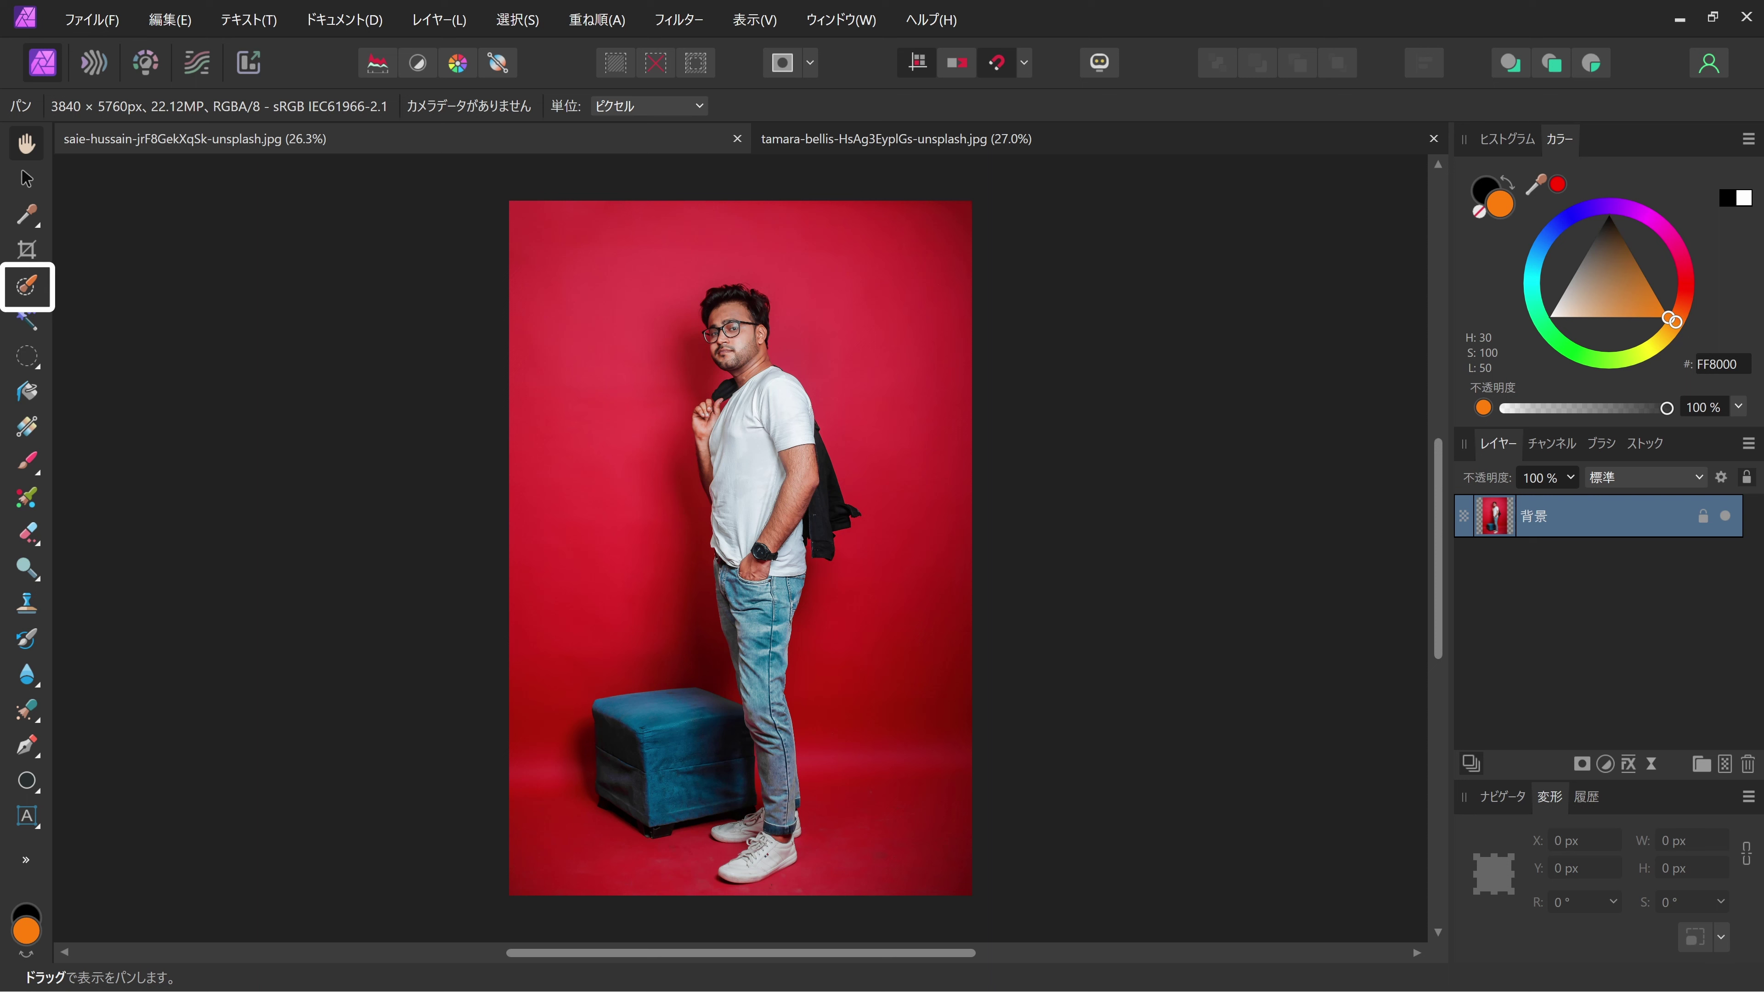
Step: Switch to the Selection Brush Tool with a 200 px width
left_click(28, 285)
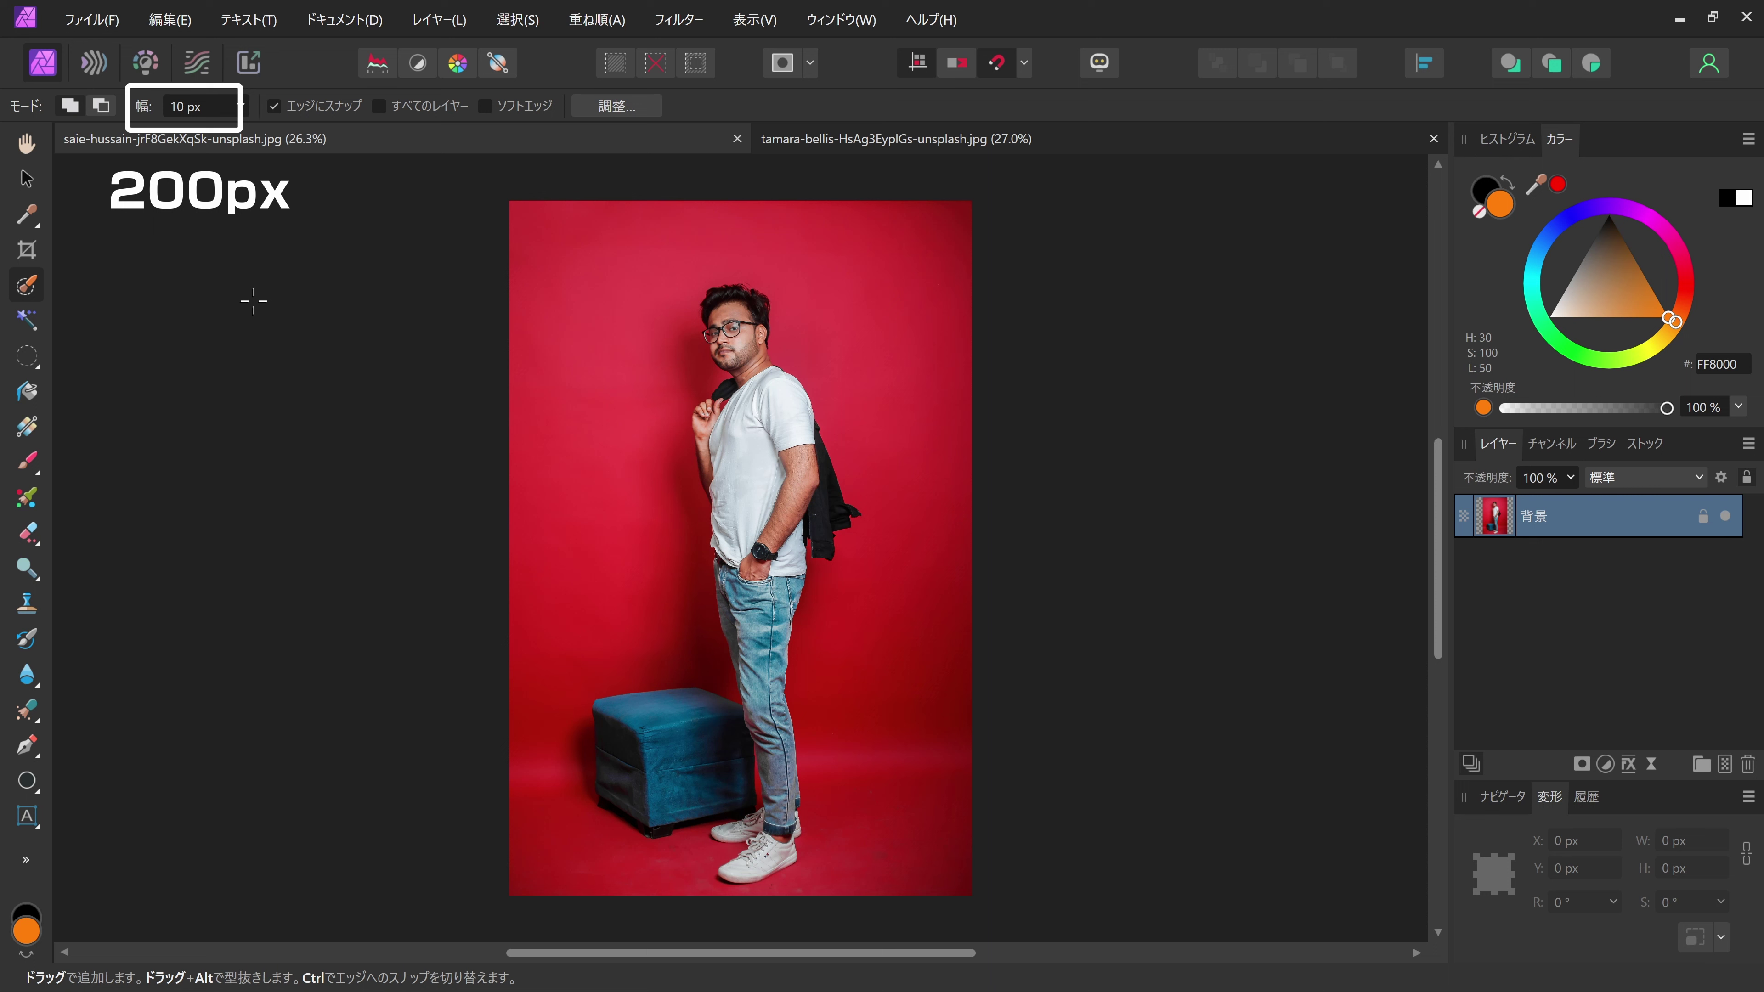
left_click(200, 105)
type("200")
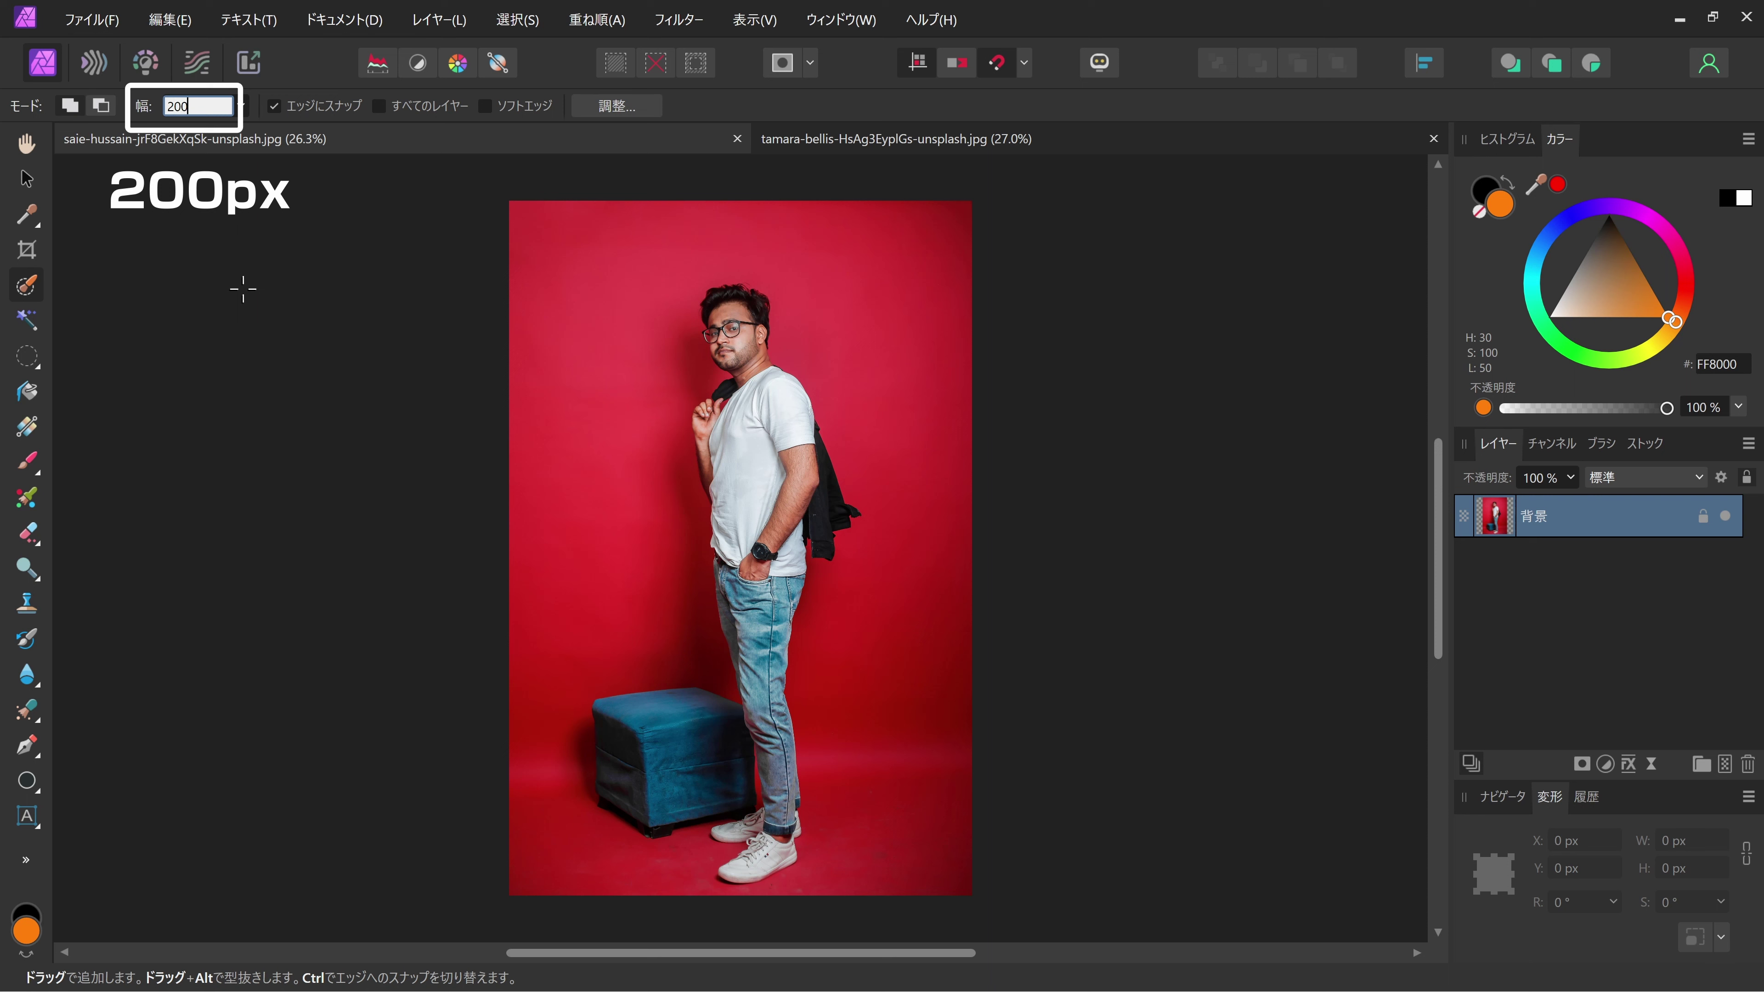
key("Return")
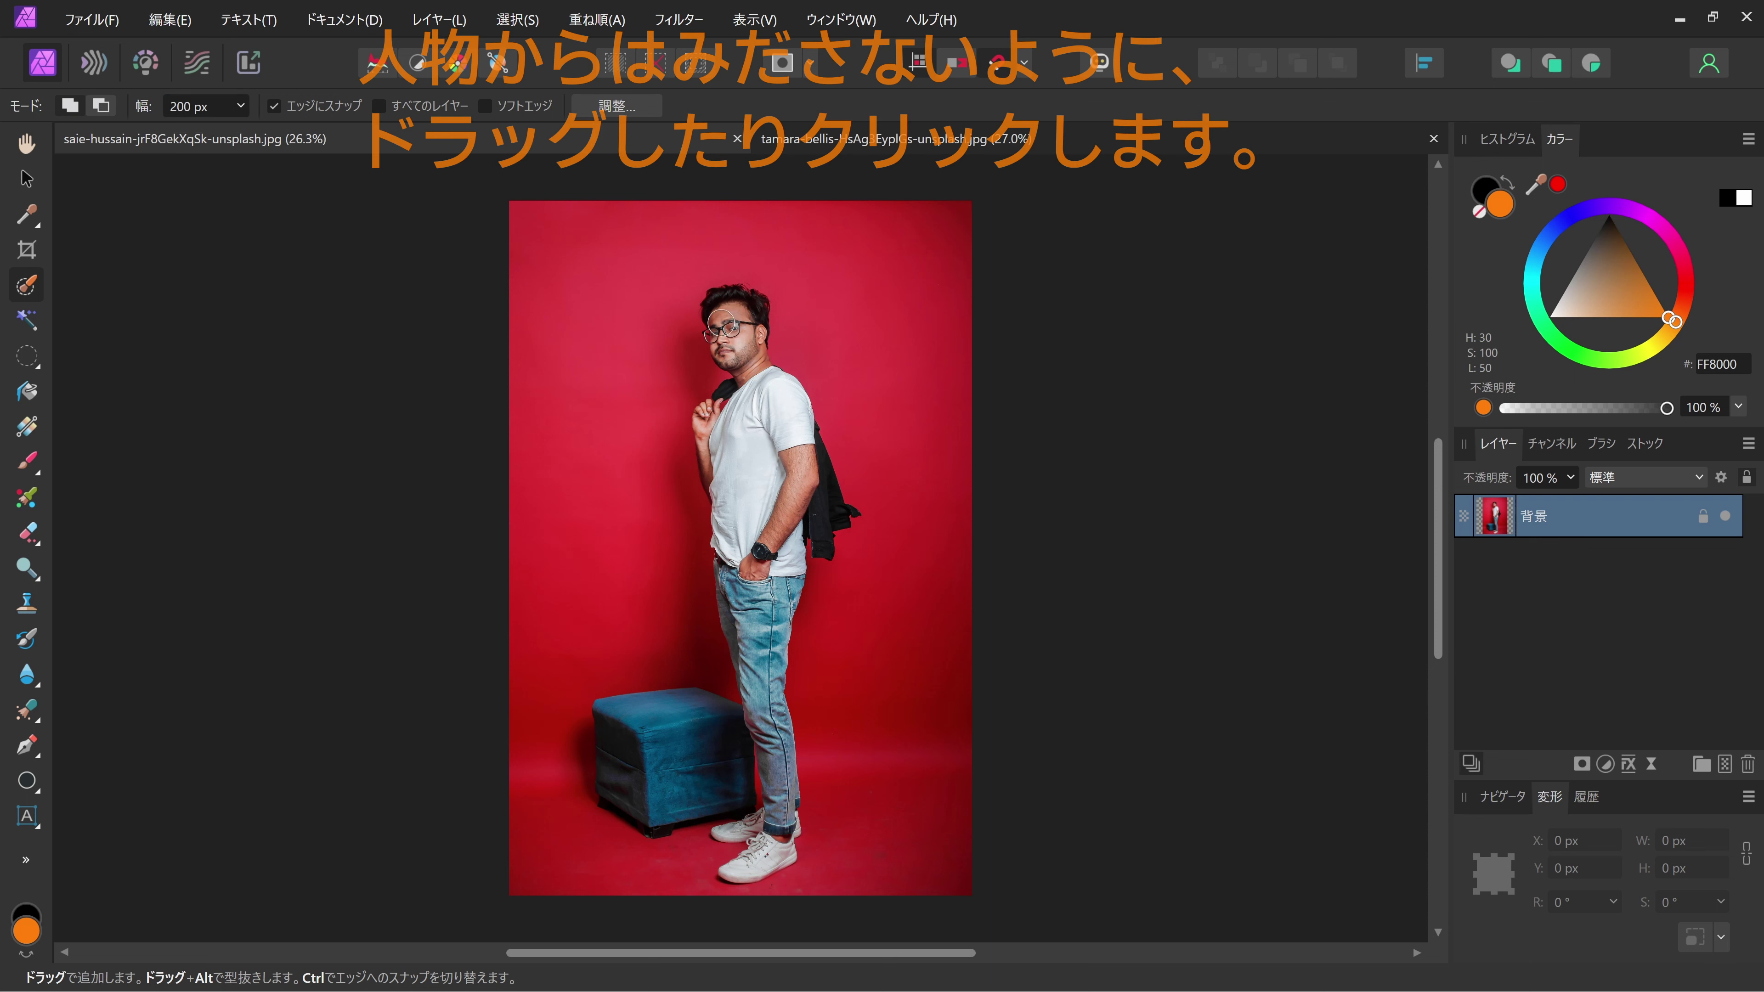
Step: Roughly select the man's head, torso, dark jacket and raised hand, then zoom to 200%
mouse_move(740, 346)
left_mouse_down()
mouse_move(775, 863)
mouse_move(760, 827)
mouse_move(787, 823)
left_mouse_up()
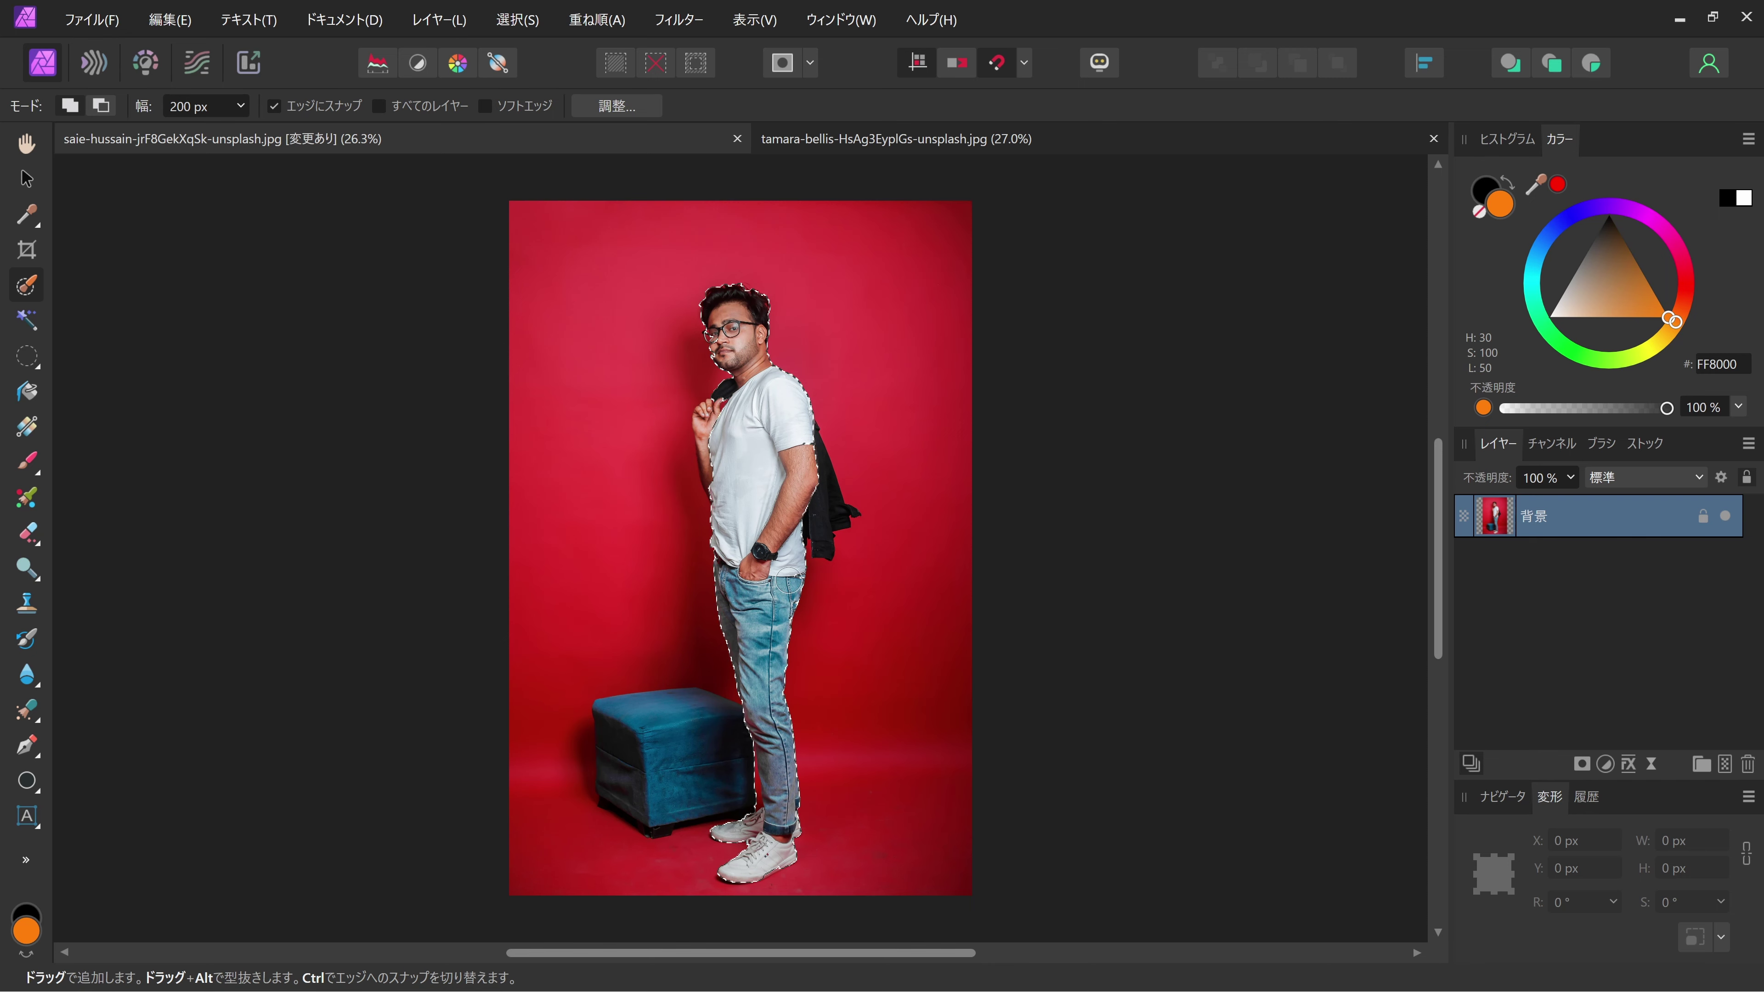
left_click_drag(823, 503, 821, 505)
left_click_drag(737, 433, 726, 472)
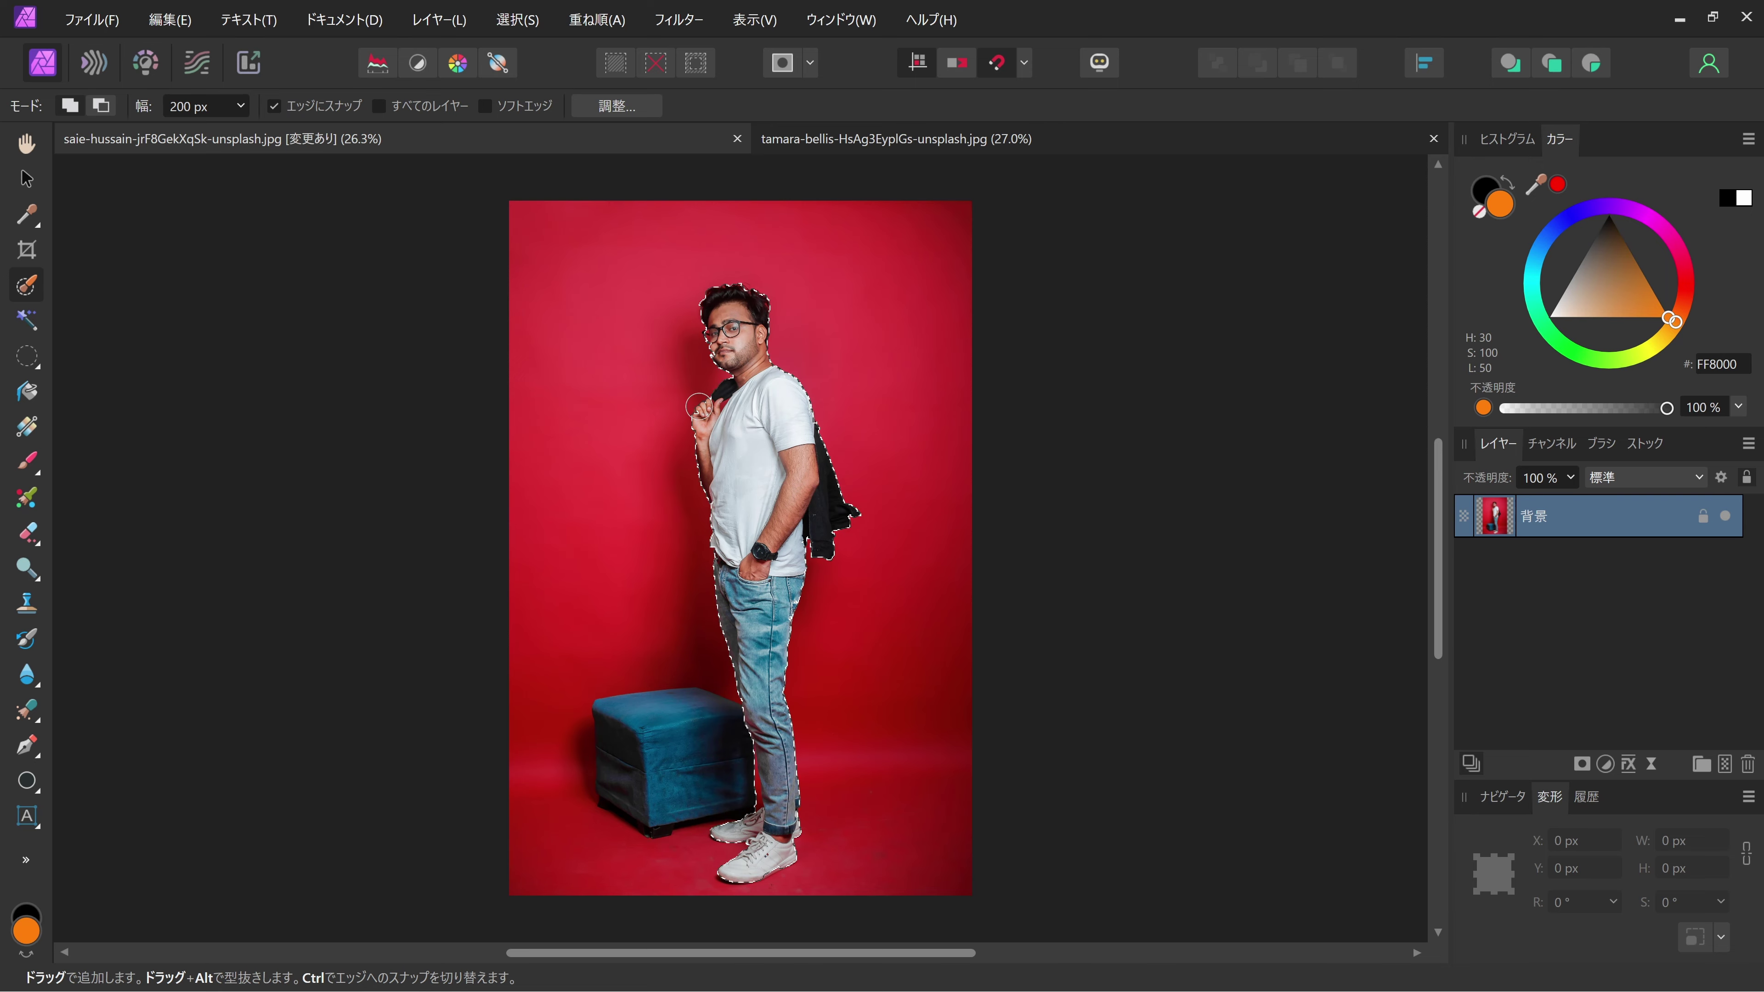
key("ctrl+2")
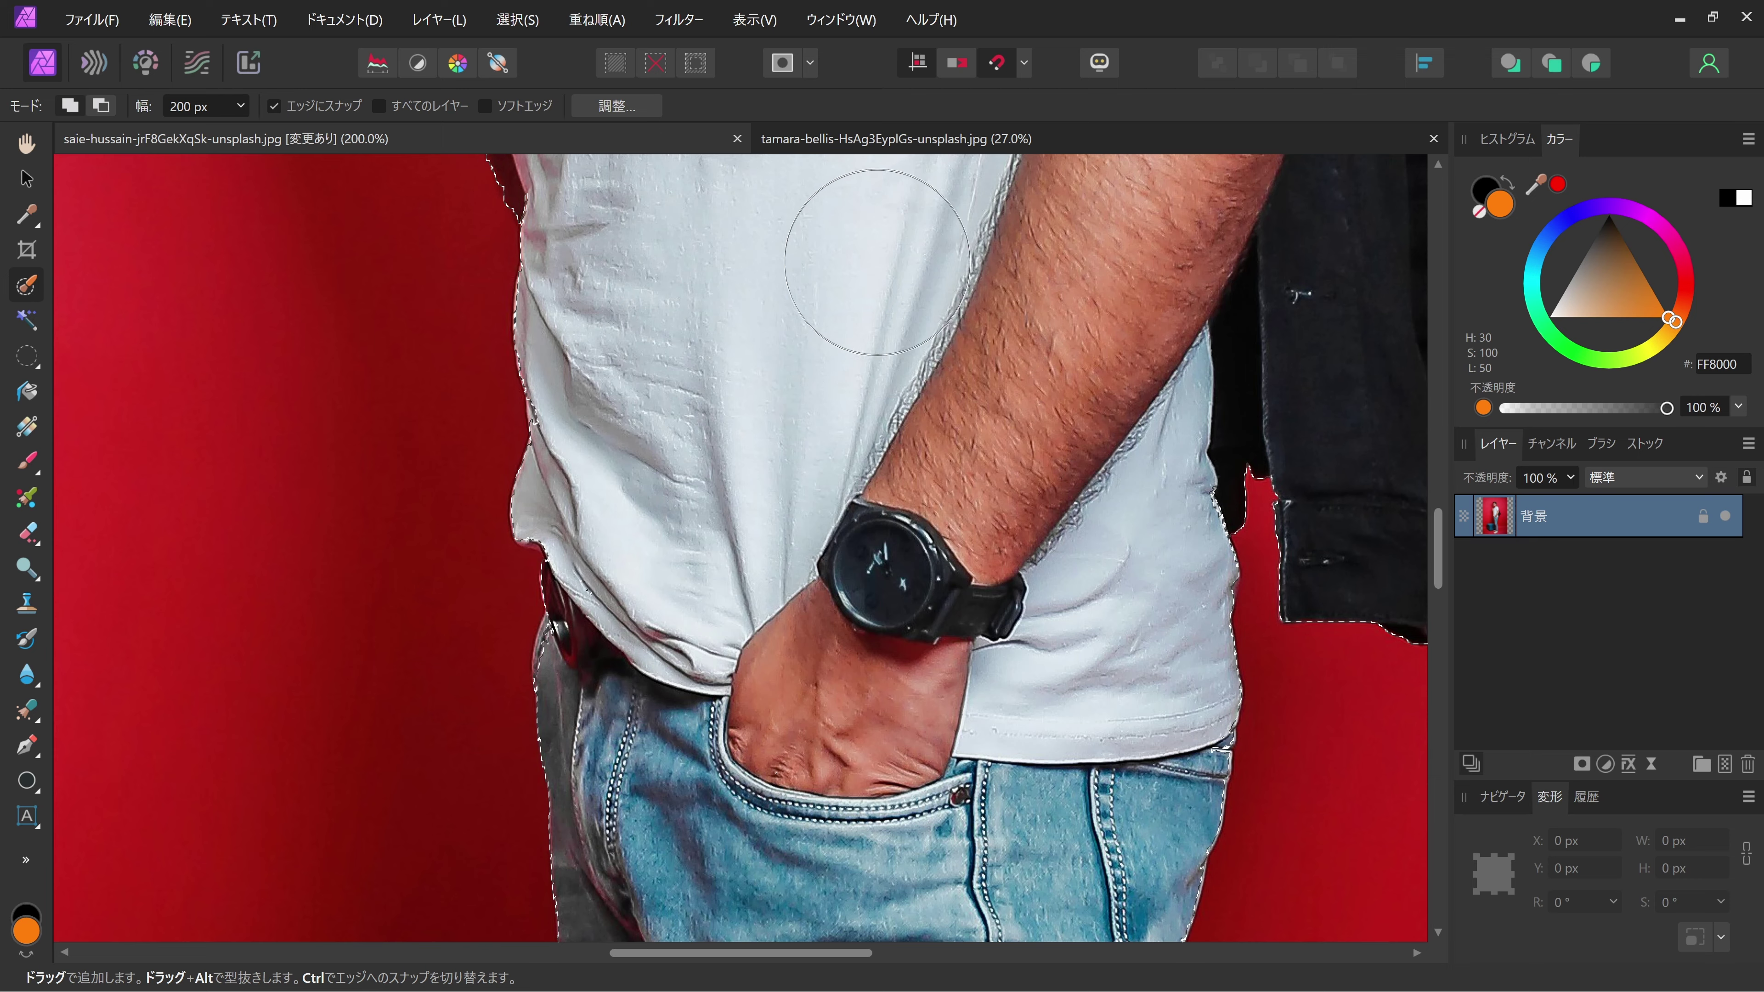
Step: Pan to the man's face and reduce the Selection Brush width to 10 px
left_click_drag(754, 244, 754, 878)
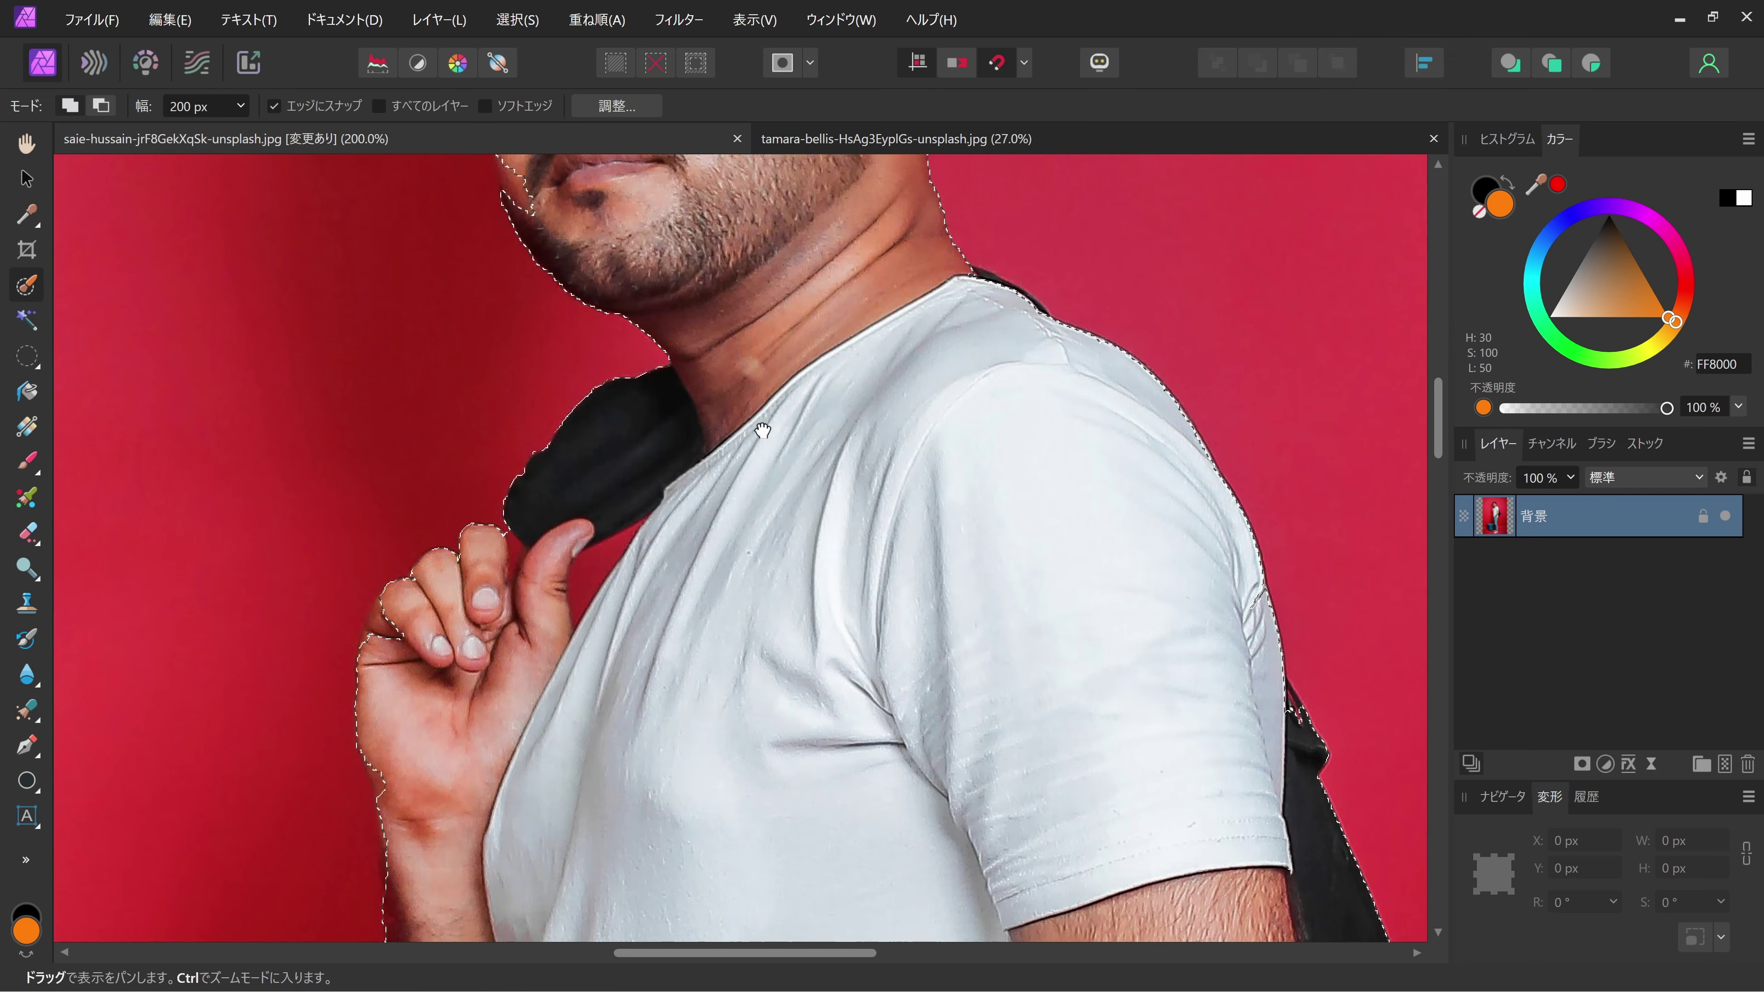
left_click_drag(764, 208, 764, 723)
left_click_drag(826, 630, 823, 663)
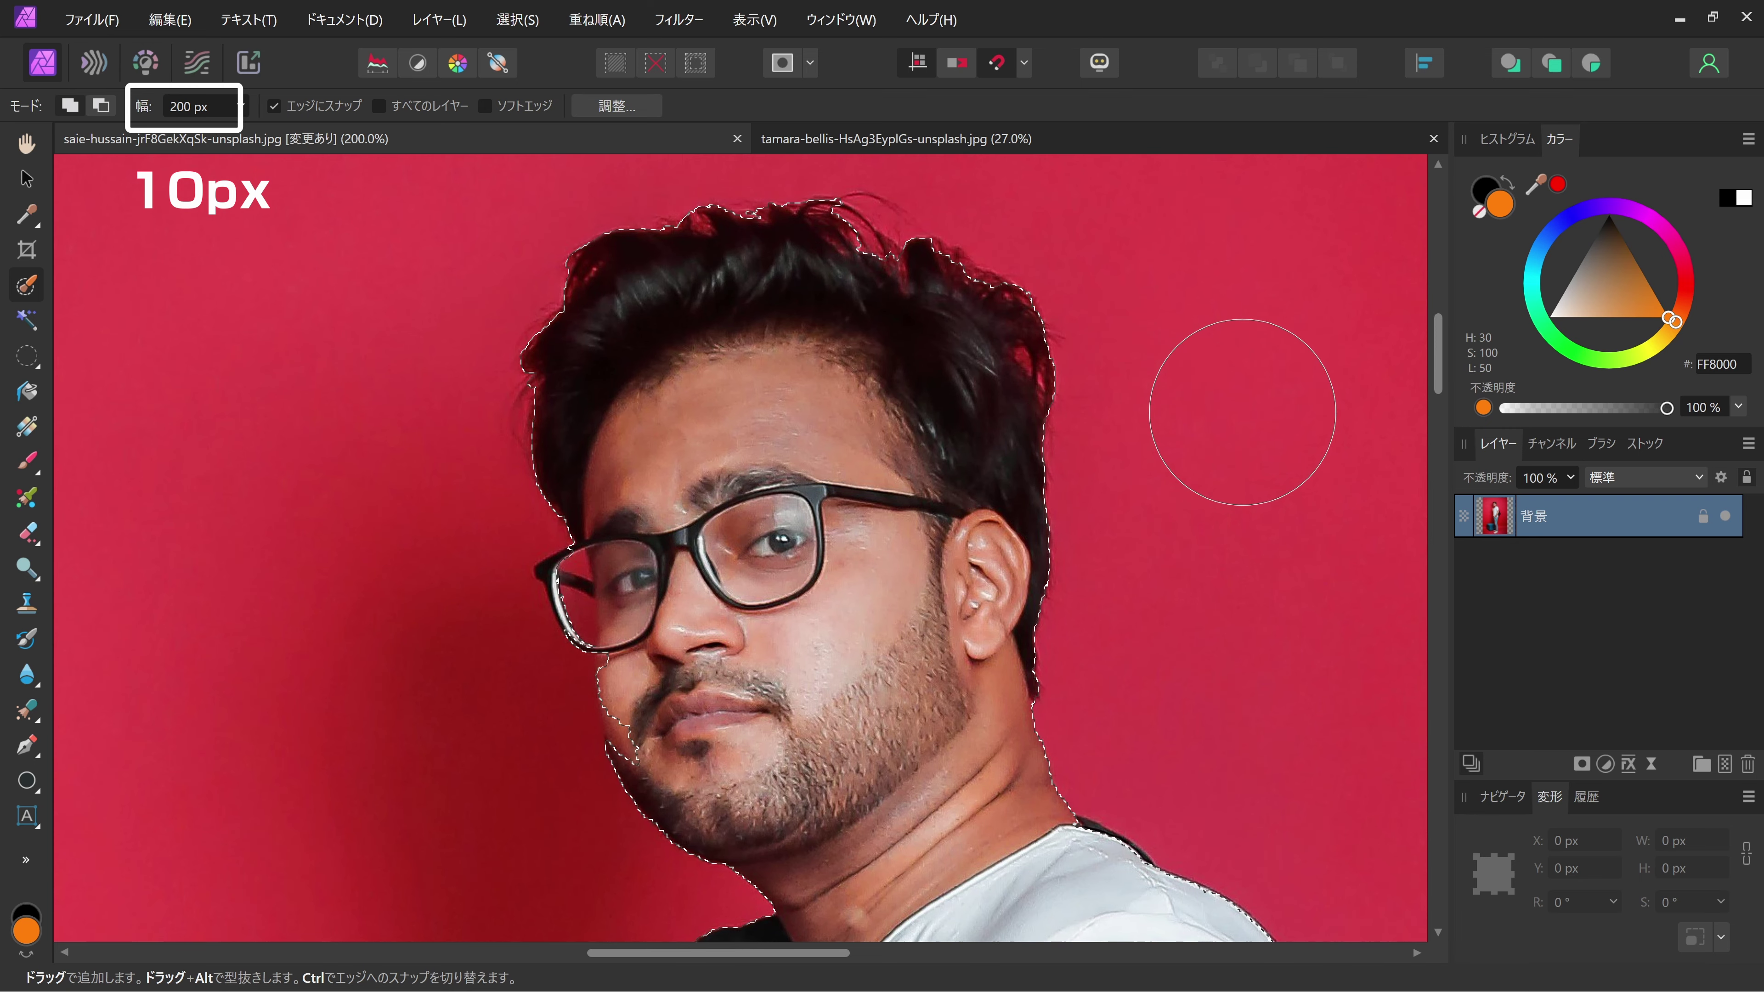
left_click(198, 105)
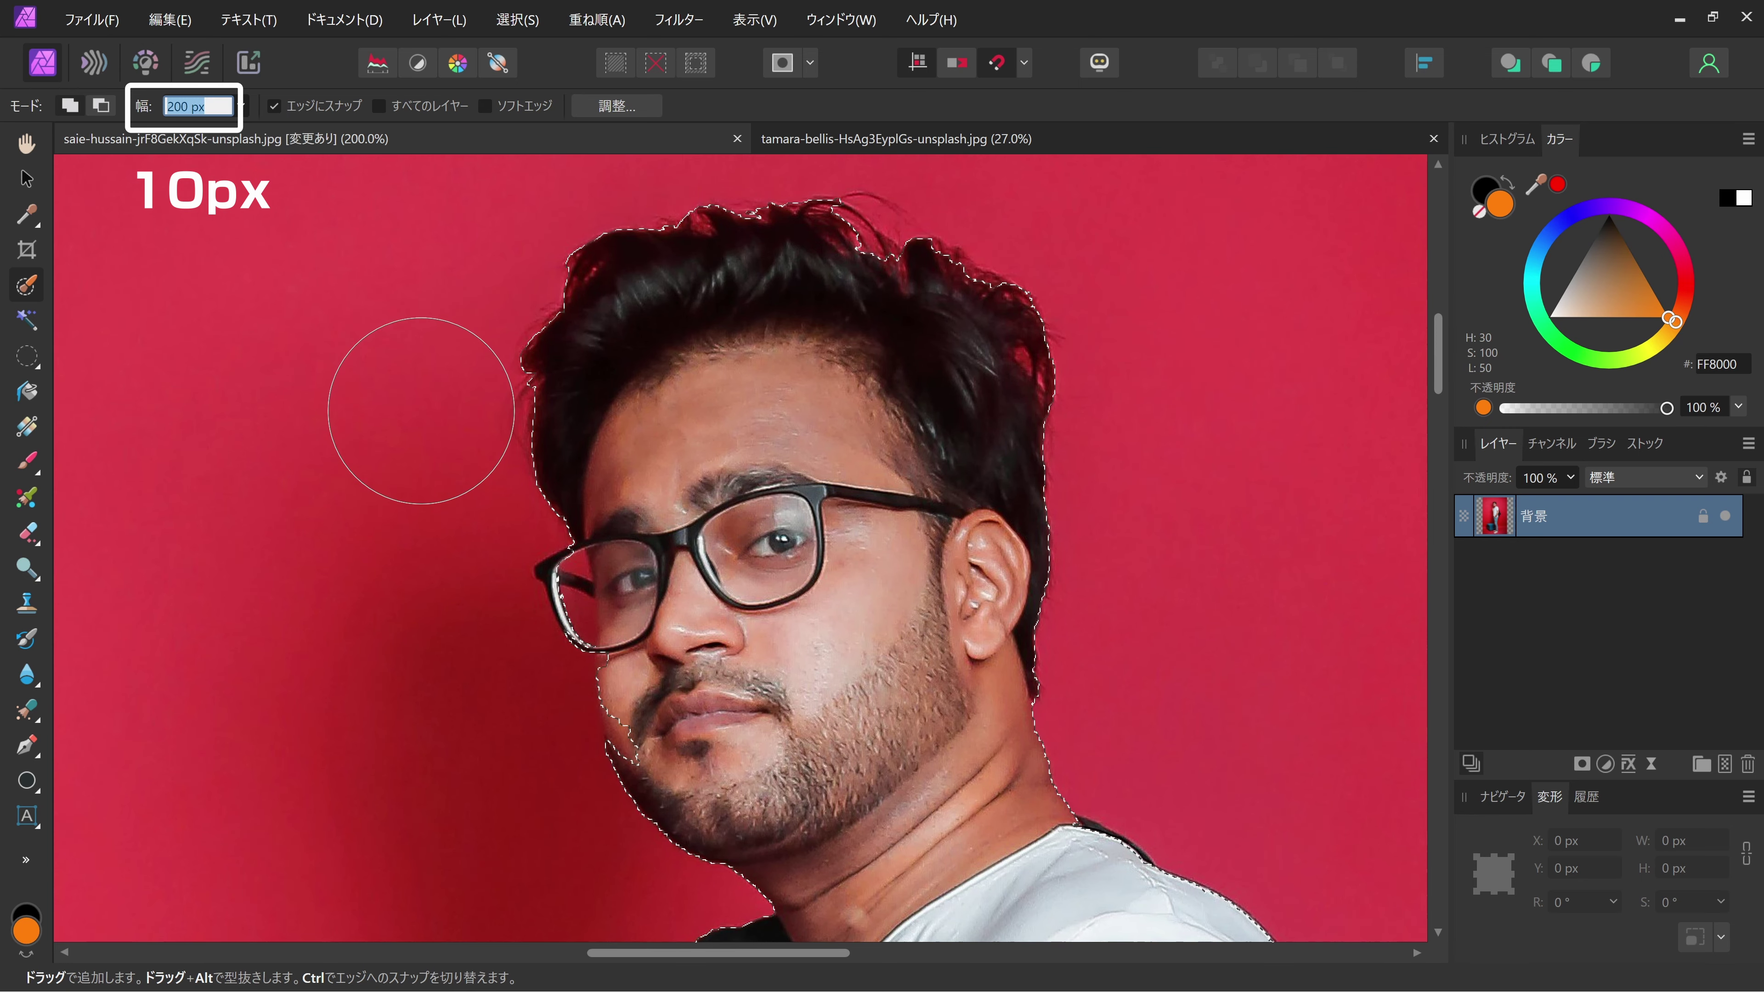
type("10")
key("Return")
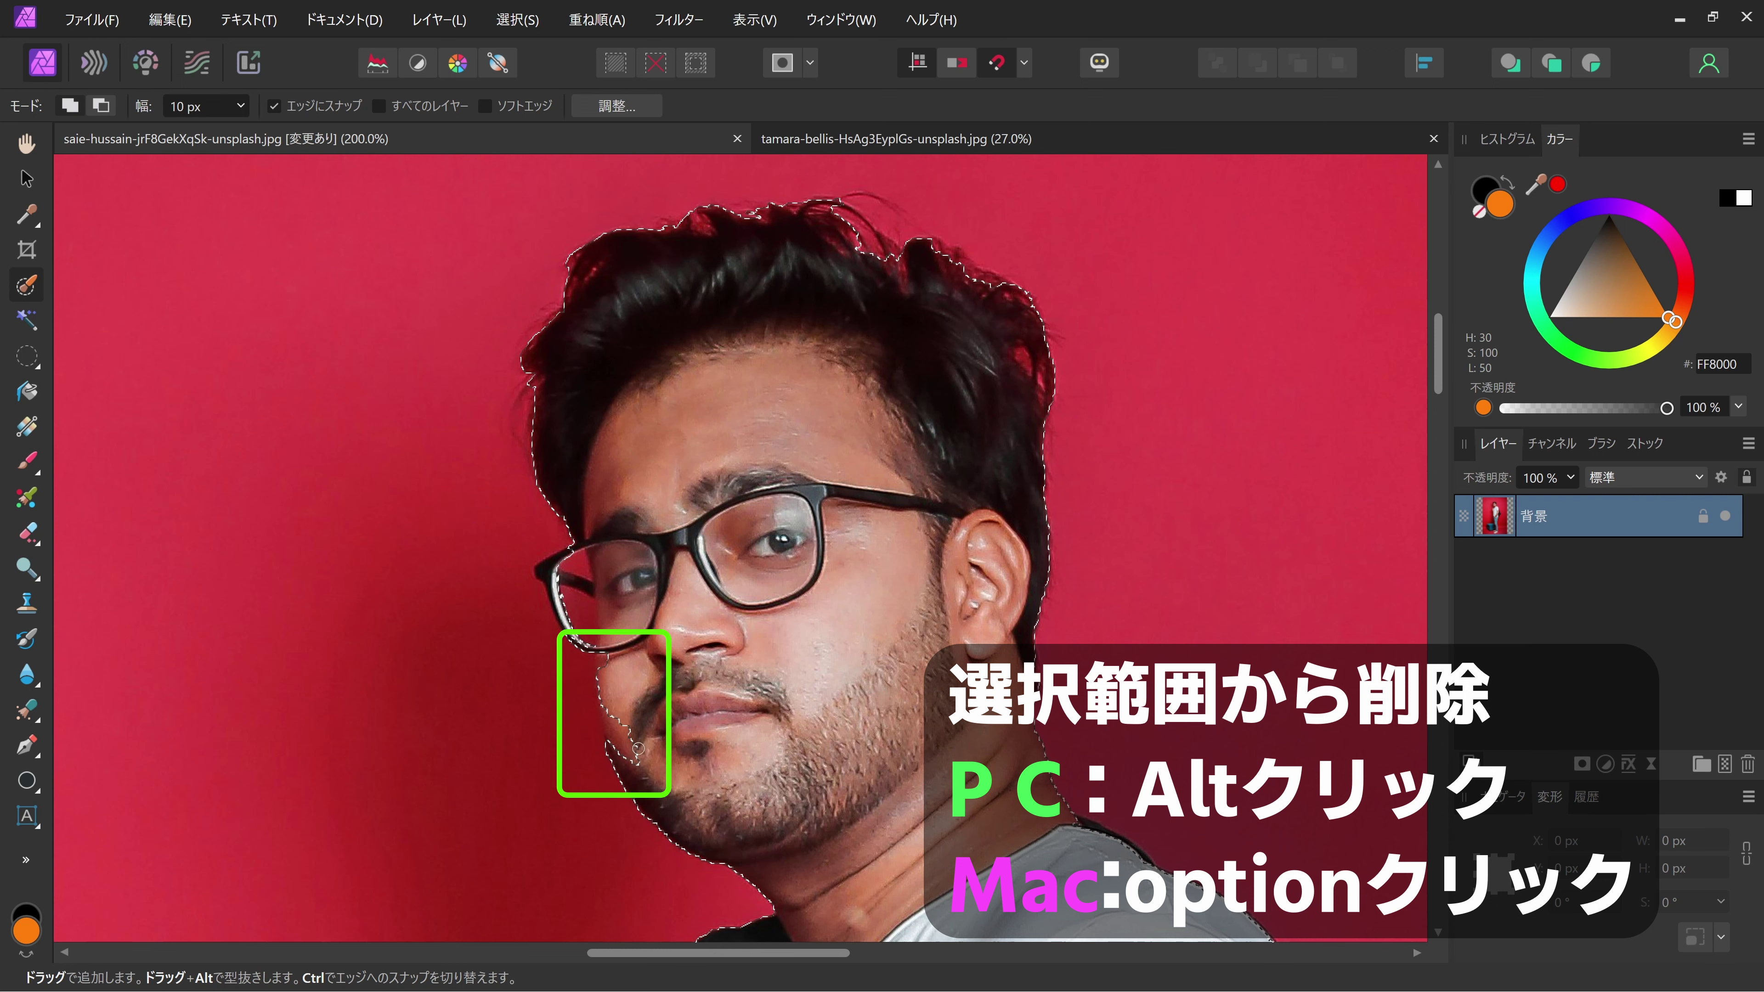
Step: Fill the cheek notch, trace the glasses rim and subtract the left lens from the selection
left_click_drag(624, 724, 604, 702)
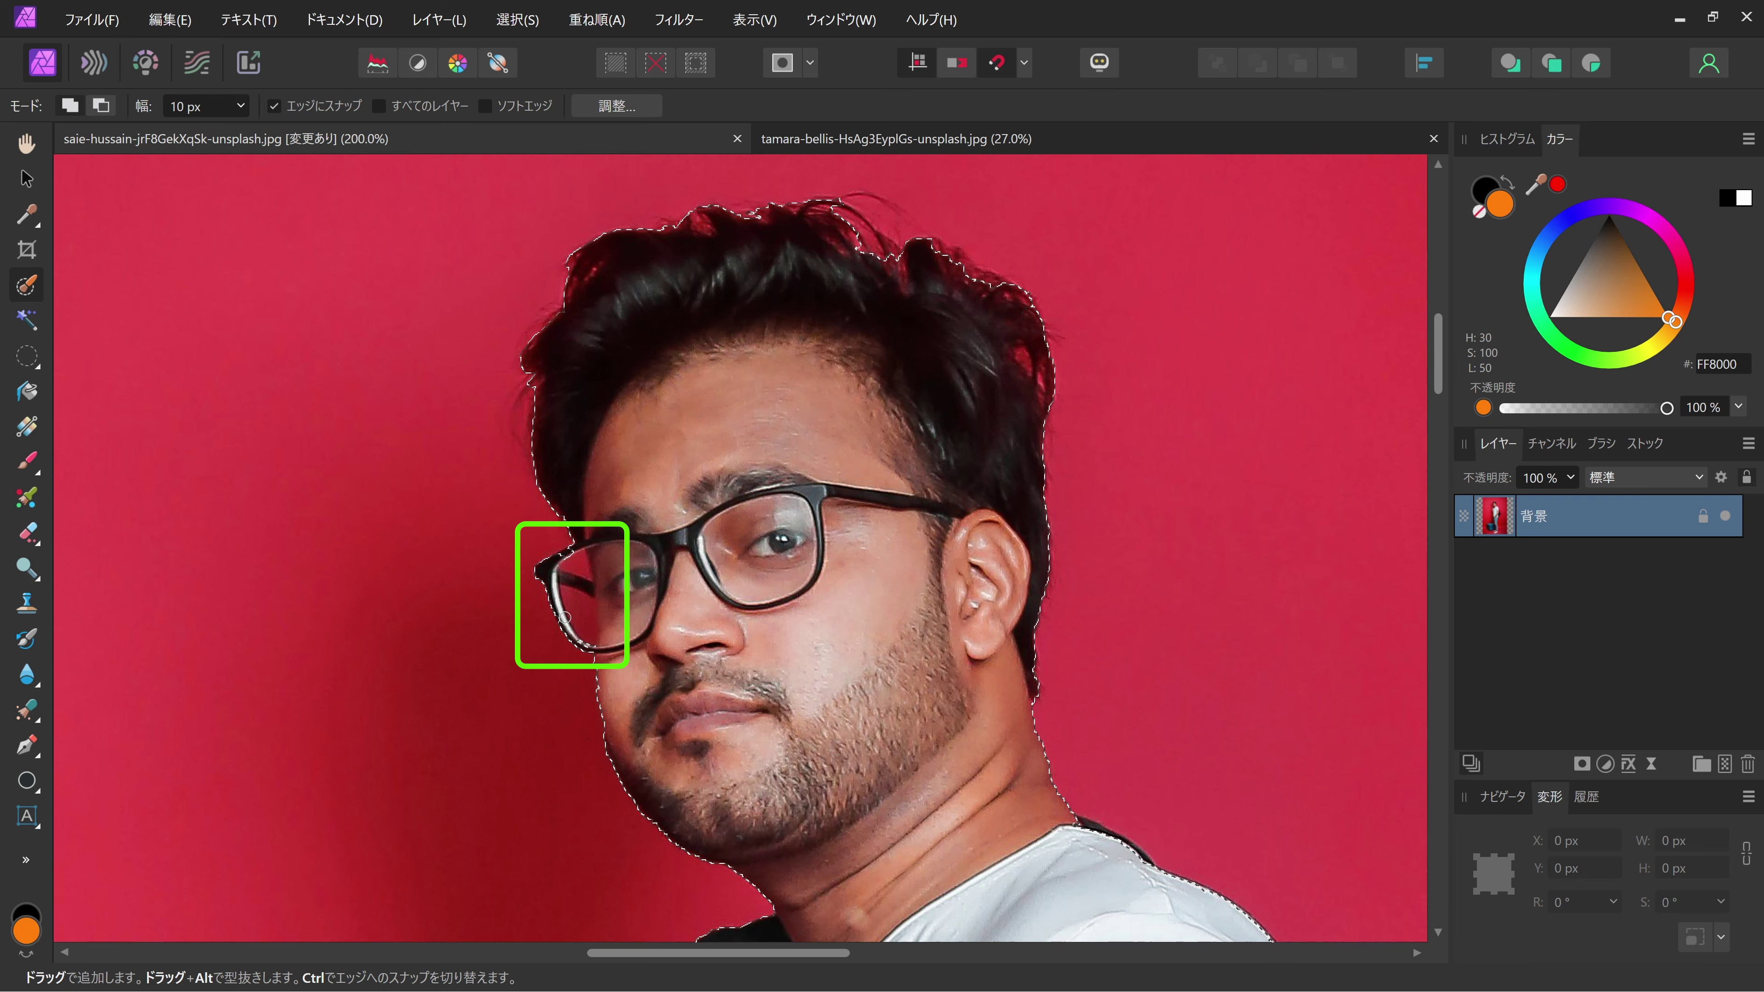
left_click_drag(564, 612, 591, 638)
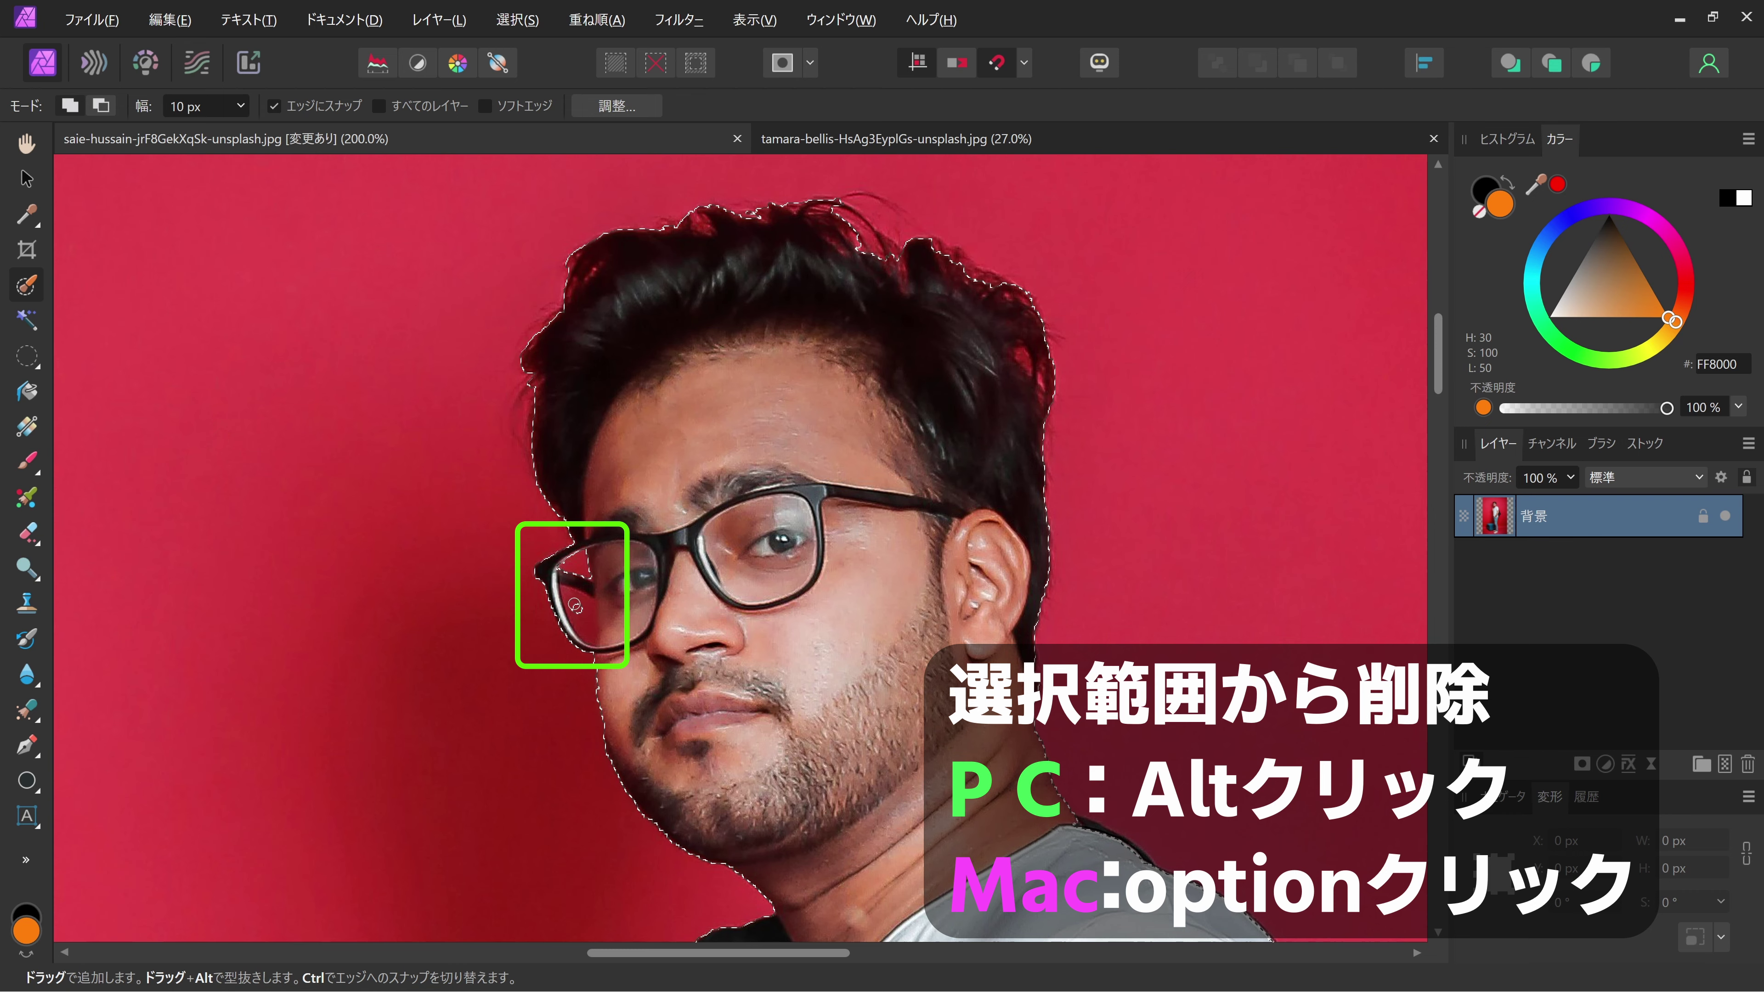
left_click_drag(574, 605, 584, 624)
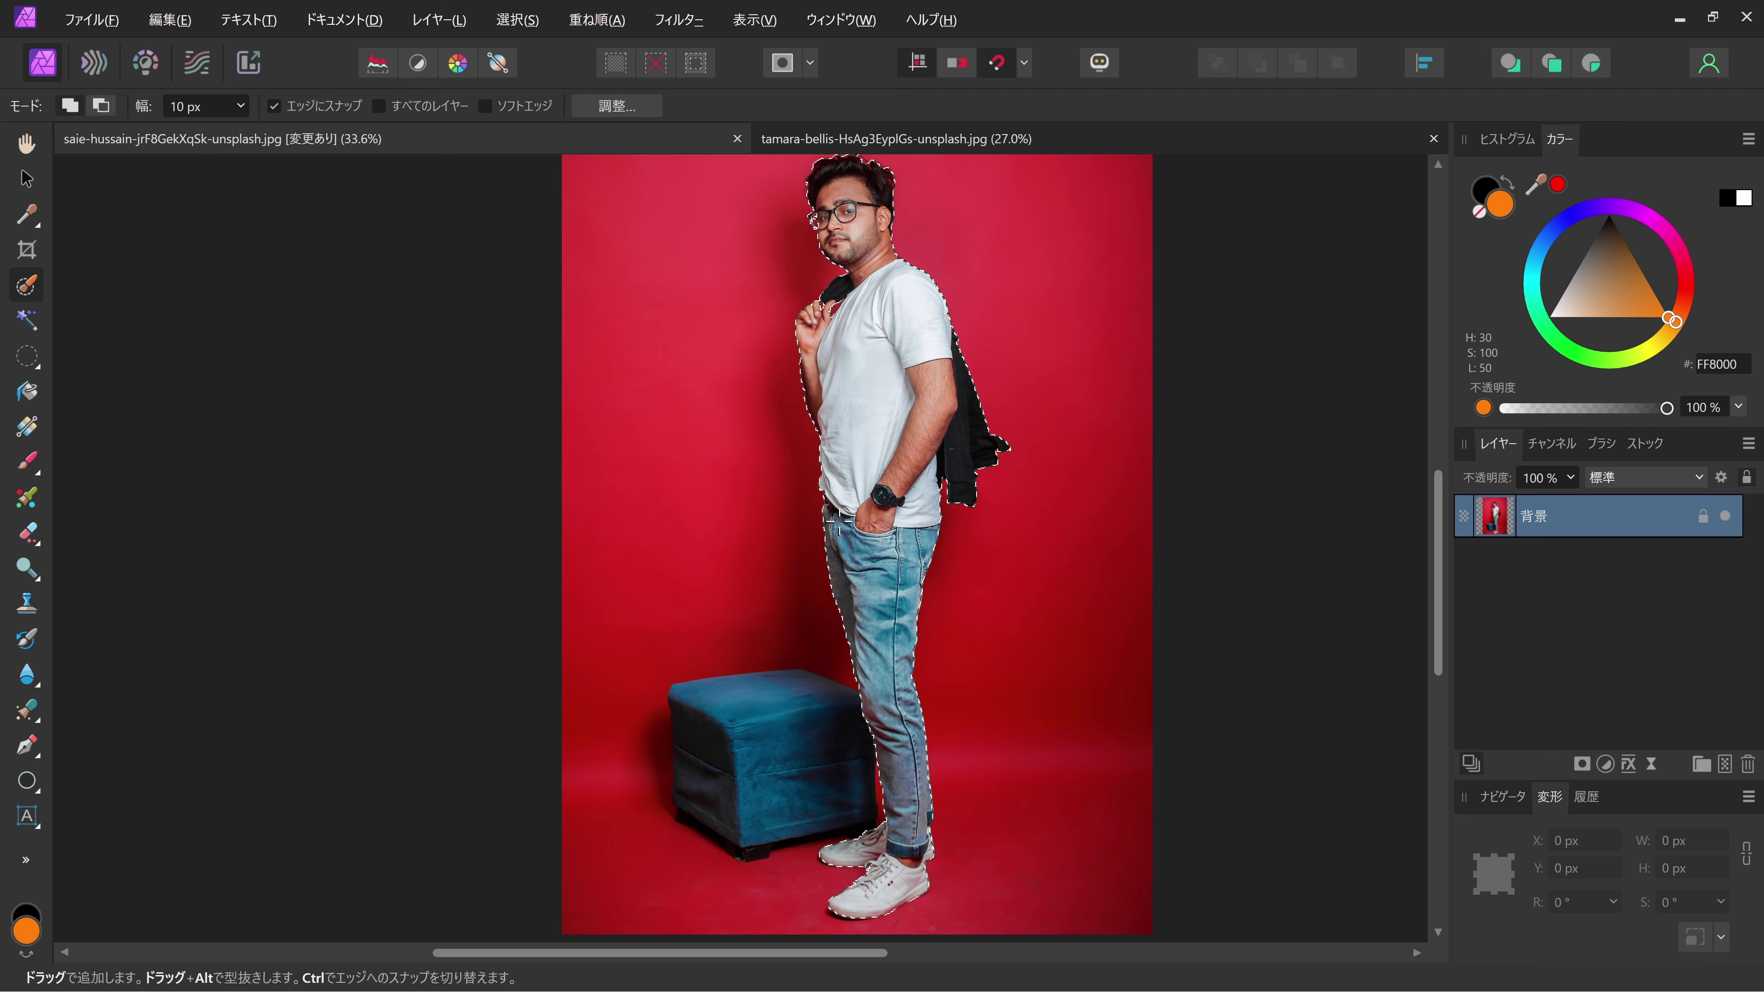
scroll(838, 521, "down", 2)
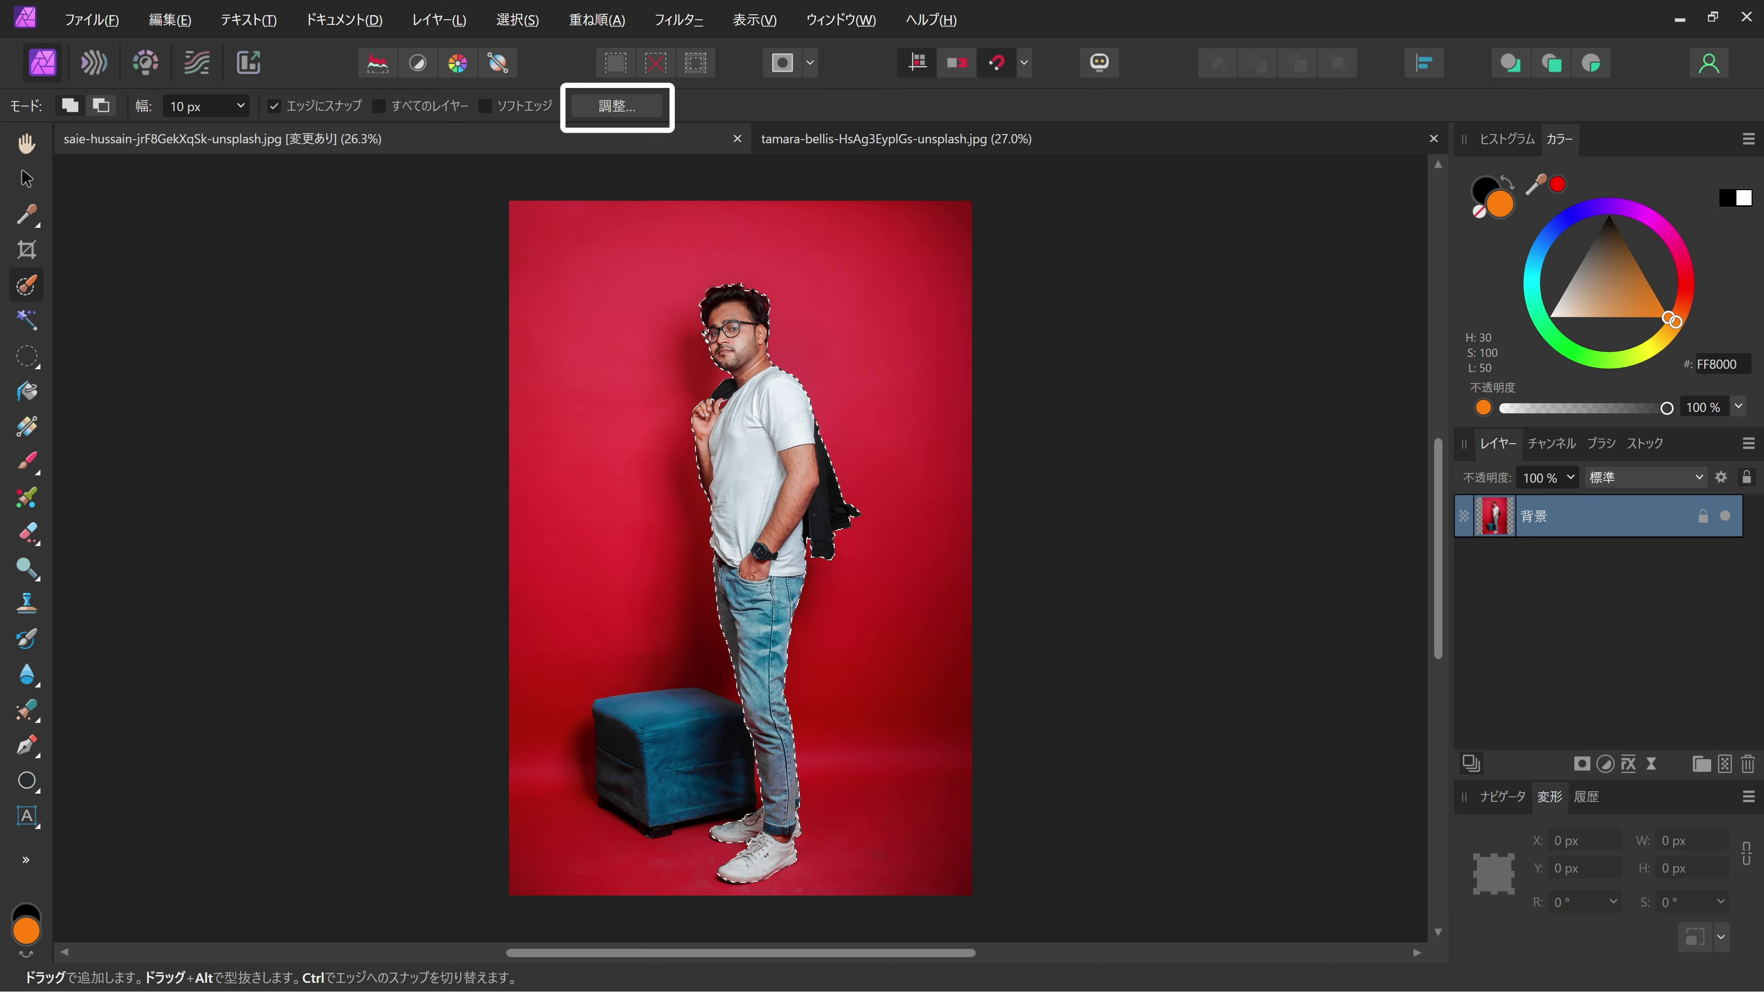
Step: Open Refine Selection with a White Matte preview
left_click(630, 110)
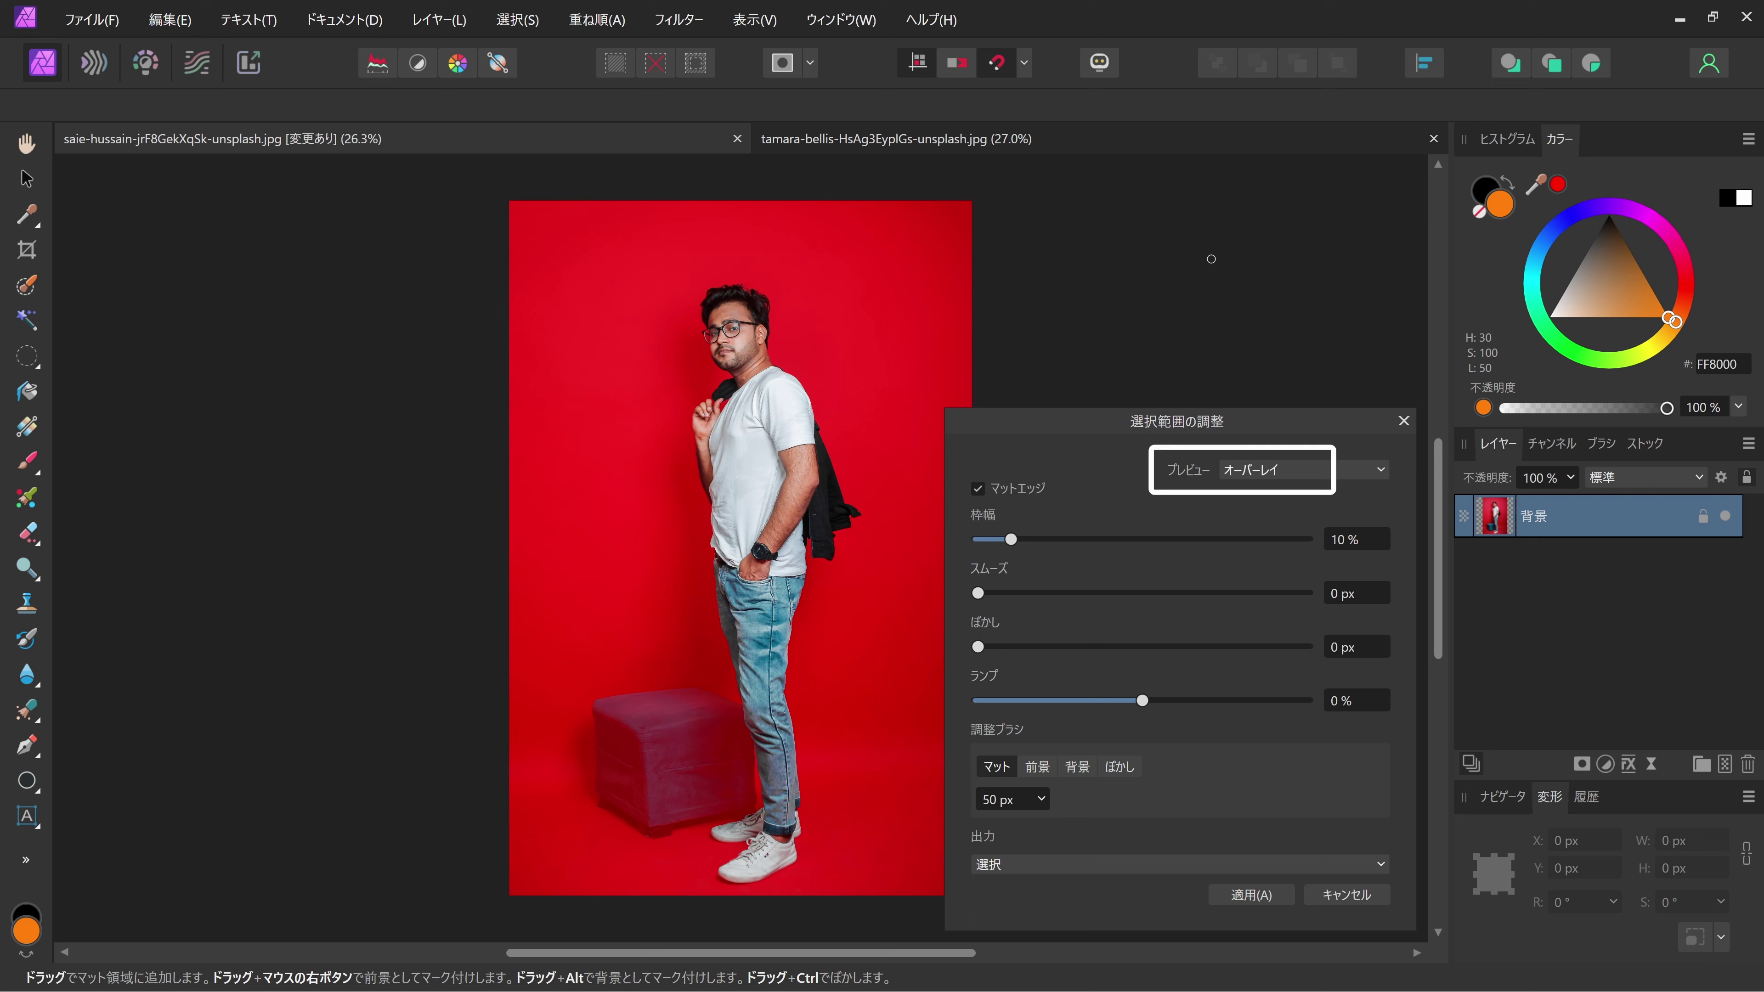
left_click(1346, 473)
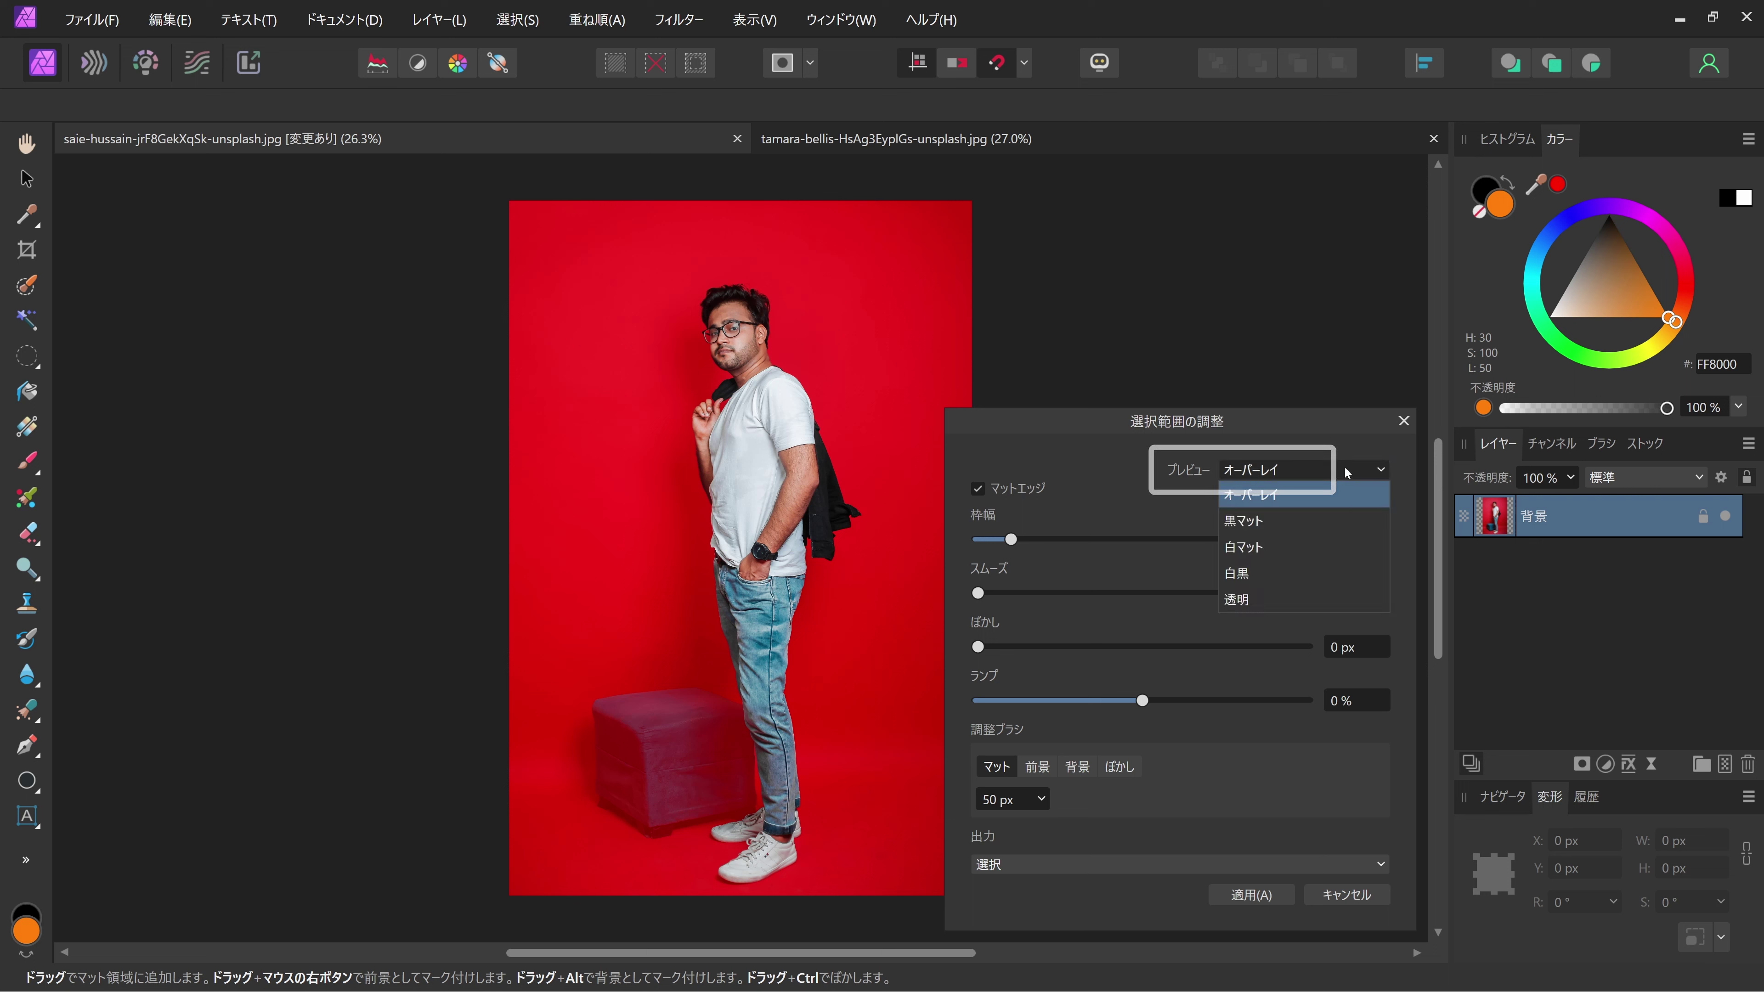
left_click(1241, 551)
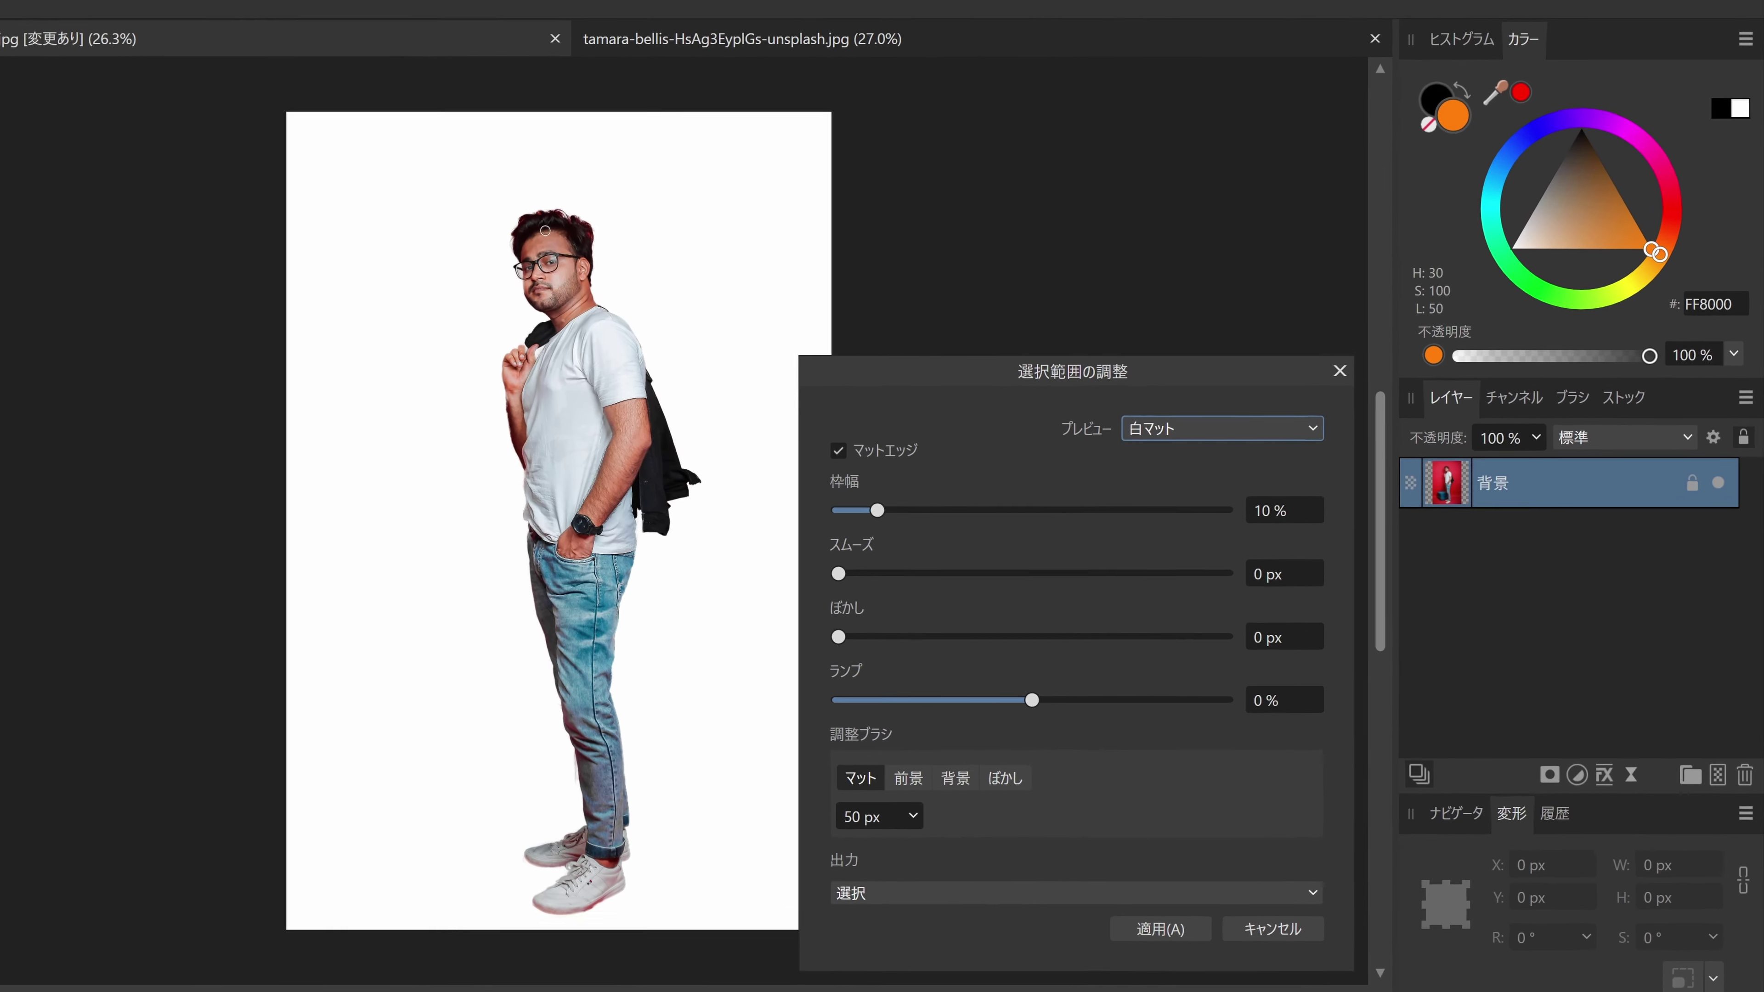
Step: Zoom in on the head and paint the Matte brush along the top and right hair edges
scroll(442, 200, "up", 2)
scroll(452, 205, "up", 2)
scroll(466, 212, "up", 2)
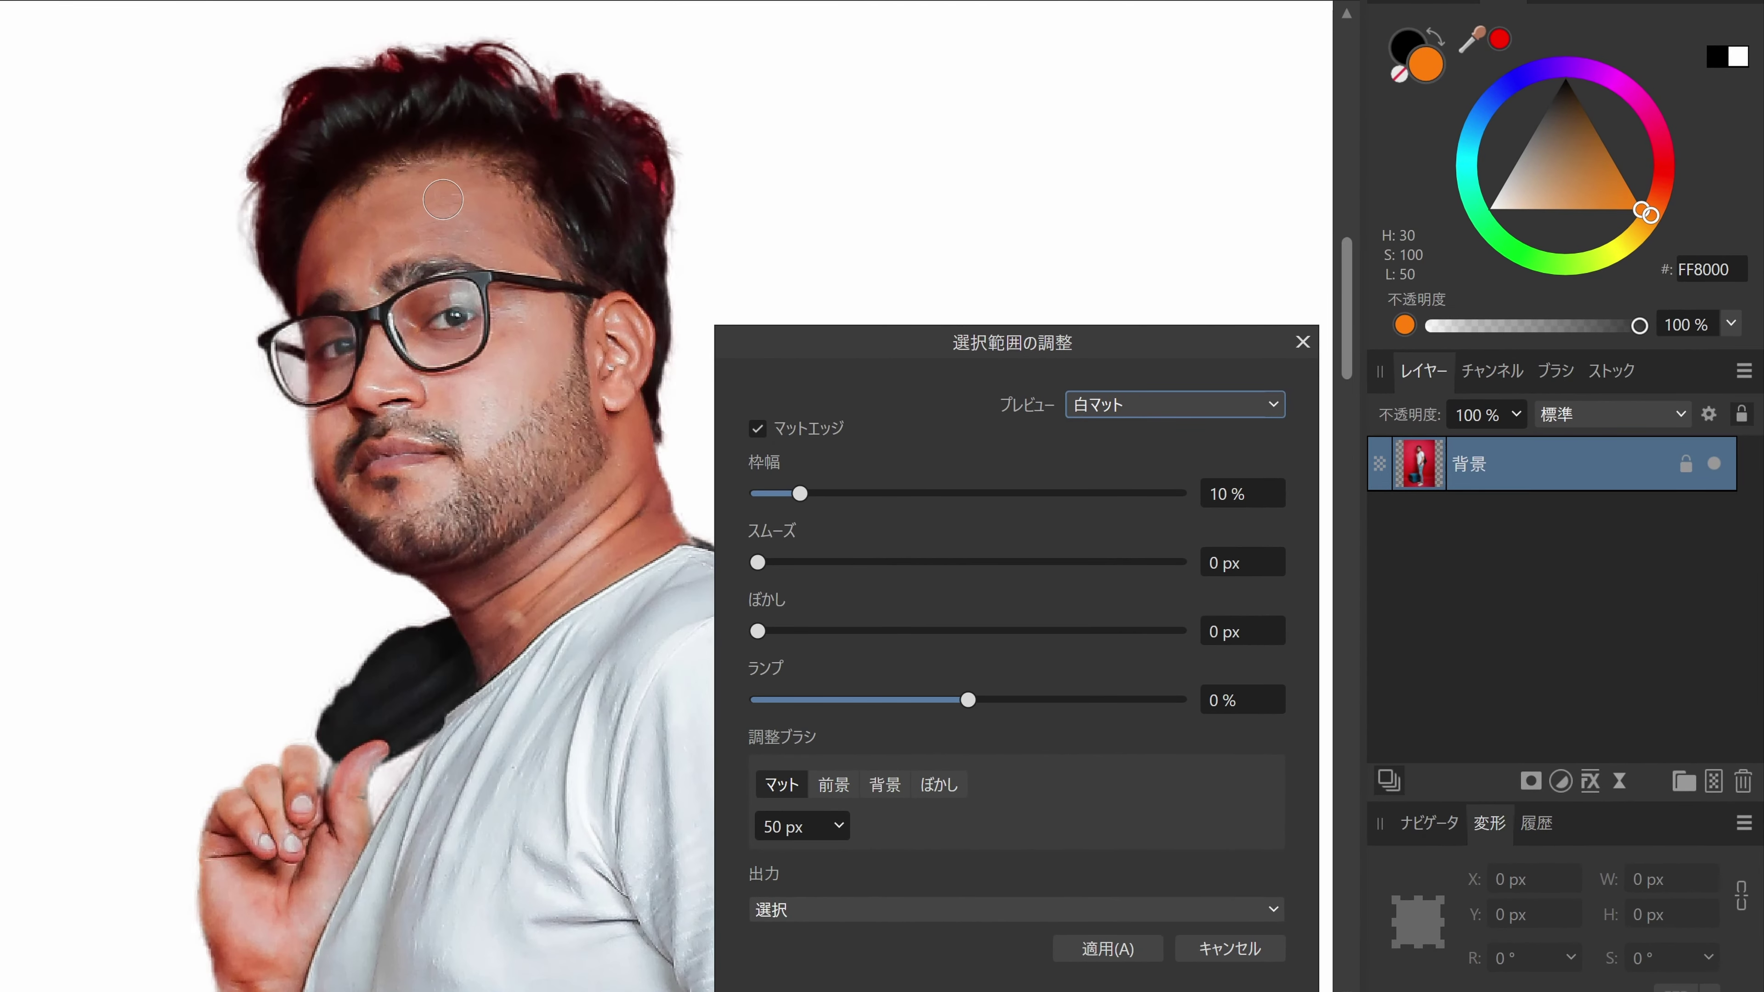
scroll(471, 214, "up", 2)
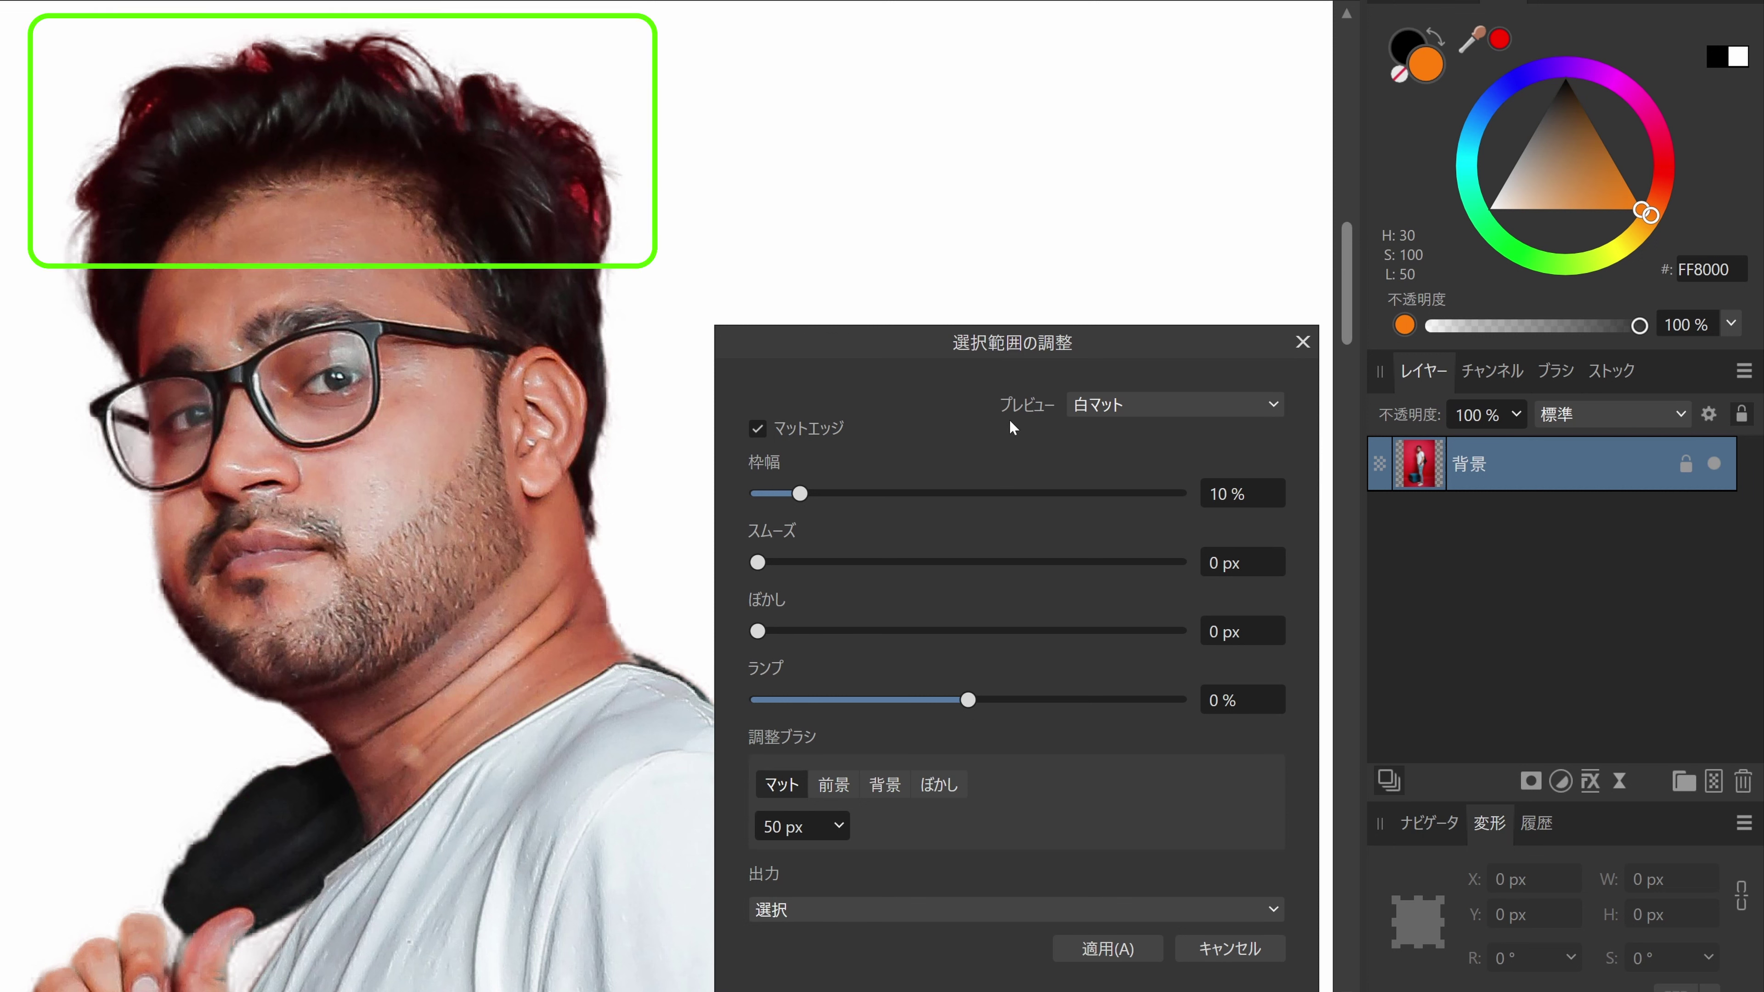
mouse_move(107, 128)
left_mouse_down()
mouse_move(202, 63)
mouse_move(451, 107)
mouse_move(600, 204)
mouse_move(507, 112)
left_mouse_up()
left_click_drag(560, 181, 602, 296)
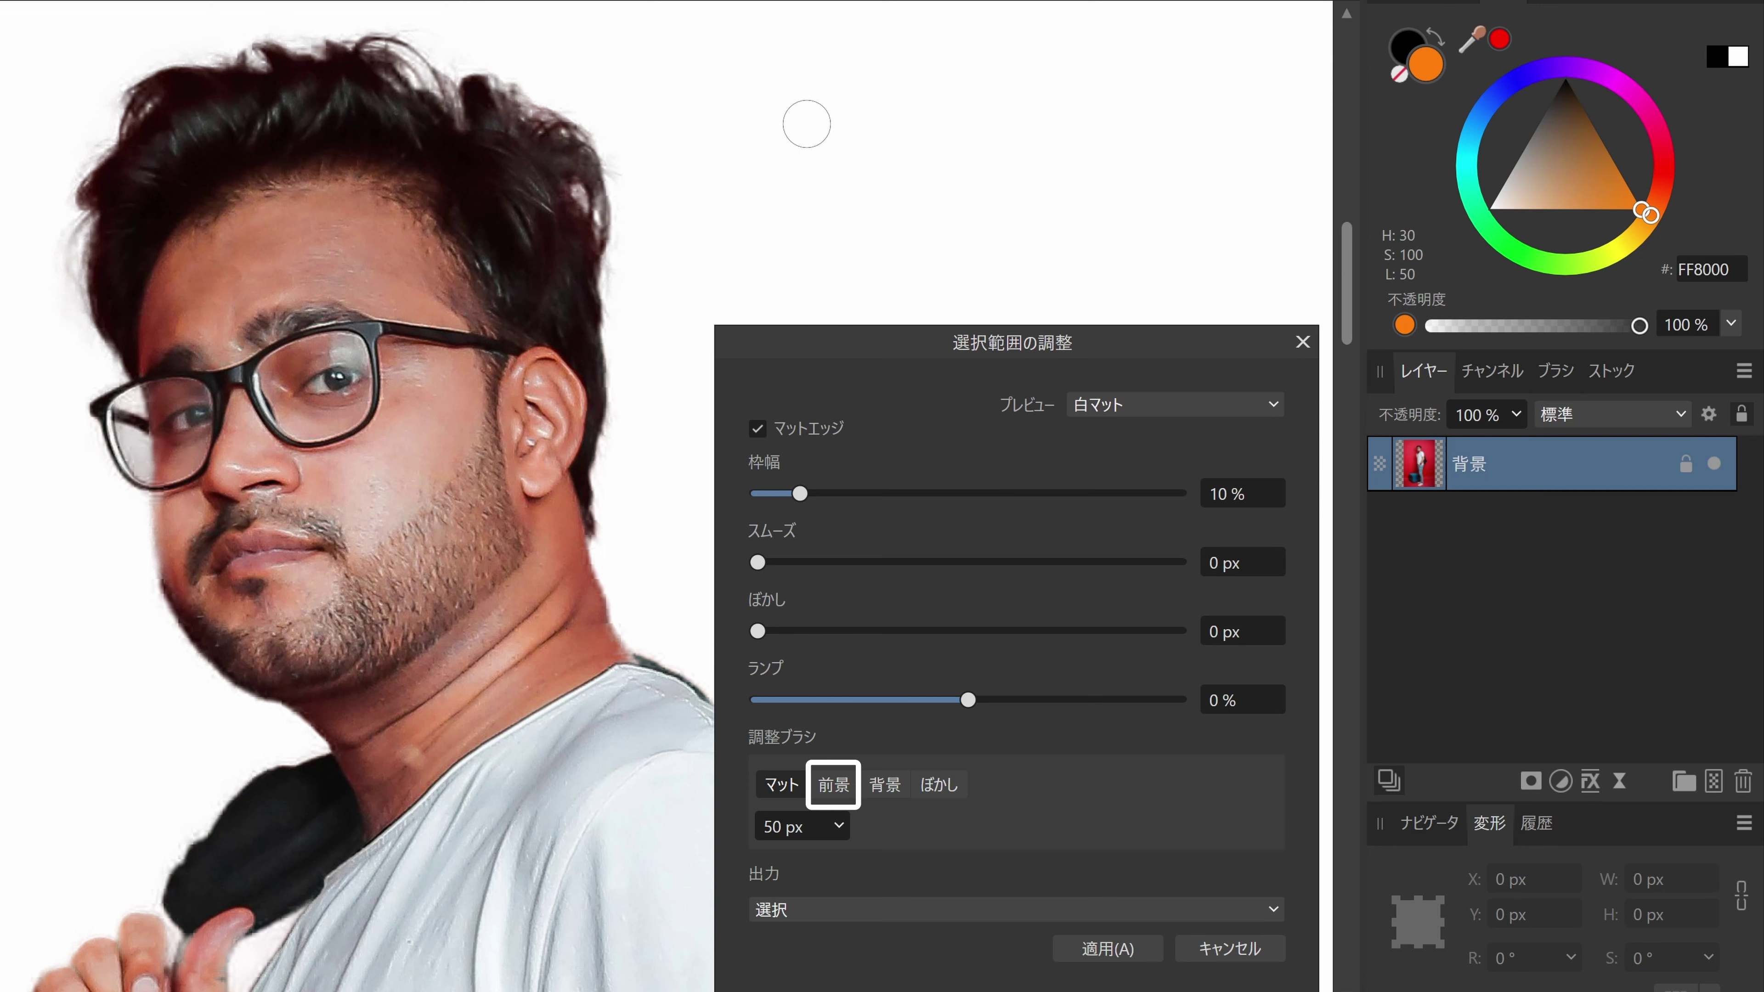
Step: Mark the cheek edge as foreground, then move the view down to the jeans
left_click(837, 792)
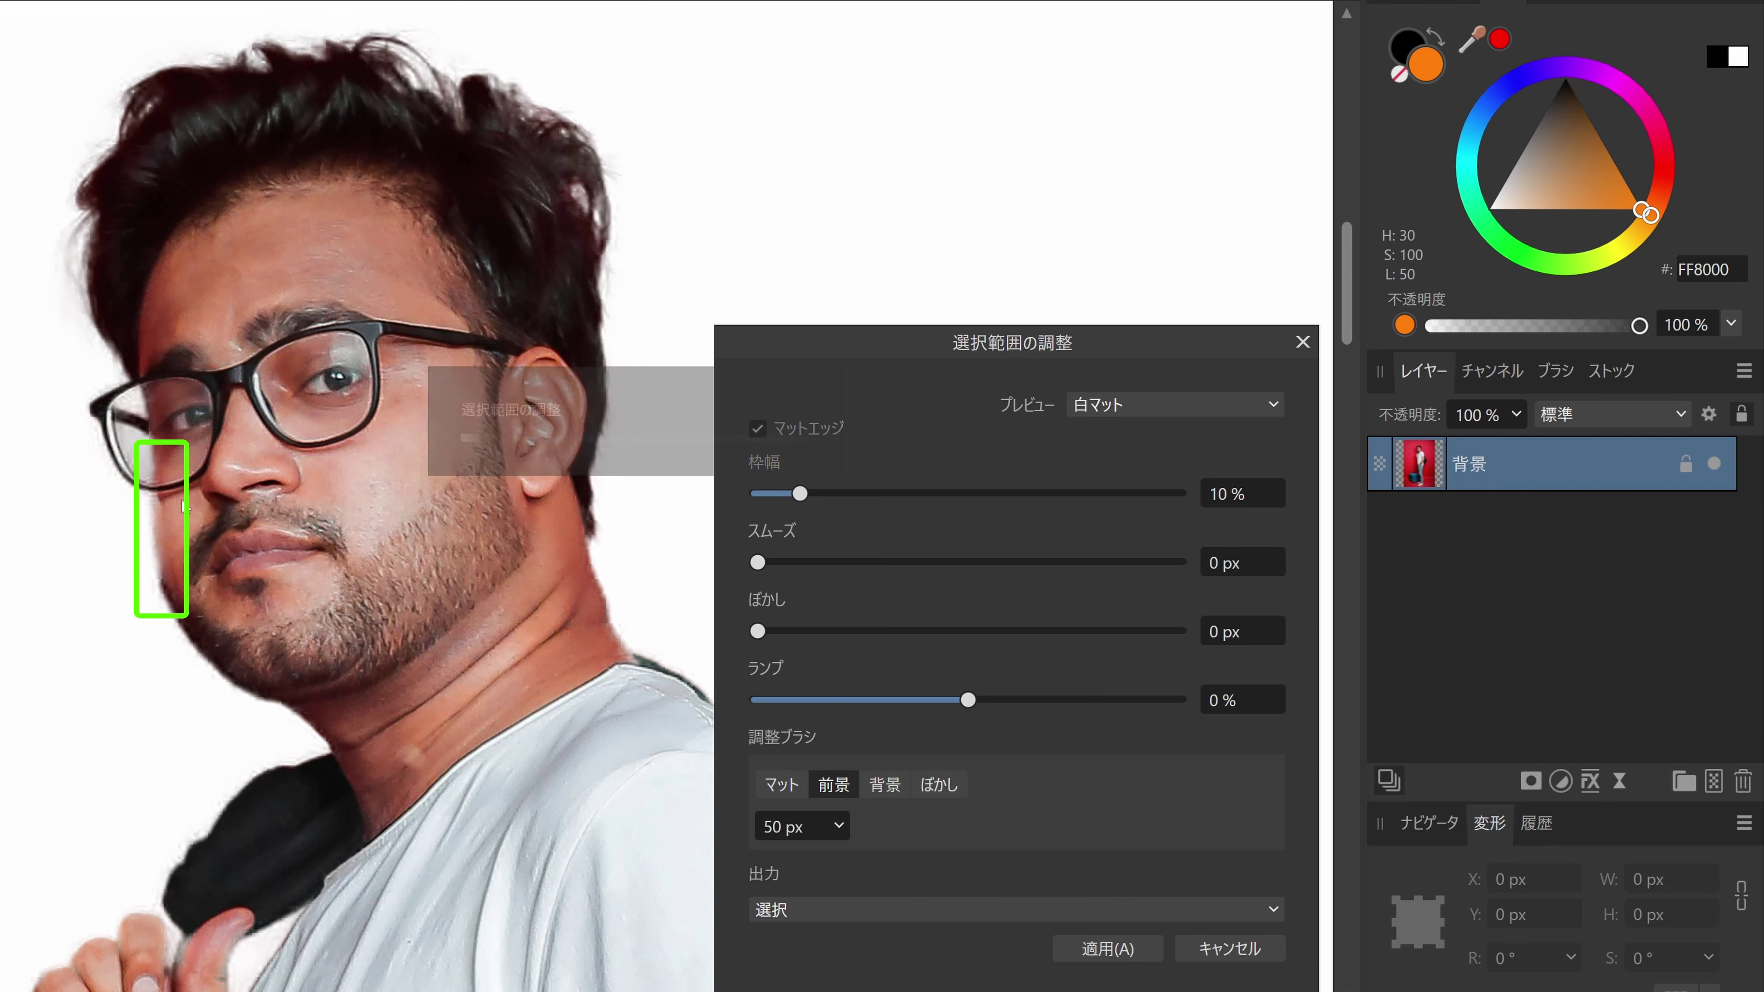
left_click_drag(171, 509, 178, 557)
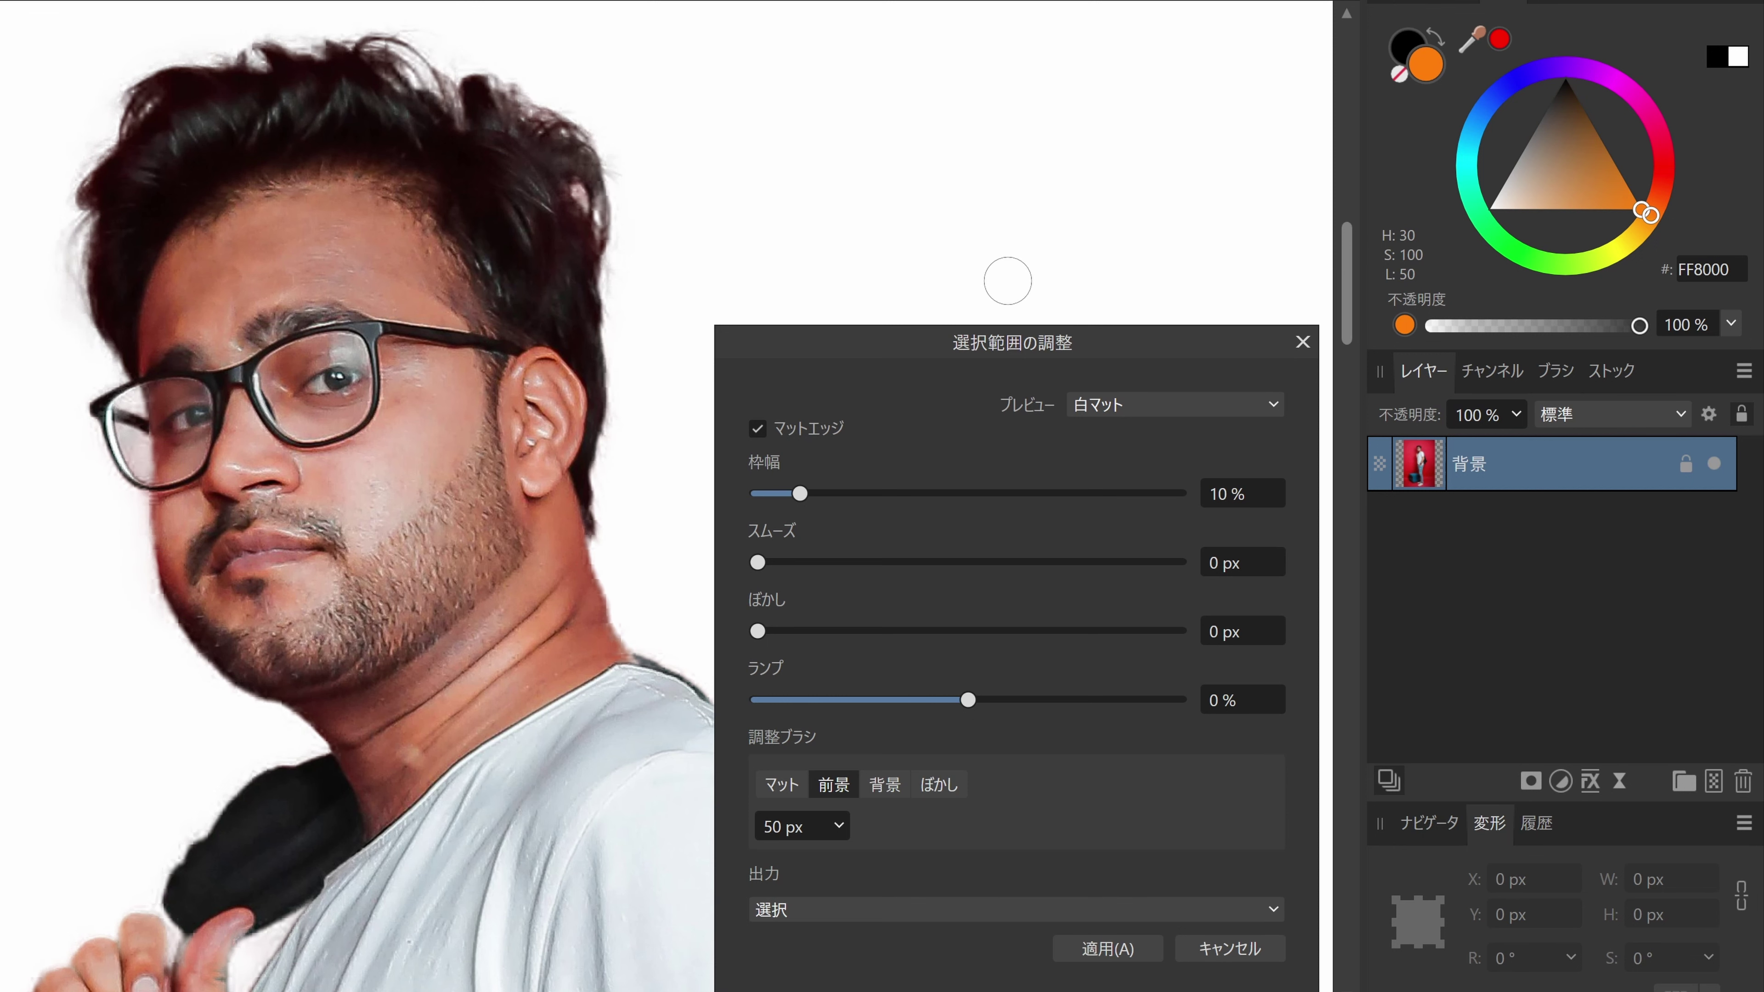
left_click_drag(462, 888, 398, 351)
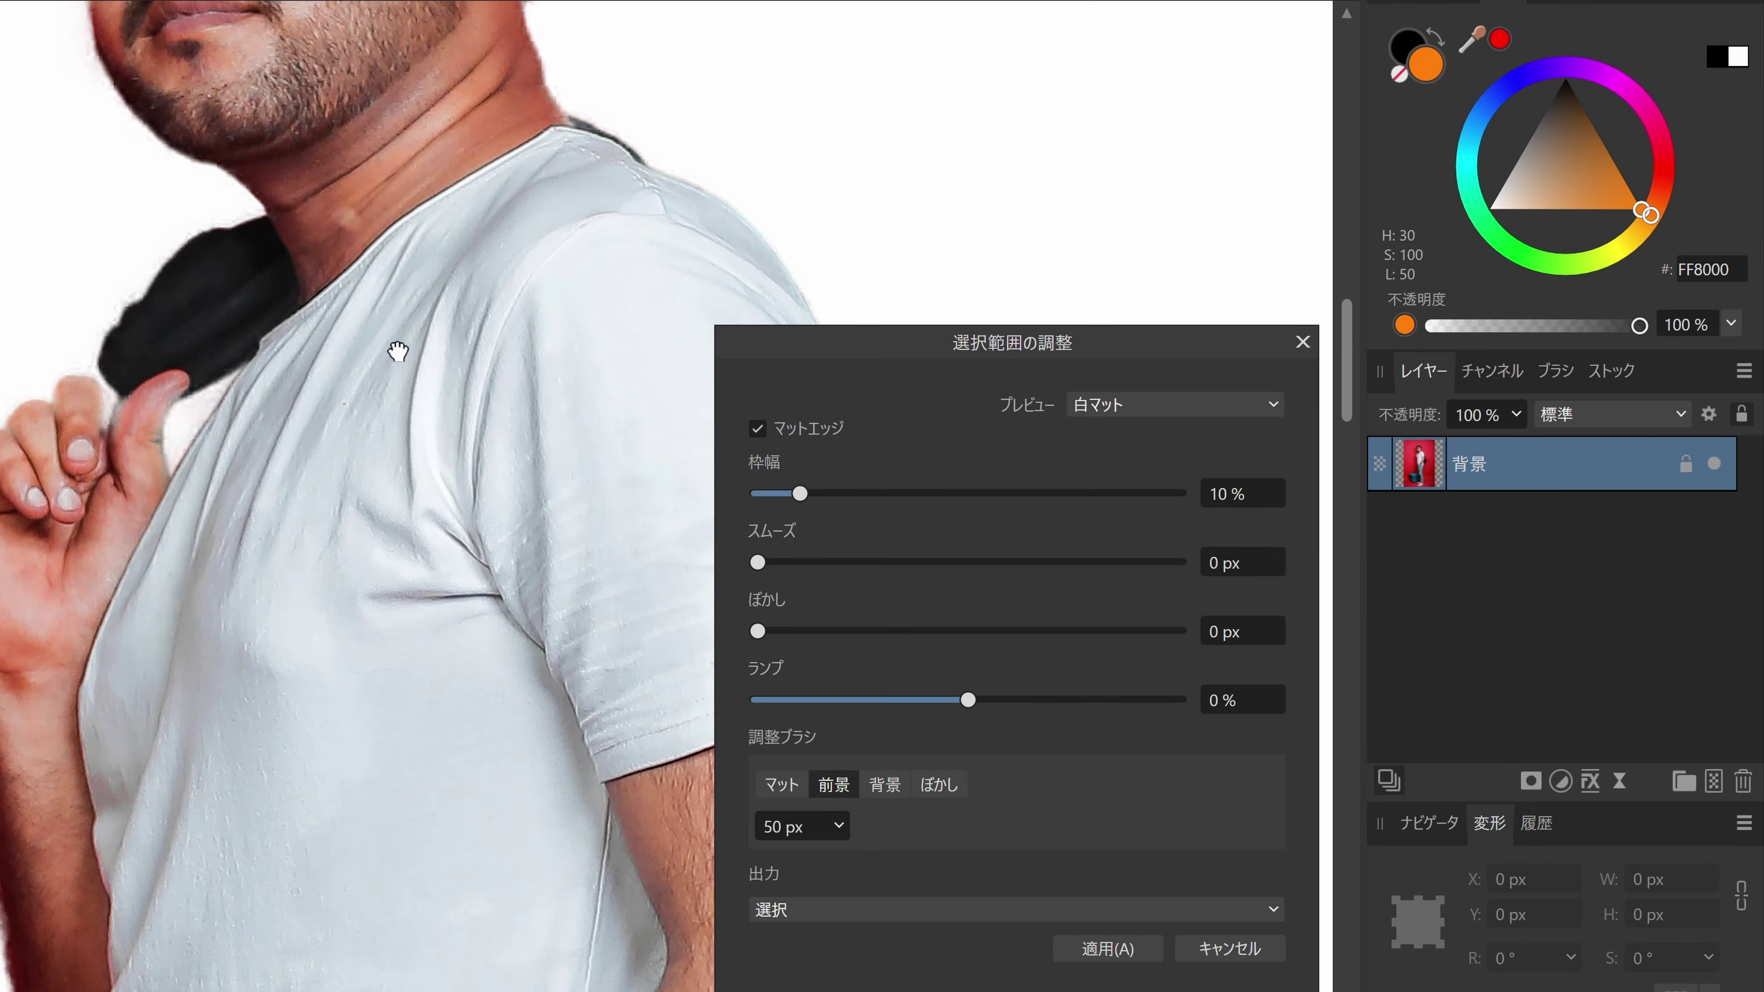
left_click_drag(390, 949, 415, 291)
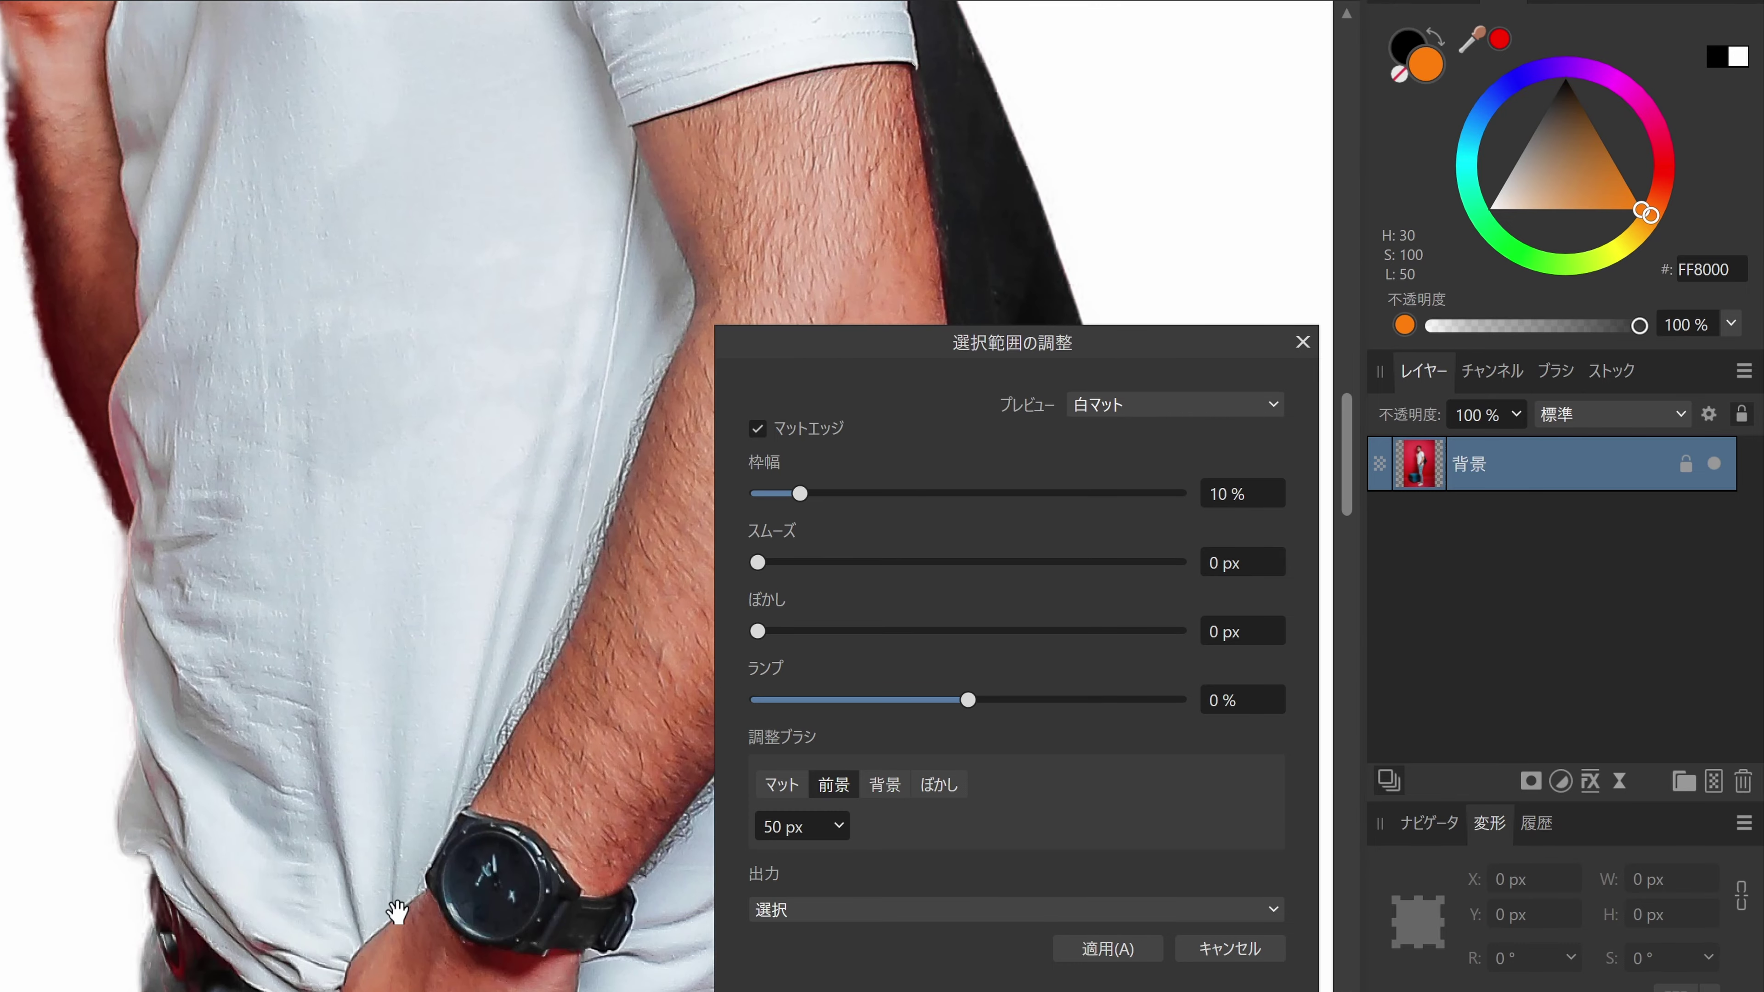
left_click_drag(398, 911, 285, 504)
left_click_drag(299, 778, 281, 486)
left_click_drag(351, 882, 320, 131)
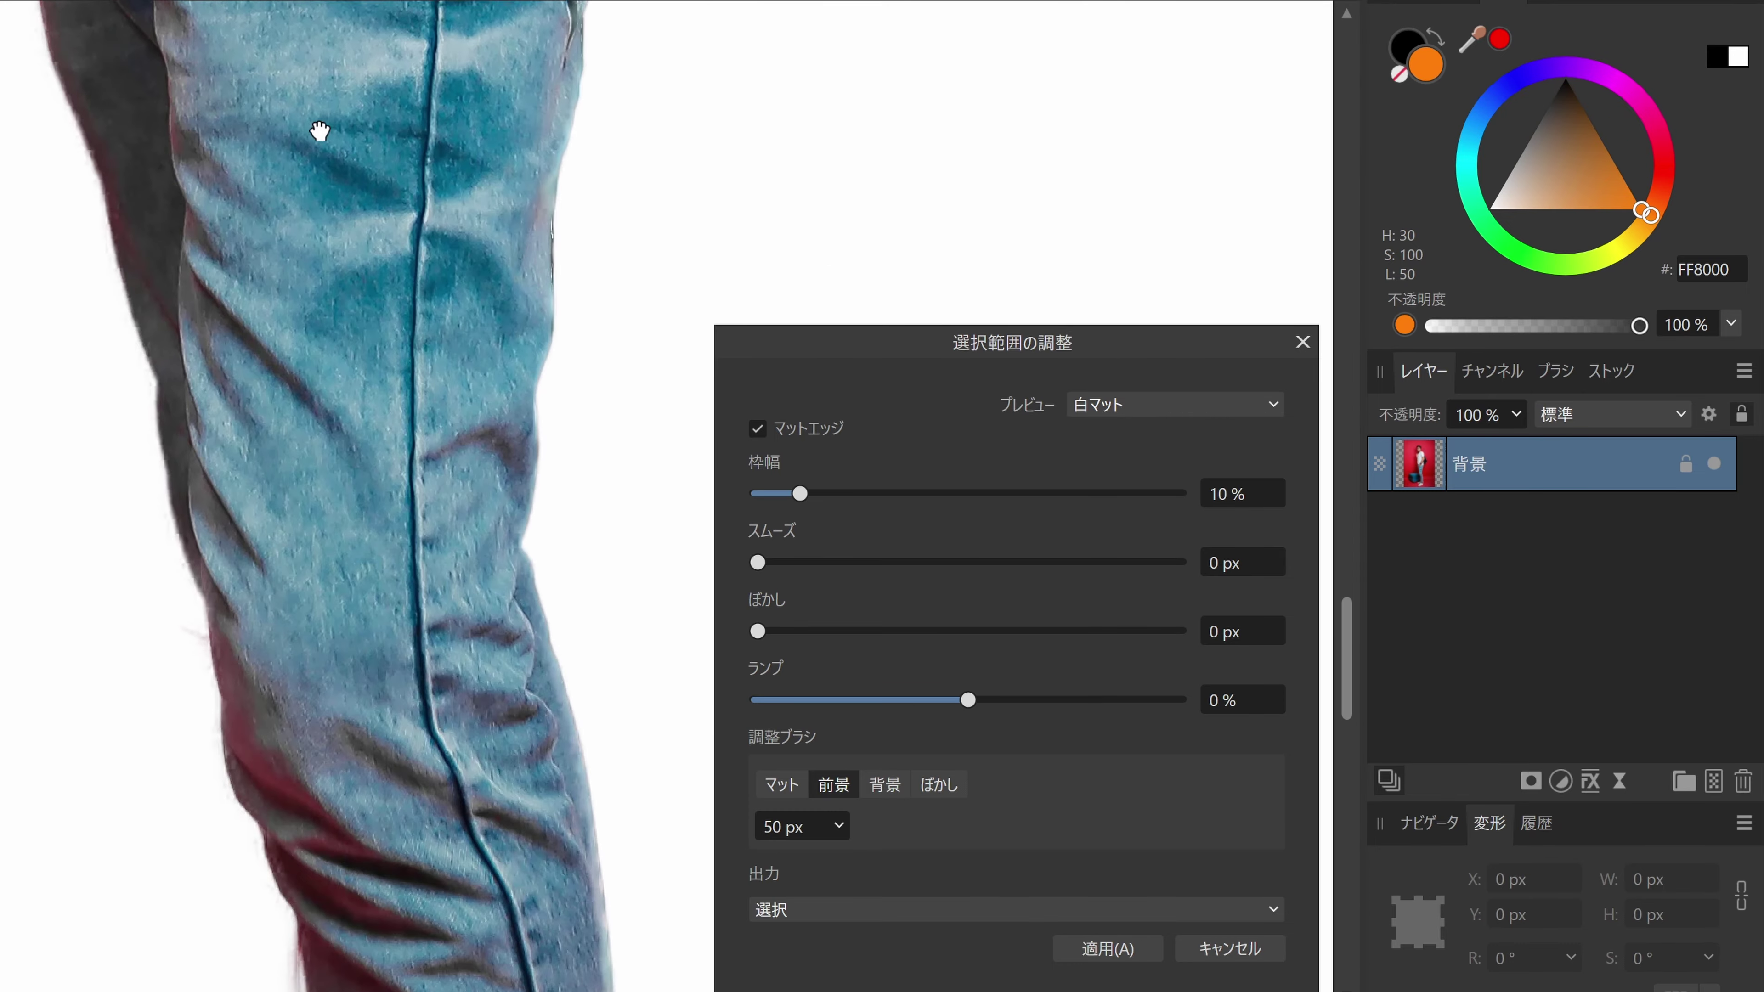
mouse_move(375, 787)
left_mouse_down()
mouse_move(414, 492)
mouse_move(406, 363)
left_mouse_up()
mouse_move(503, 706)
left_mouse_down()
mouse_move(422, 445)
mouse_move(428, 472)
left_mouse_up()
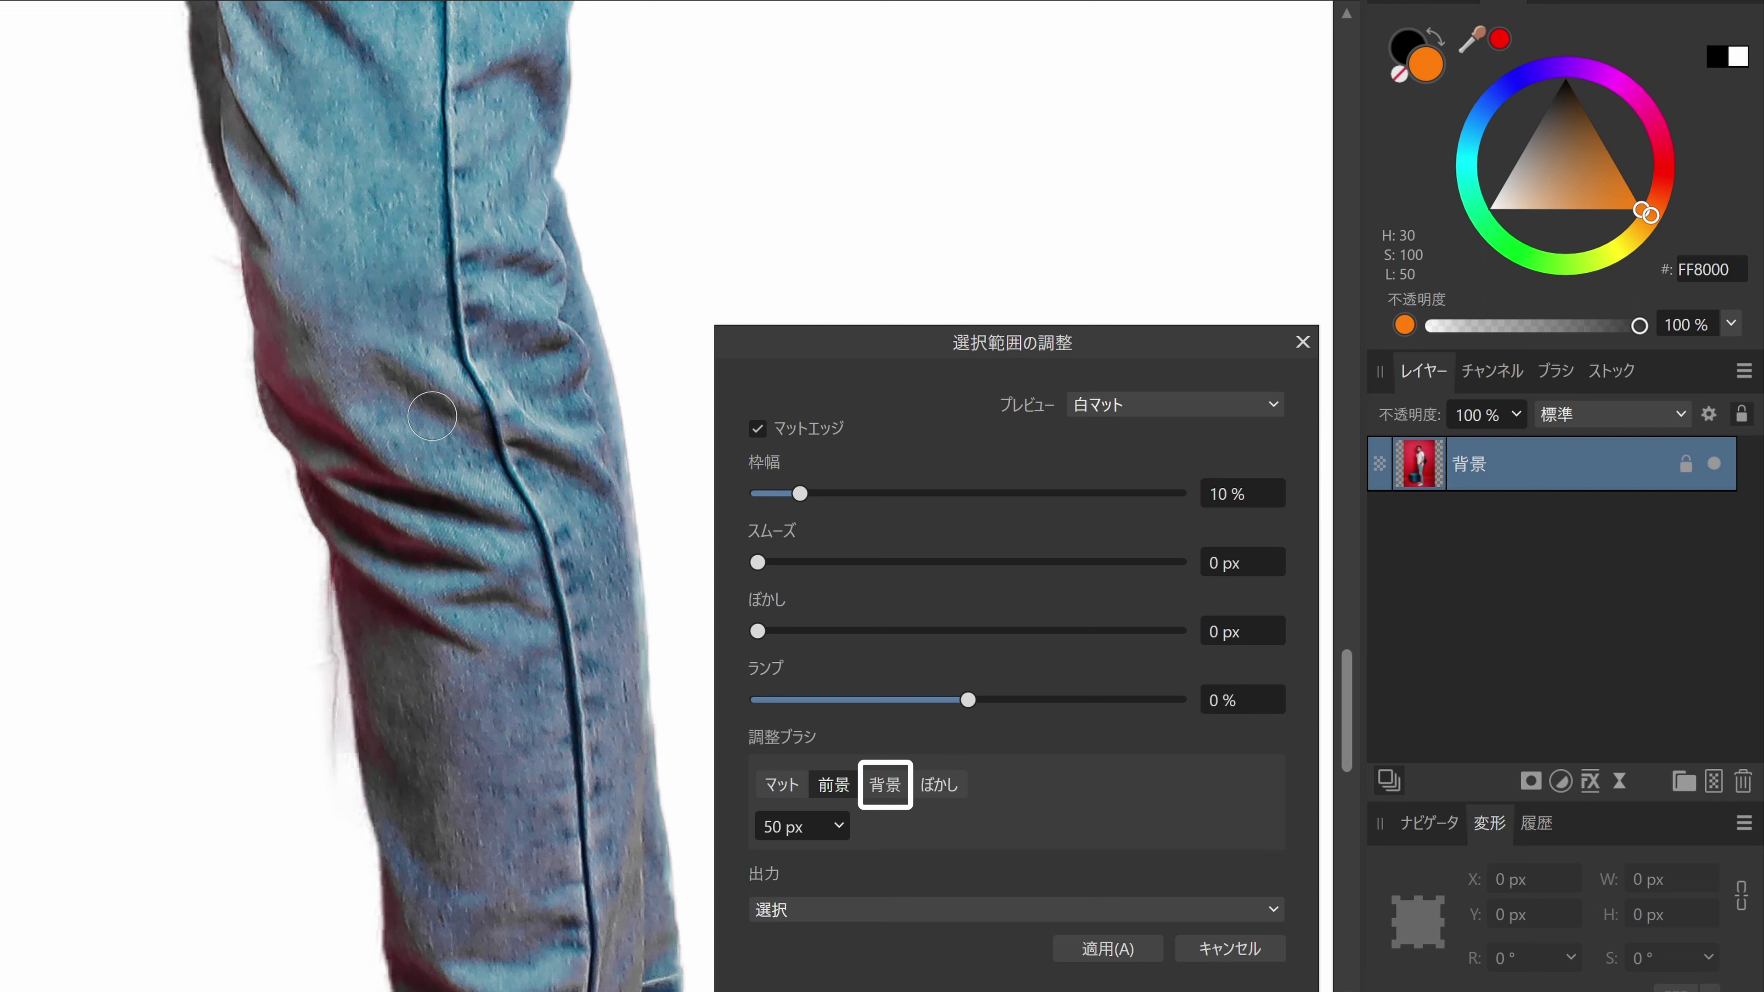
Step: Paint the grey and red wisps along the jeans edge as background, then fit the image to view
left_click(888, 785)
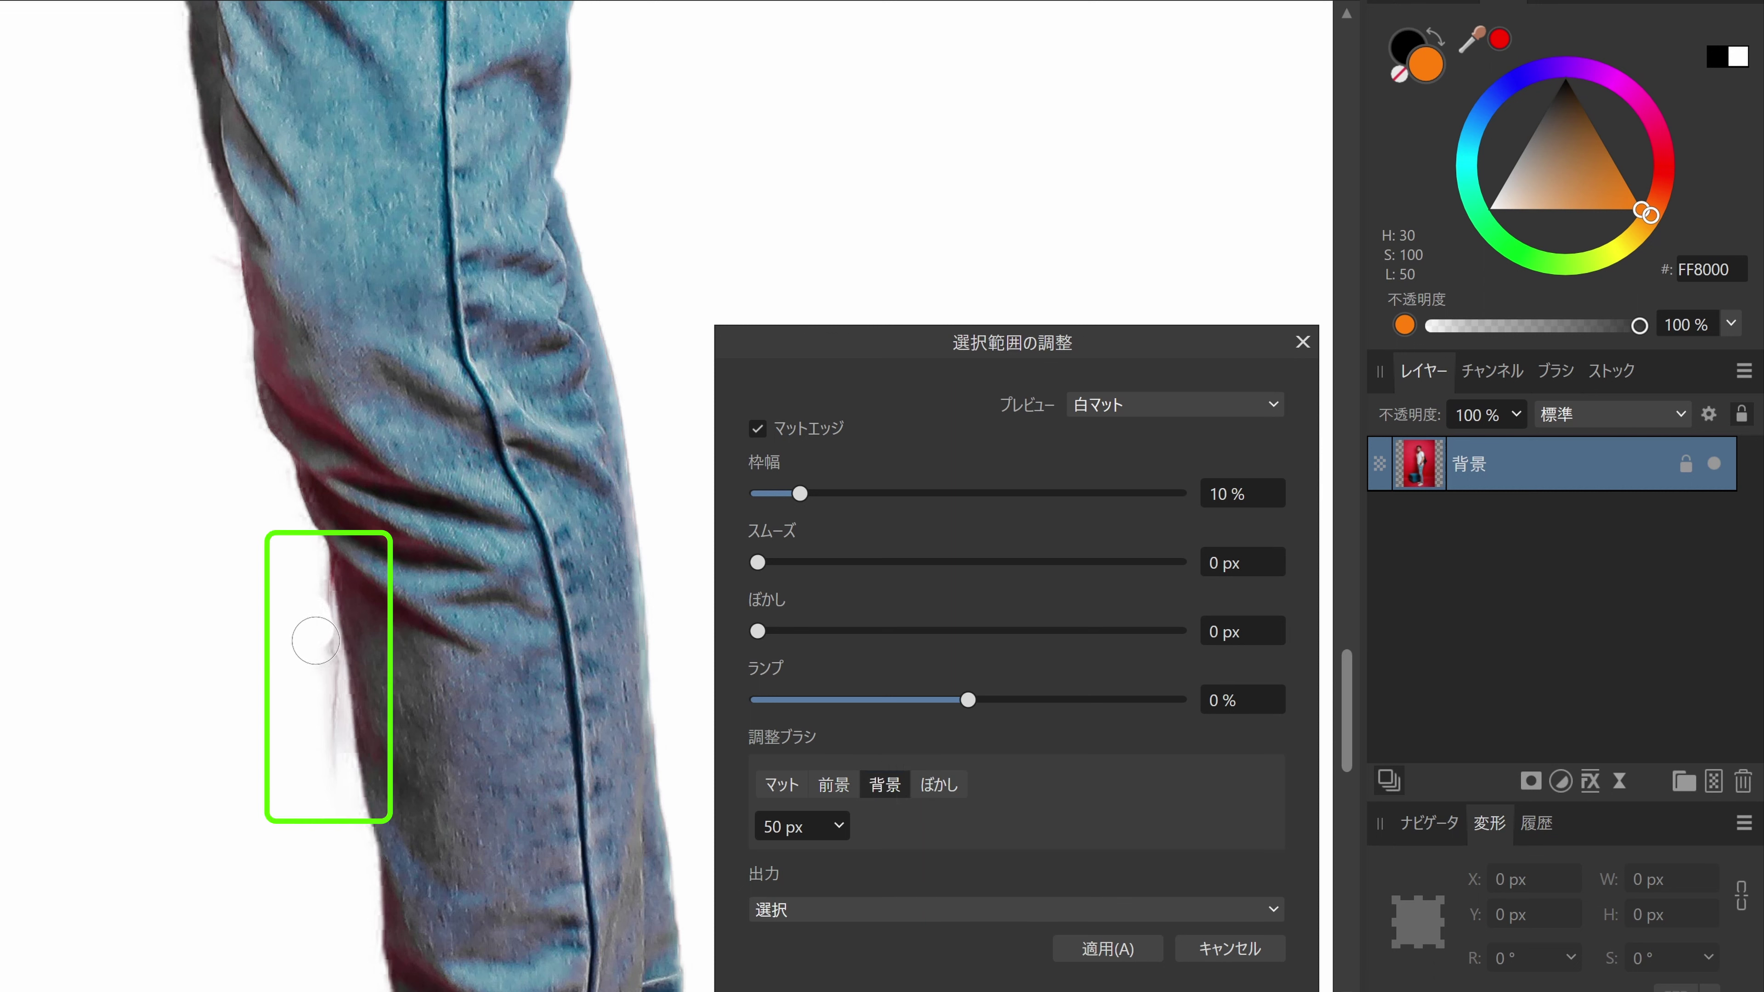
left_click_drag(316, 640, 327, 792)
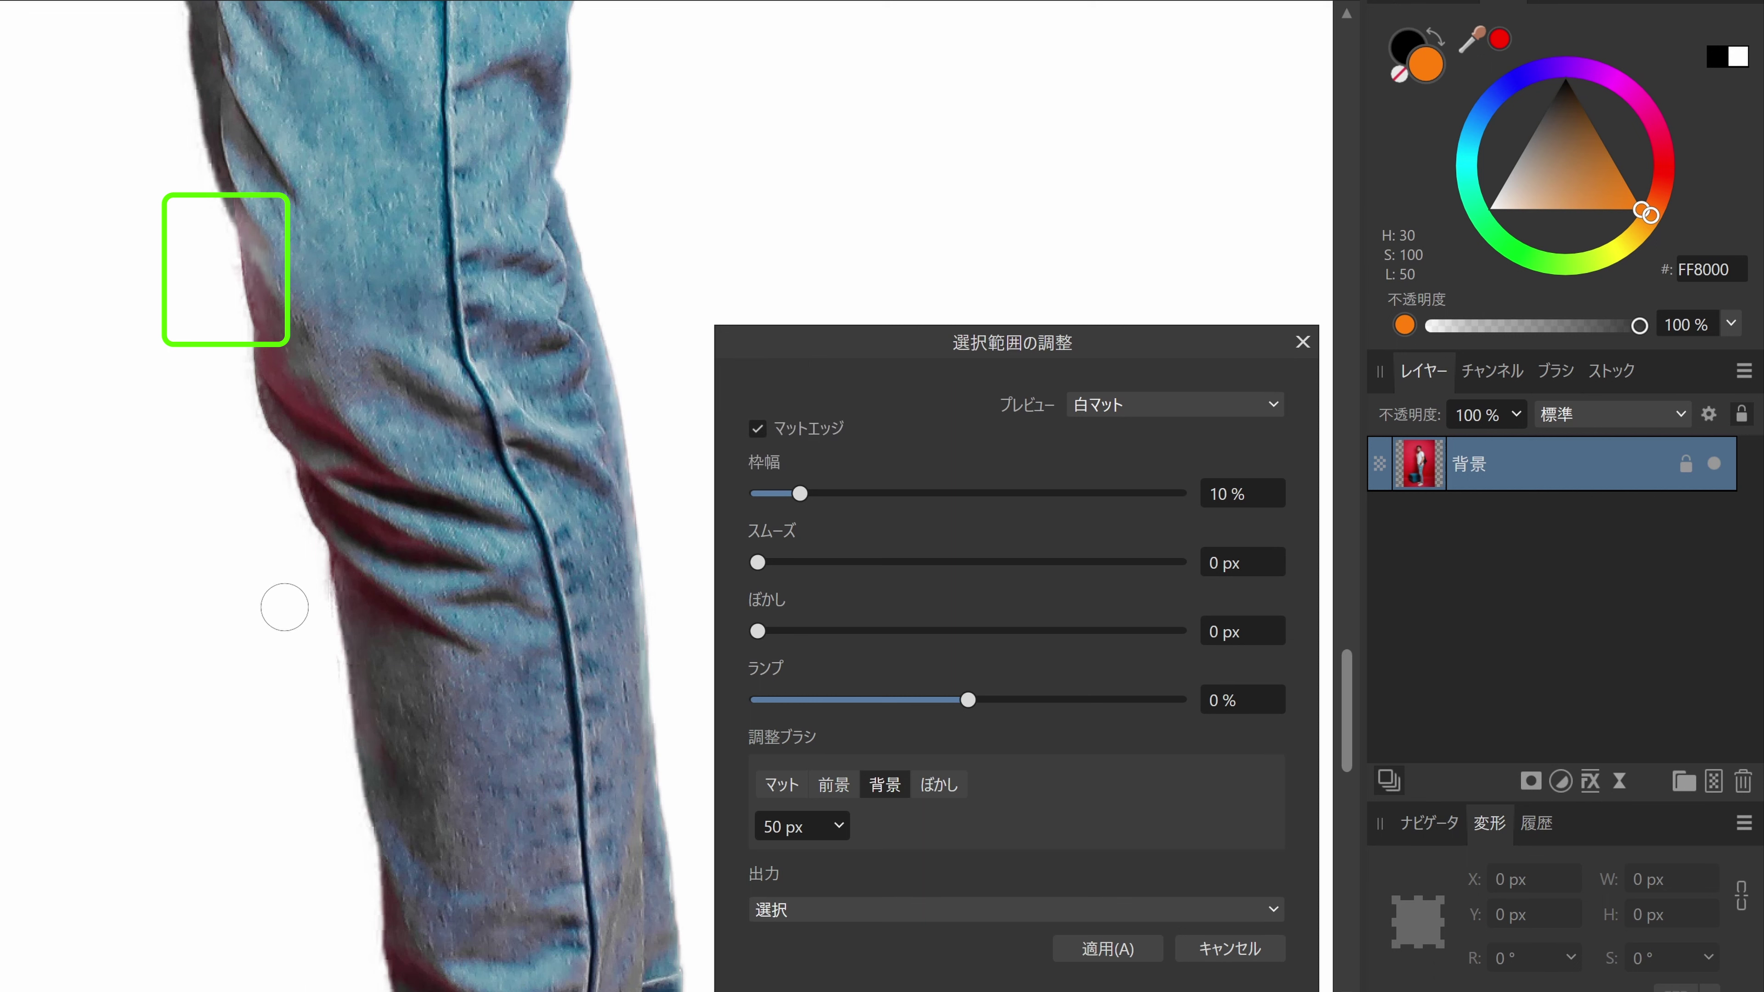
left_click_drag(295, 614, 303, 623)
key("ctrl+0")
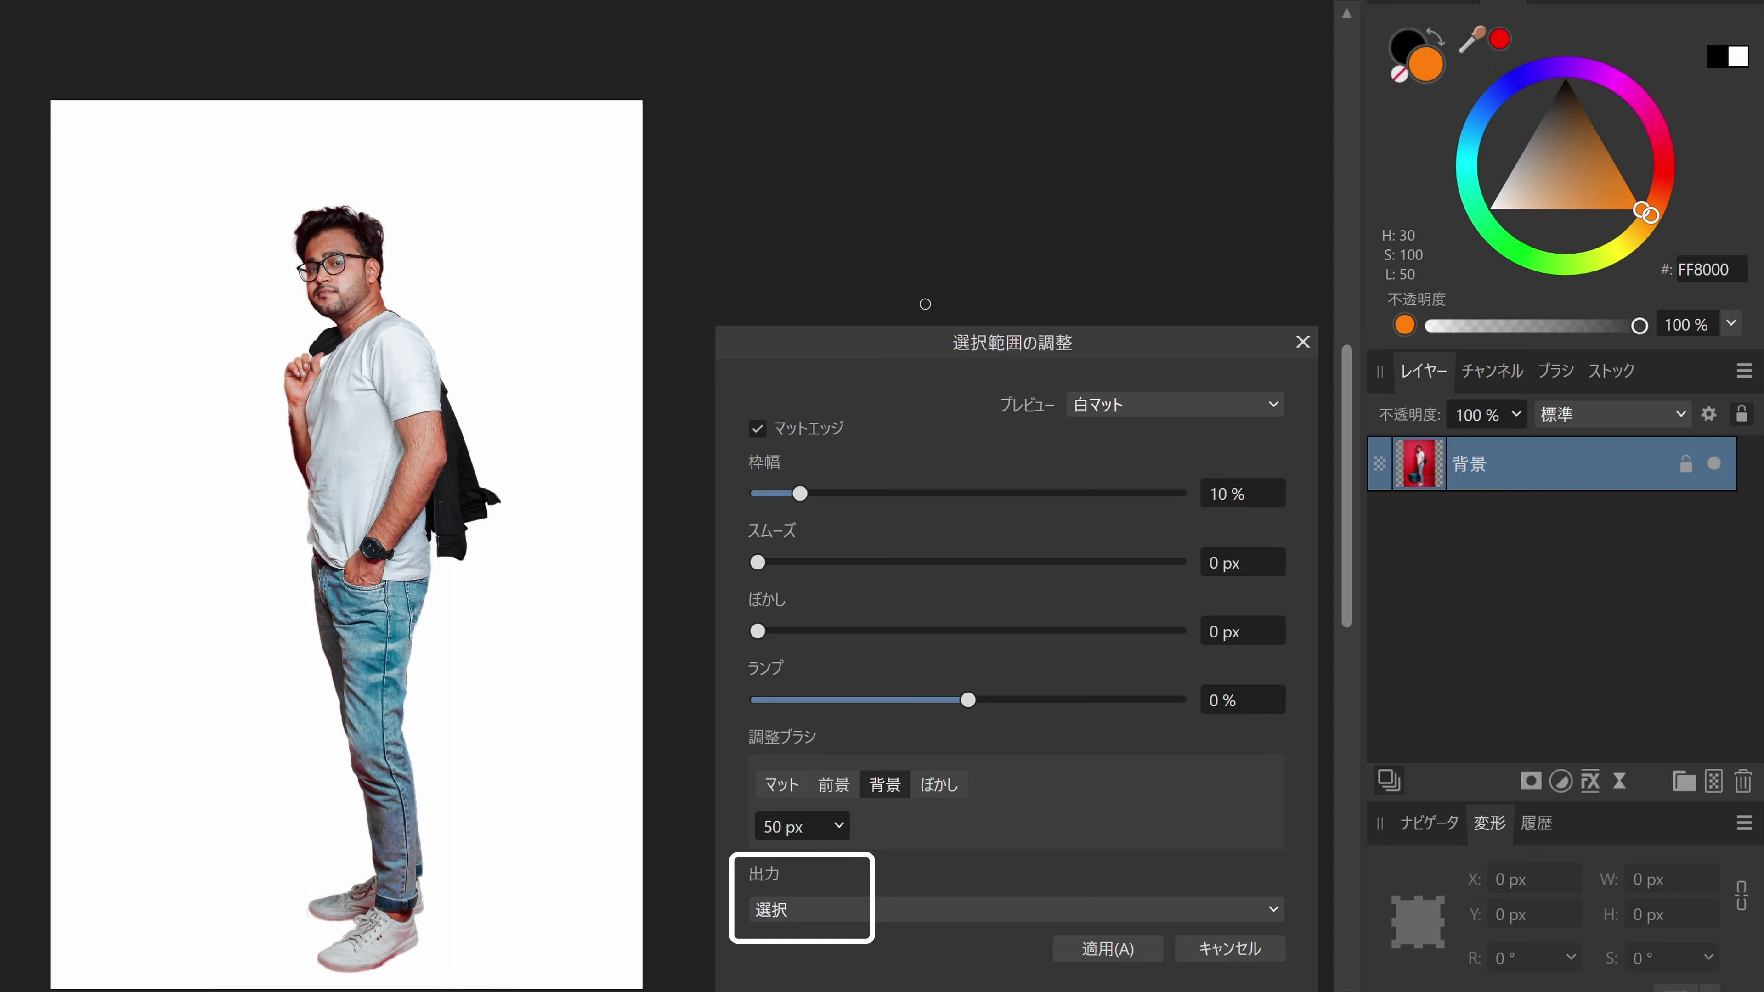
Step: Apply the refined selection with Output set to New Layer
left_click(1000, 911)
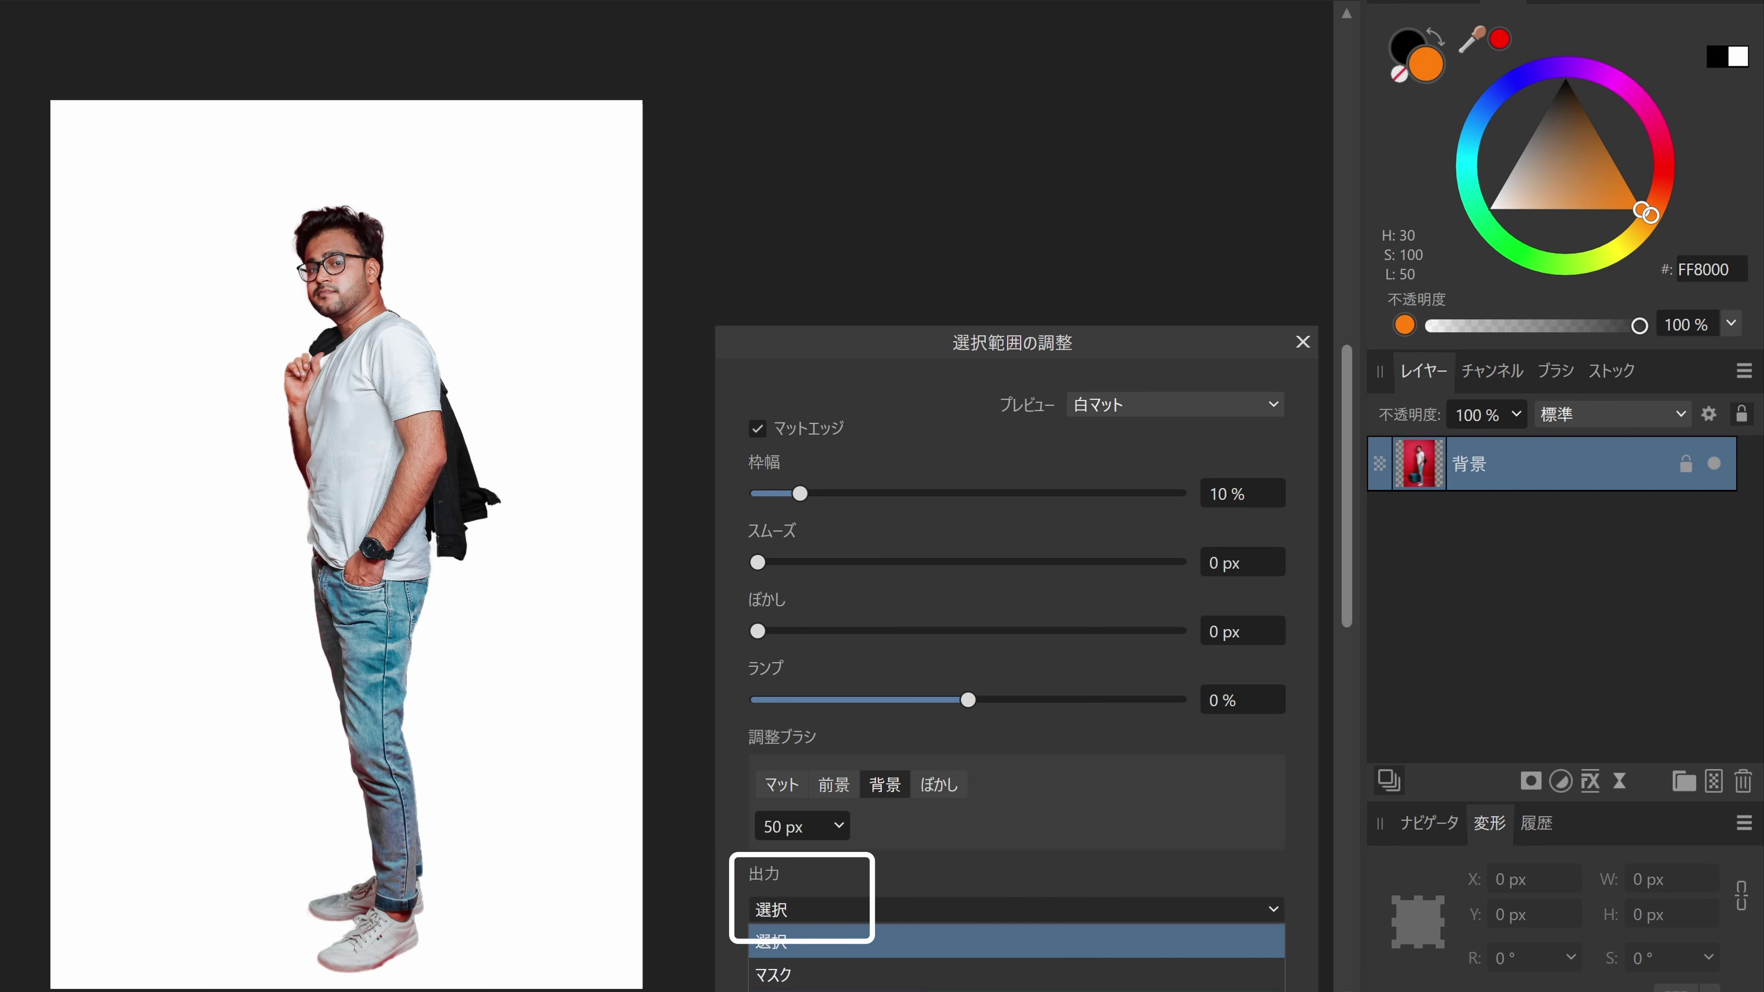
left_click(937, 987)
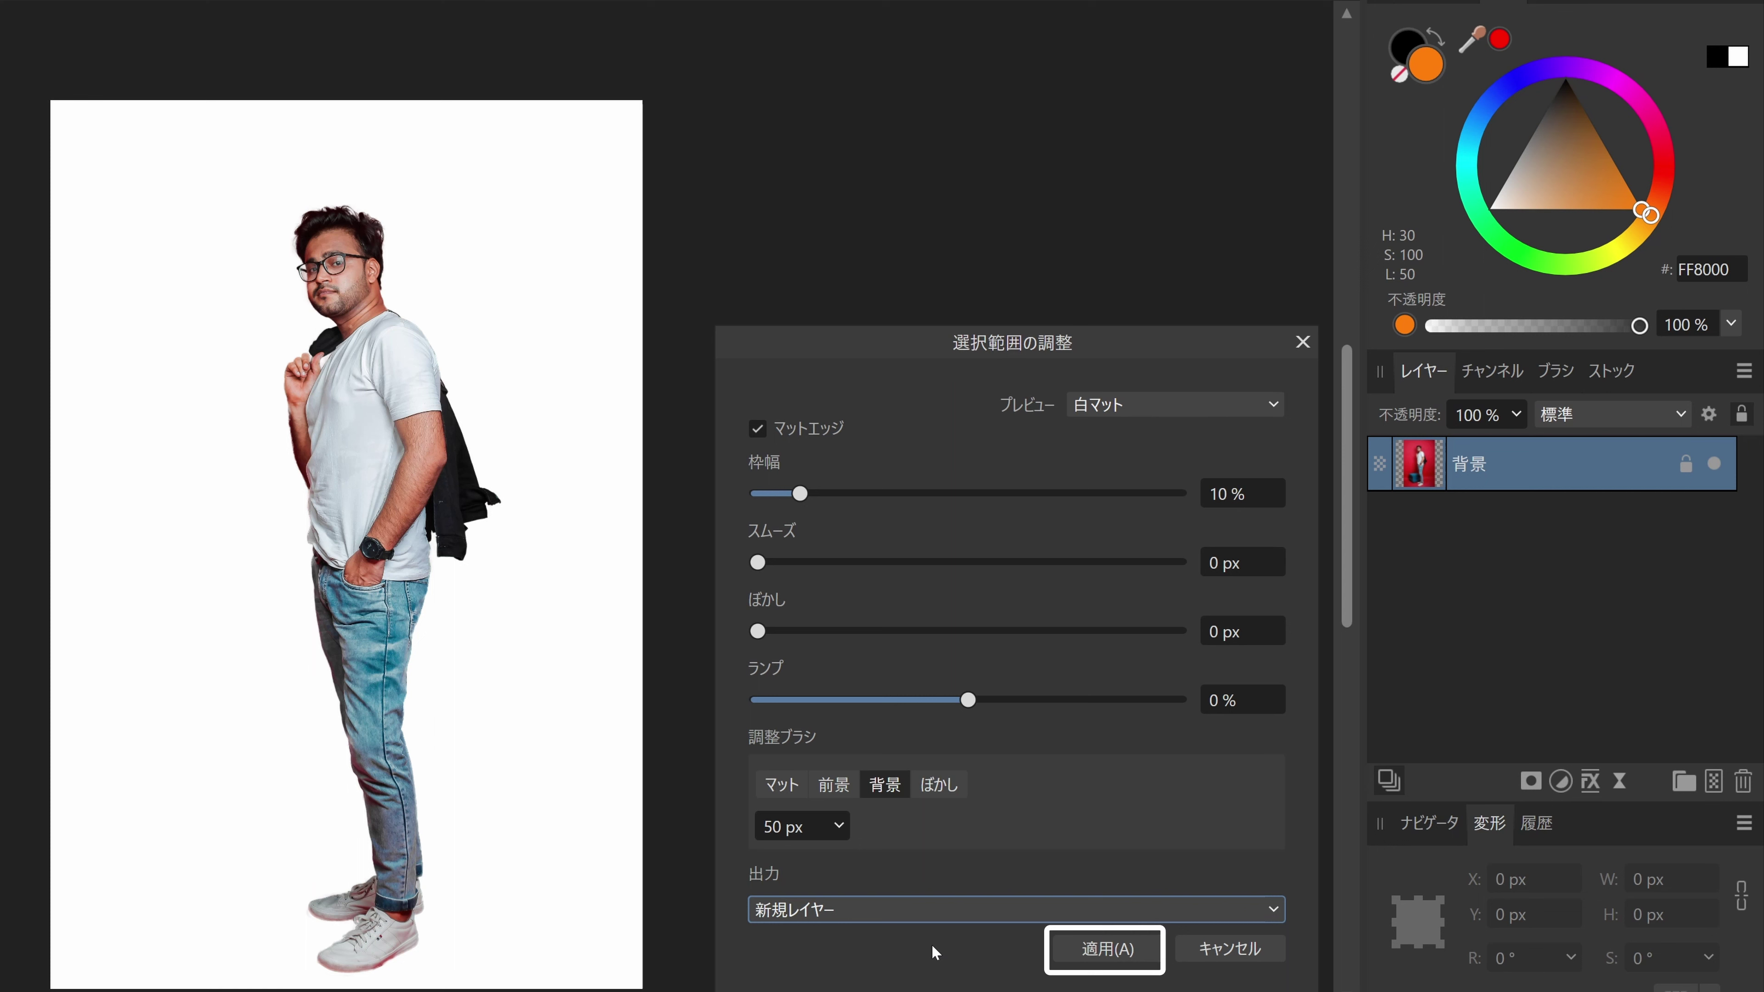
left_click(1098, 949)
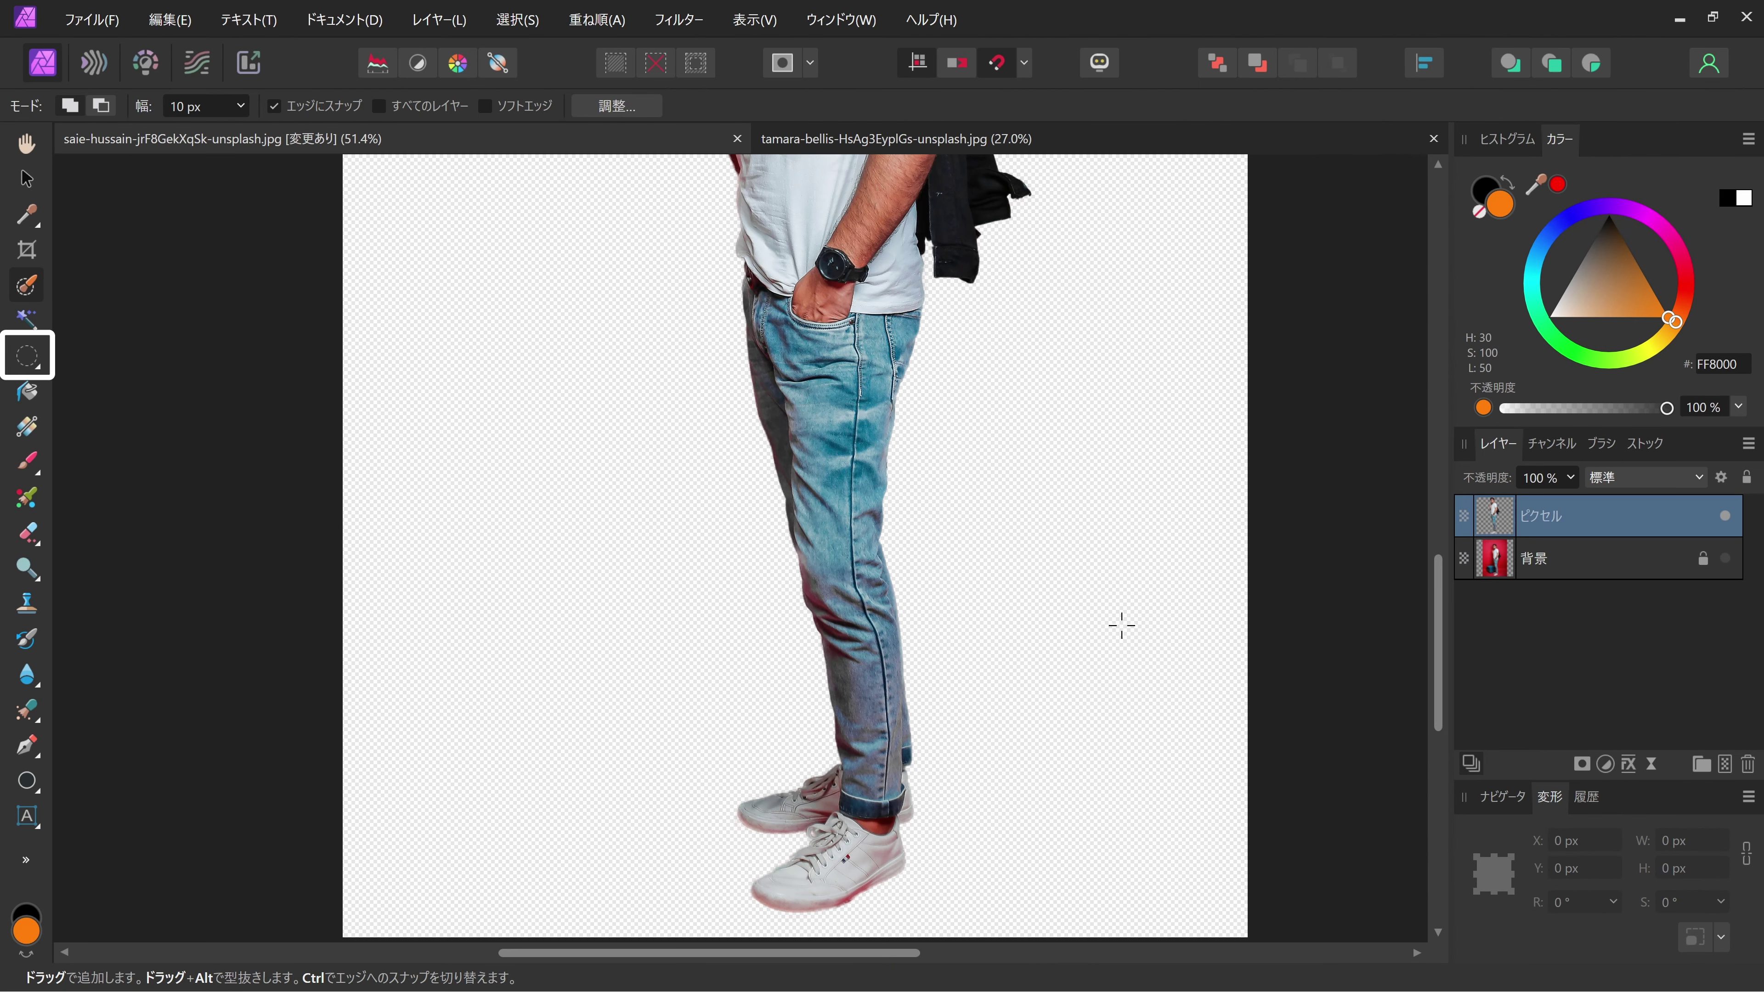
Step: Lasso loosely around the man's jeans and sneakers with the Freehand Selection Tool
left_click(34, 366)
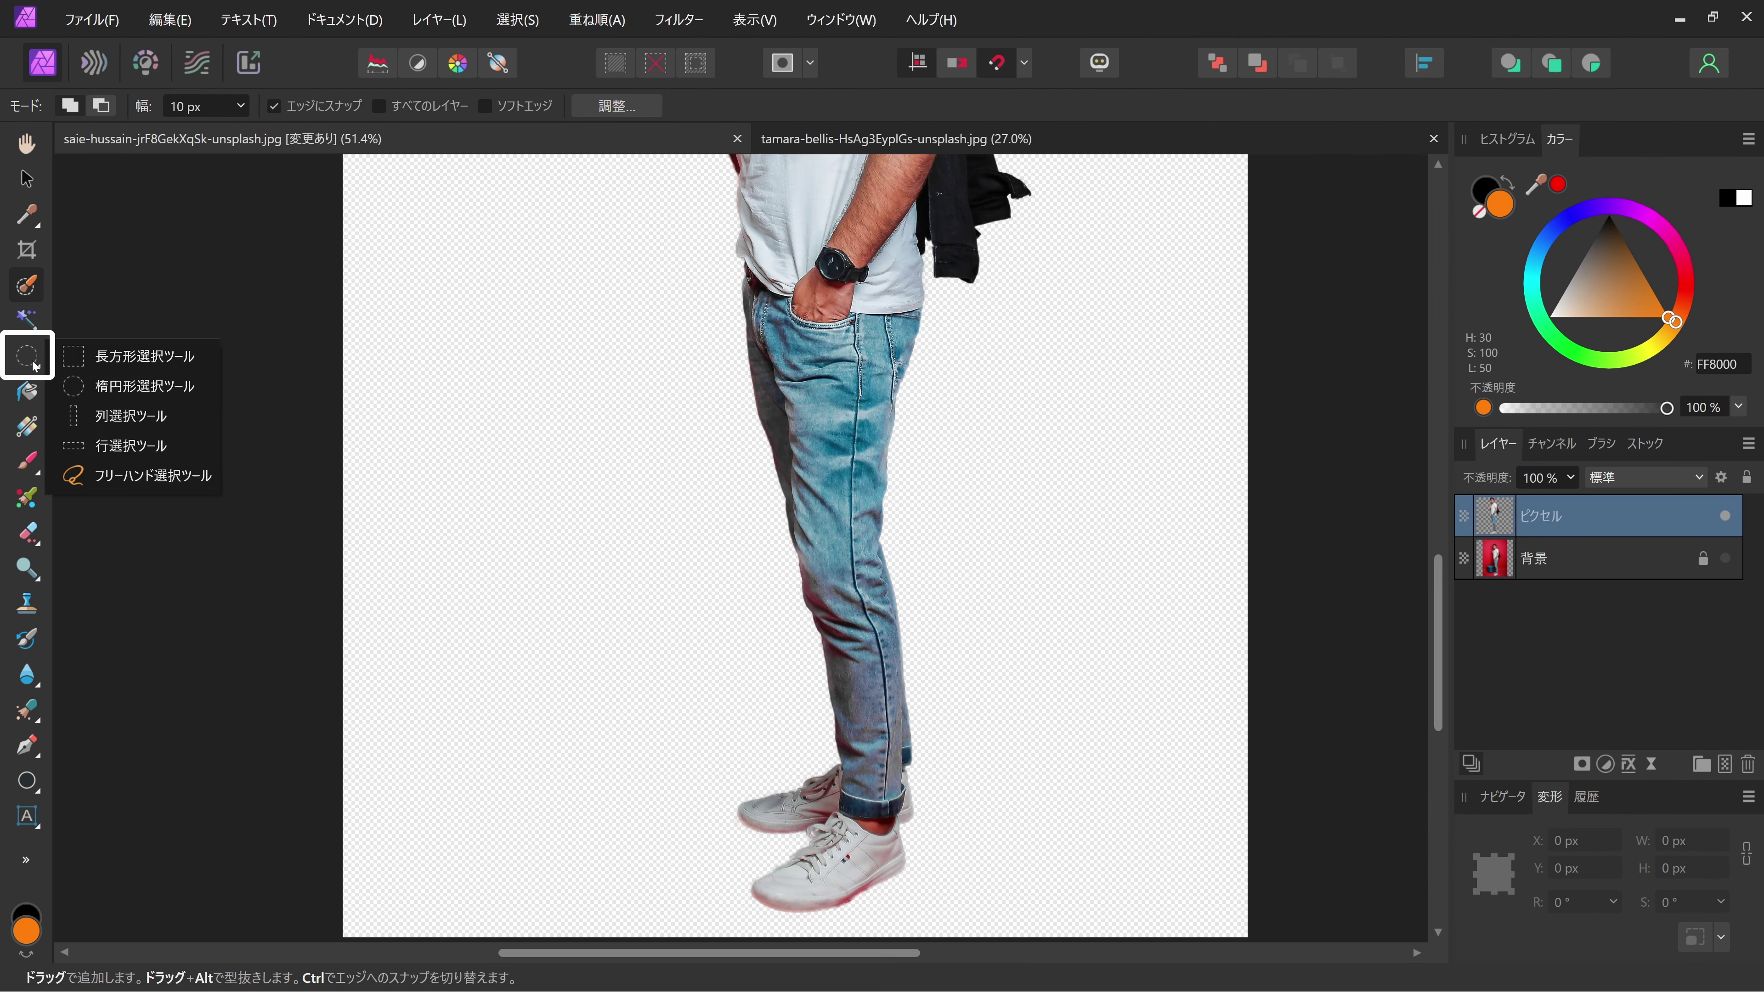
left_click(126, 486)
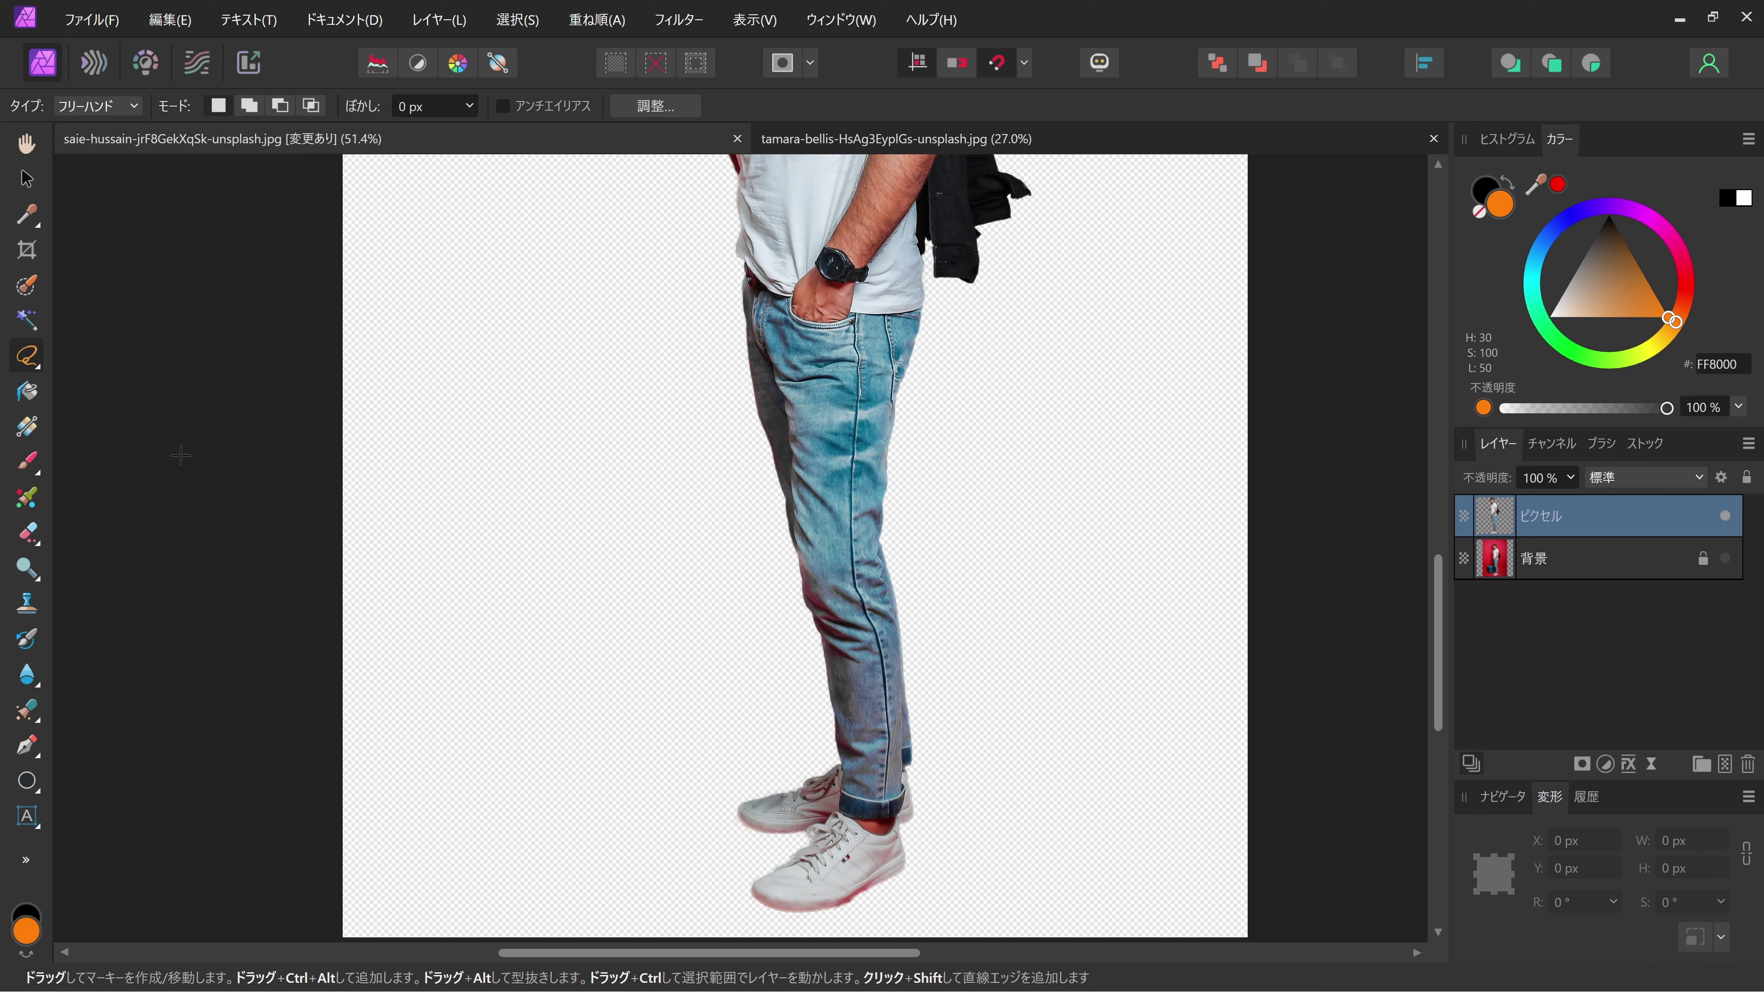
mouse_move(706, 245)
left_mouse_down()
mouse_move(755, 247)
mouse_move(975, 375)
mouse_move(1055, 756)
mouse_move(602, 848)
mouse_move(707, 262)
left_mouse_up()
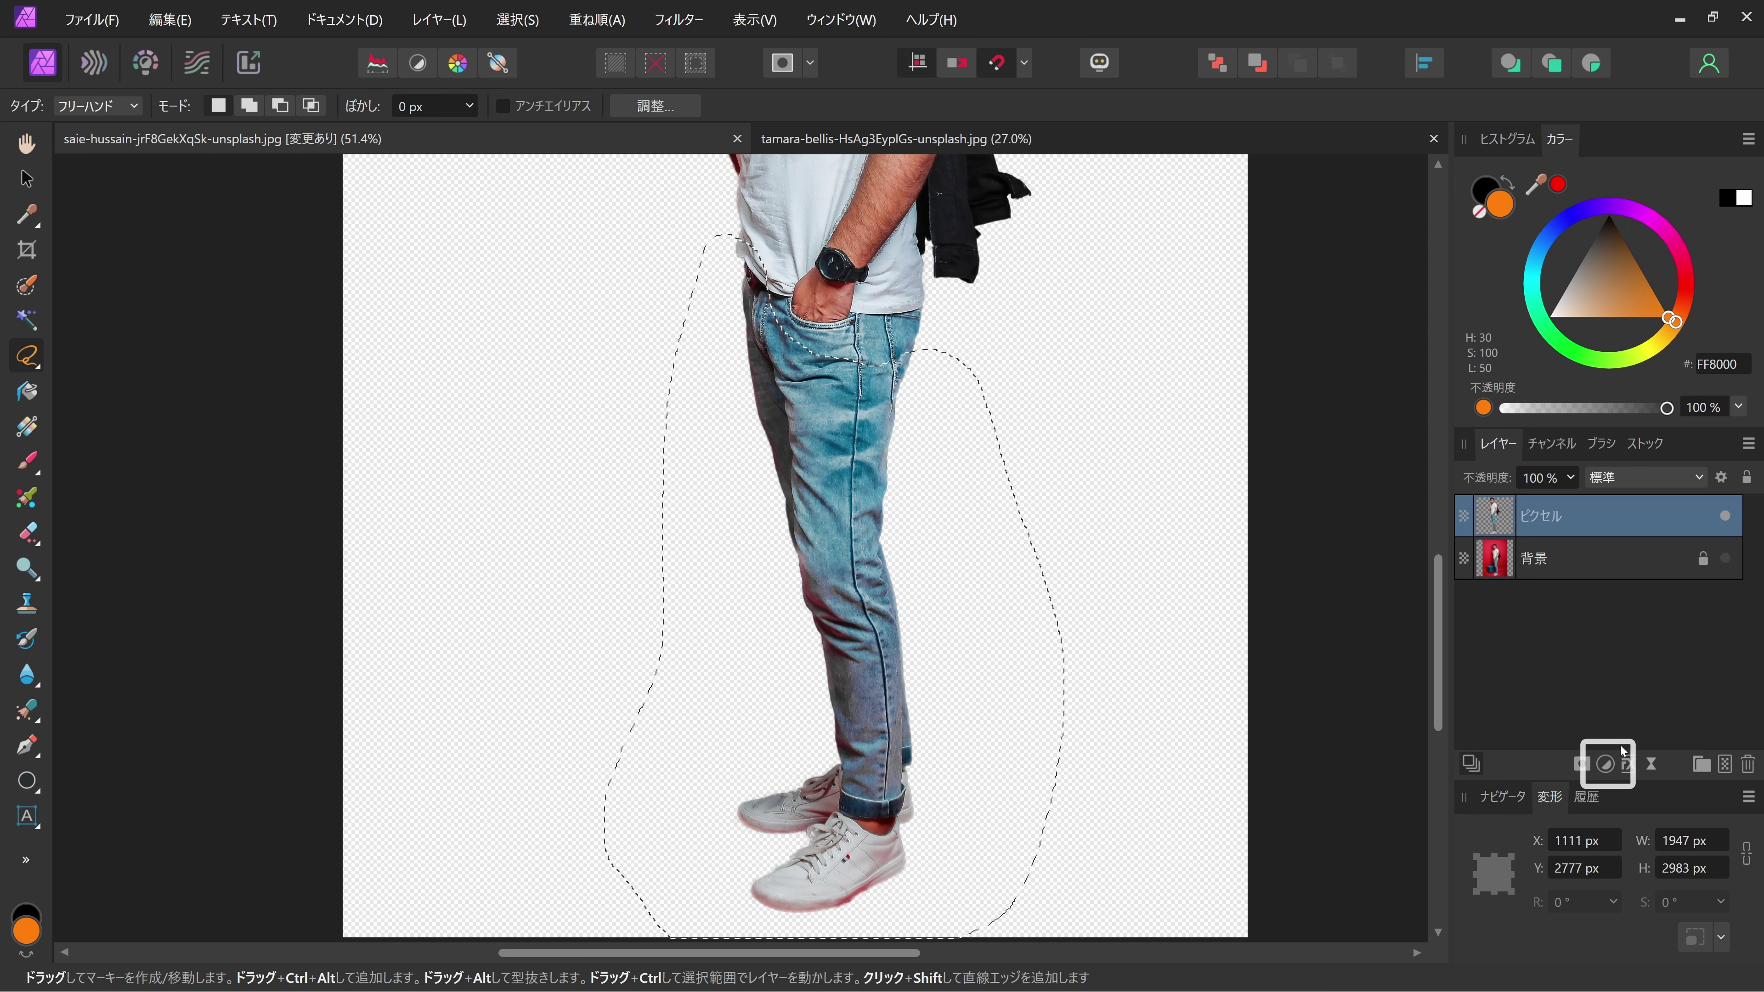
Step: Add an HSL adjustment over the legs with the Reds saturation shift at -100%
left_click(1606, 764)
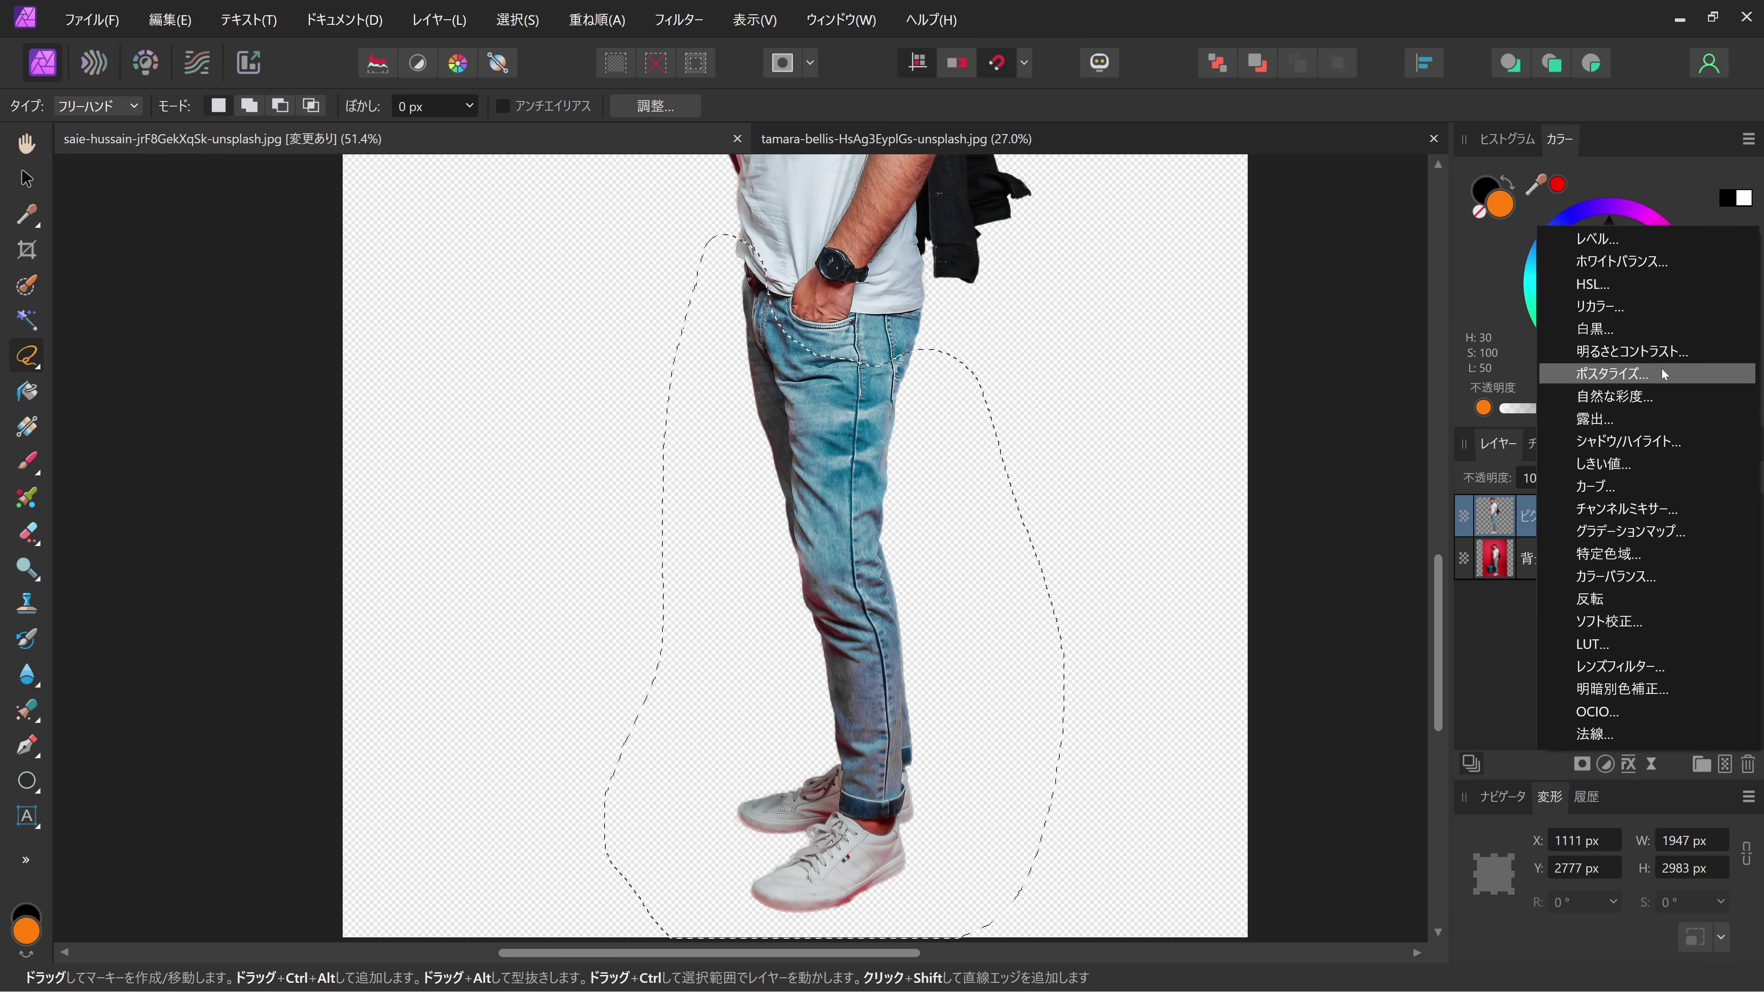
left_click(1662, 287)
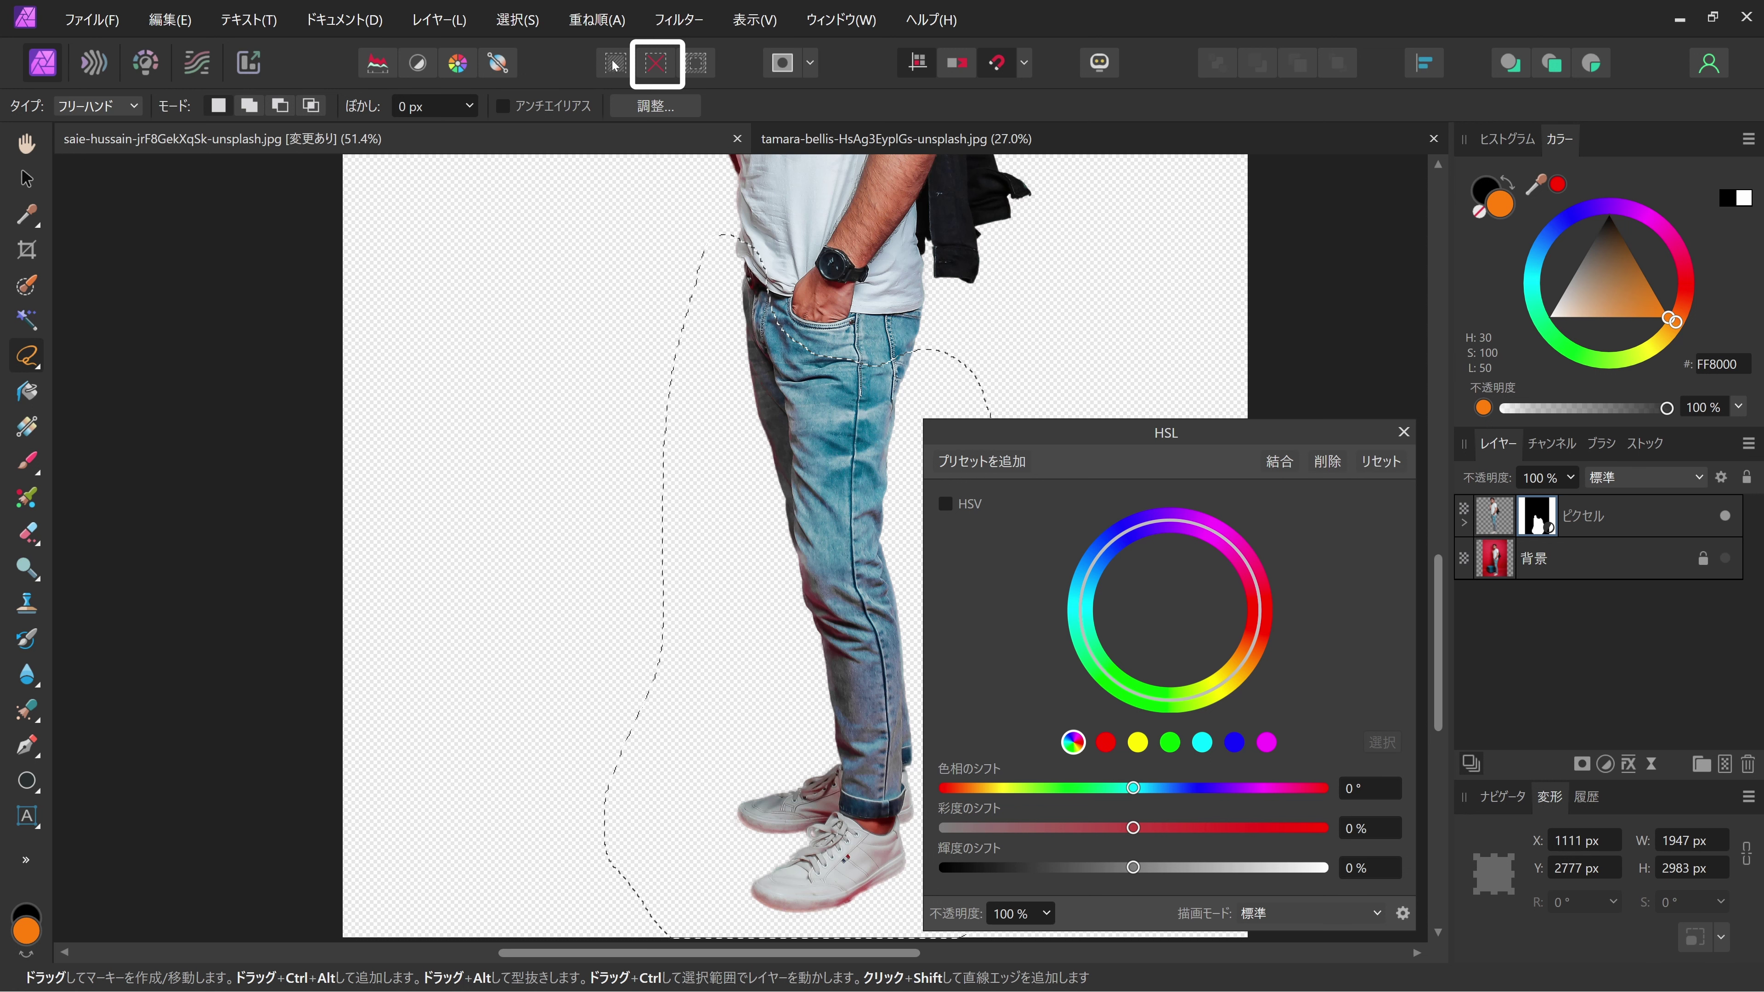
left_click(653, 61)
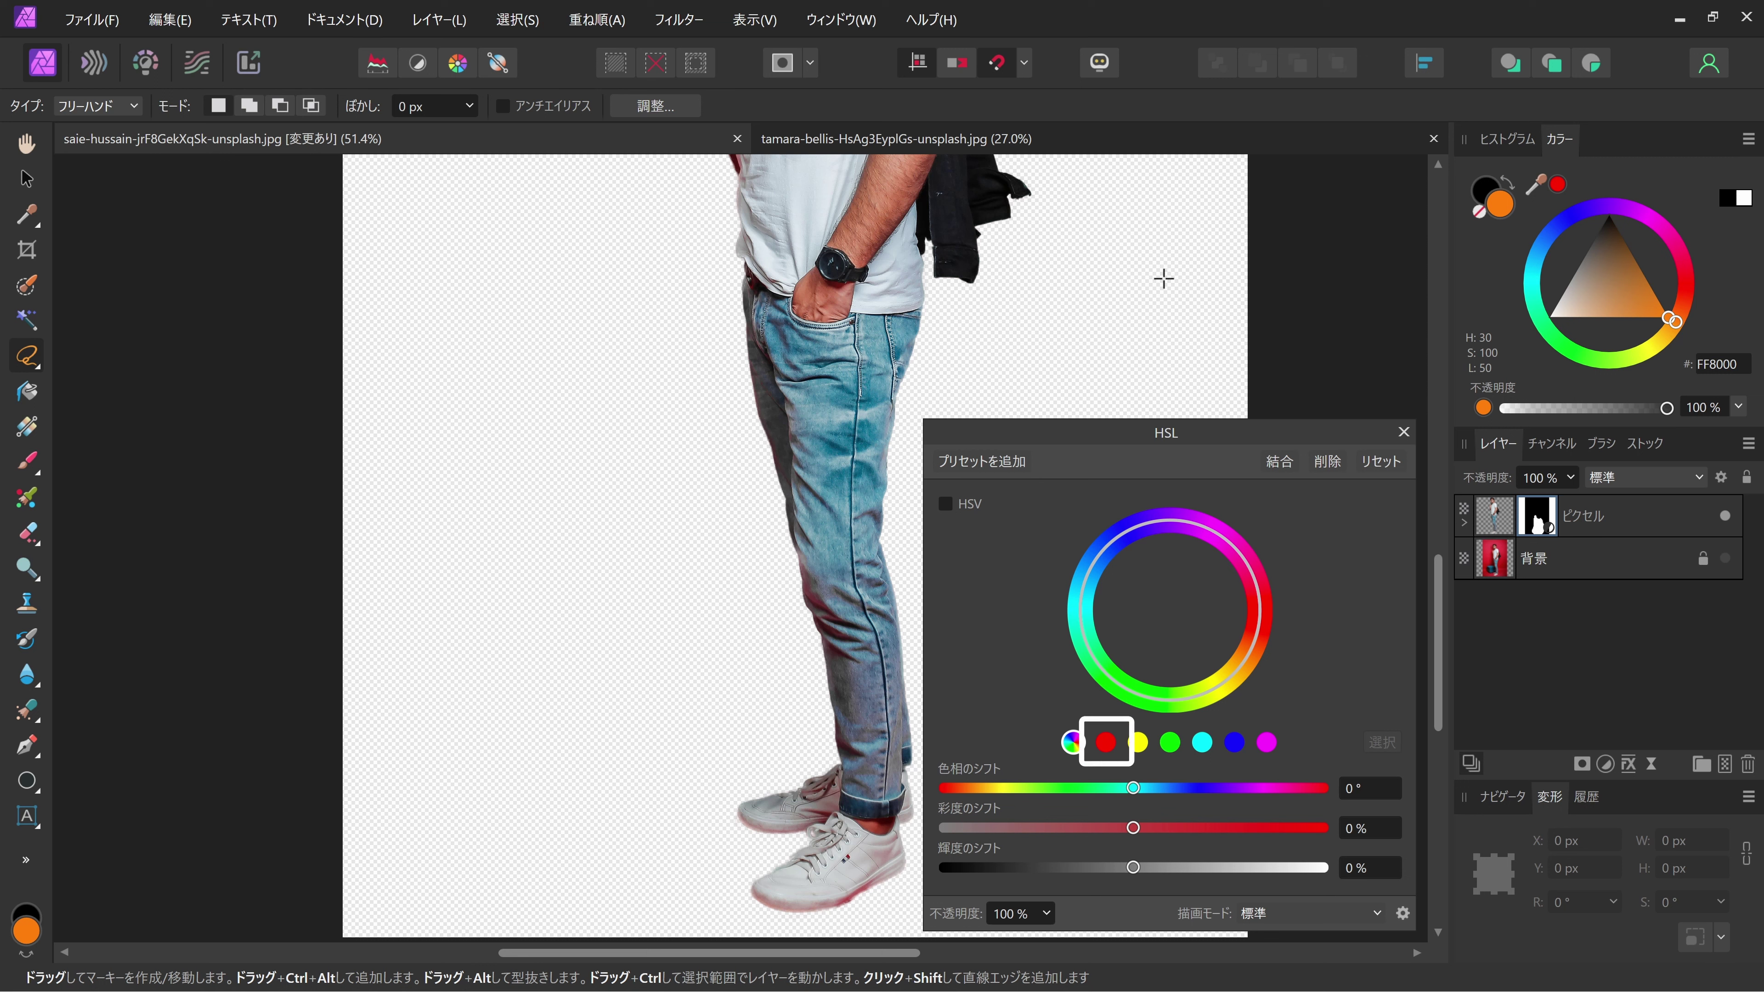
left_click(1105, 742)
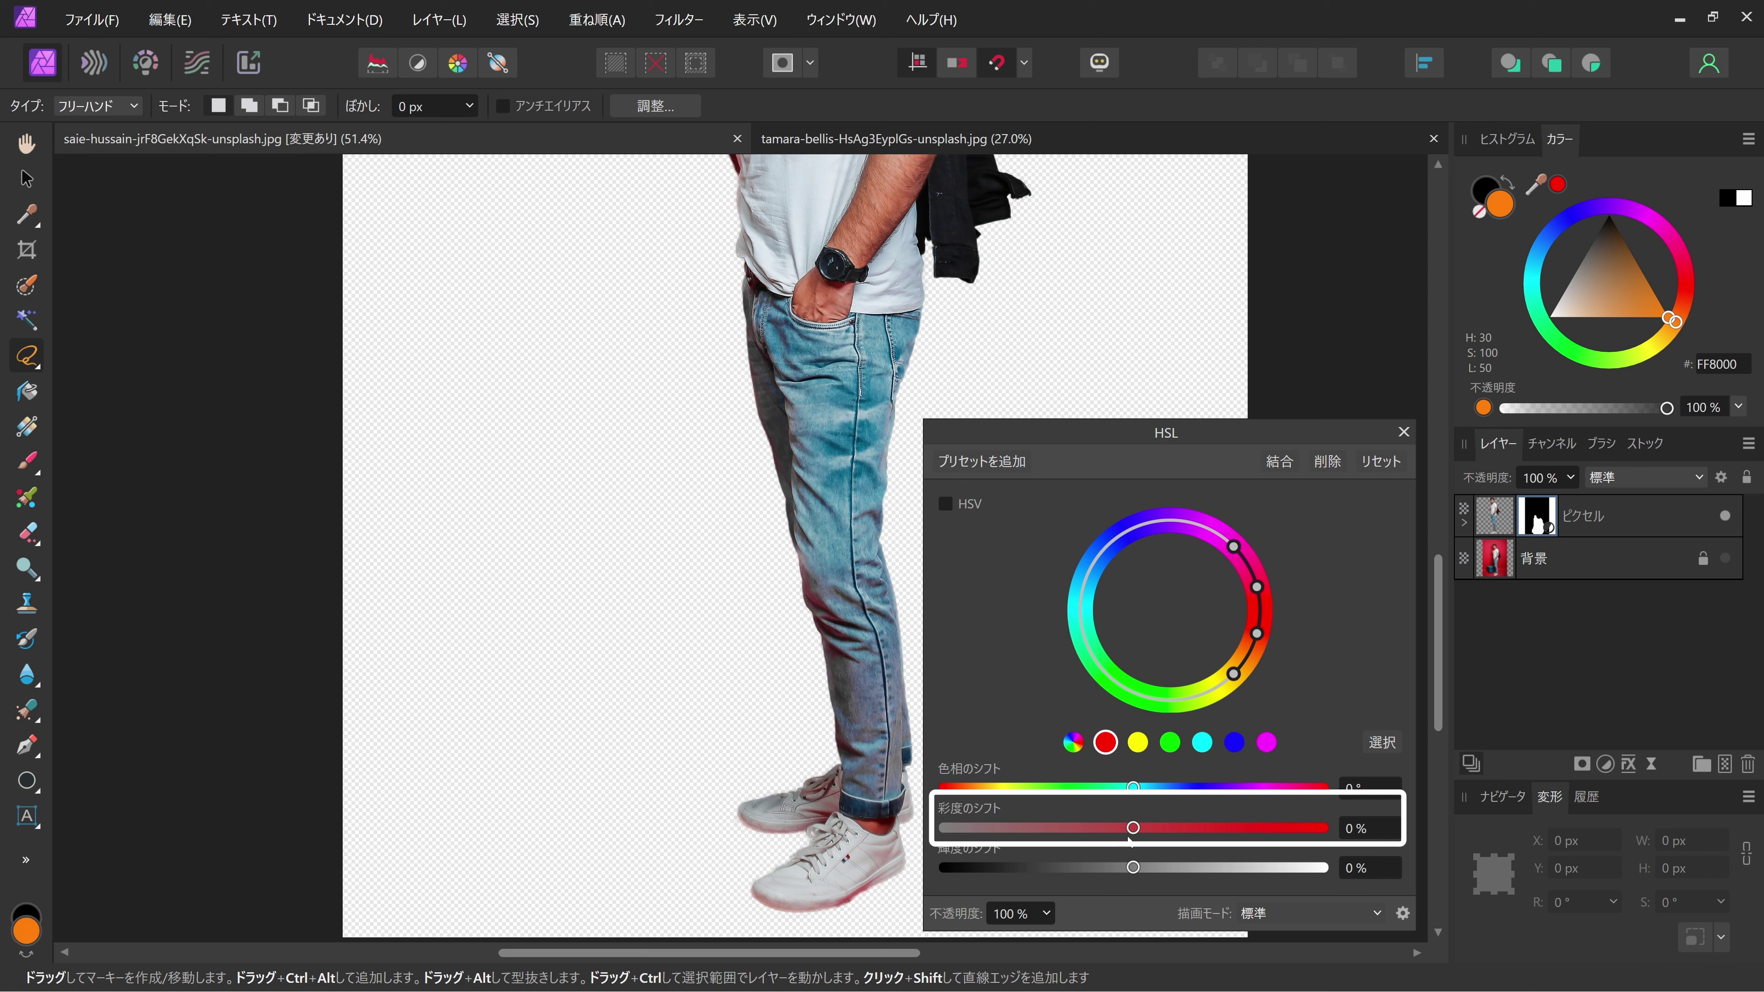
left_click_drag(1132, 828, 937, 844)
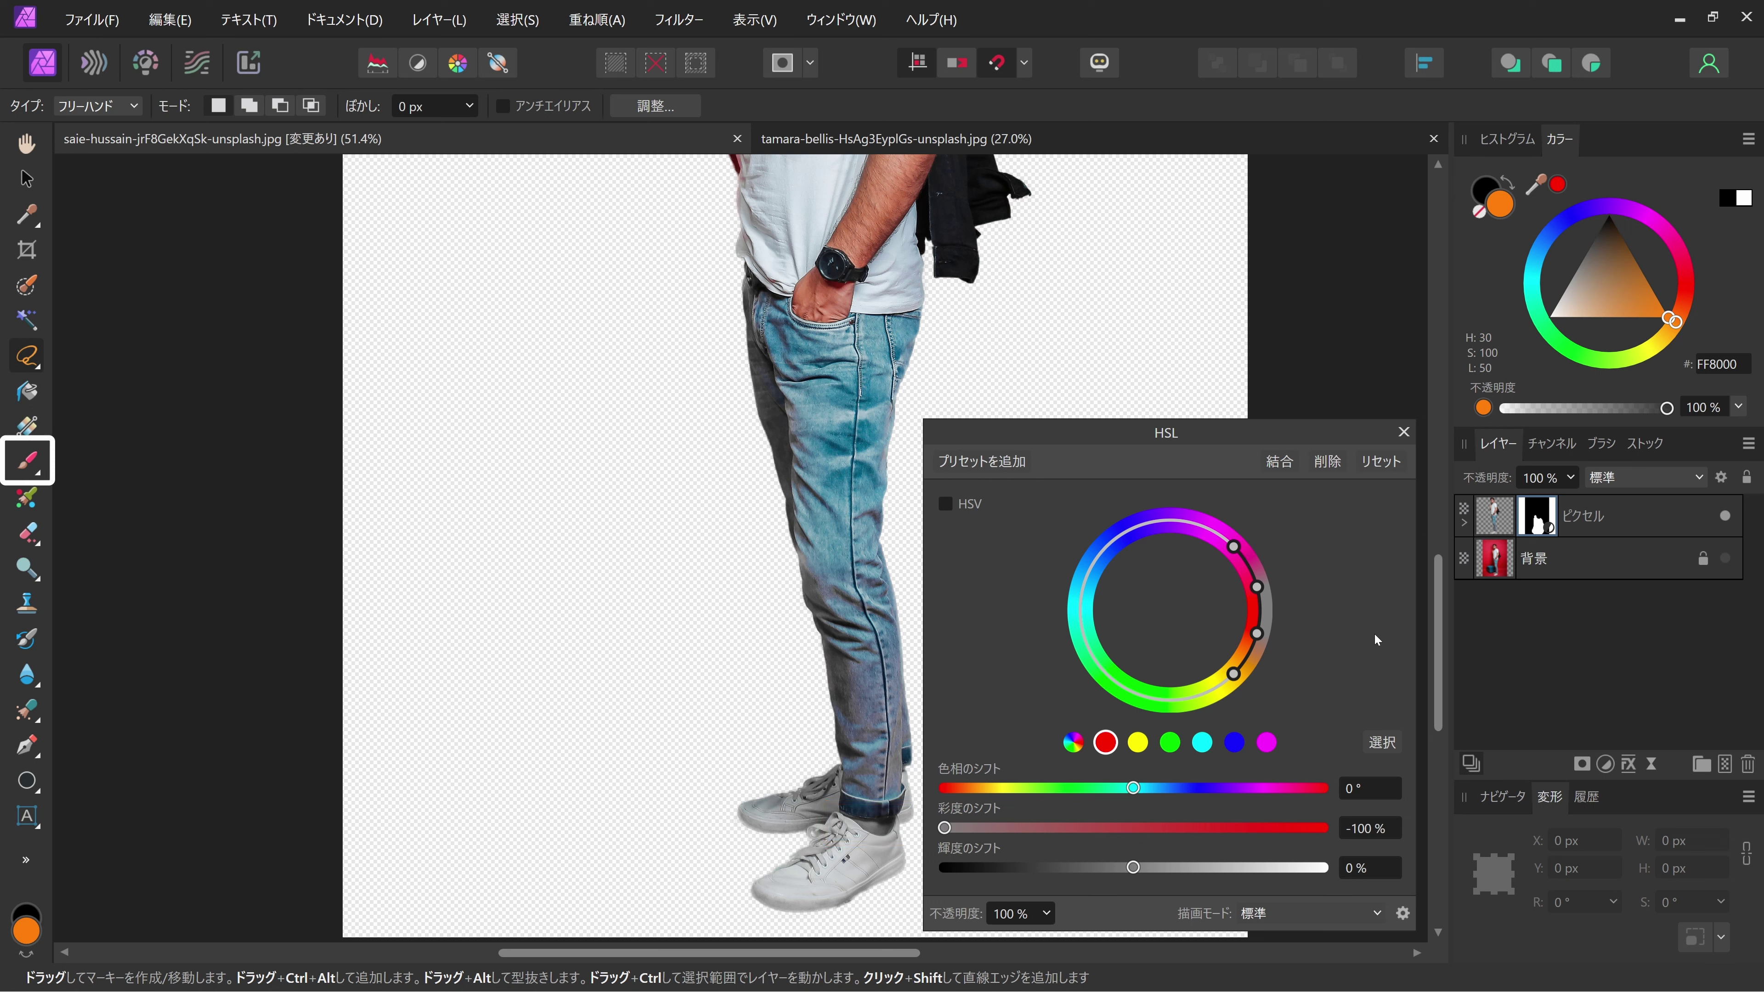
Step: Choose the Paint Brush Tool with Width 64 px, Flow 100% and Hardness 100%
left_click(26, 460)
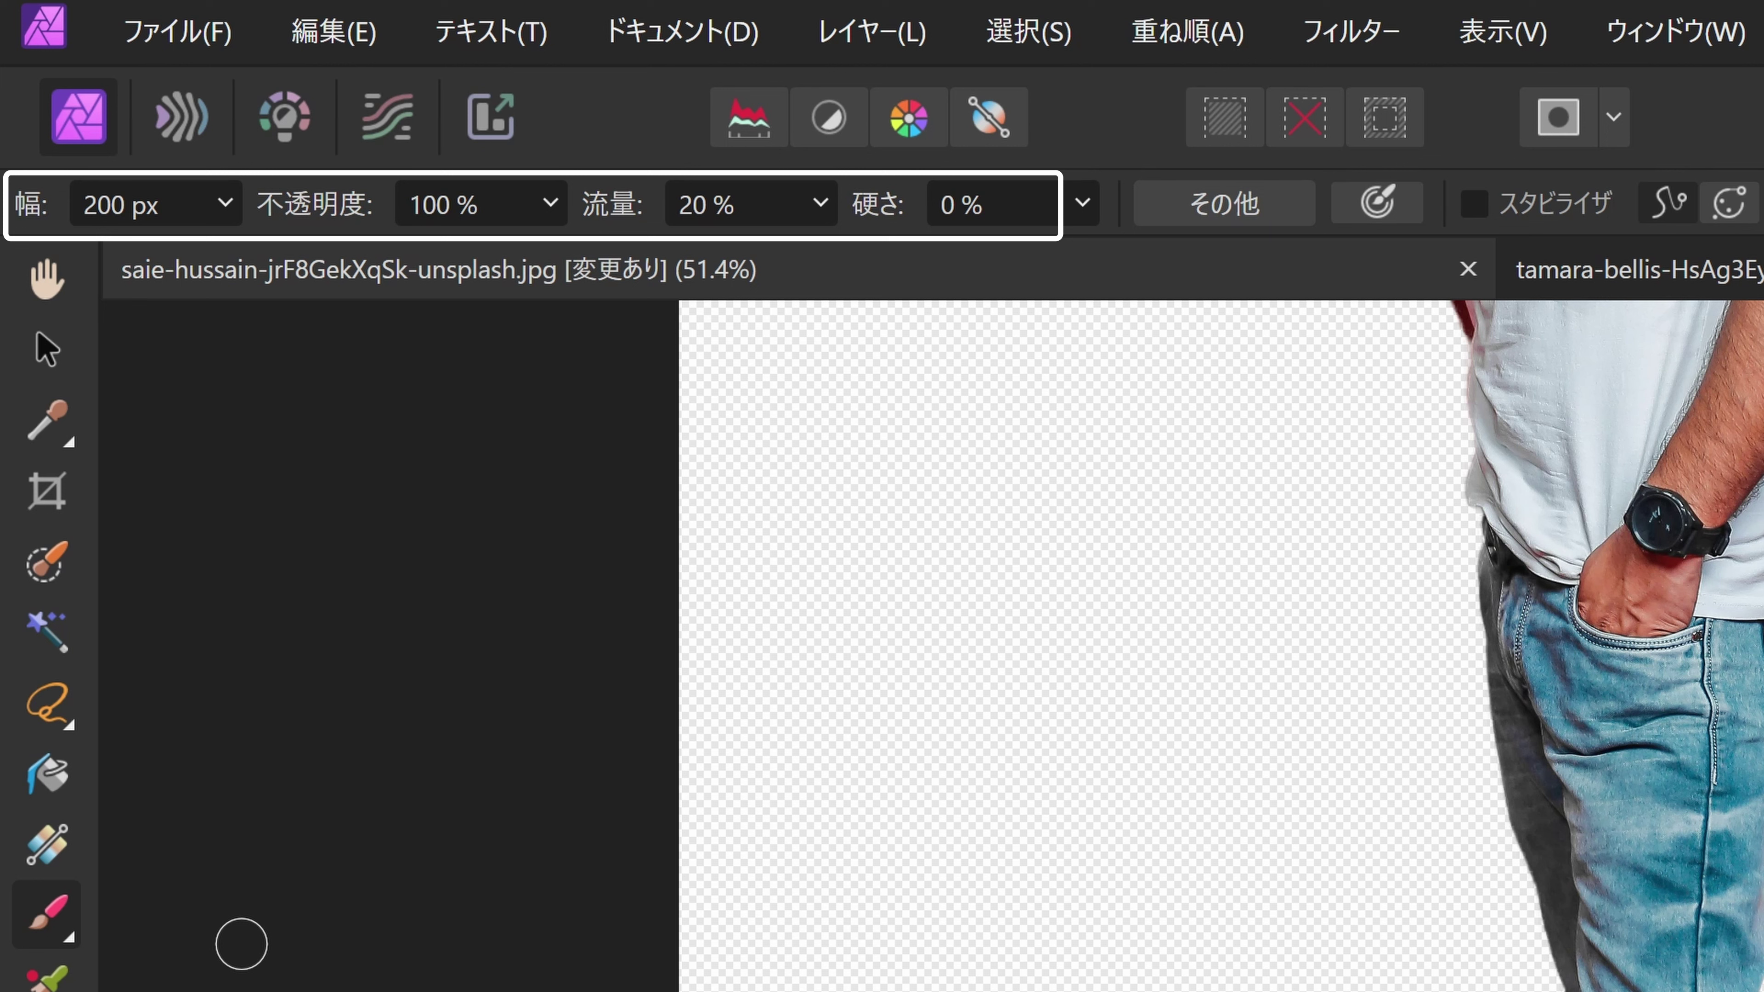
left_click(118, 201)
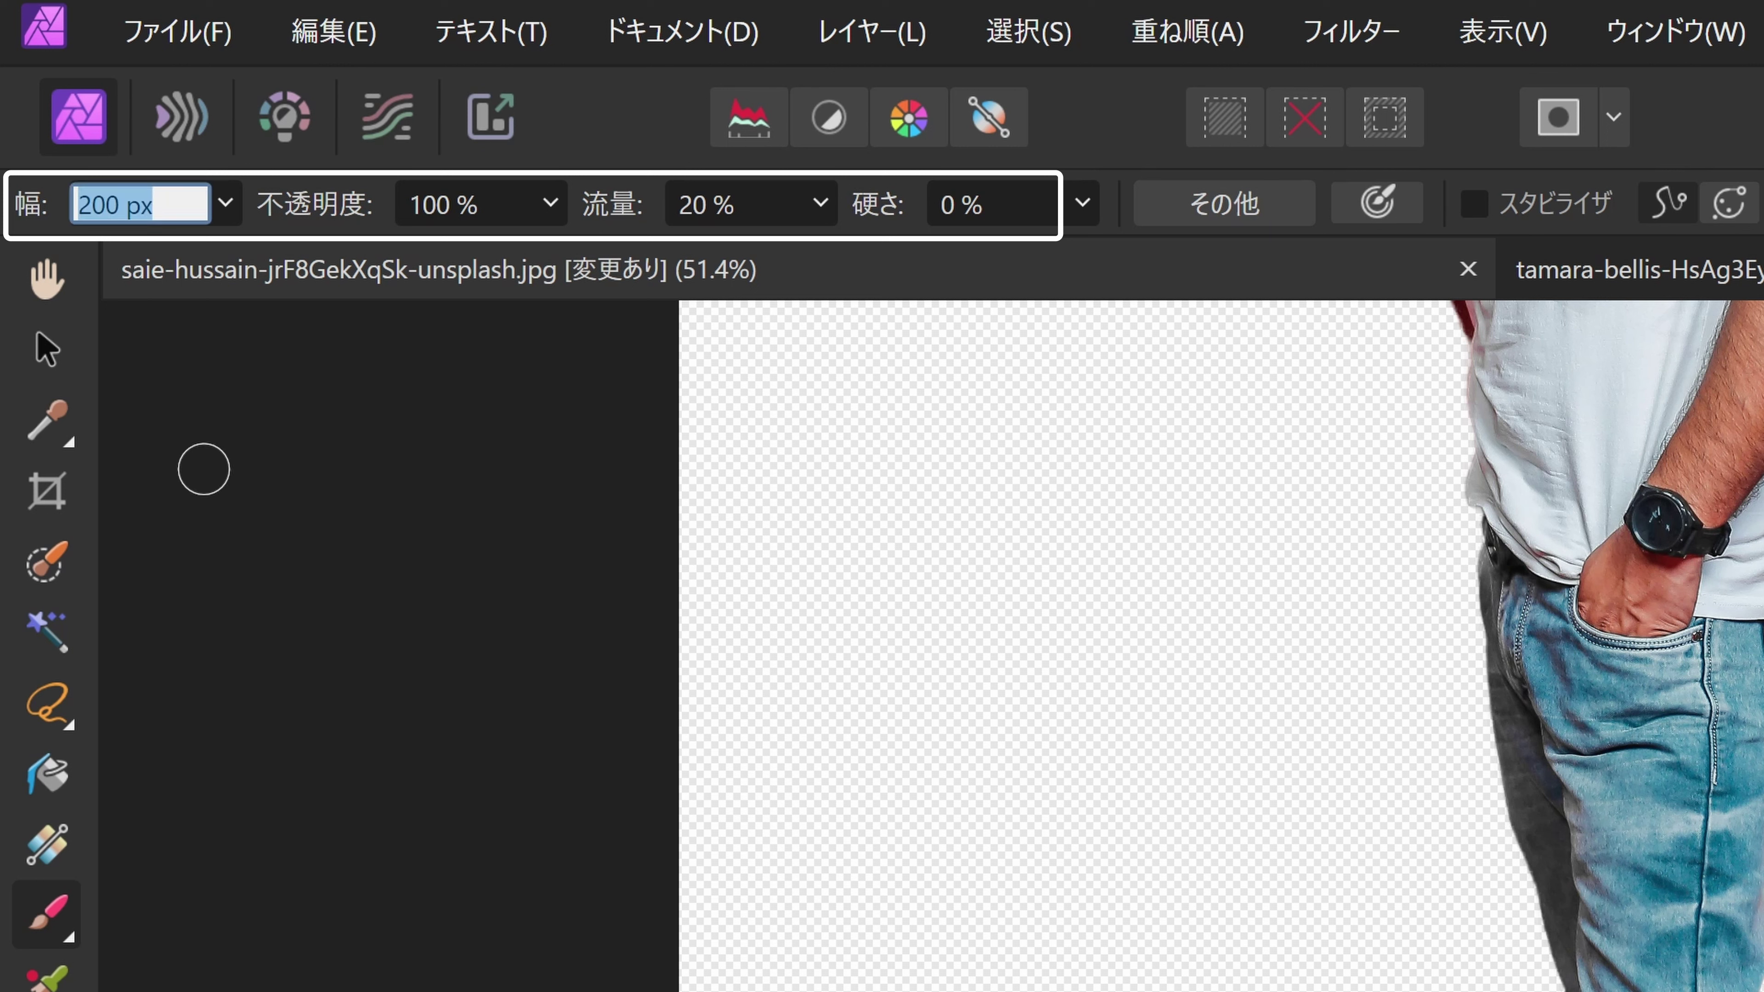
type("64")
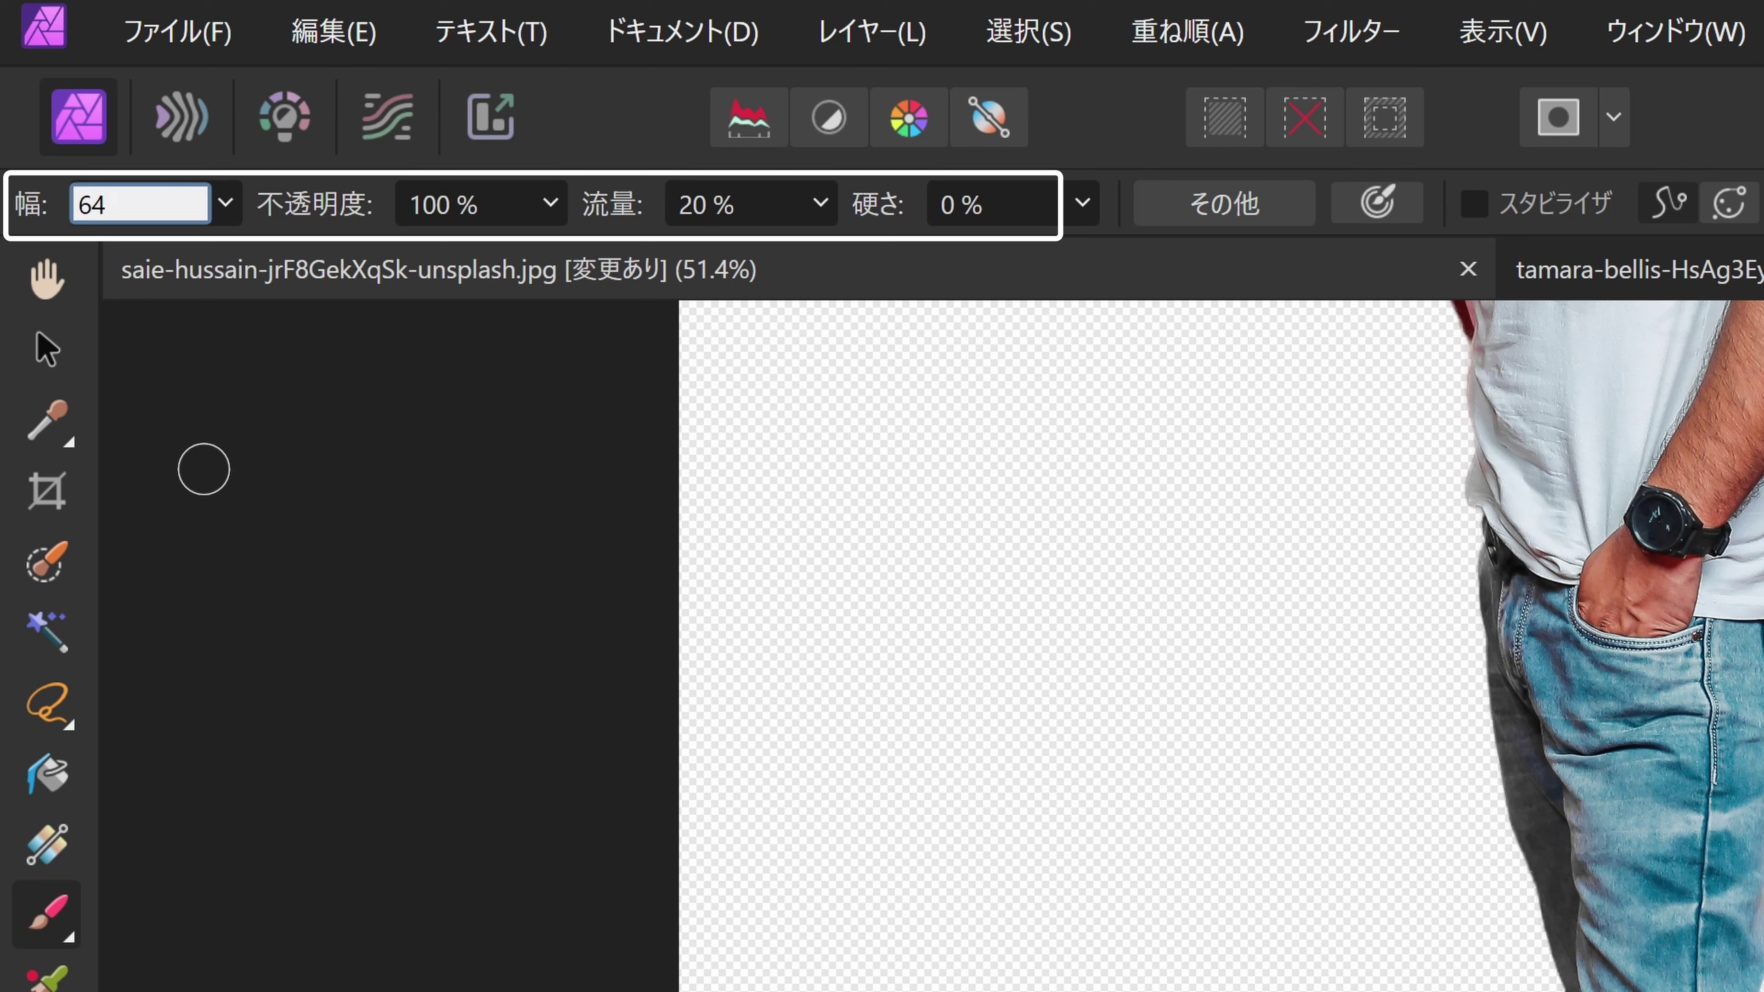
key("Return")
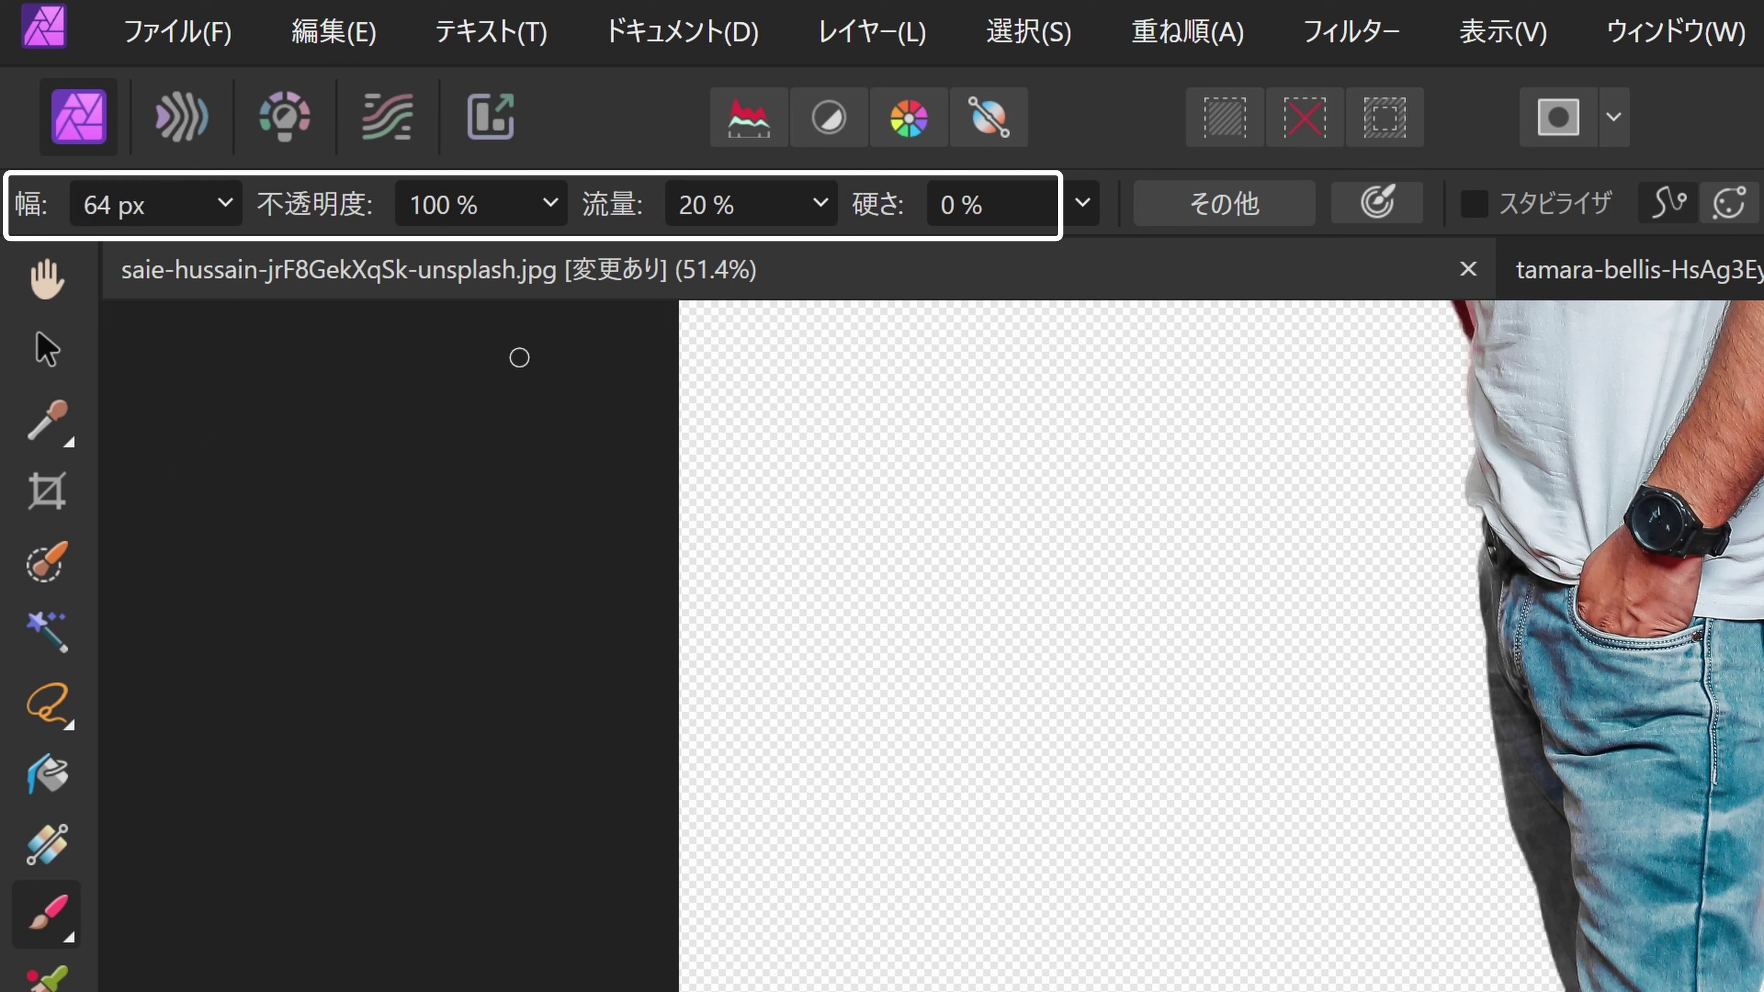
left_click(715, 205)
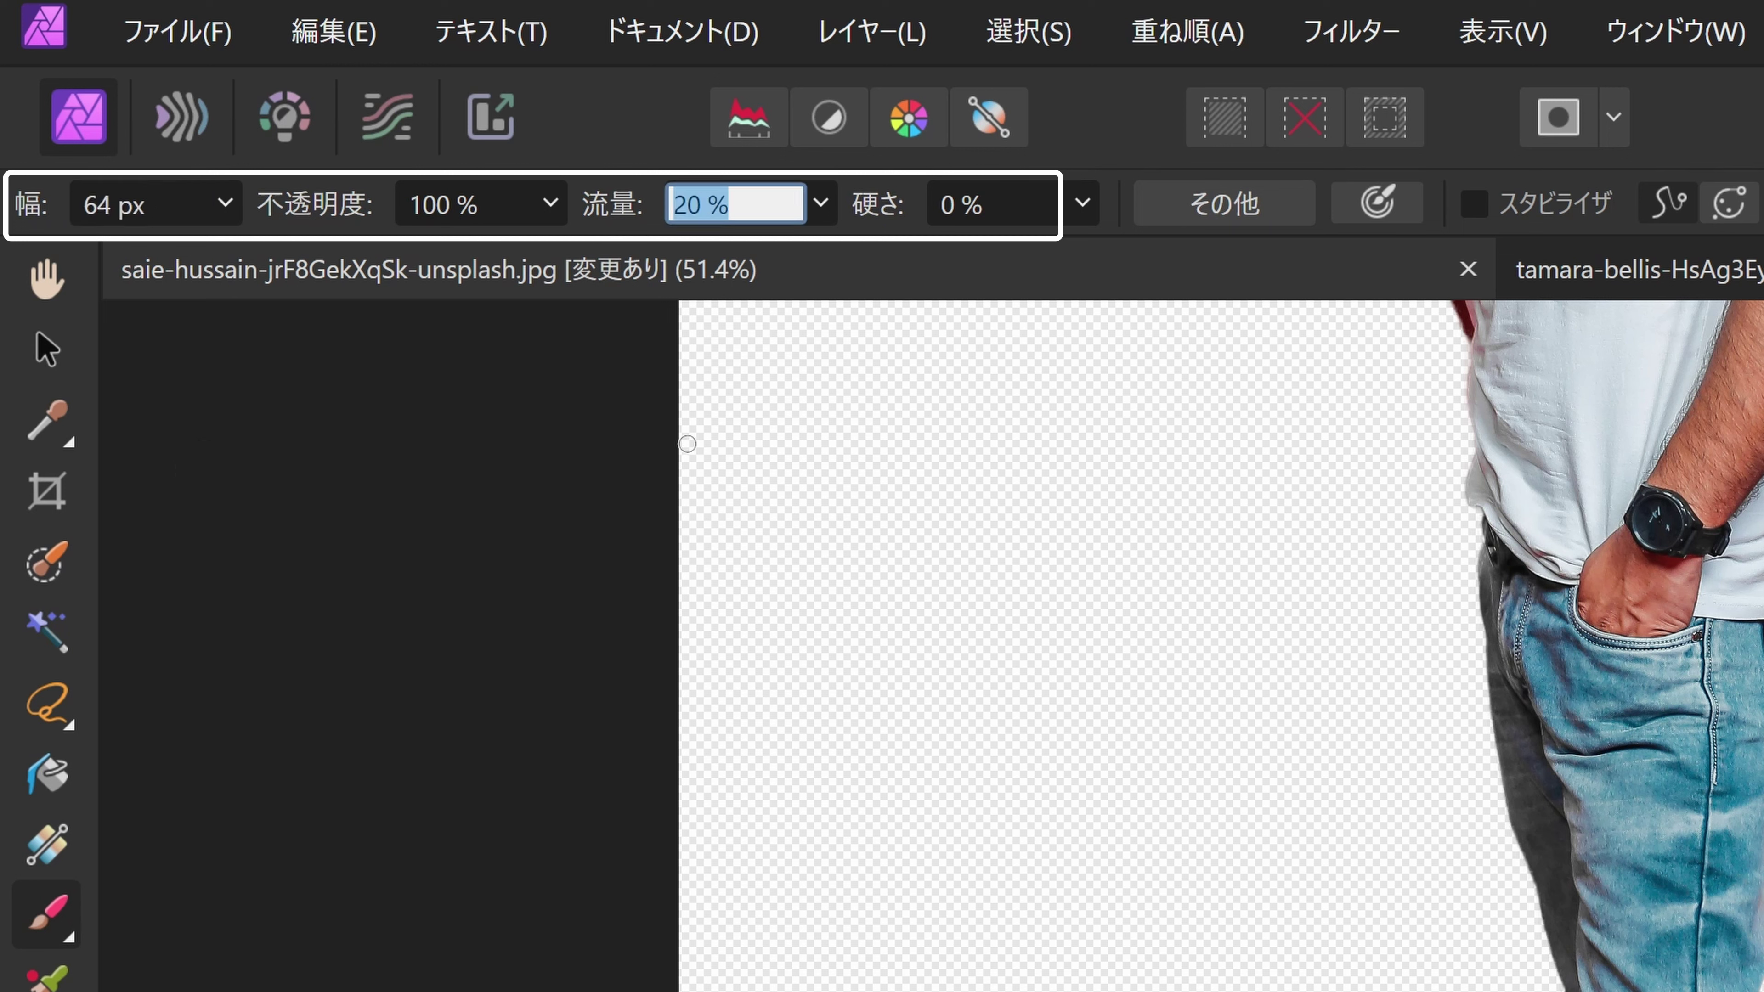
type("100")
key("Return")
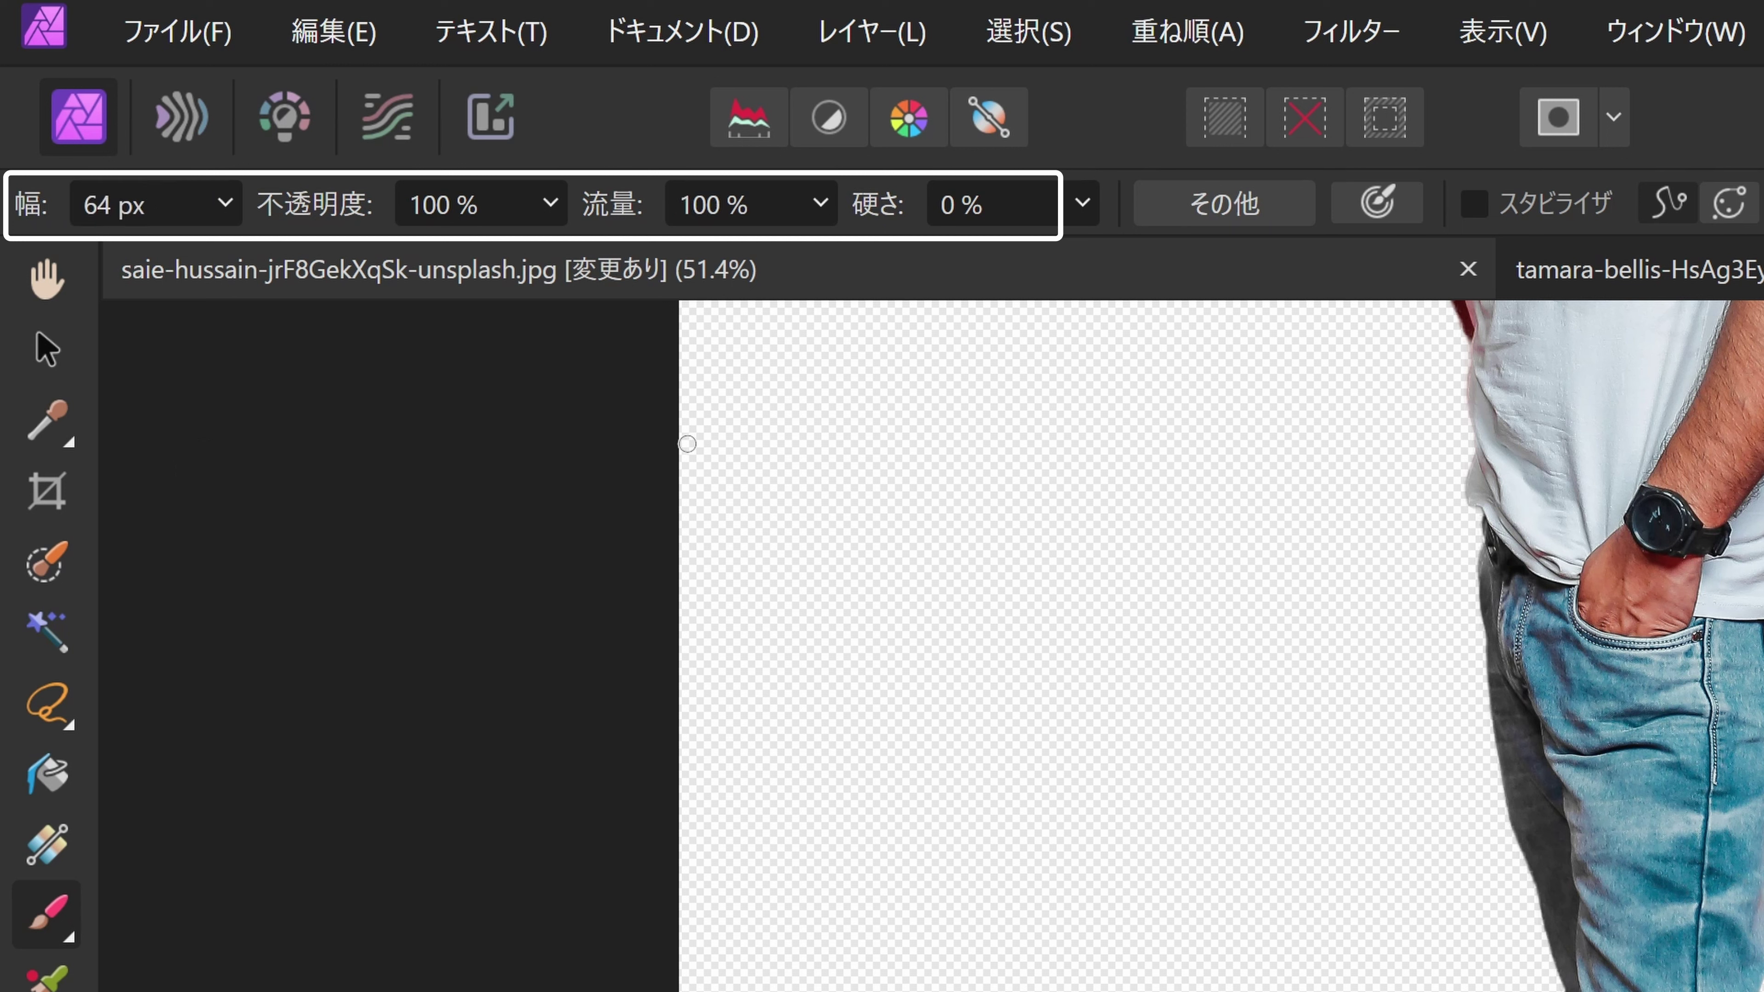
left_click(959, 206)
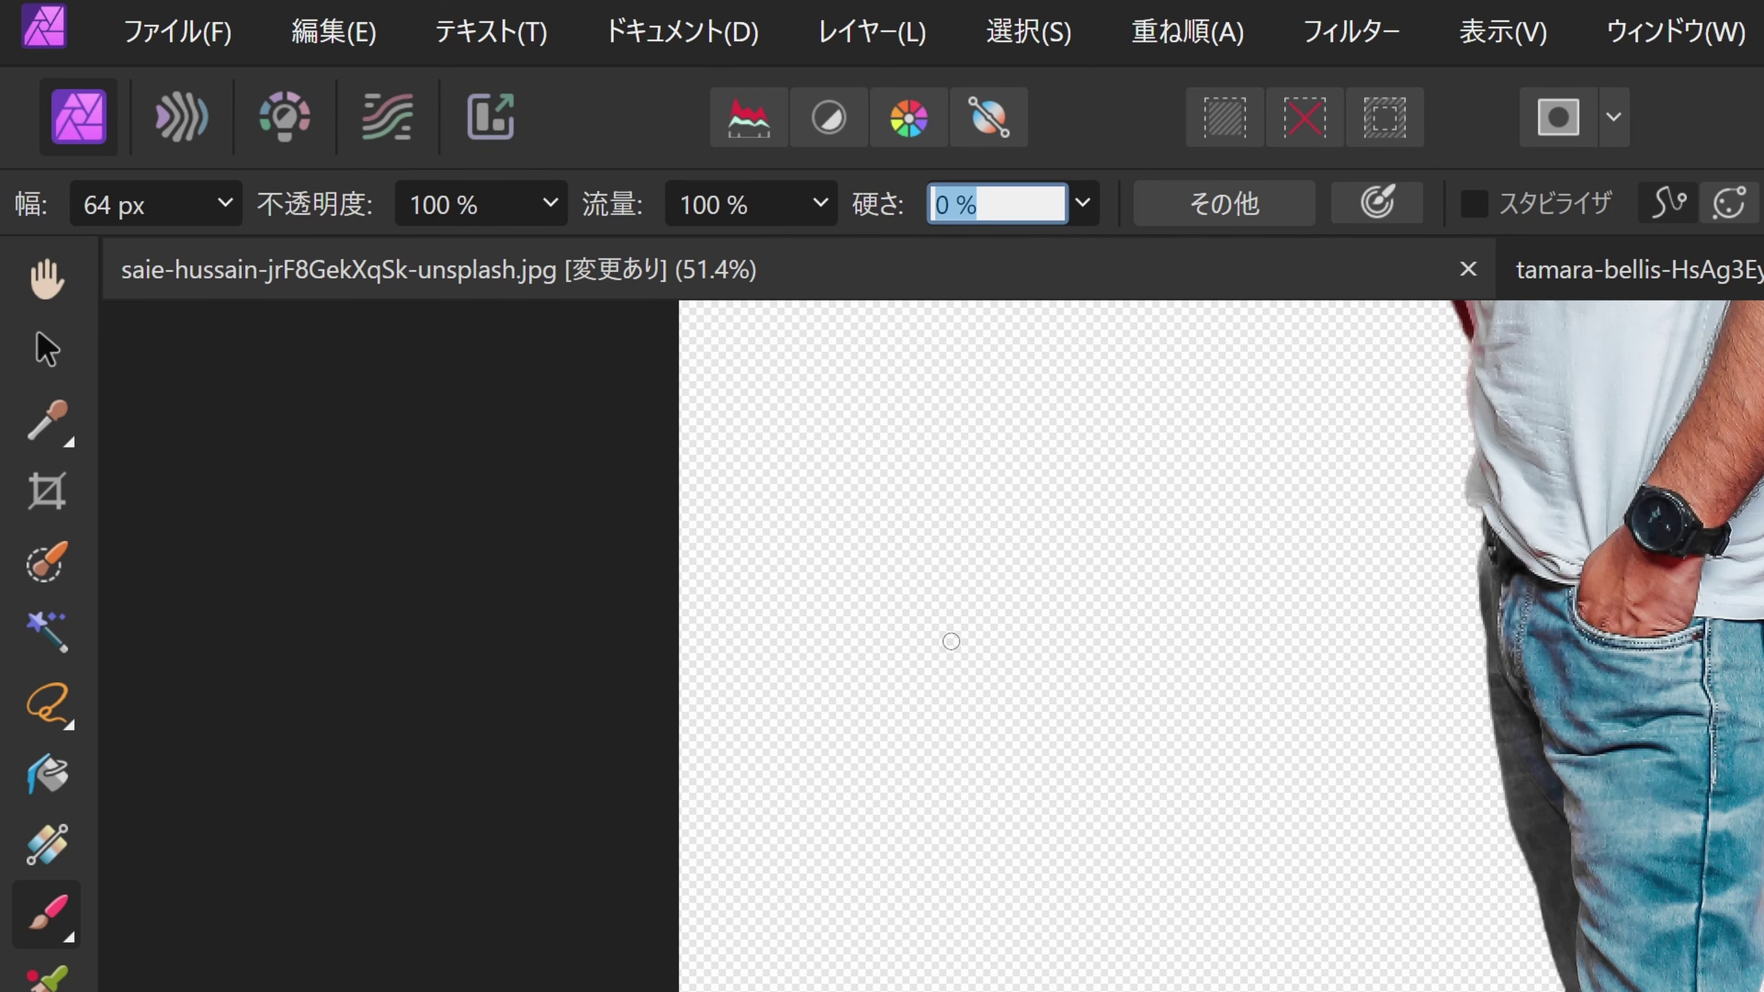
type("100")
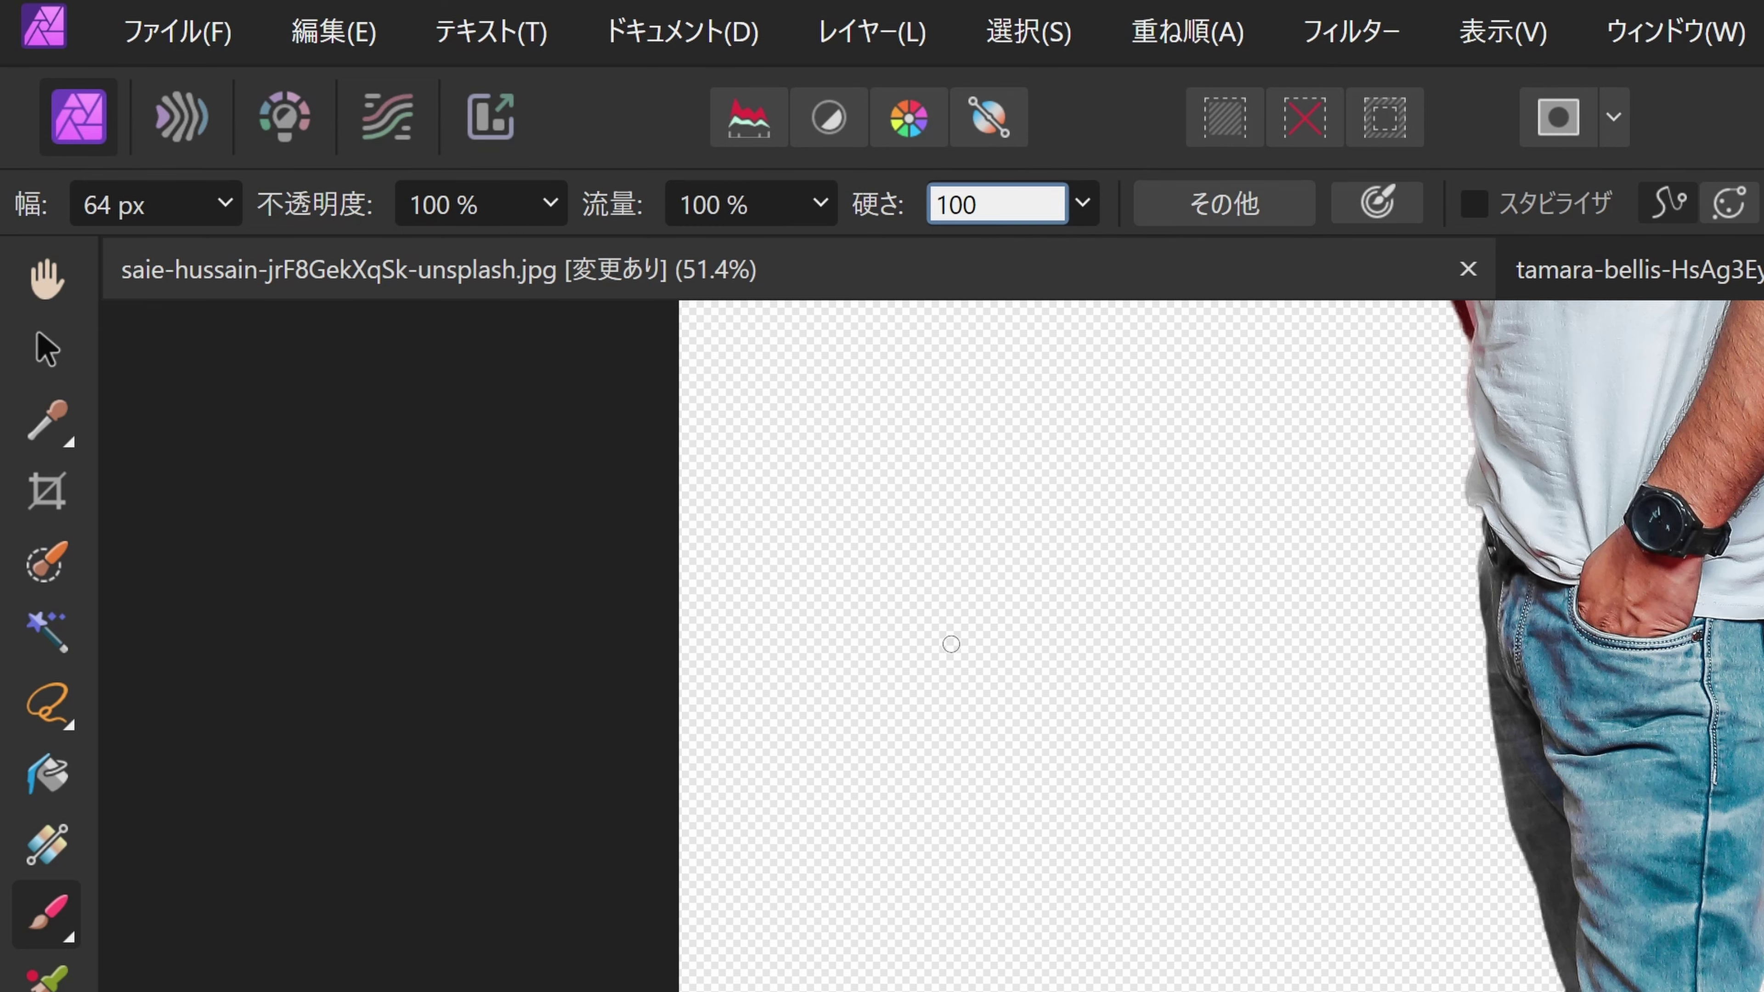
key("Return")
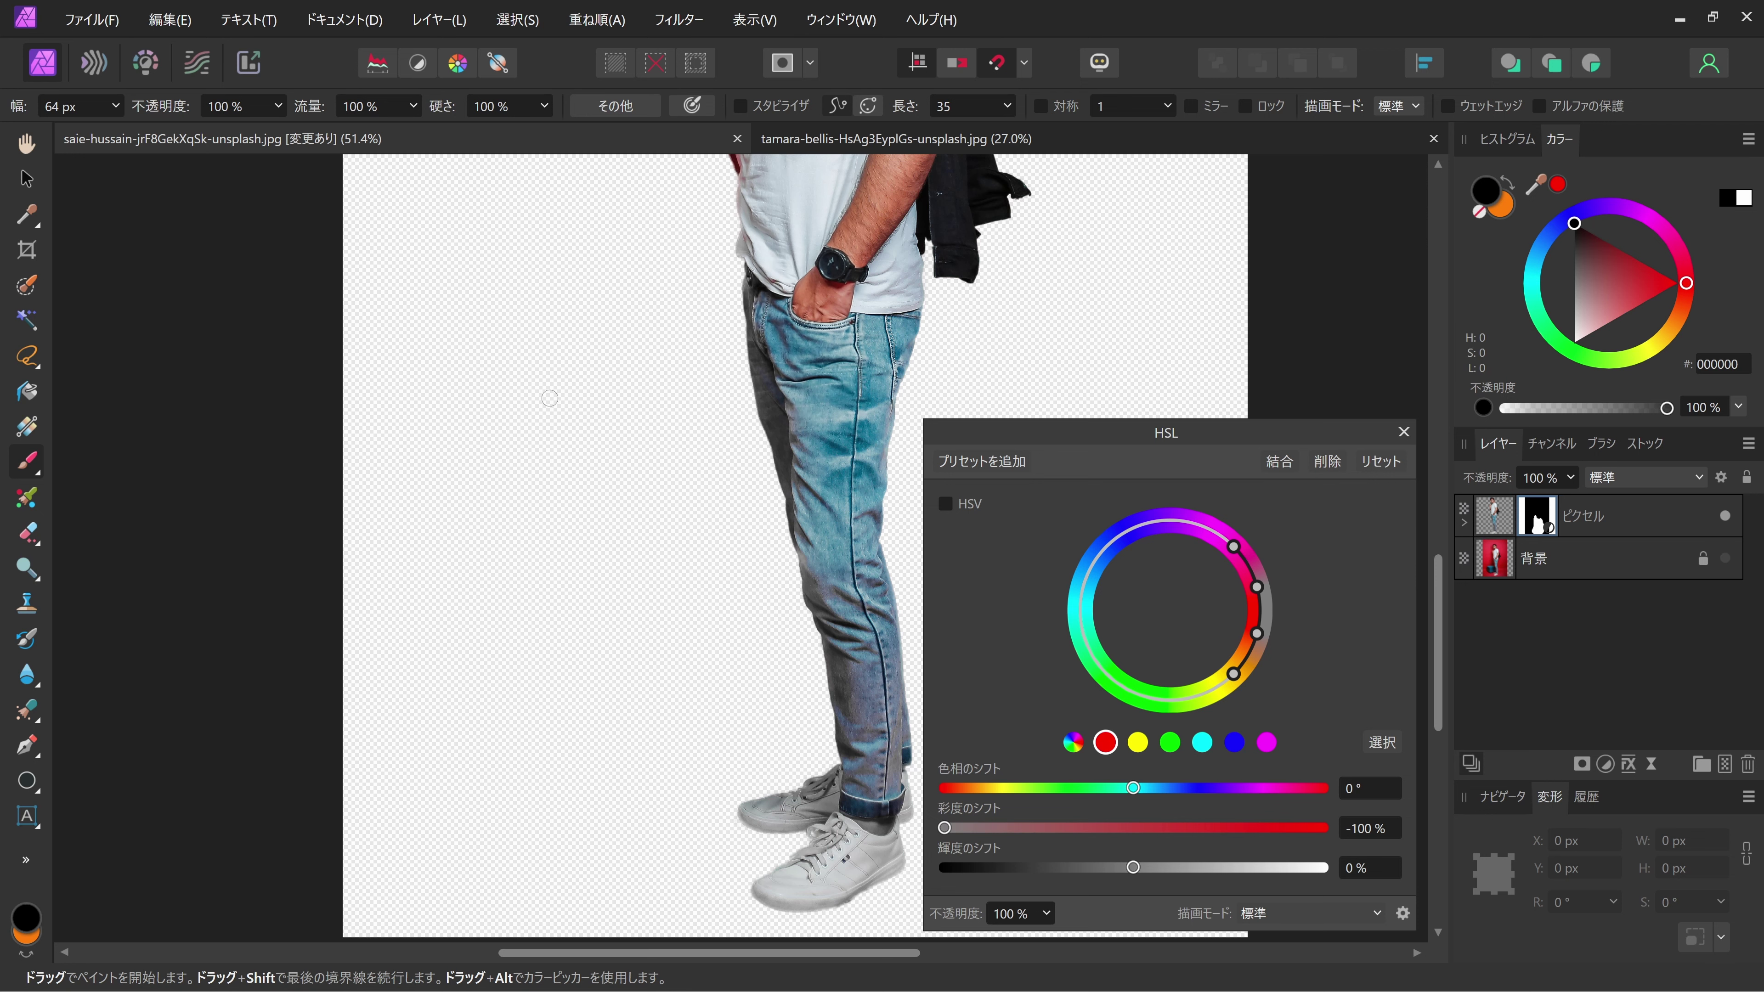
Step: Zoom in and paint black on the HSL mask to restore the sock's red
scroll(846, 864, "up", 2)
scroll(846, 862, "up", 1)
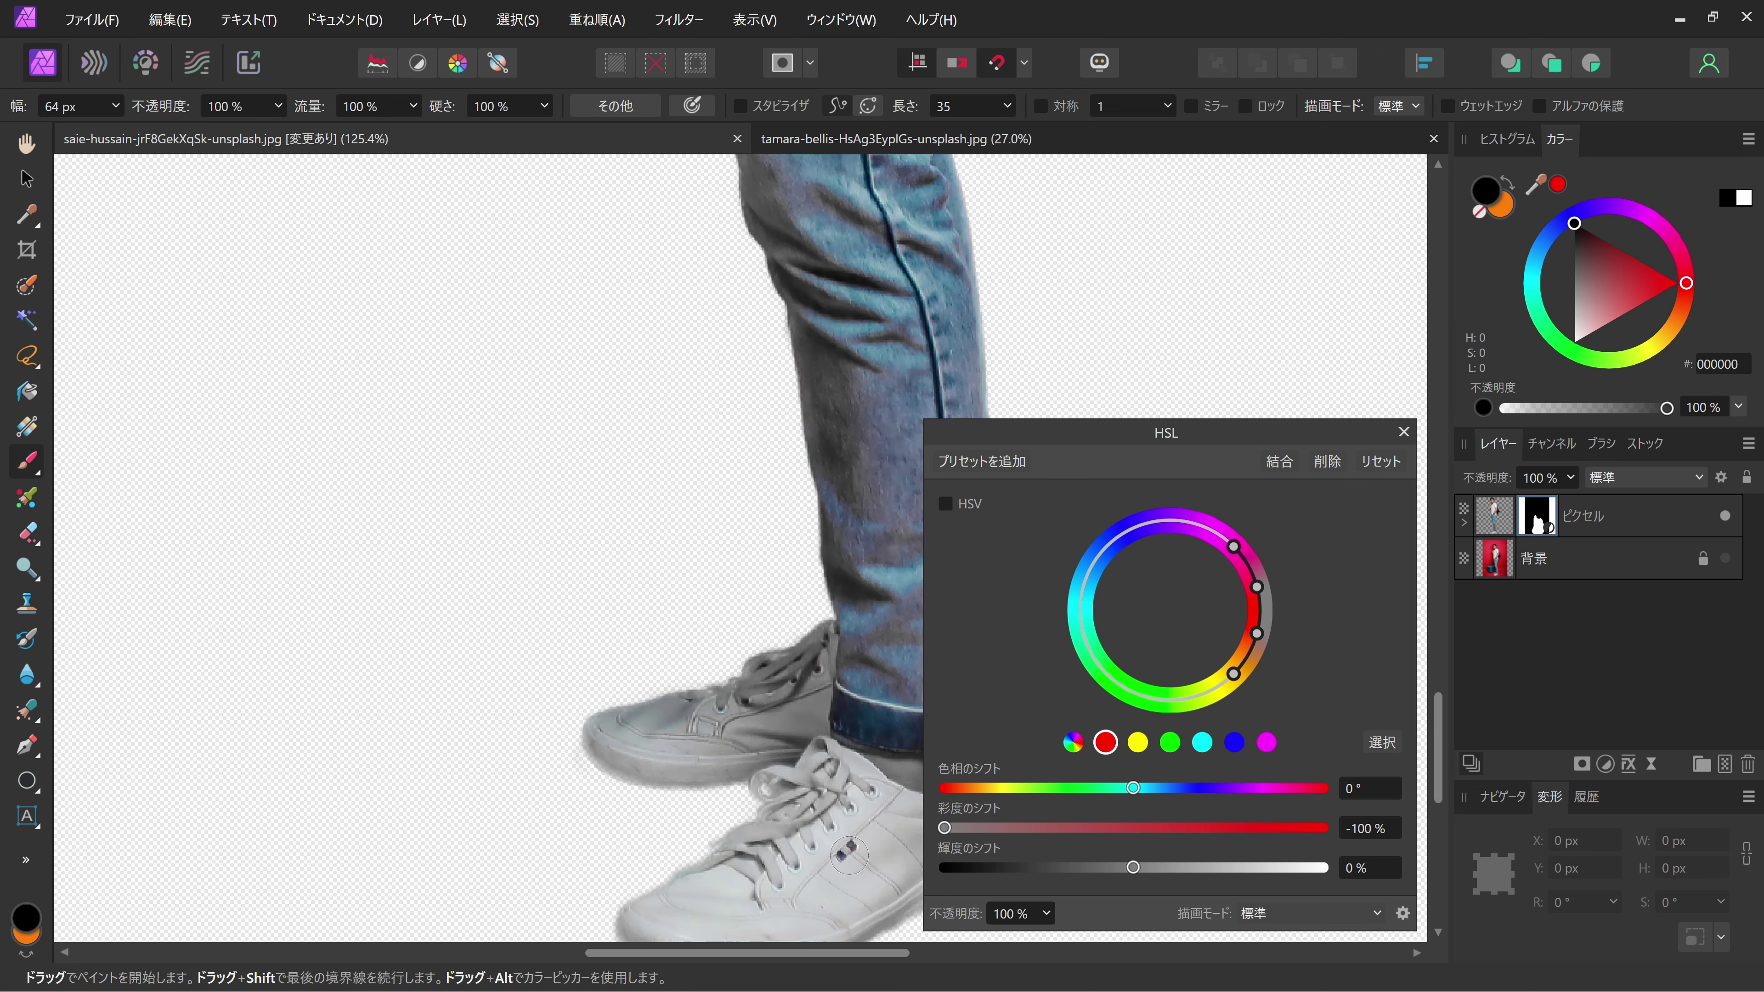
scroll(833, 834, "up", 1)
scroll(763, 730, "up", 1)
scroll(635, 584, "up", 1)
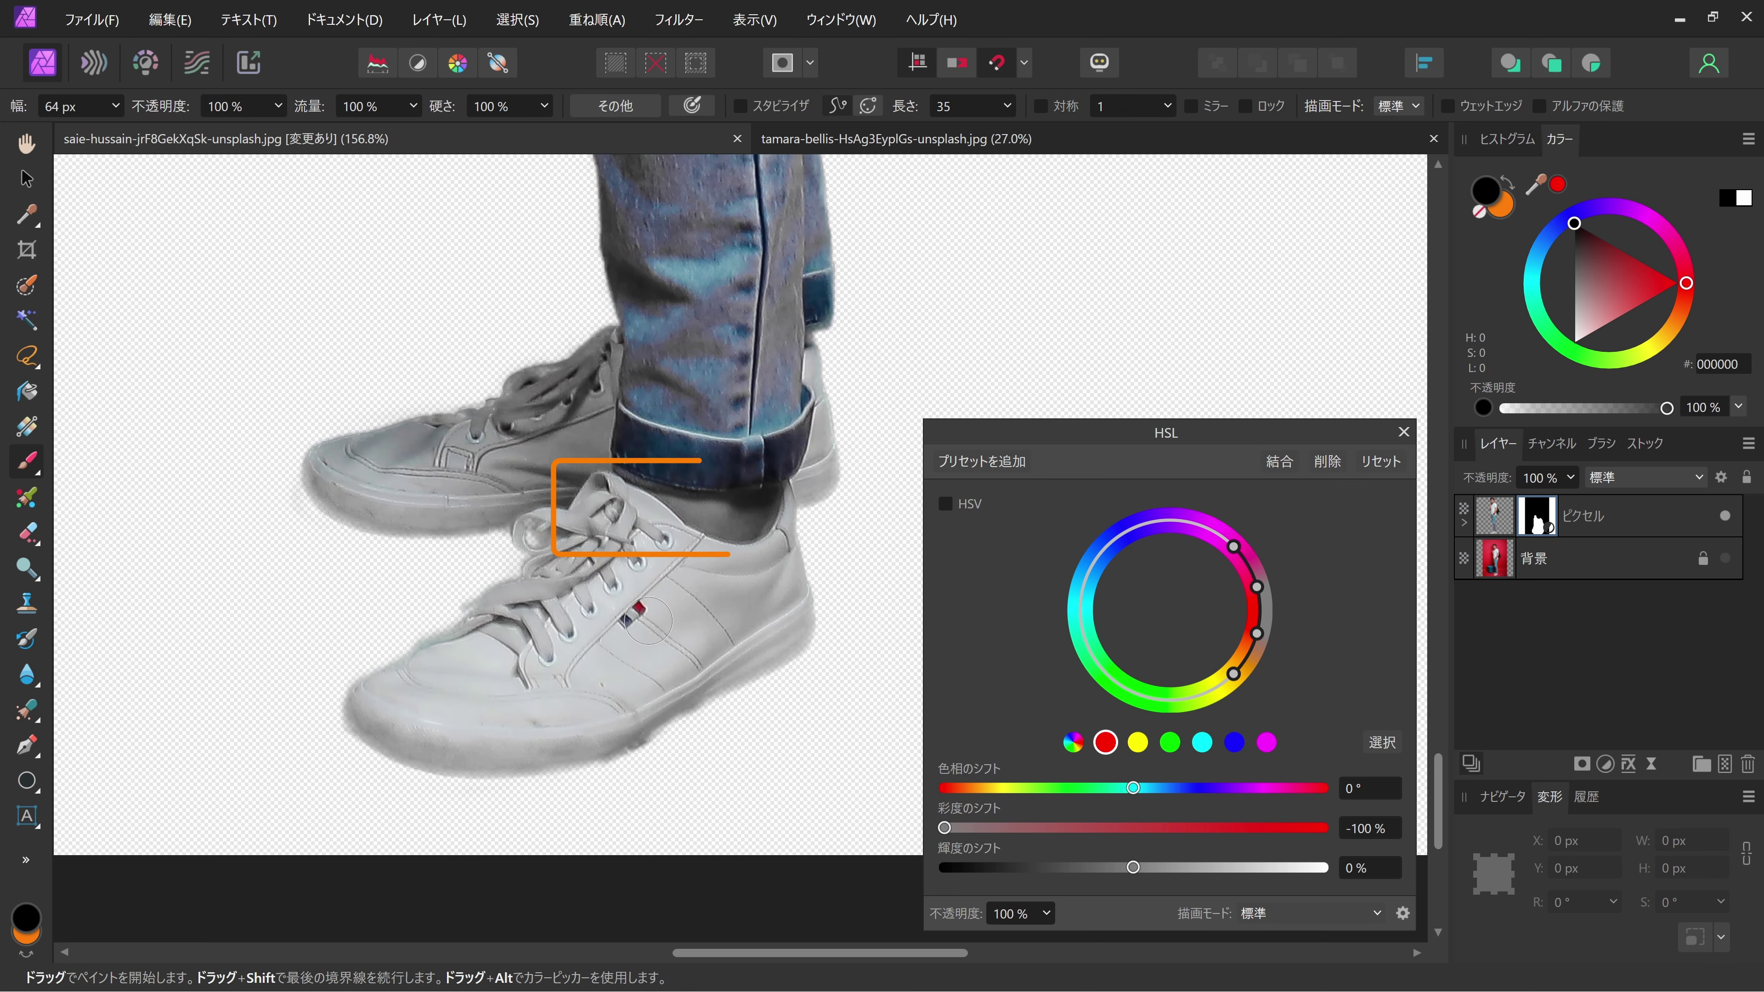
mouse_move(639, 486)
left_mouse_down()
mouse_move(756, 492)
mouse_move(744, 535)
left_mouse_up()
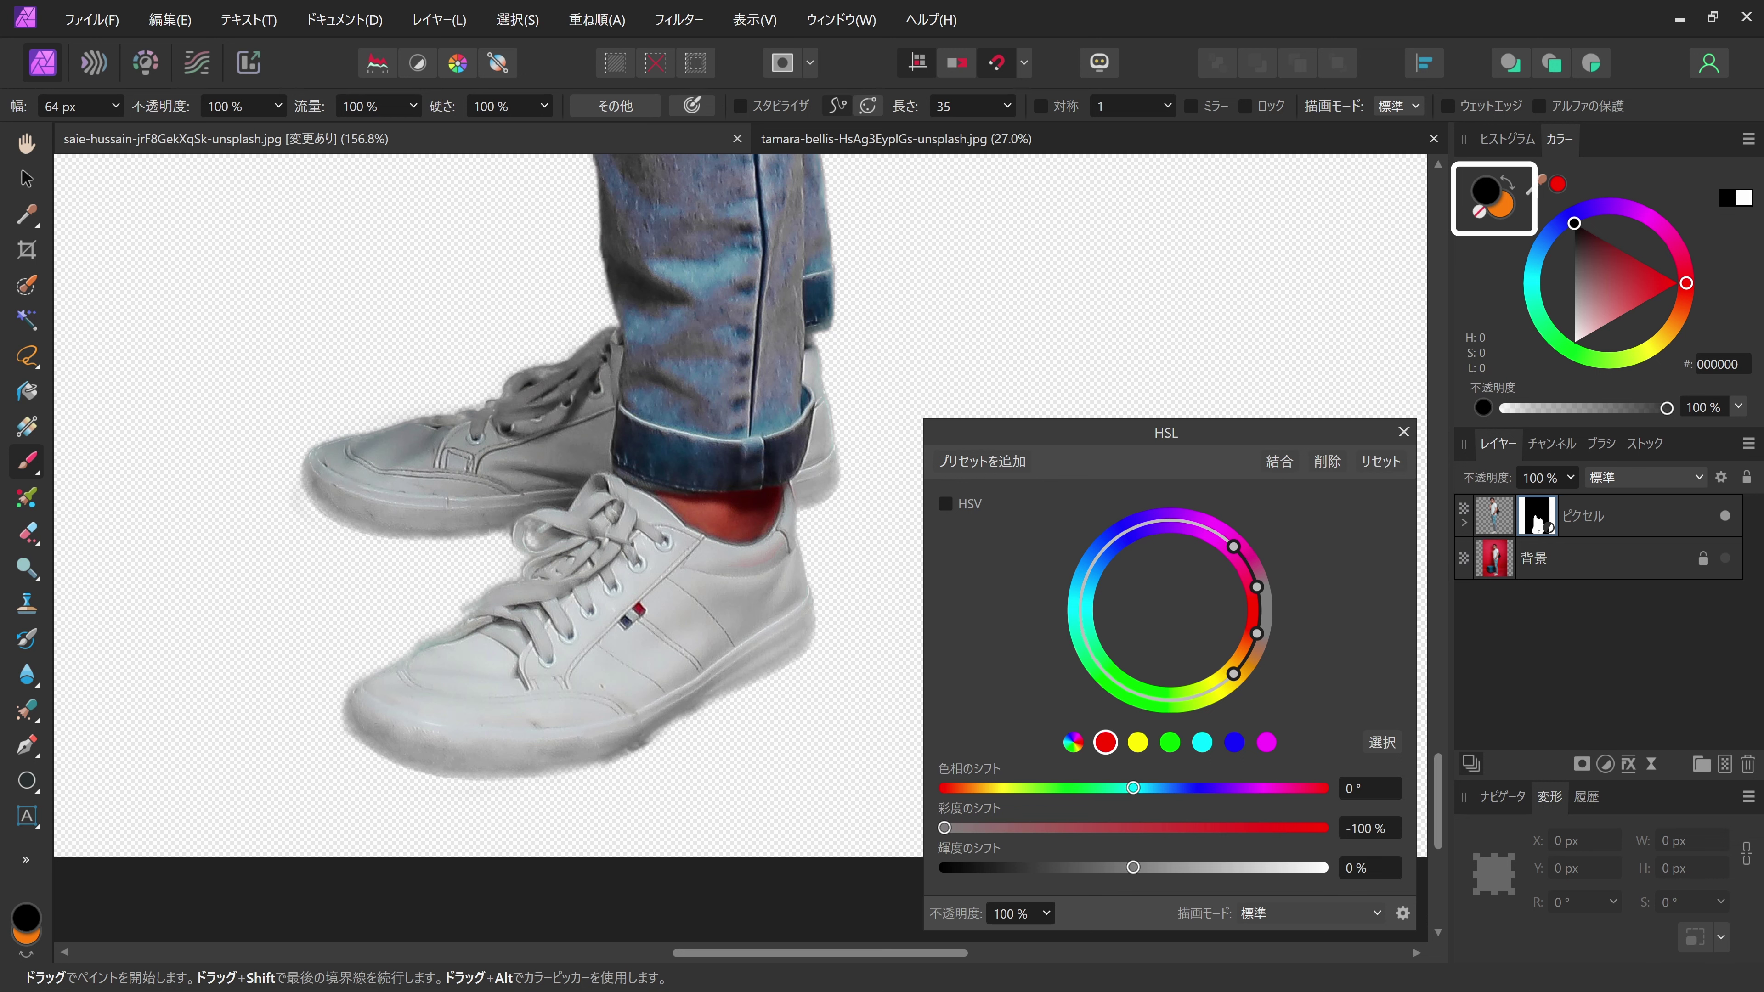
Step: Switch to white and paint out the pink fringe along the shirt's left edge
left_click_drag(1598, 289, 1573, 347)
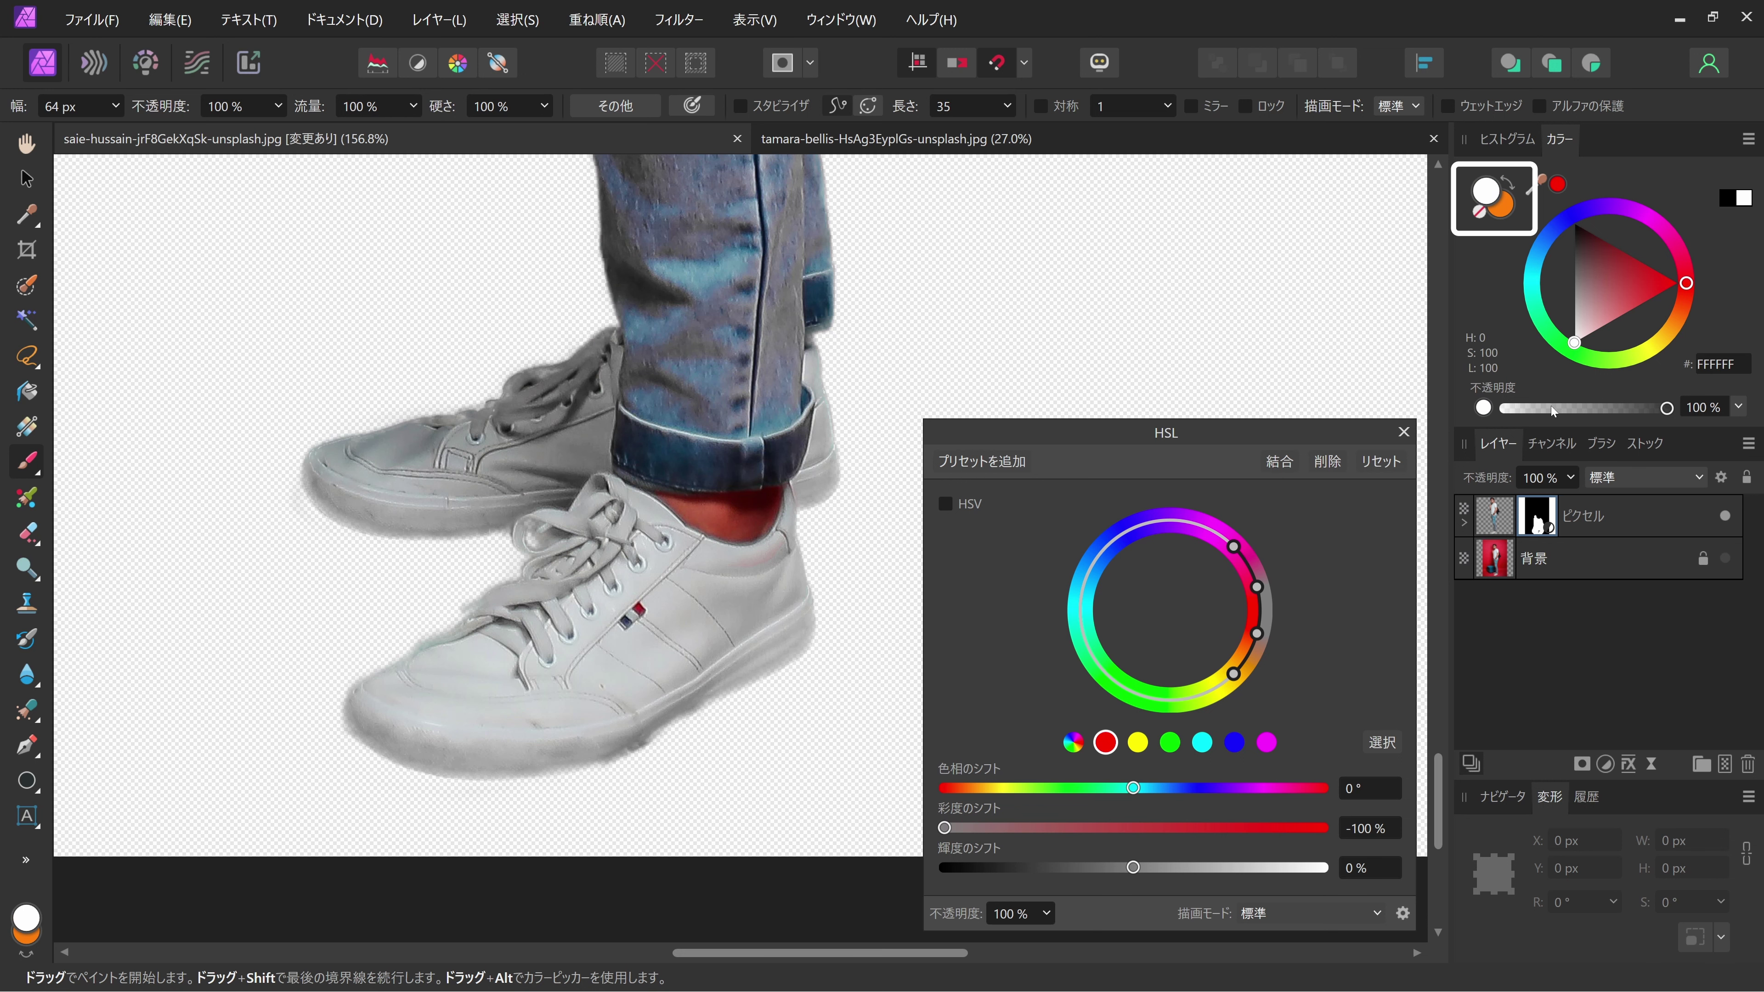
scroll(691, 548, "up", 5)
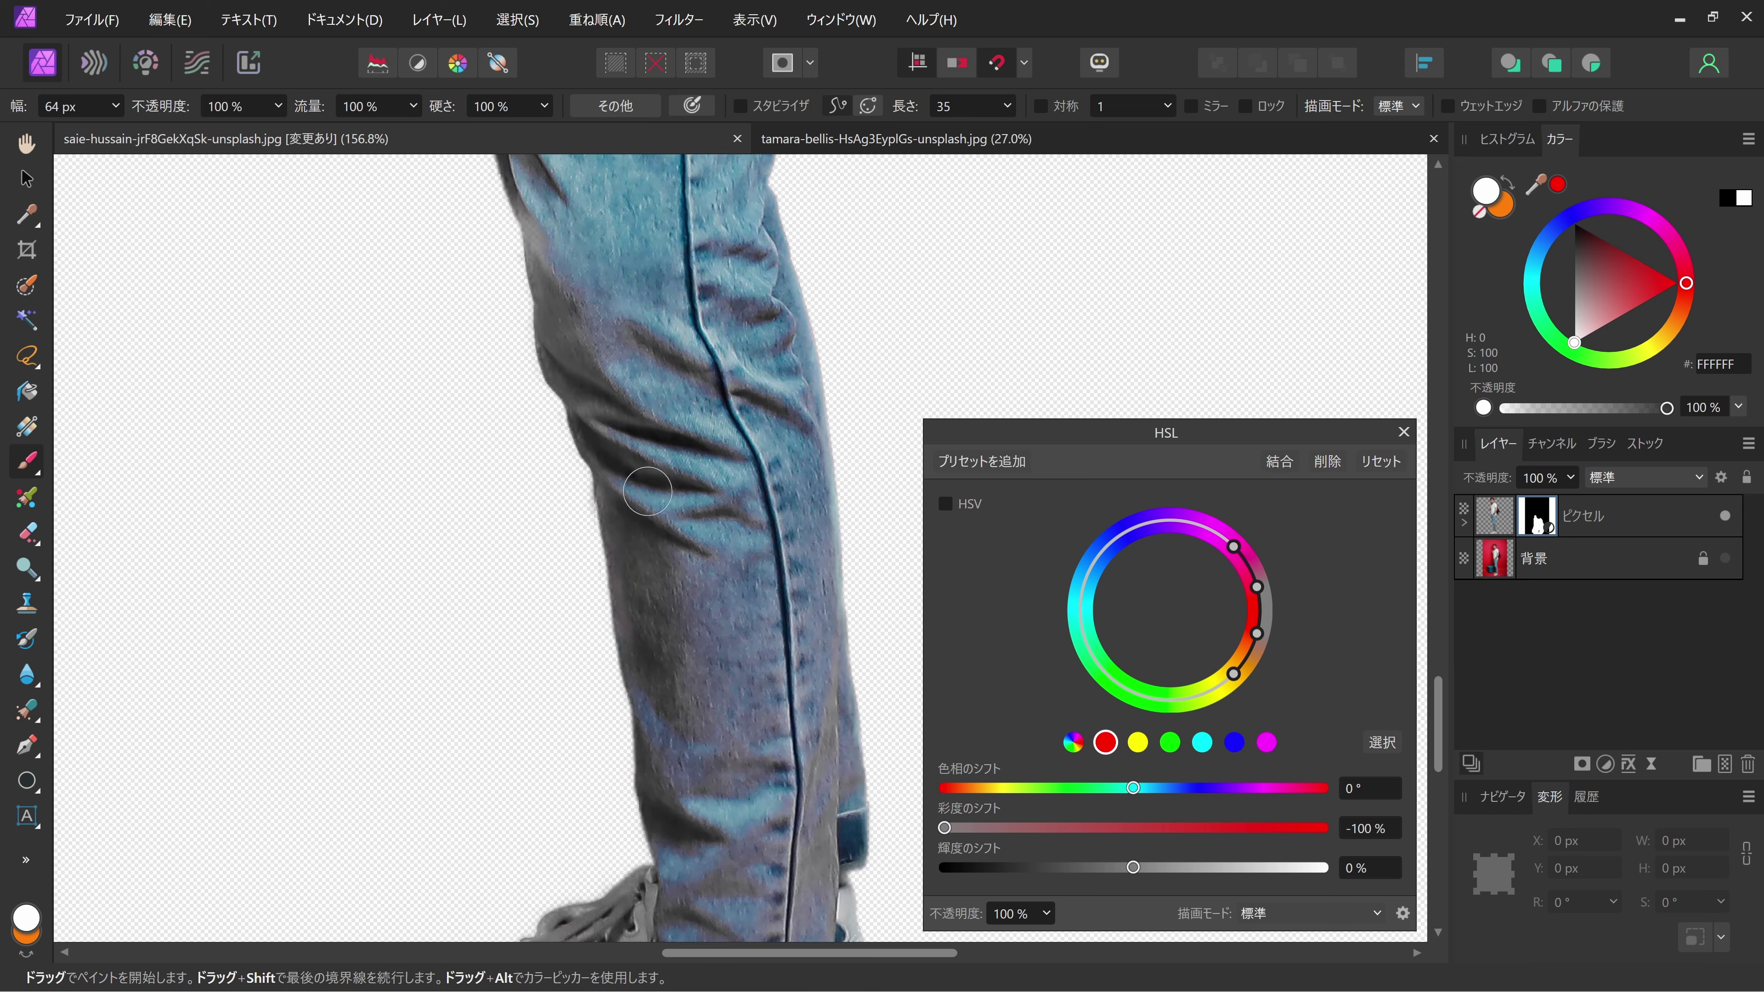
scroll(625, 312, "up", 5)
scroll(657, 273, "up", 5)
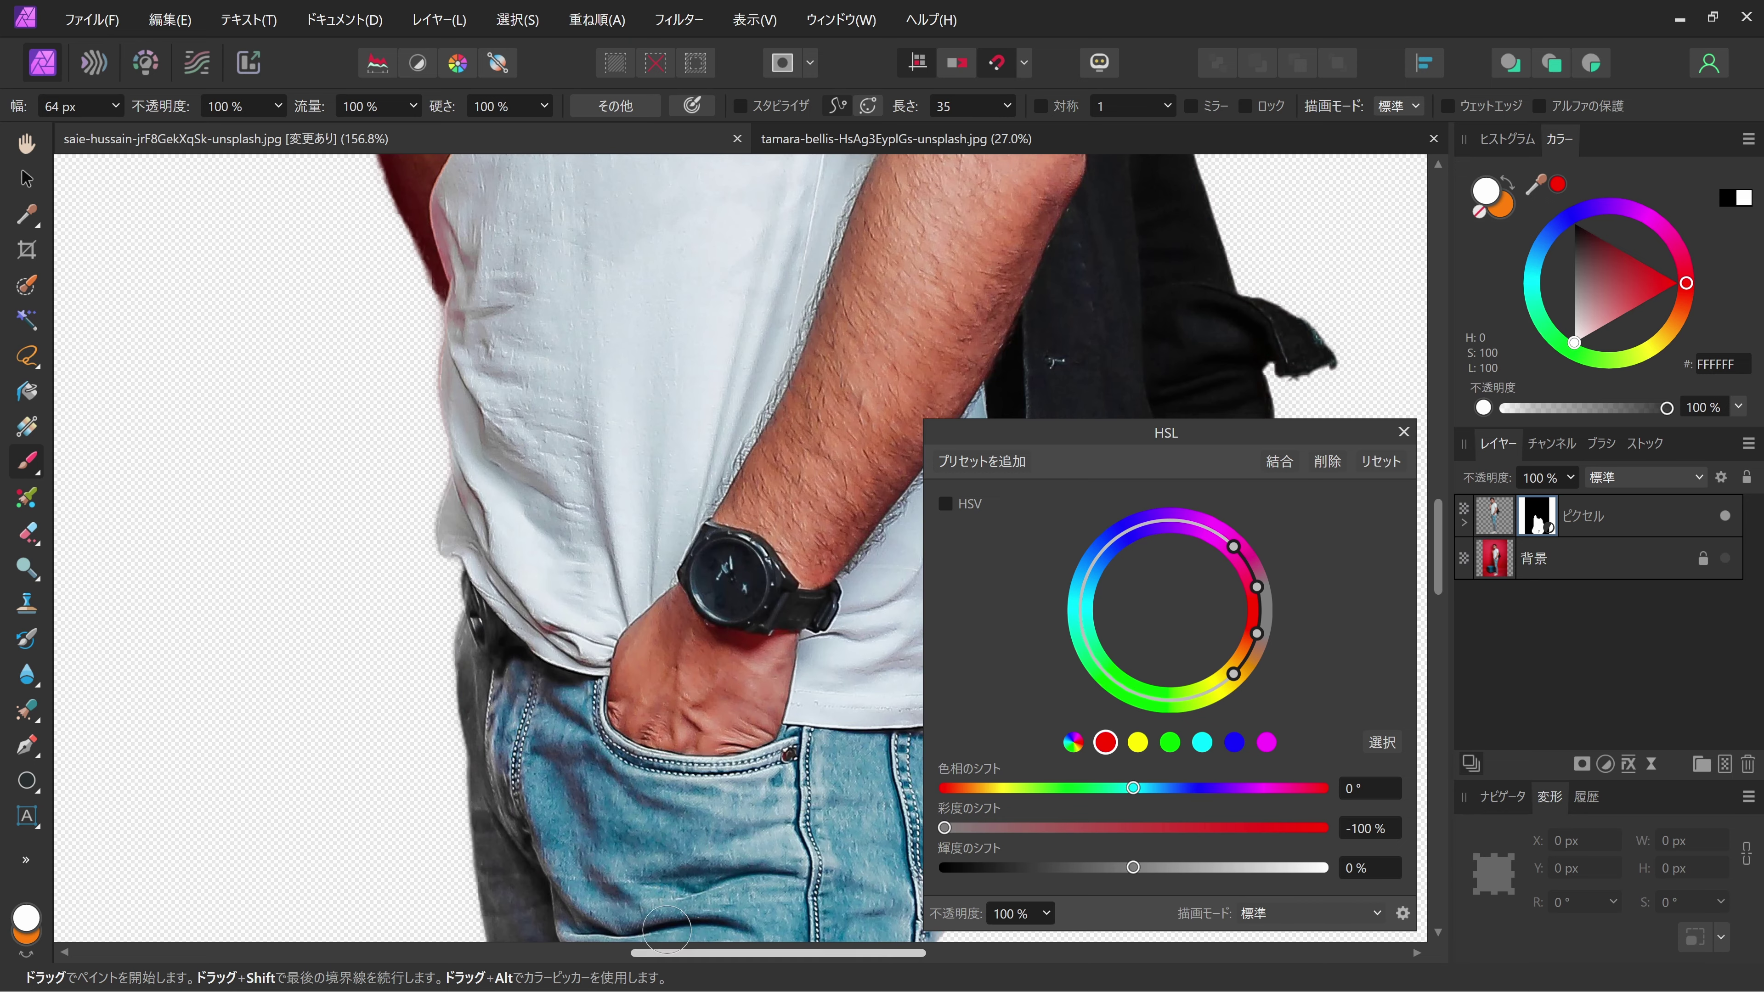
scroll(632, 653, "up", 3)
scroll(647, 728, "up", 3)
scroll(647, 727, "right", 1)
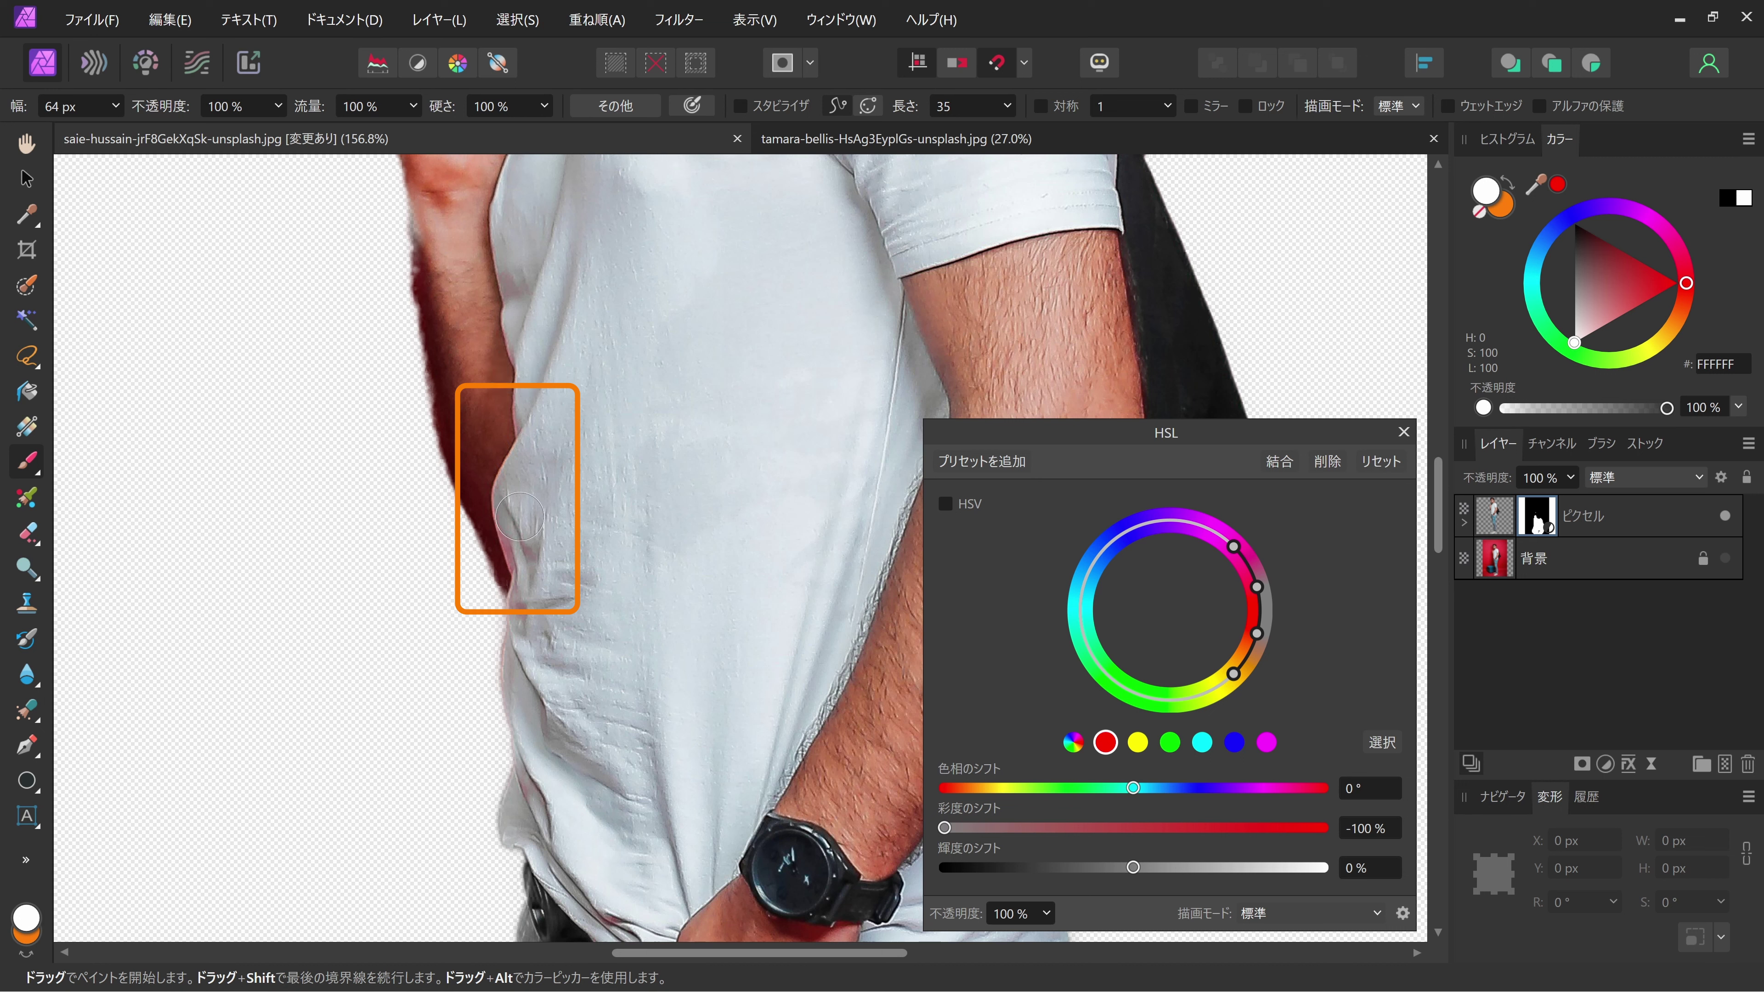
left_click_drag(516, 518, 540, 531)
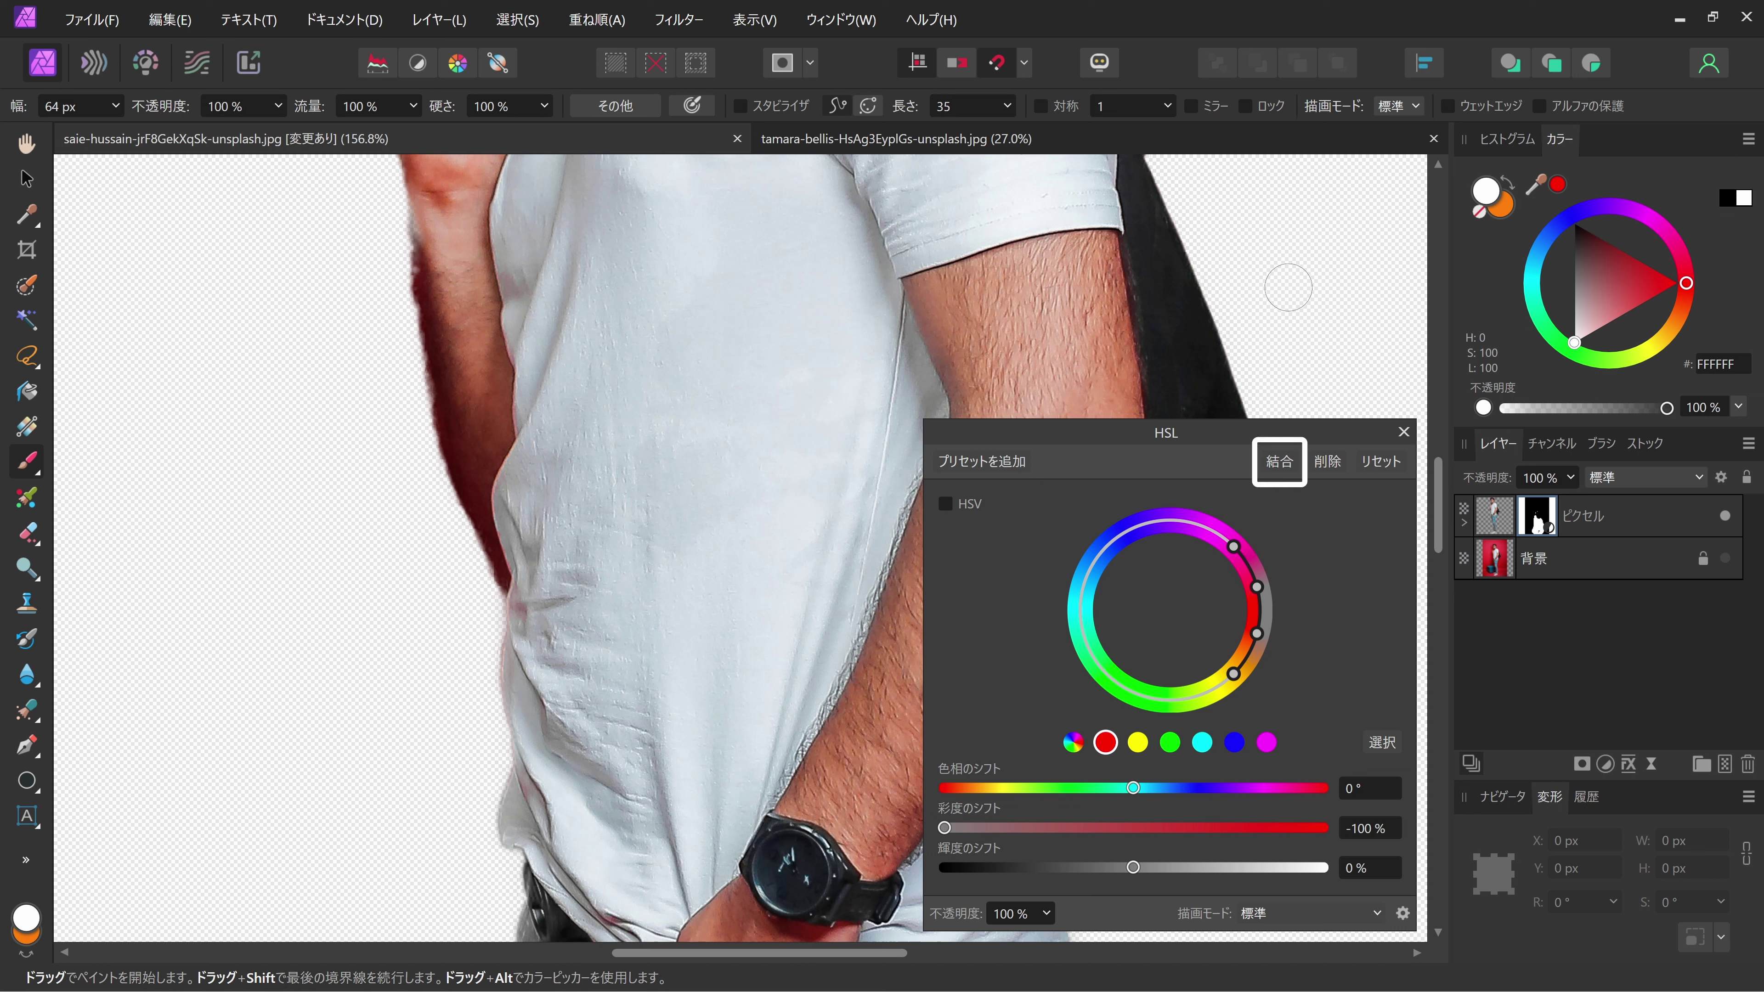
Step: Merge the HSL fix into the man's layer, copy it, and switch to the tamara-bellis photo
left_click(1278, 464)
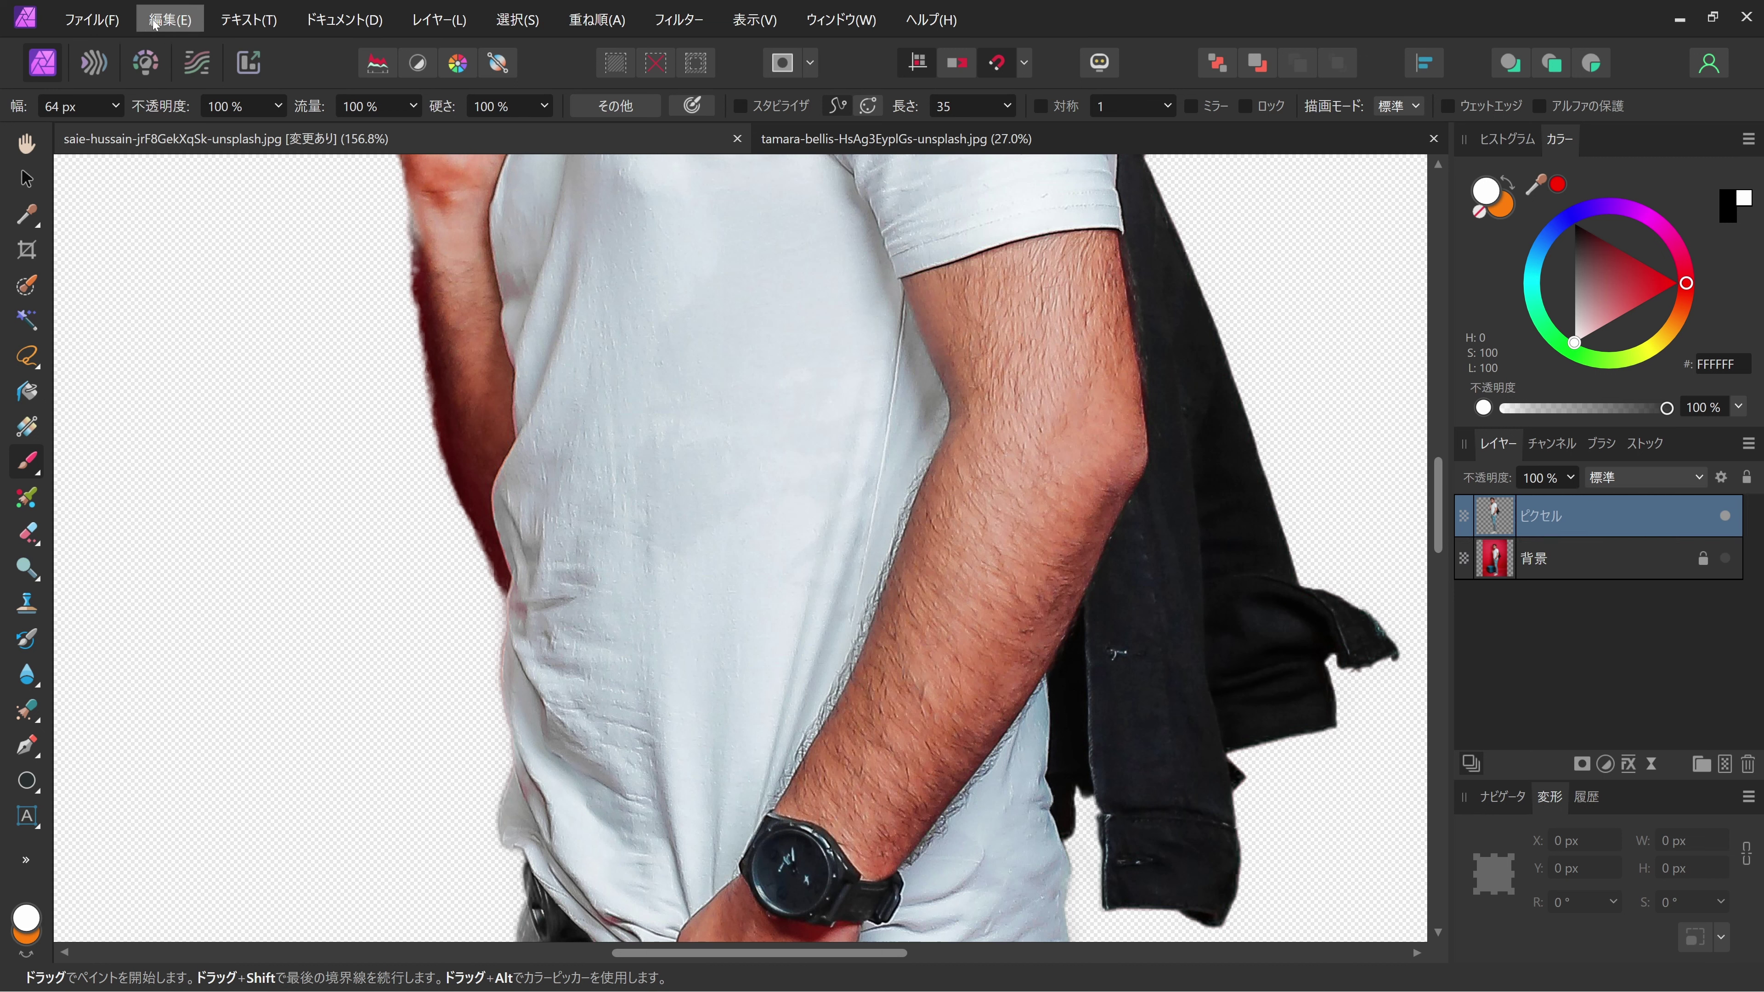
left_click(169, 20)
left_click(210, 119)
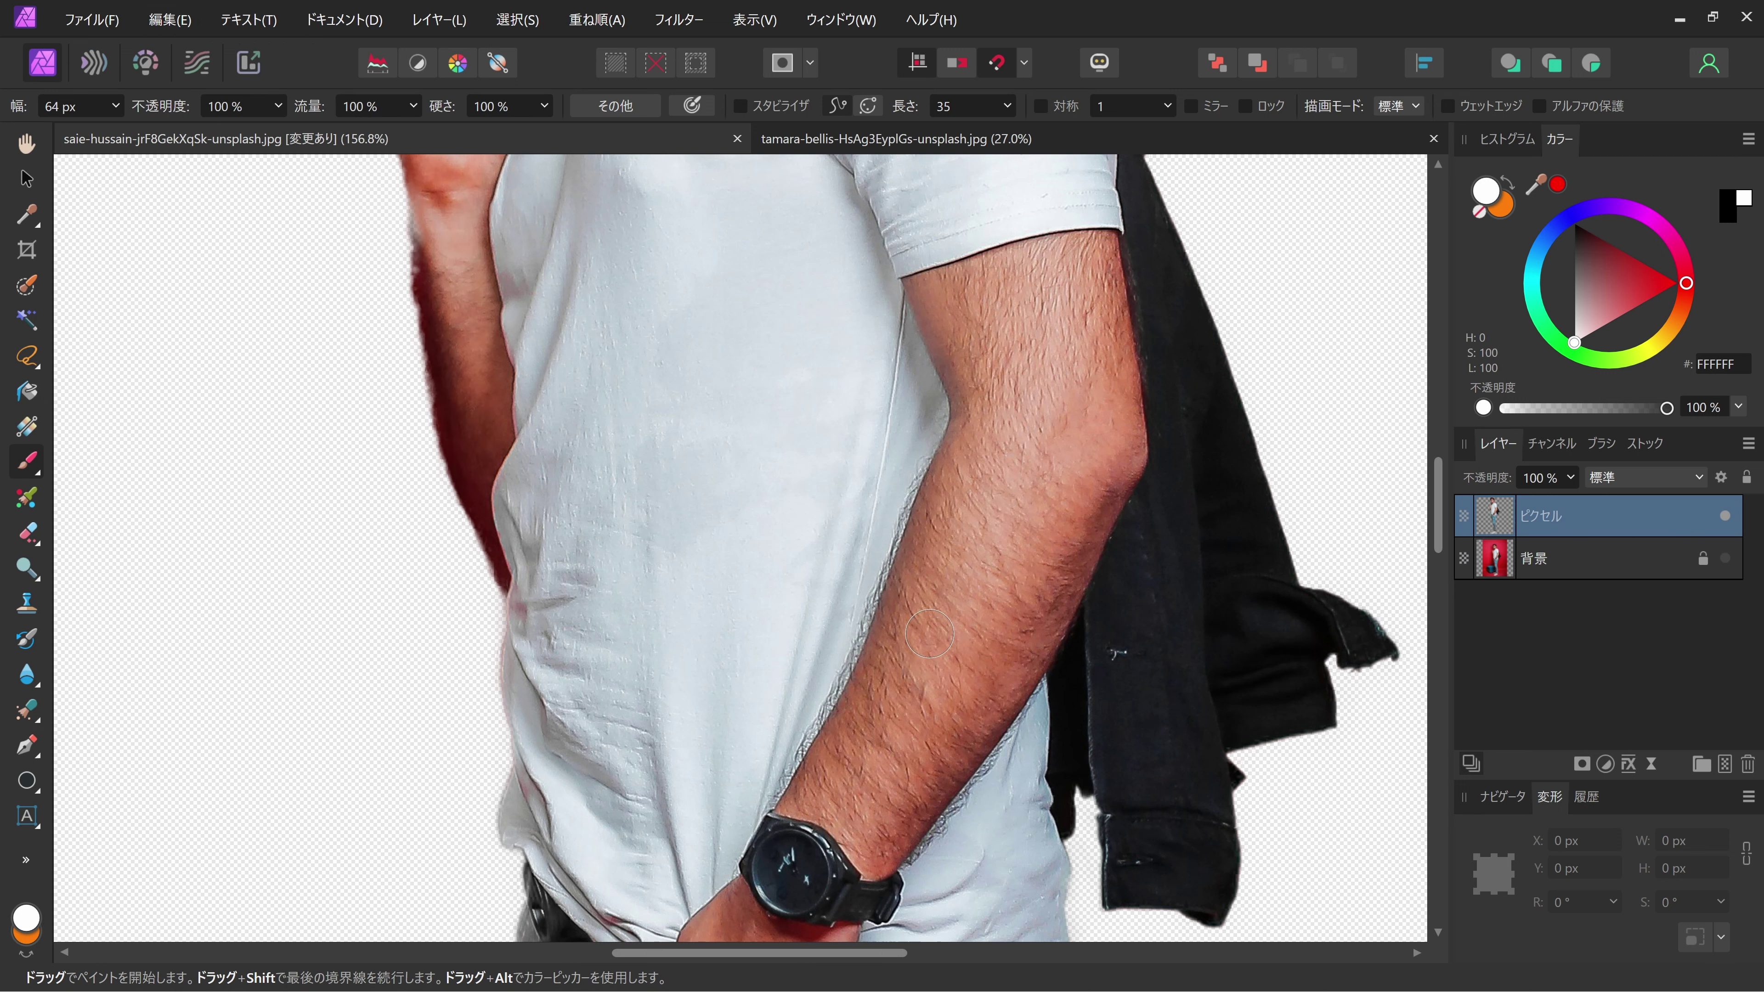
key("ctrl+Tab")
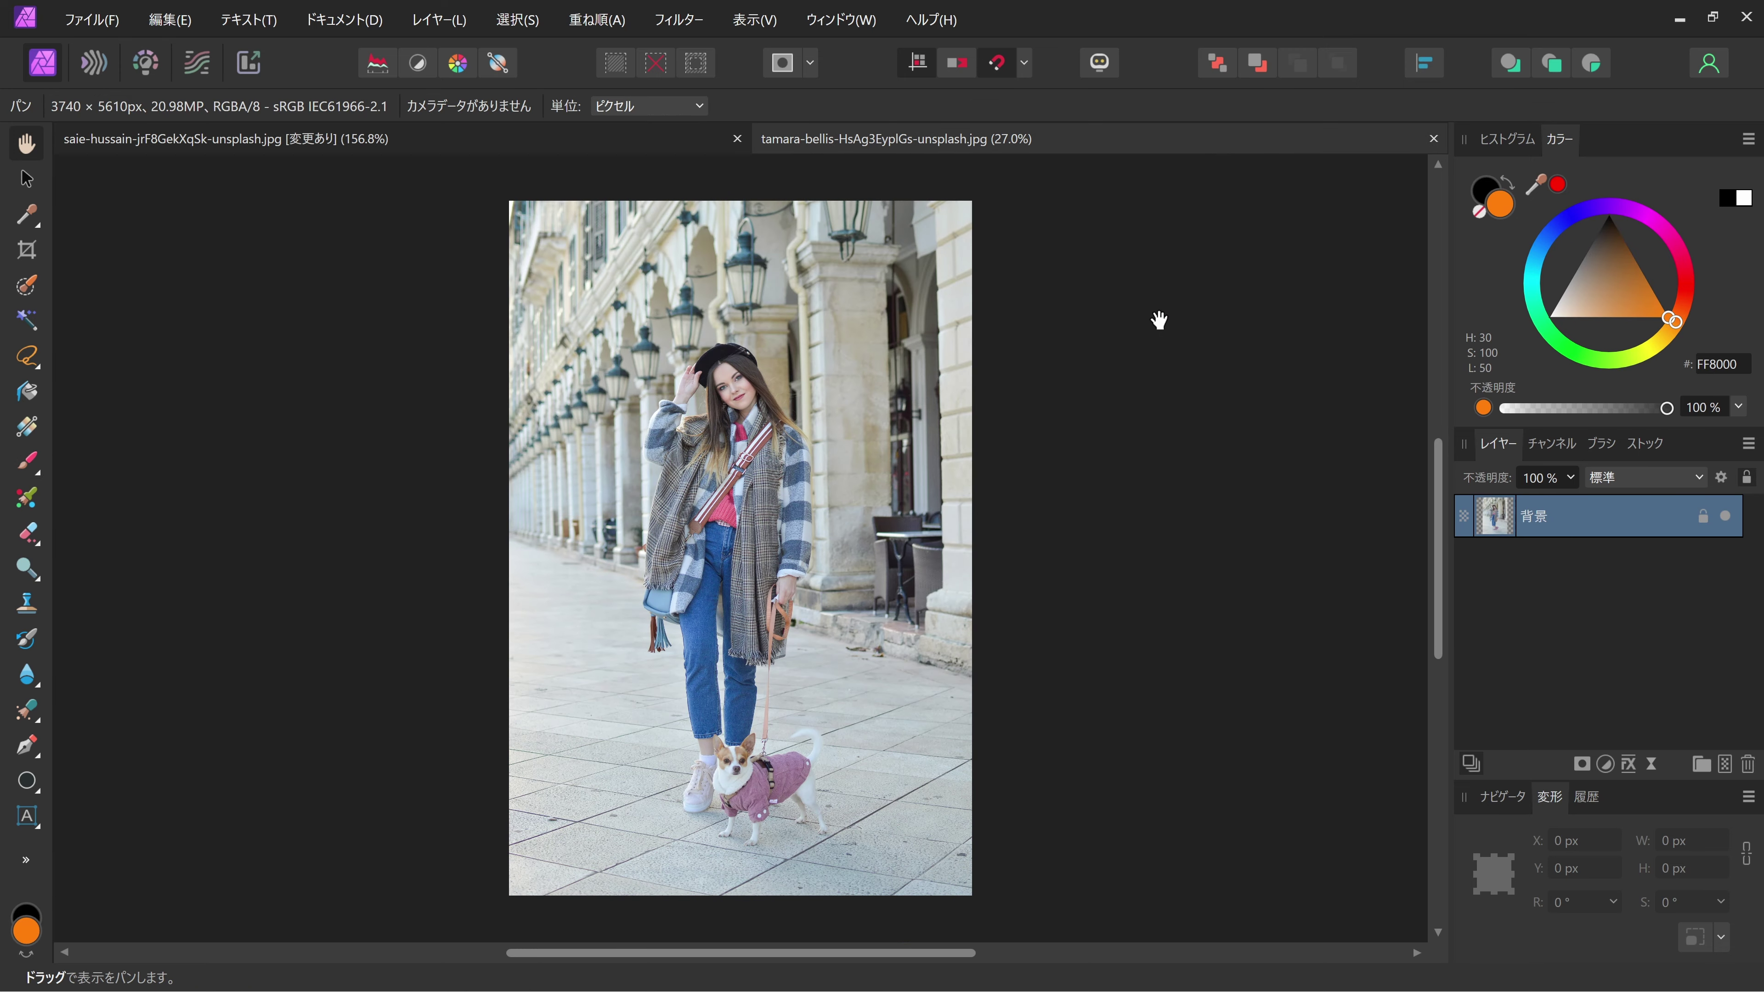
Step: Paste the cut-out man into the colonnade photo and name his layer 人物
left_click(179, 19)
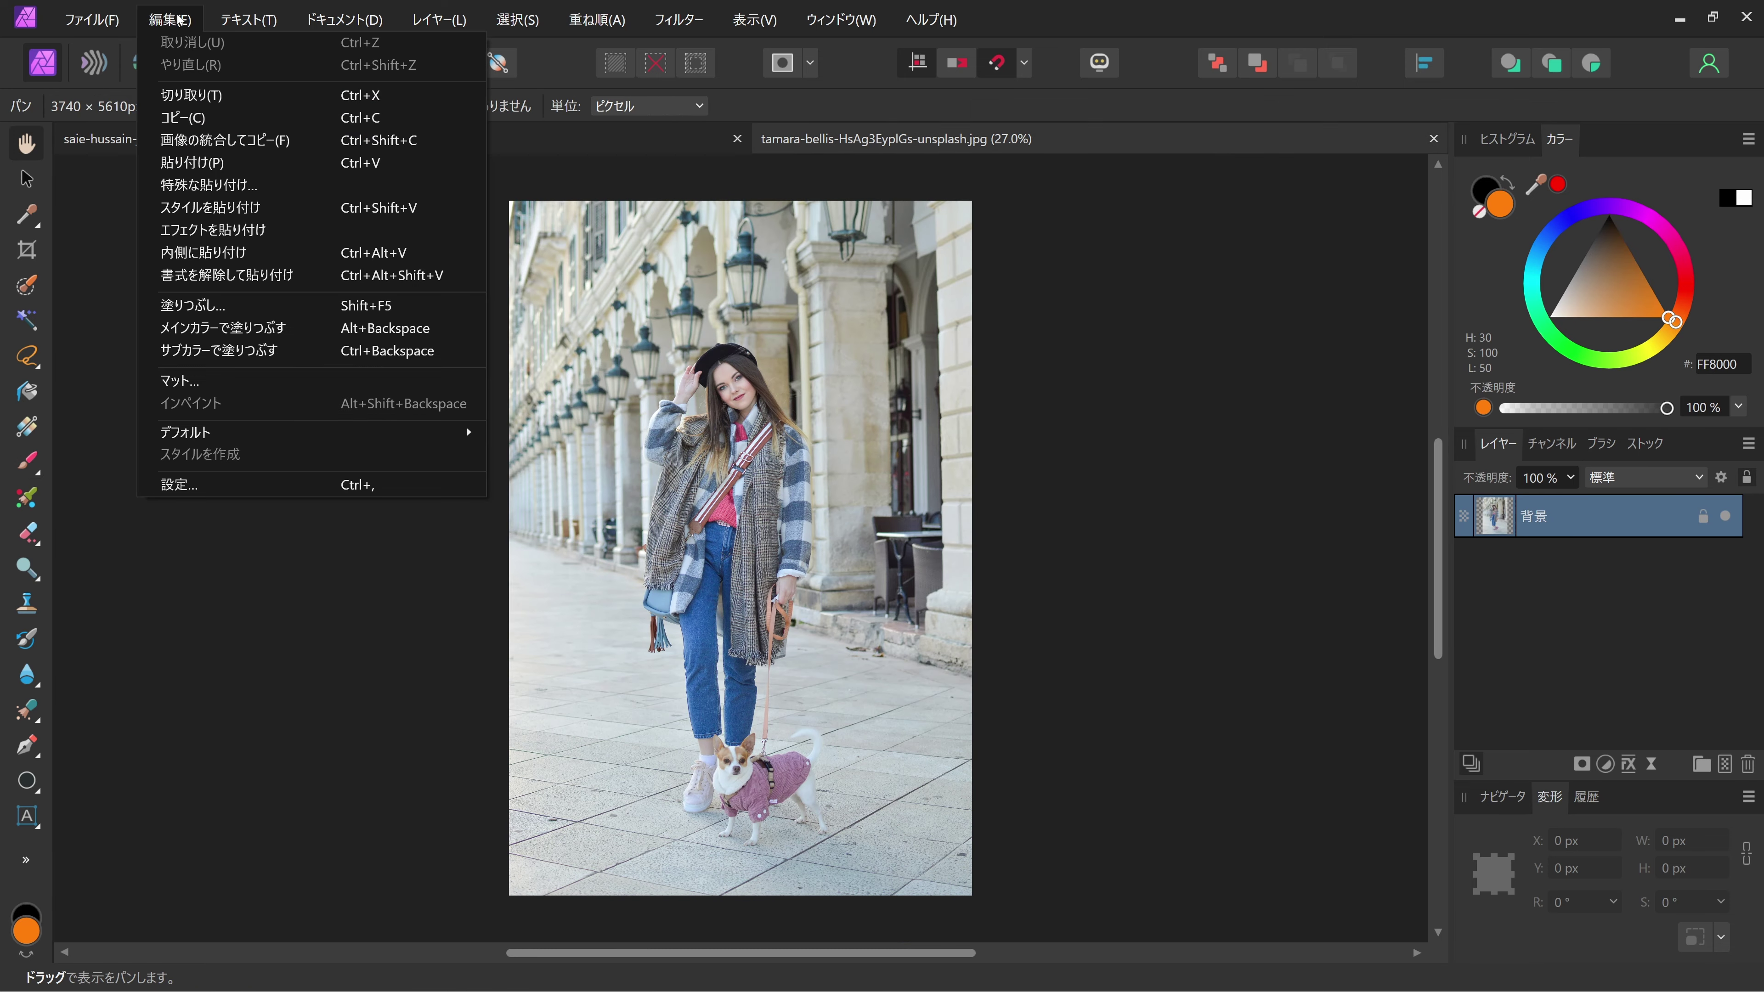
left_click(203, 164)
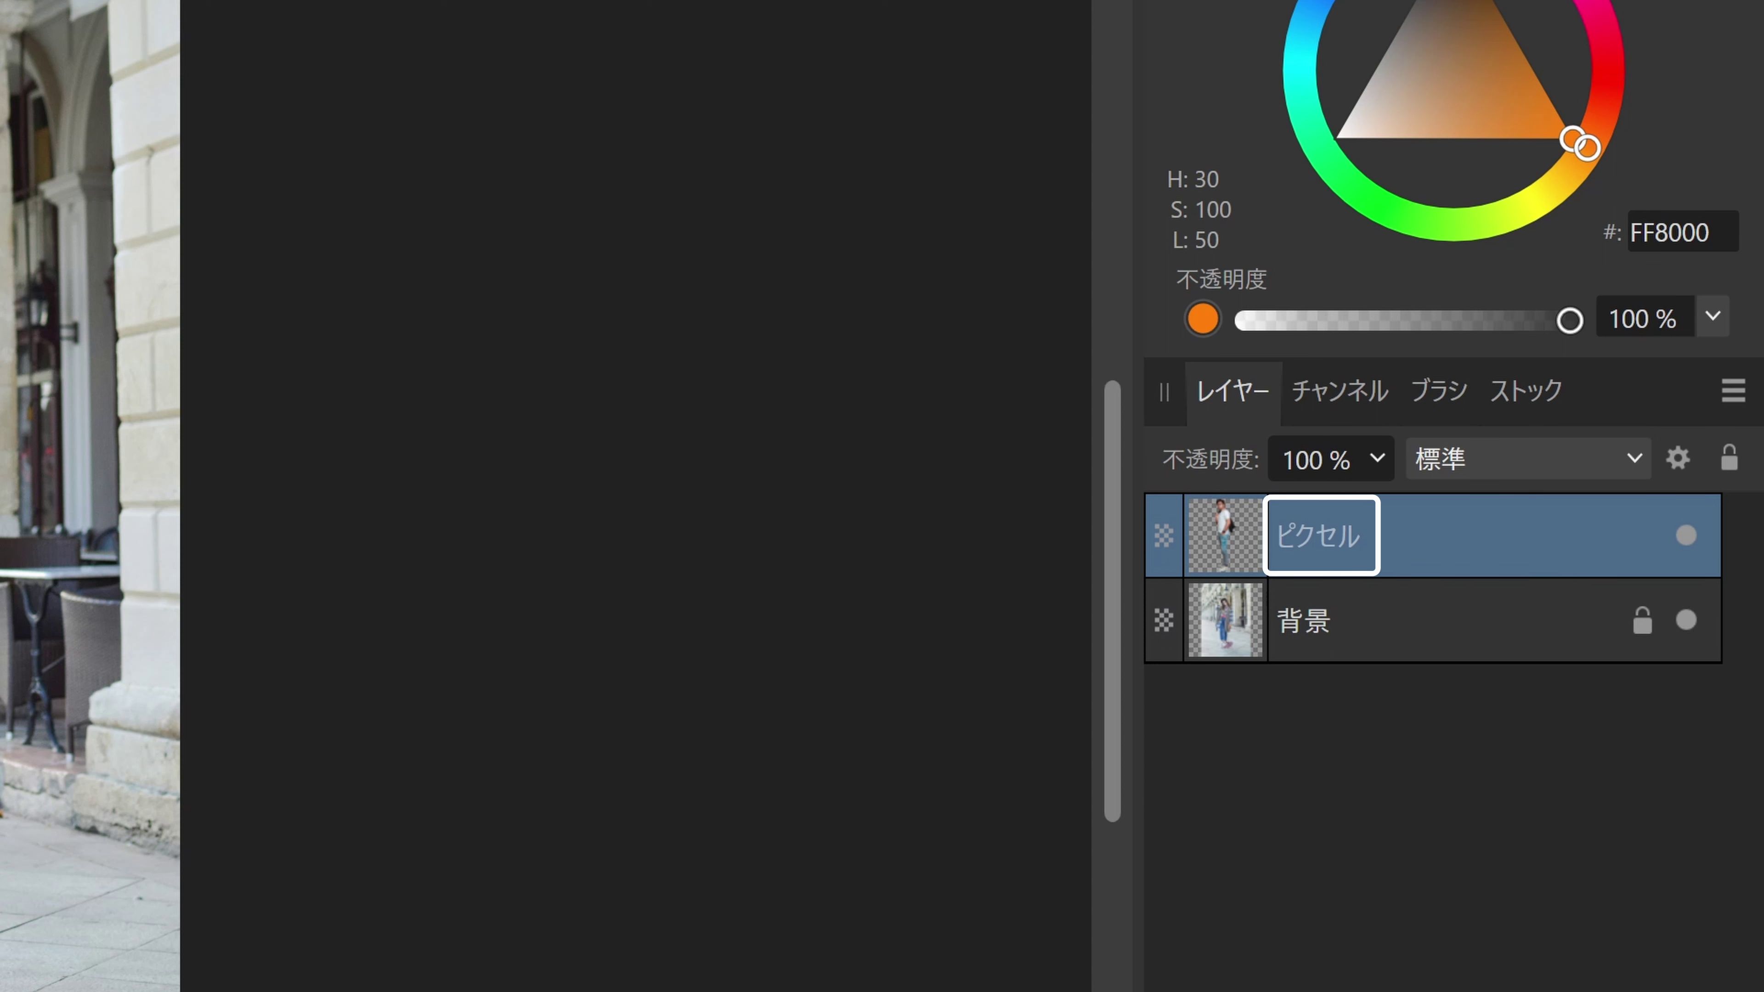
double_click(1326, 531)
type("z")
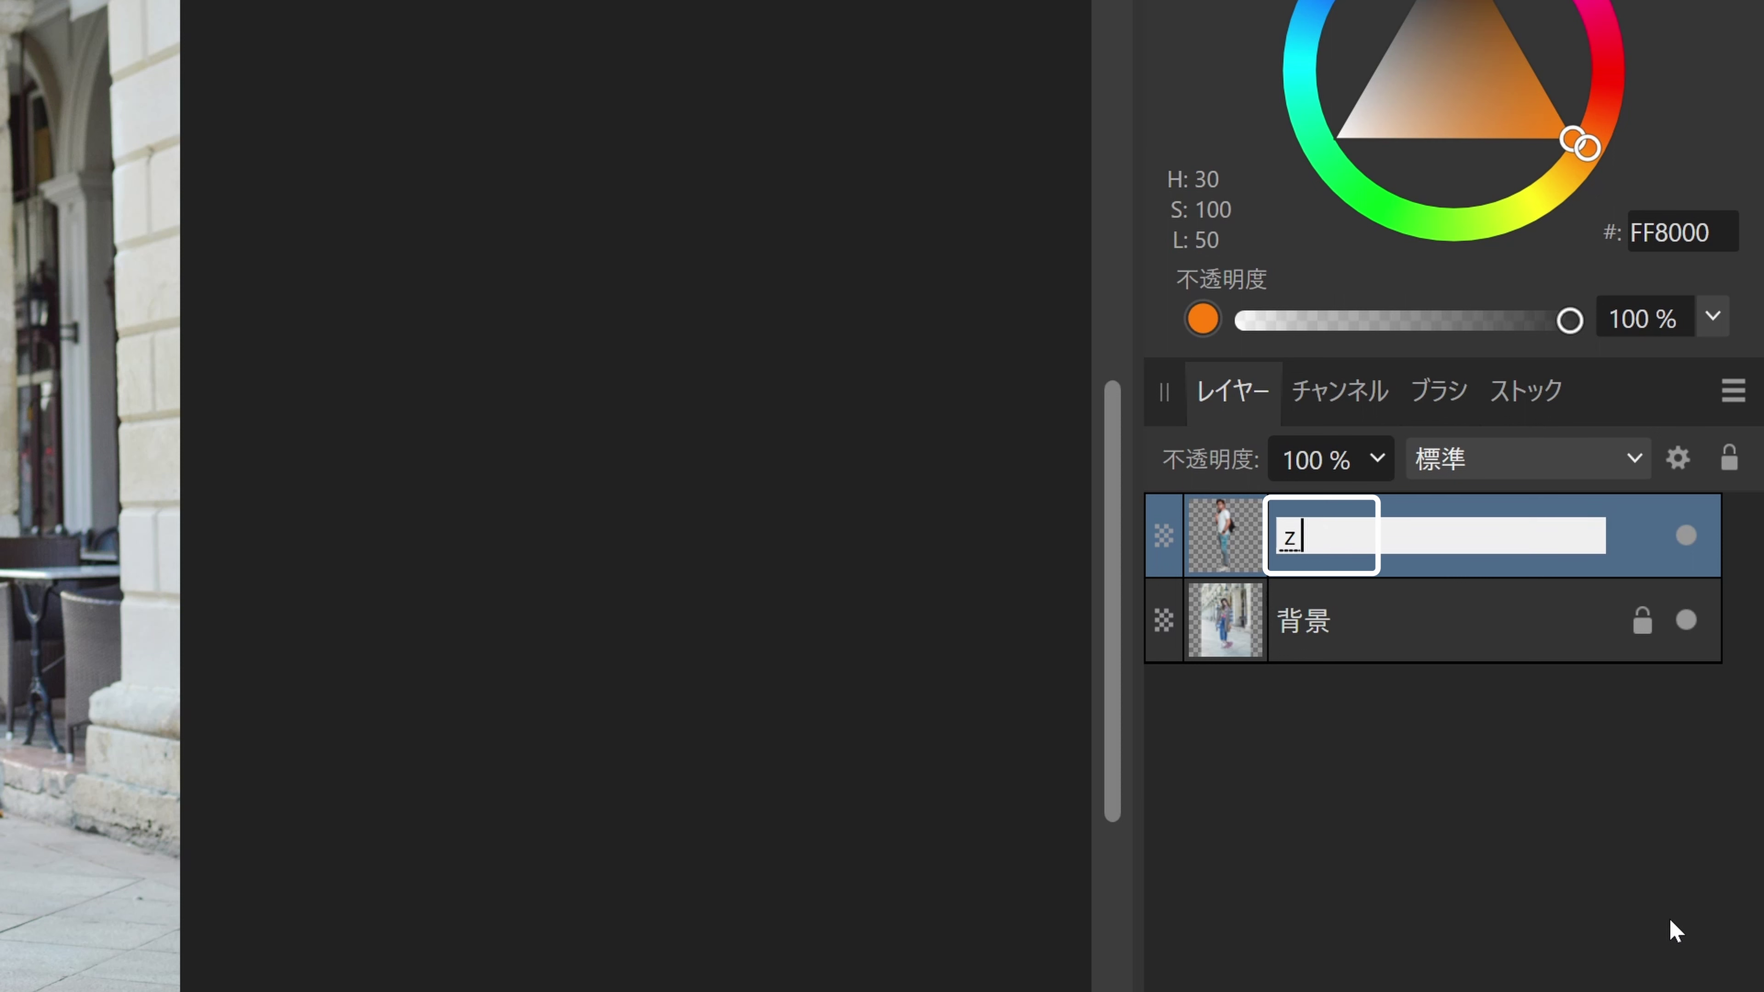
type("inbut")
type("u")
key("space")
key("Return")
key("Return")
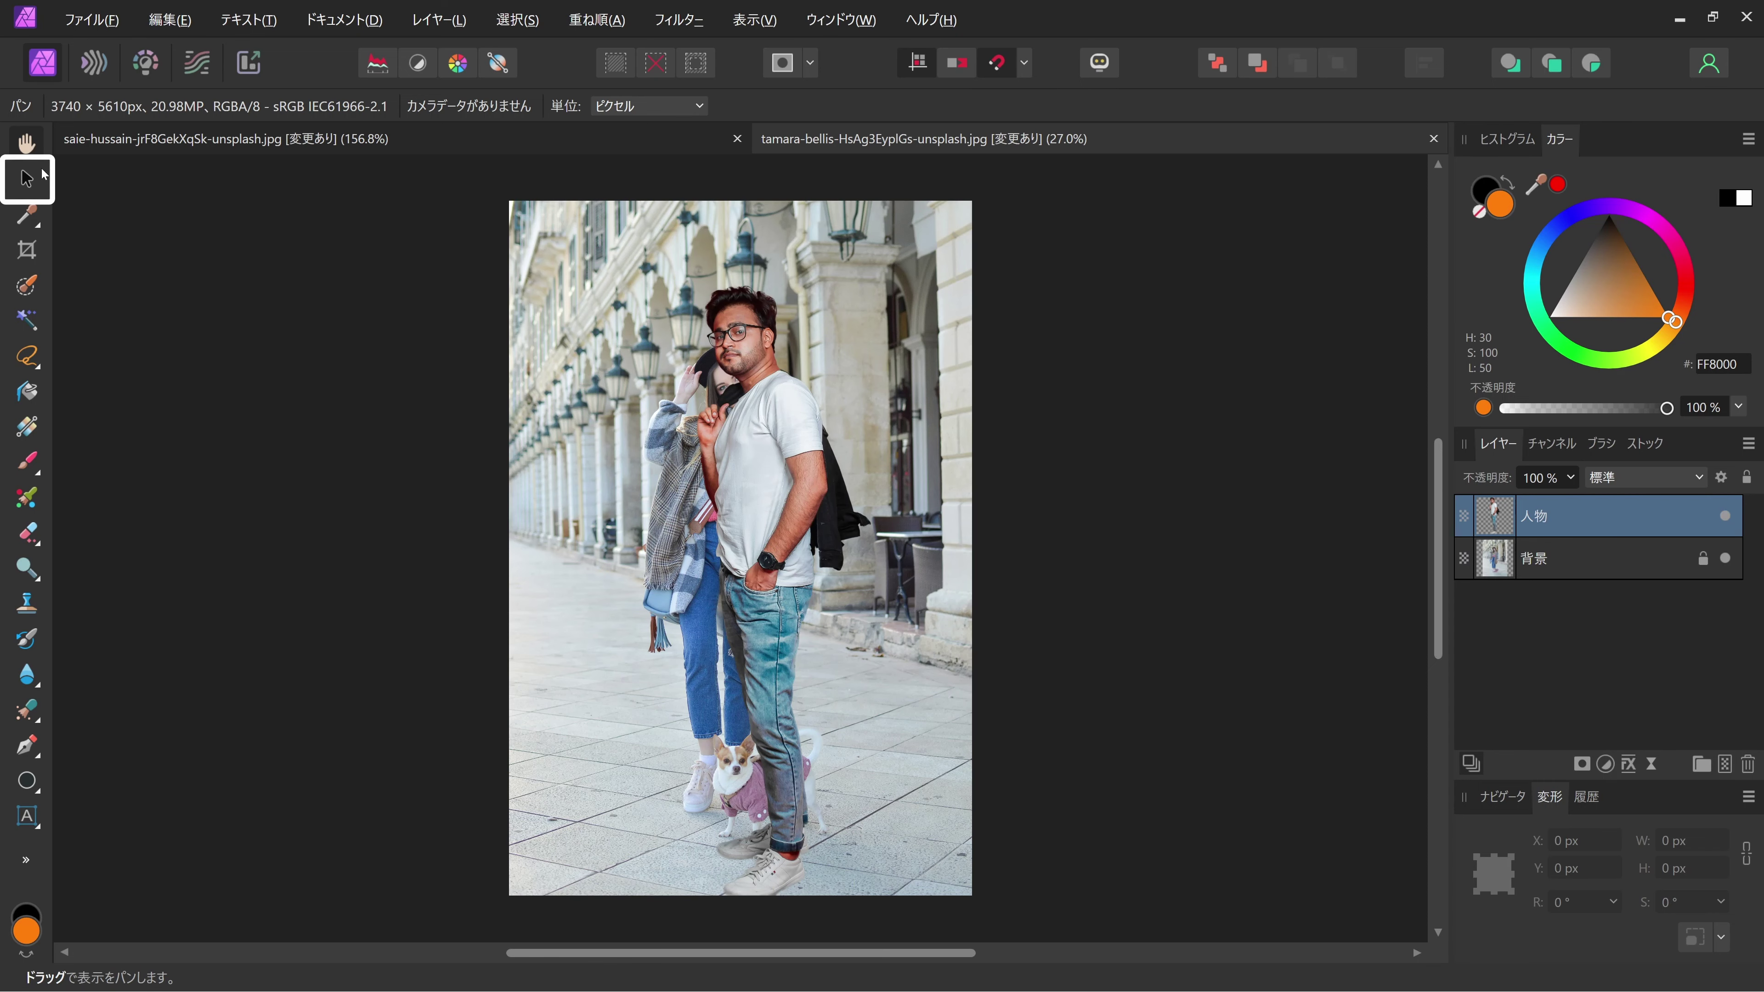
Step: Shrink the man to the woman's height, about 1255 × 4359 px, and place him beside her
left_click(26, 179)
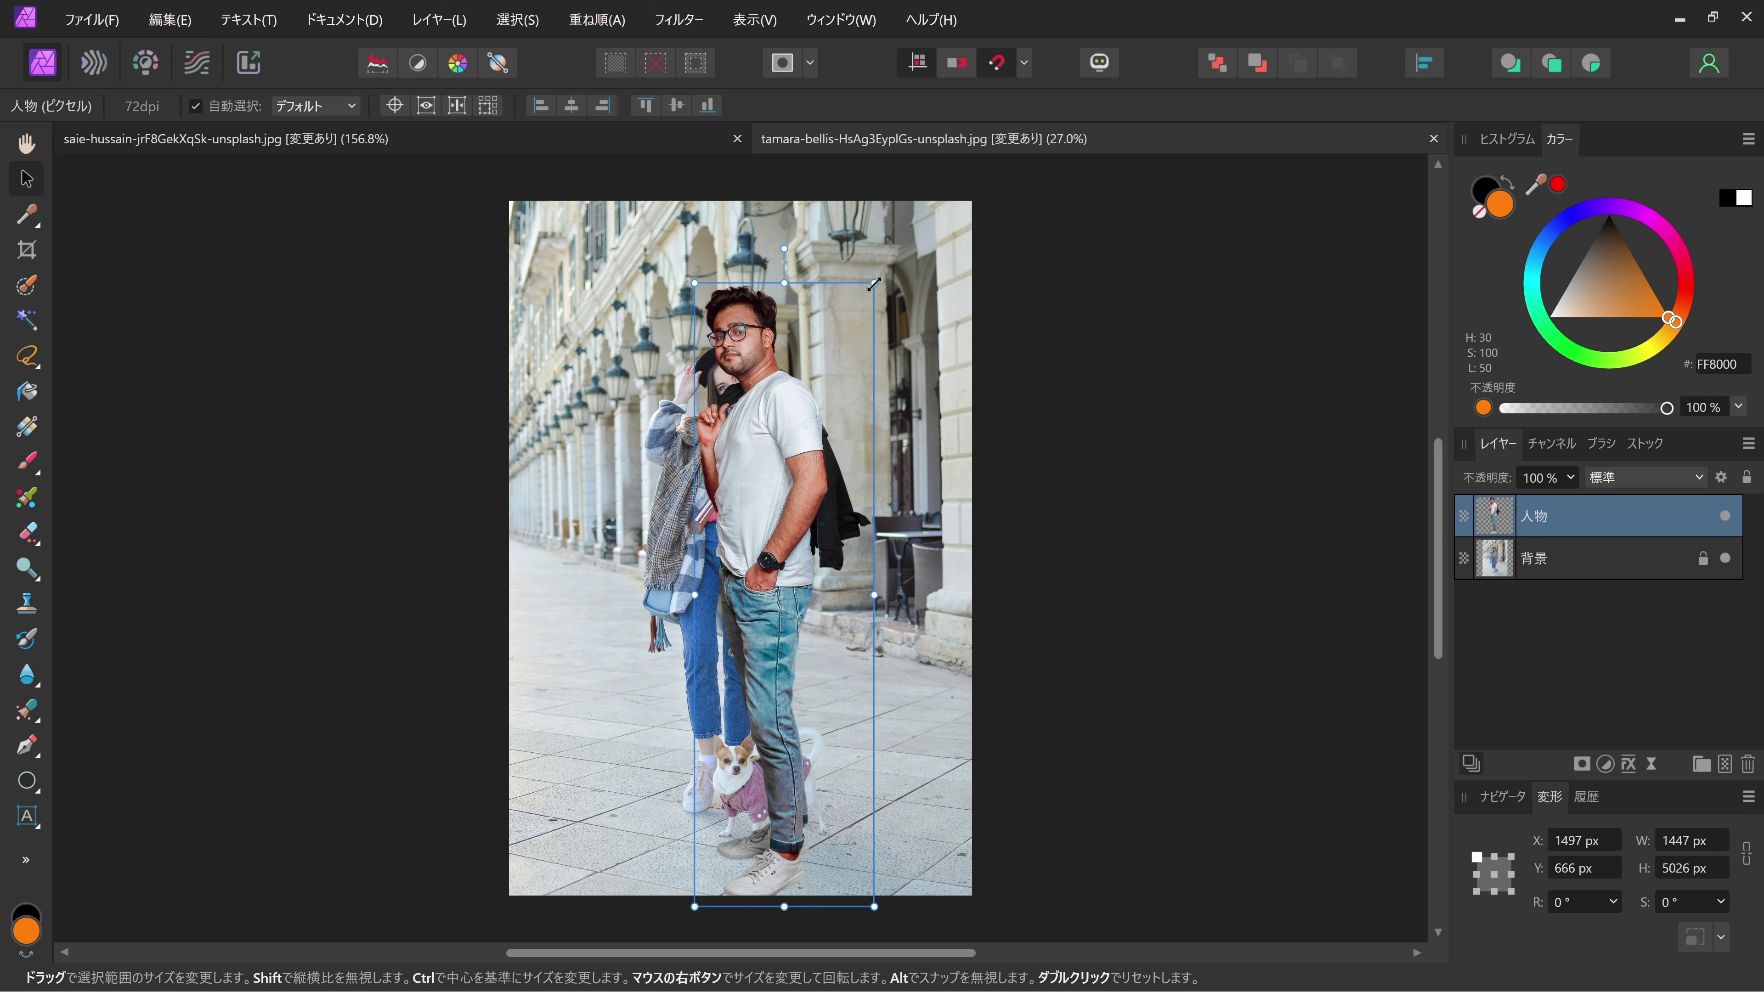
left_click_drag(874, 283, 859, 339)
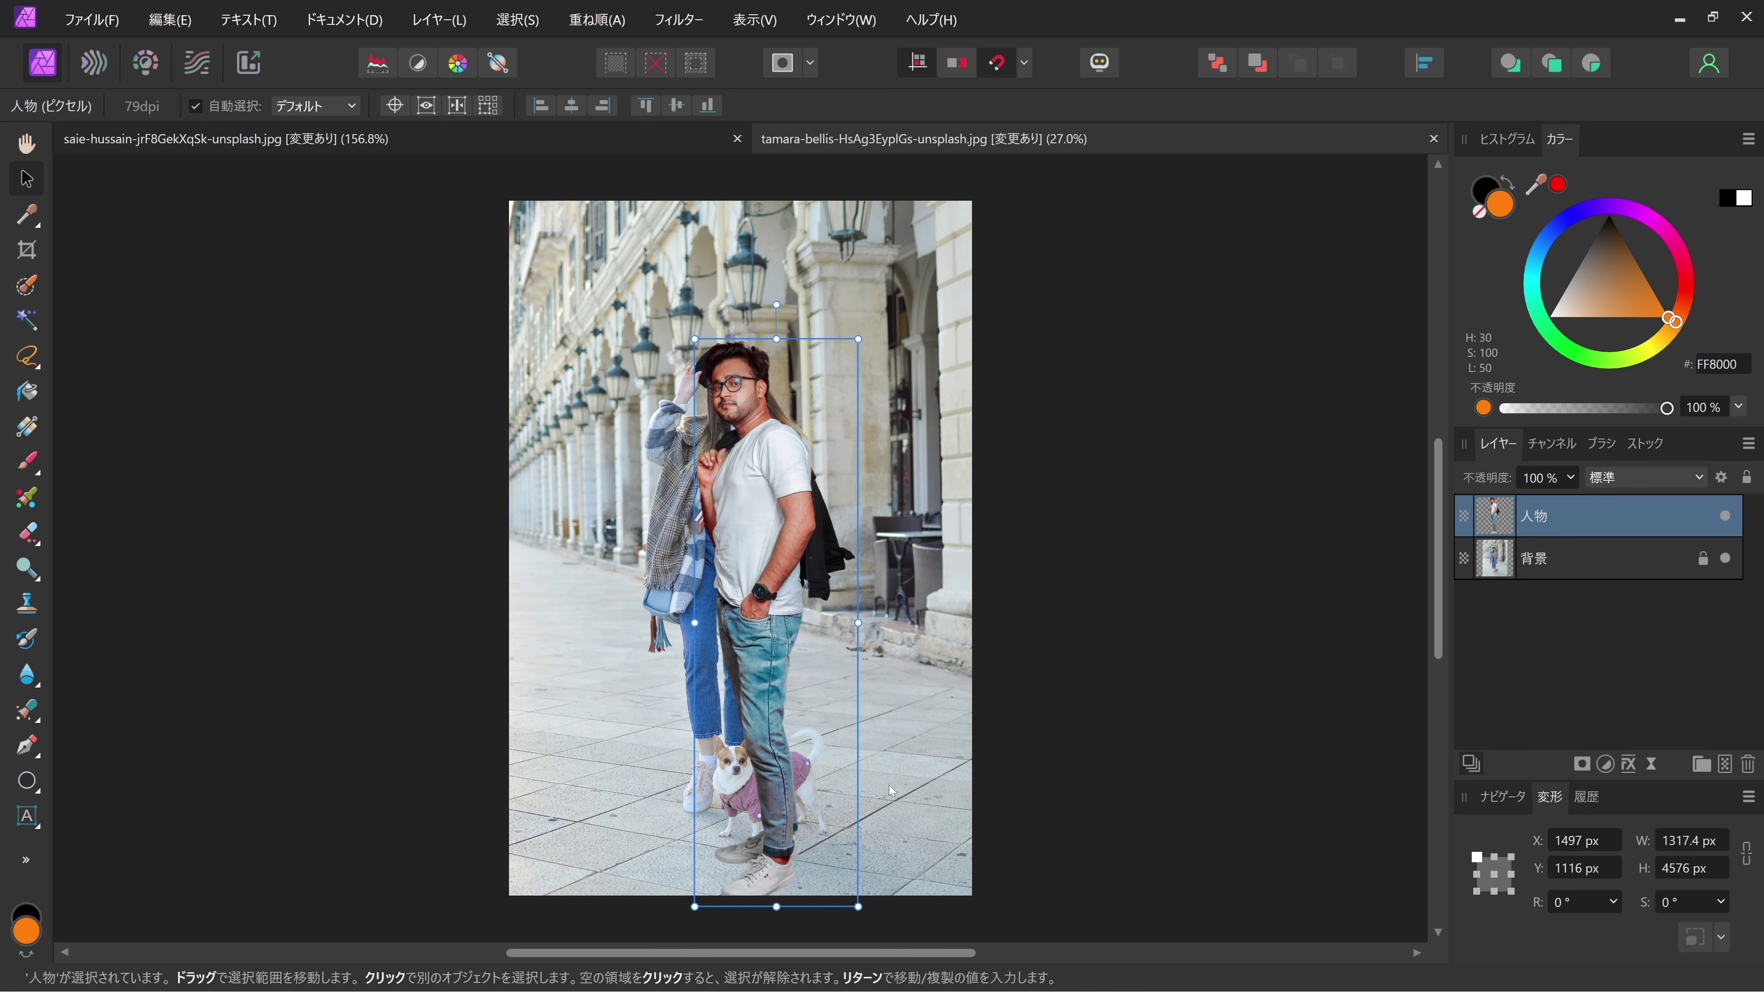
left_click_drag(765, 727, 885, 672)
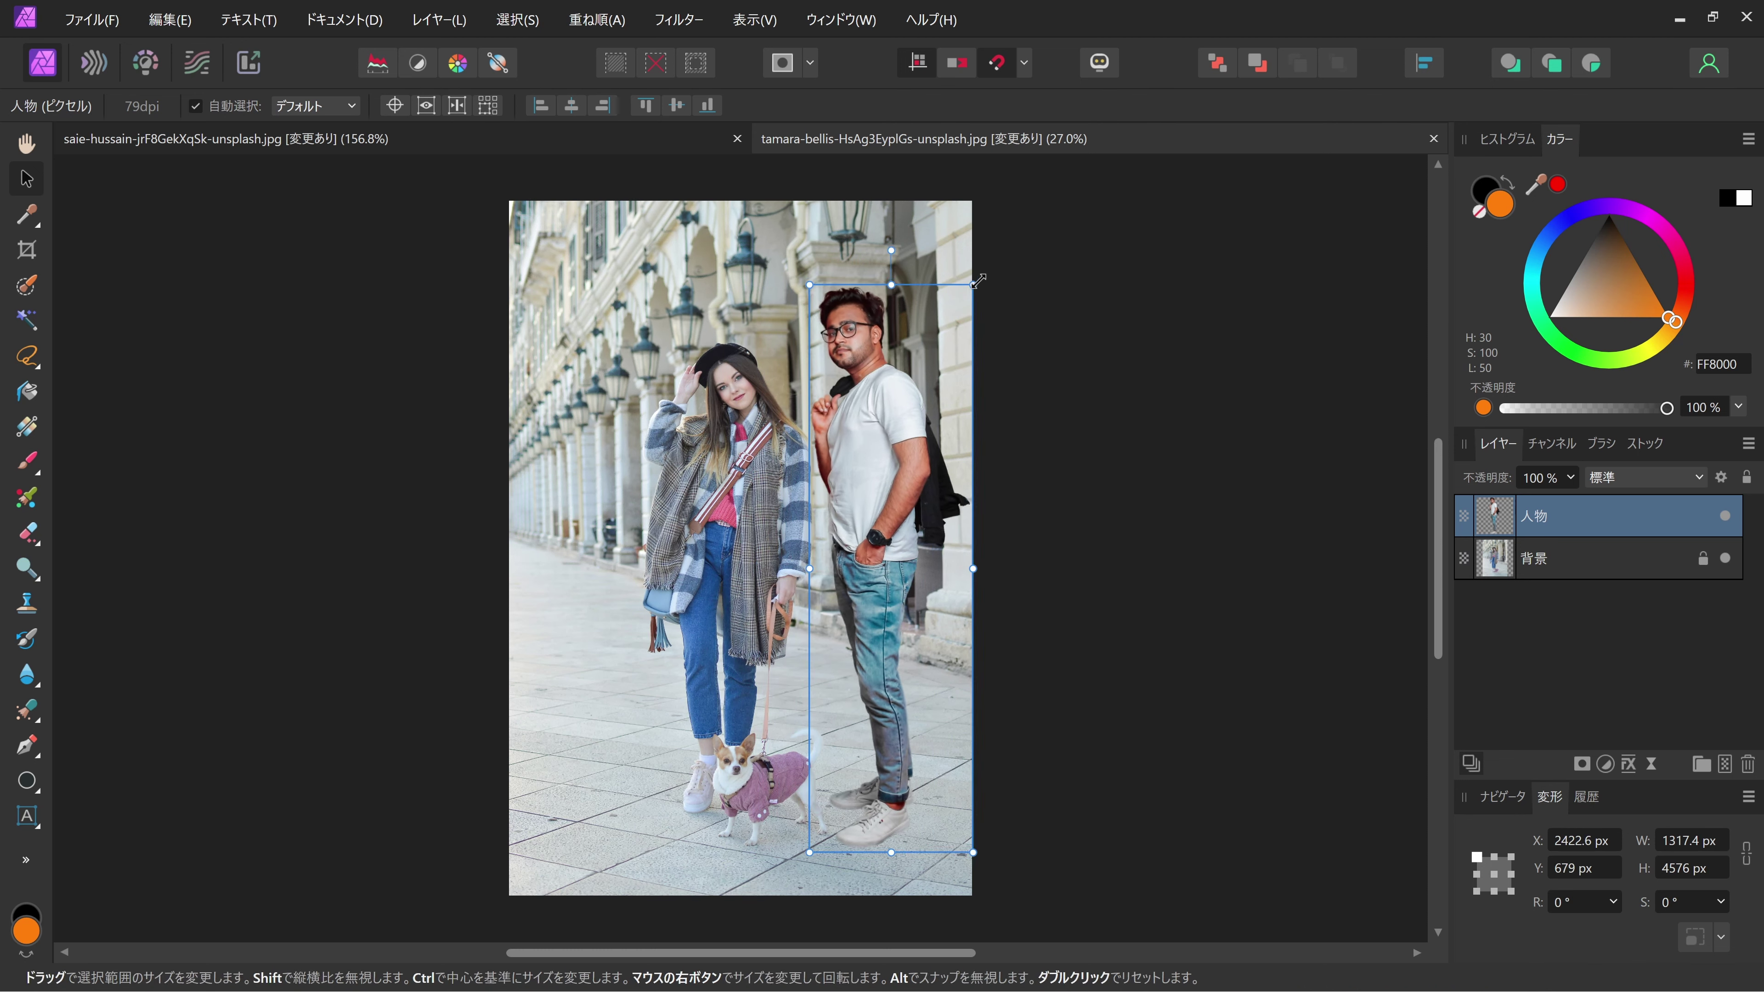
left_click_drag(977, 281, 949, 301)
scroll(677, 408, "up", 5)
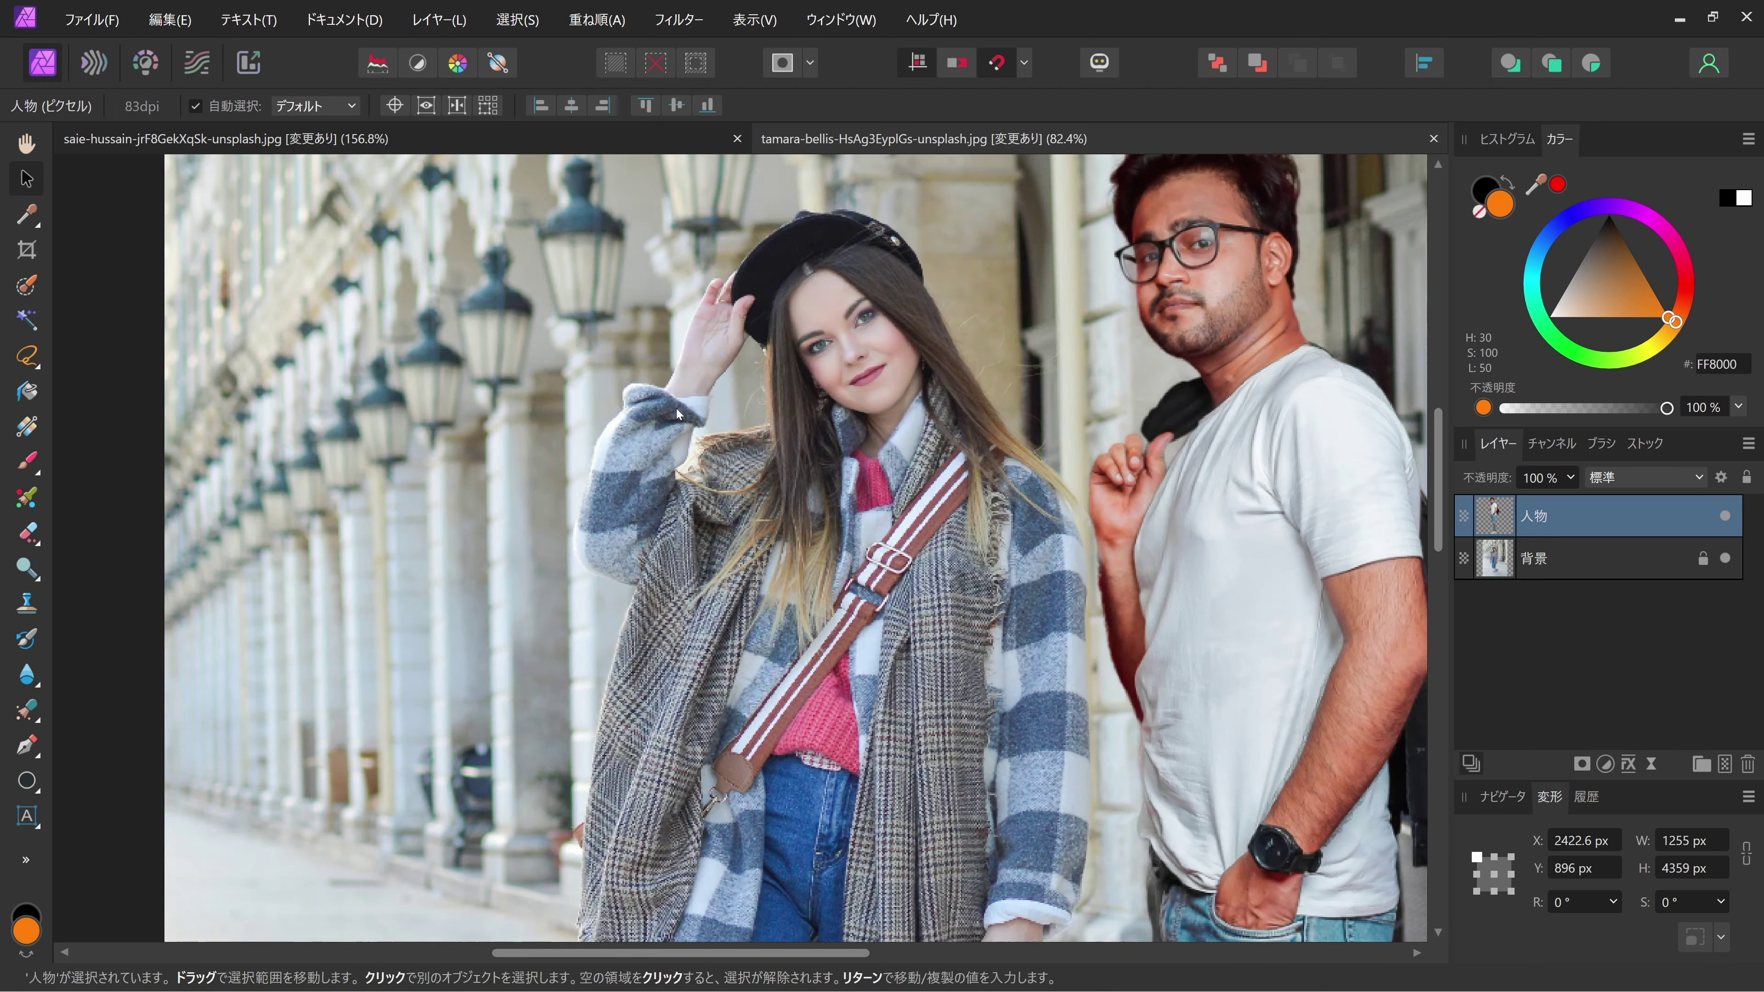
scroll(915, 325, "up", 3)
left_click_drag(1083, 373, 918, 531)
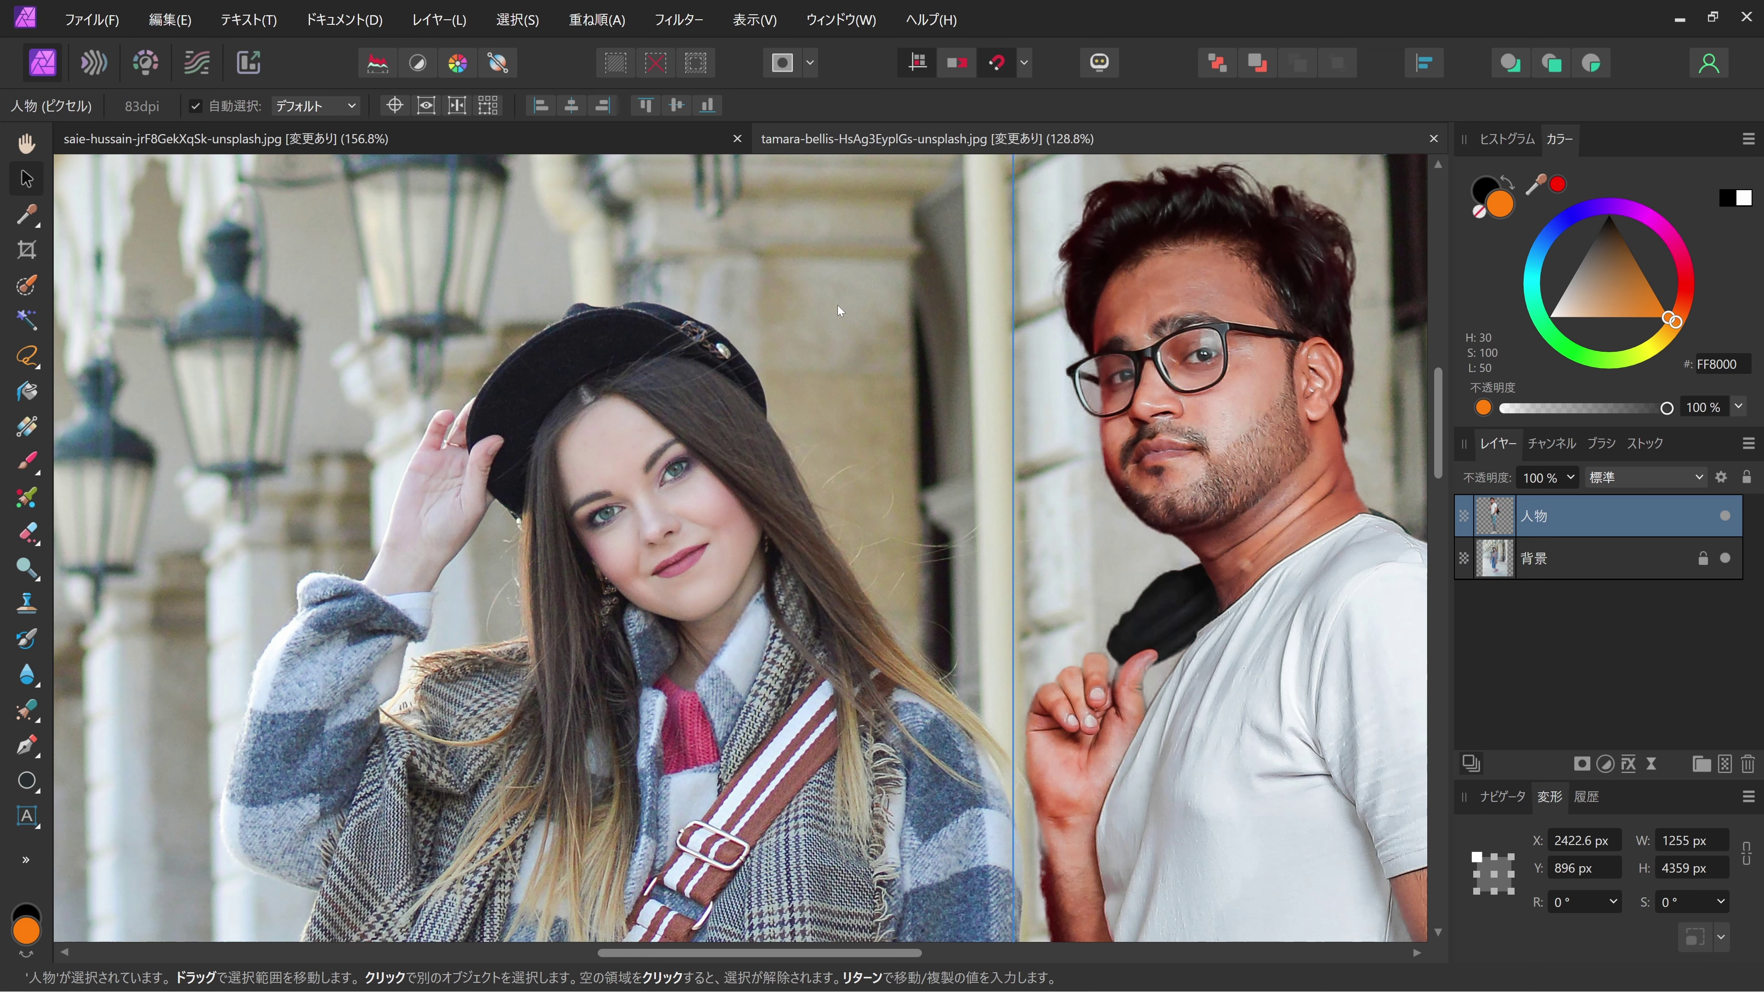
key("ctrl+0")
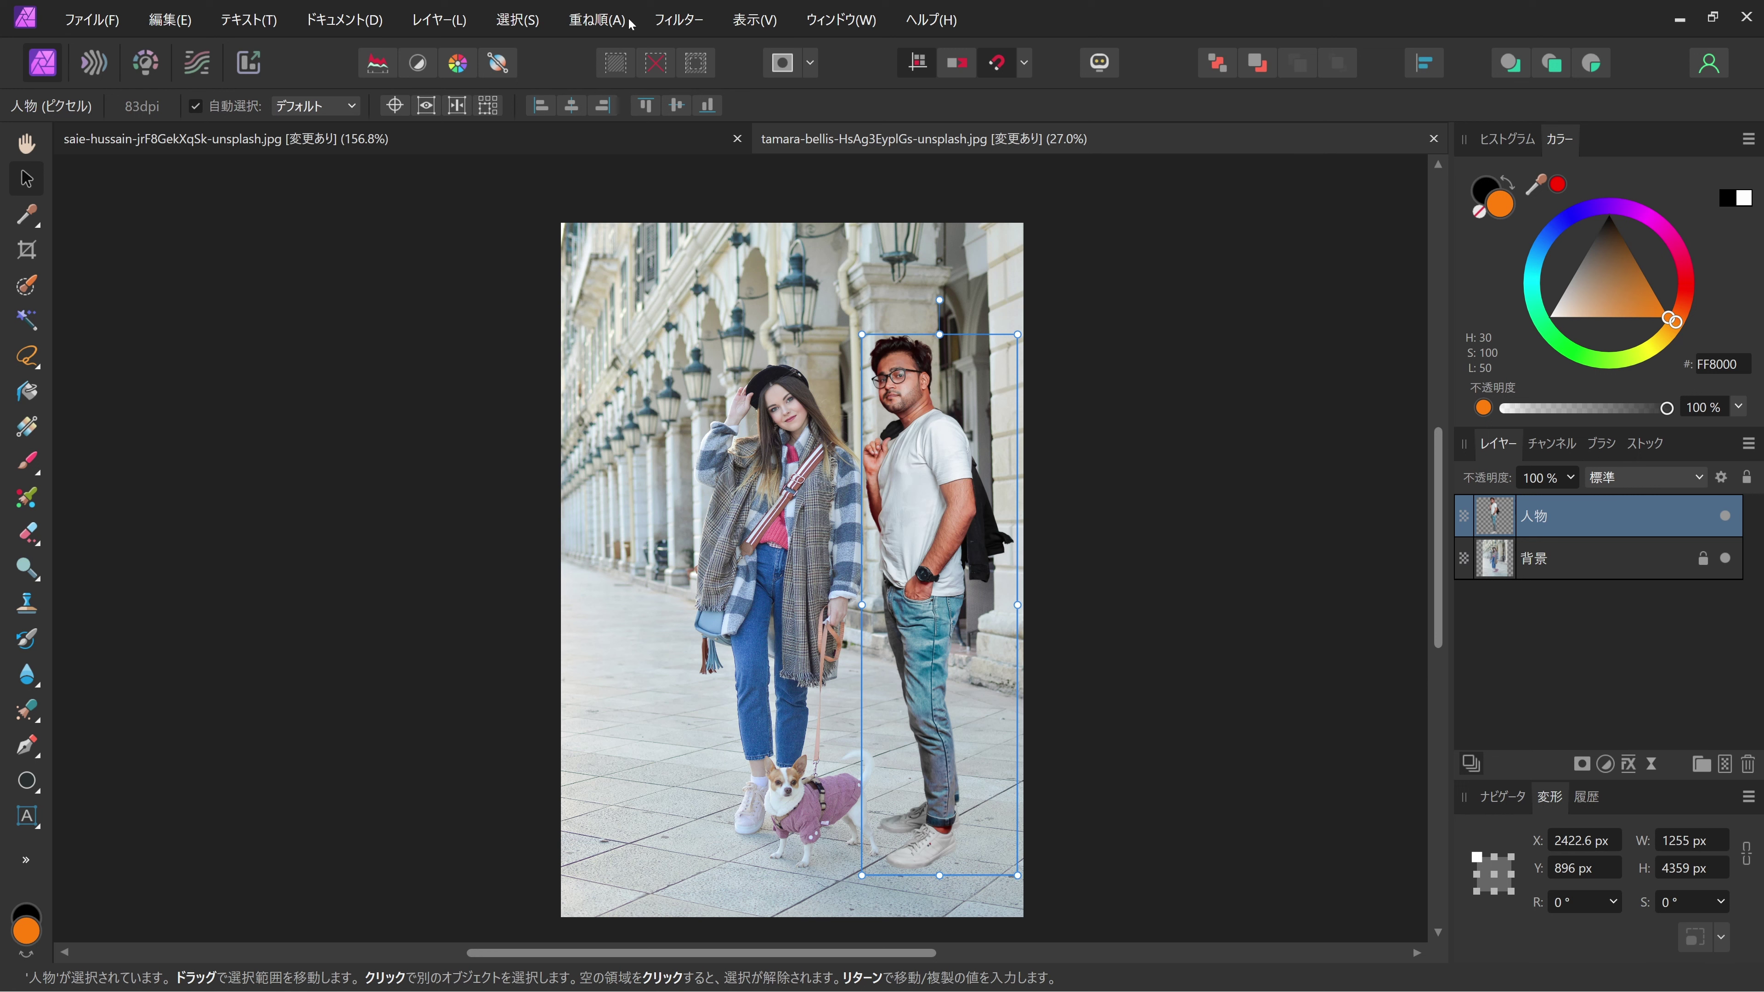
Step: Flip the man horizontally and move him to the woman's left side
left_click(597, 19)
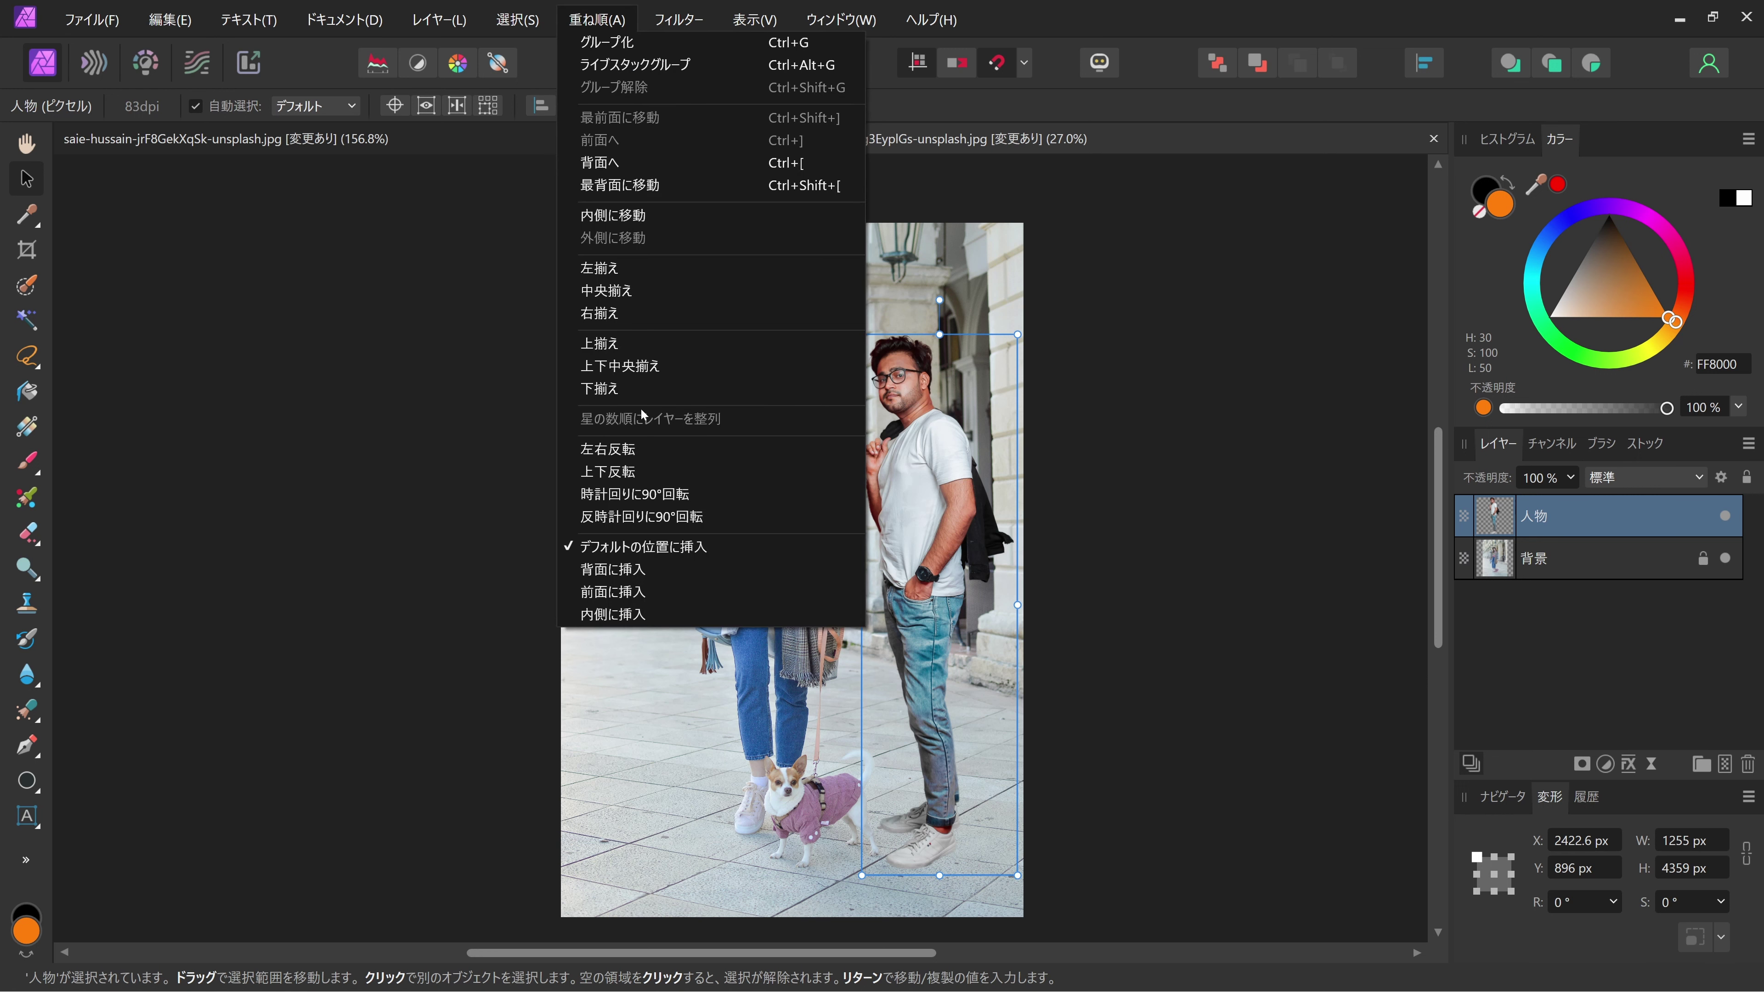
left_click(653, 451)
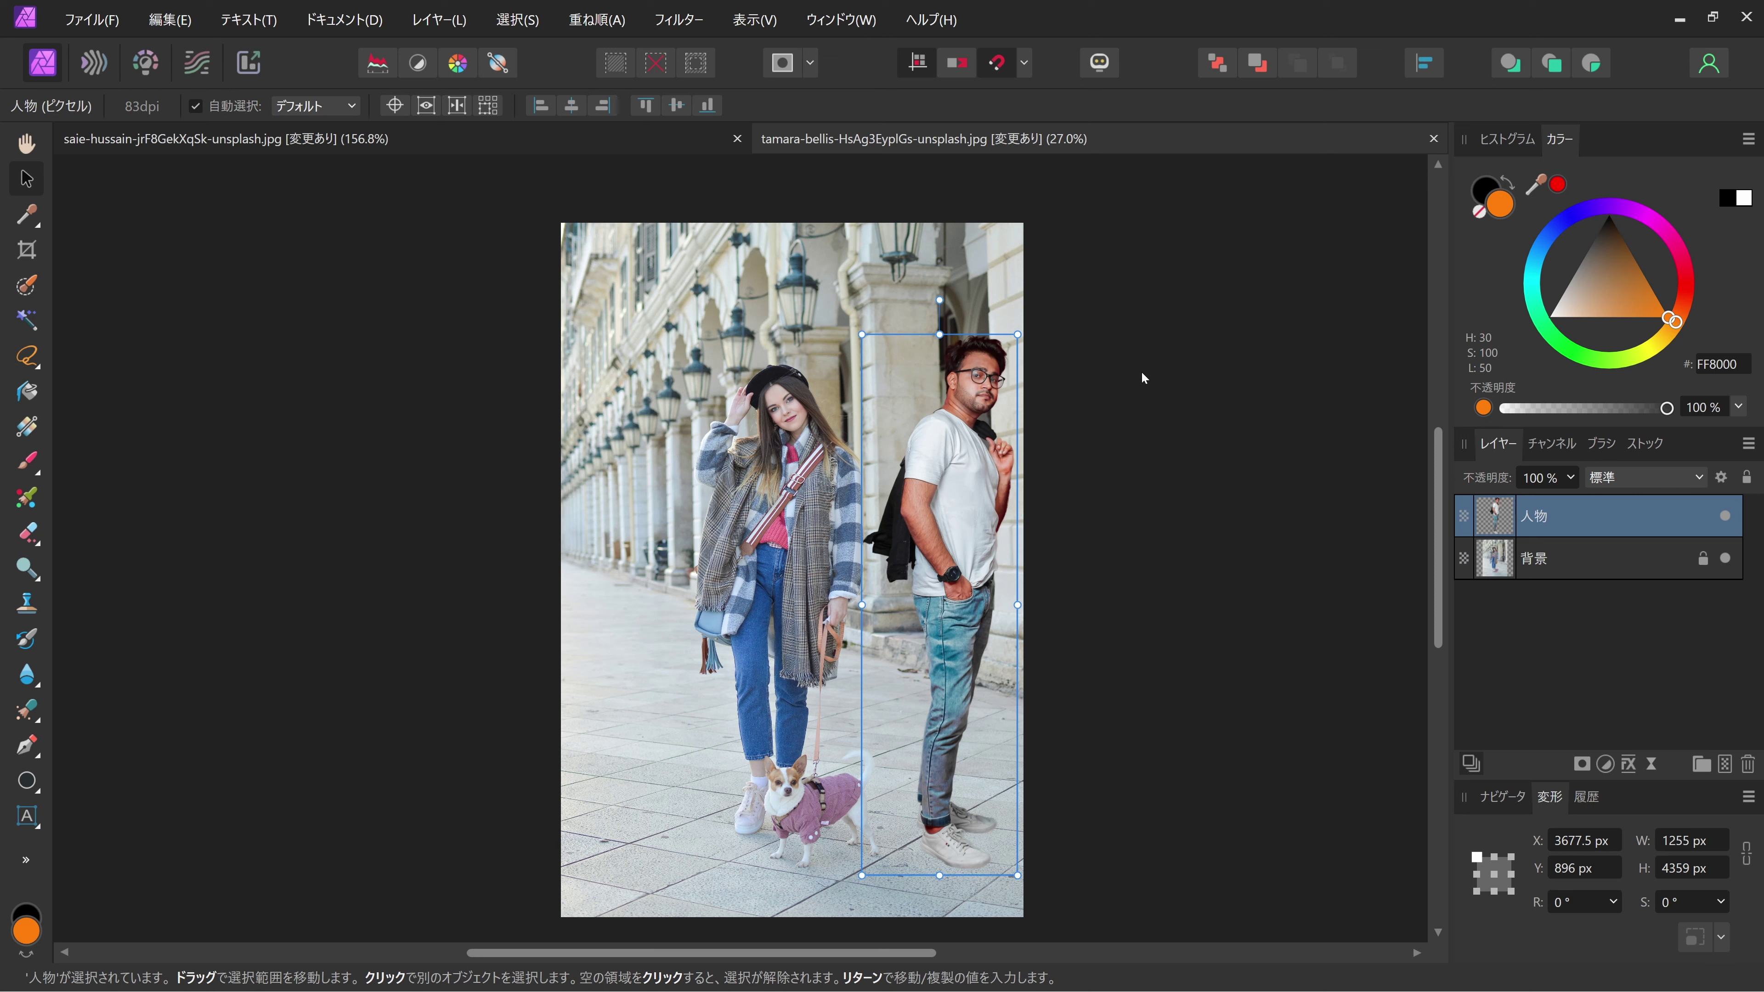
left_click_drag(978, 526, 654, 529)
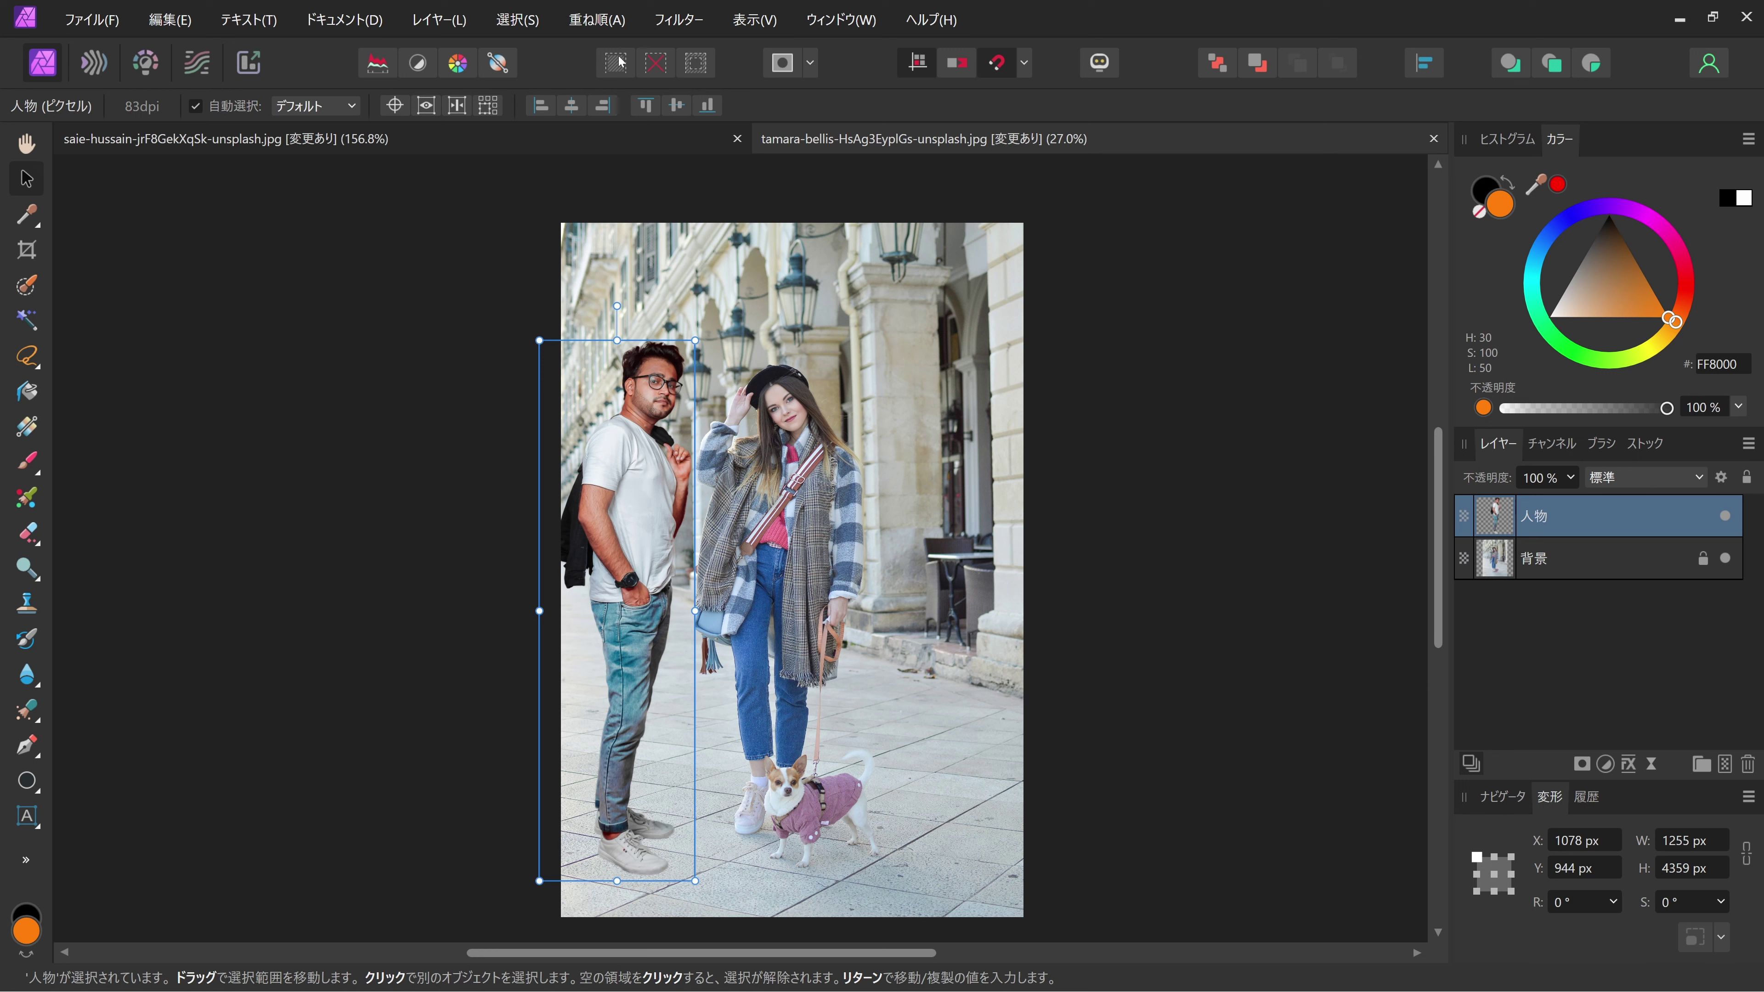
left_click(820, 21)
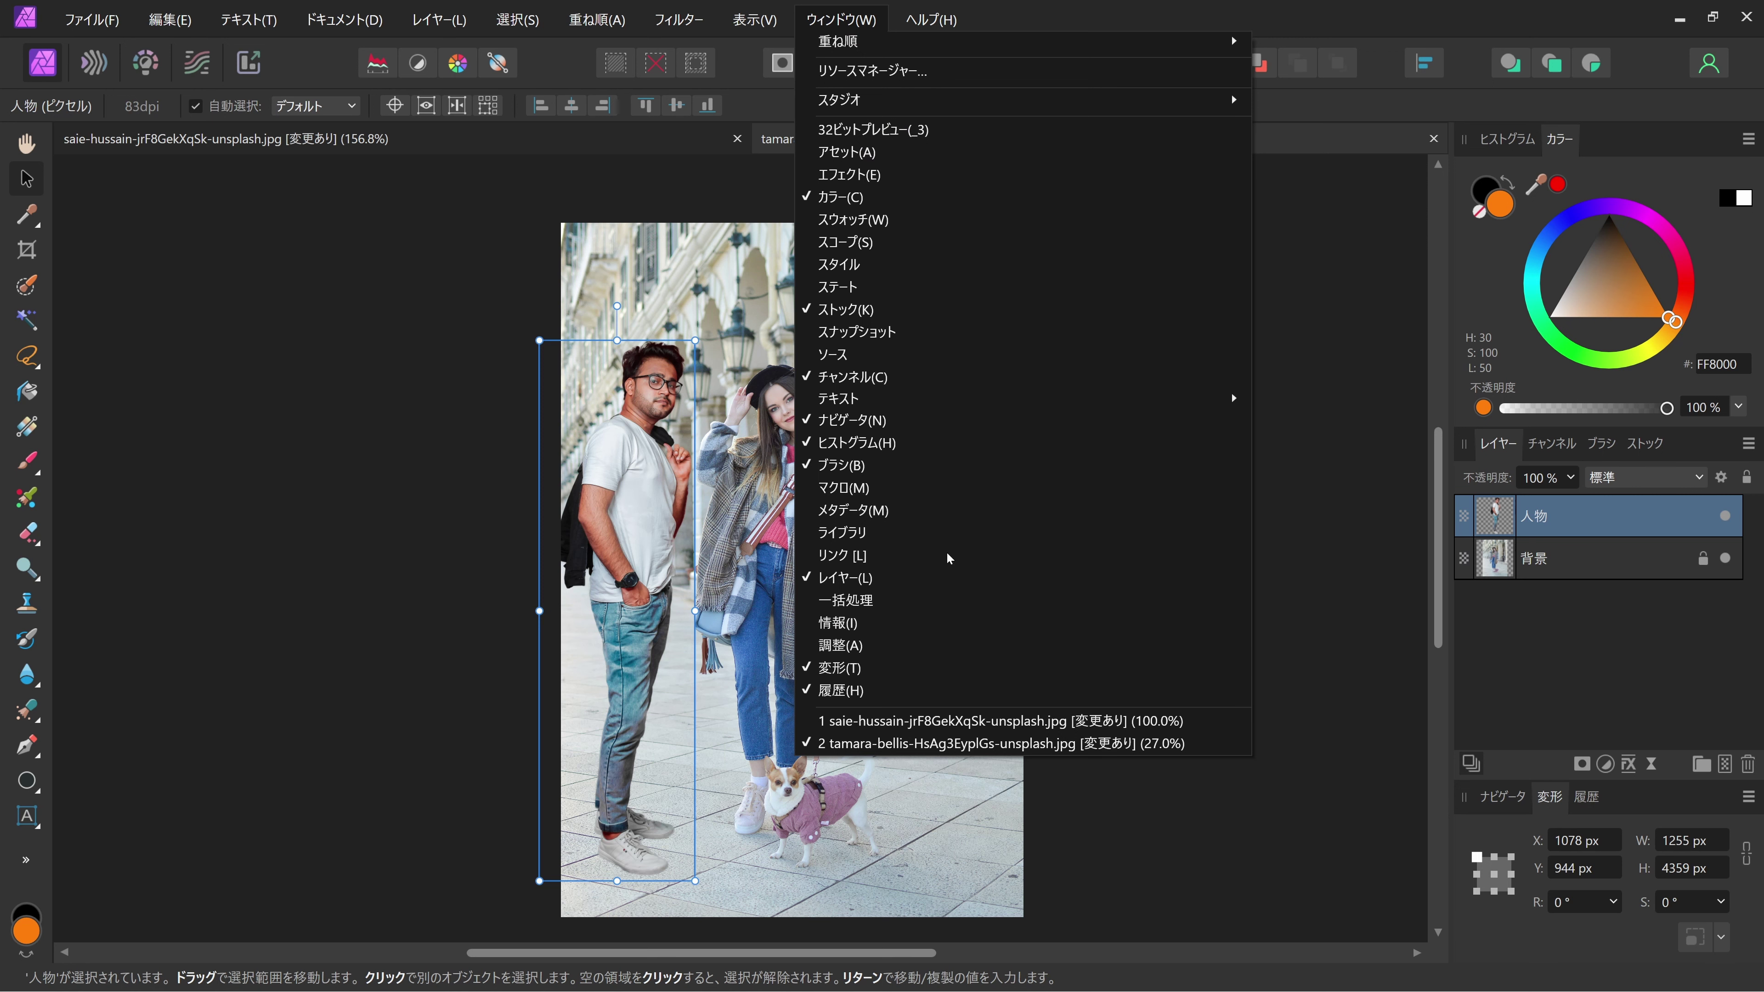
Step: Show the Info panel and place a colour sampler on the woman's black hat
left_click(936, 622)
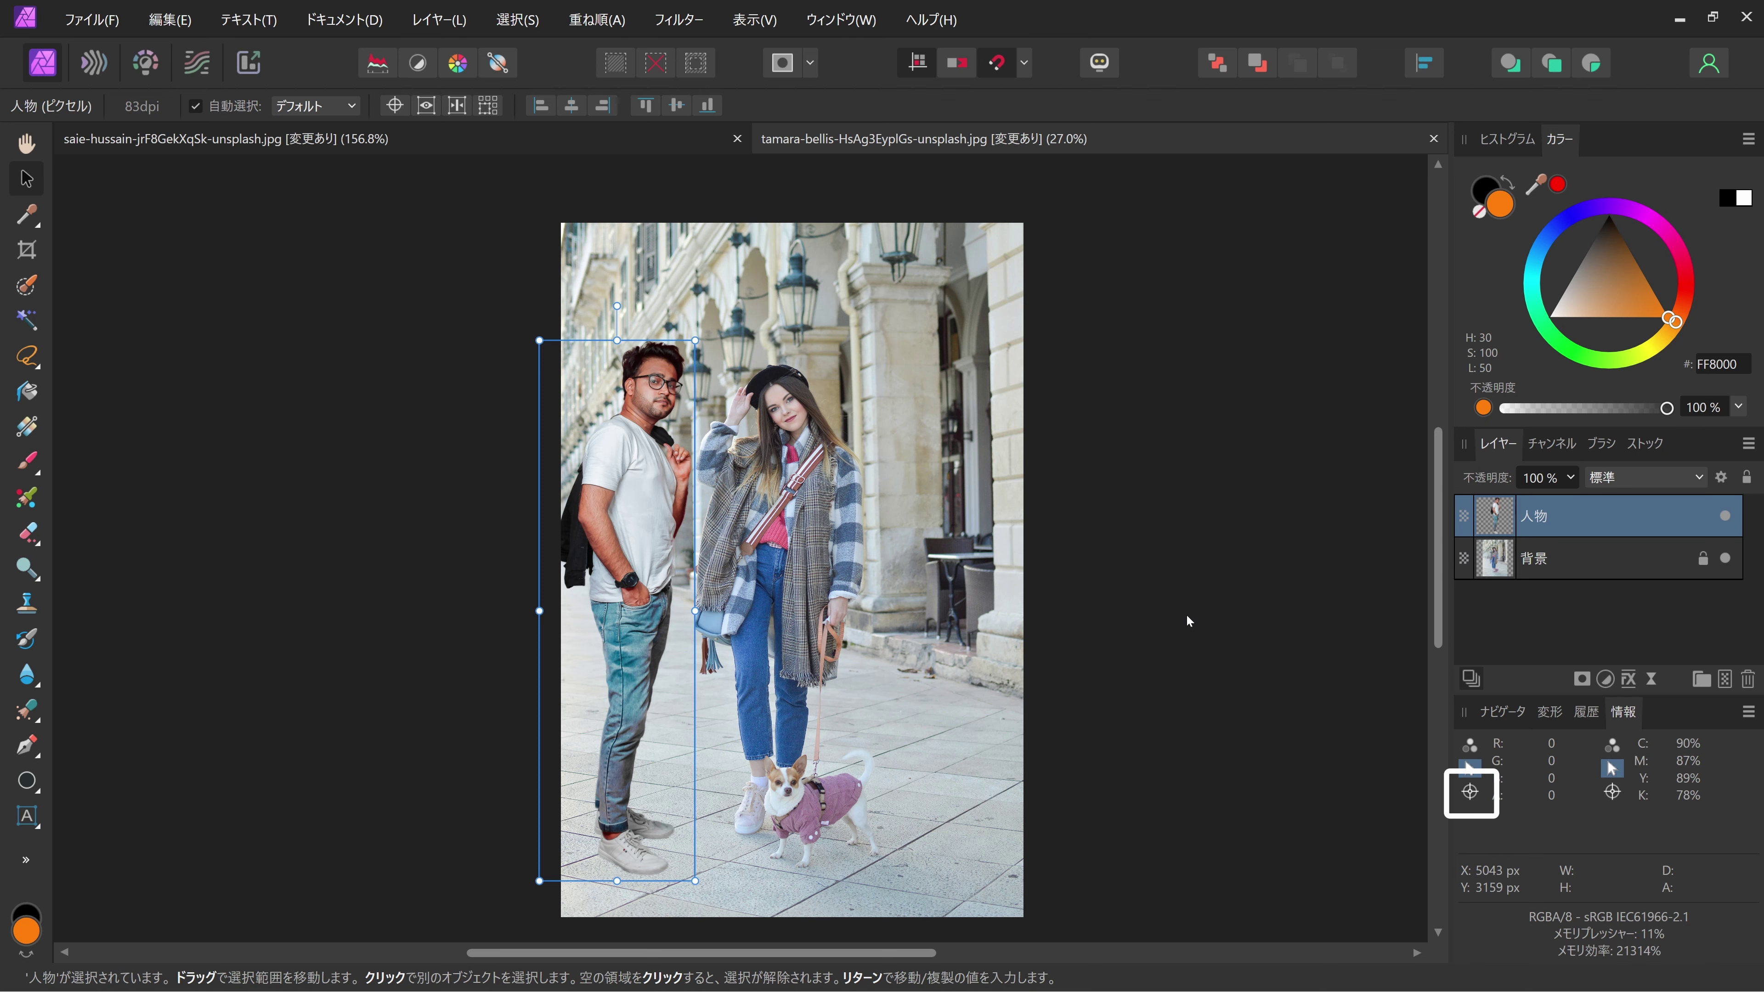
left_click_drag(1469, 792, 757, 401)
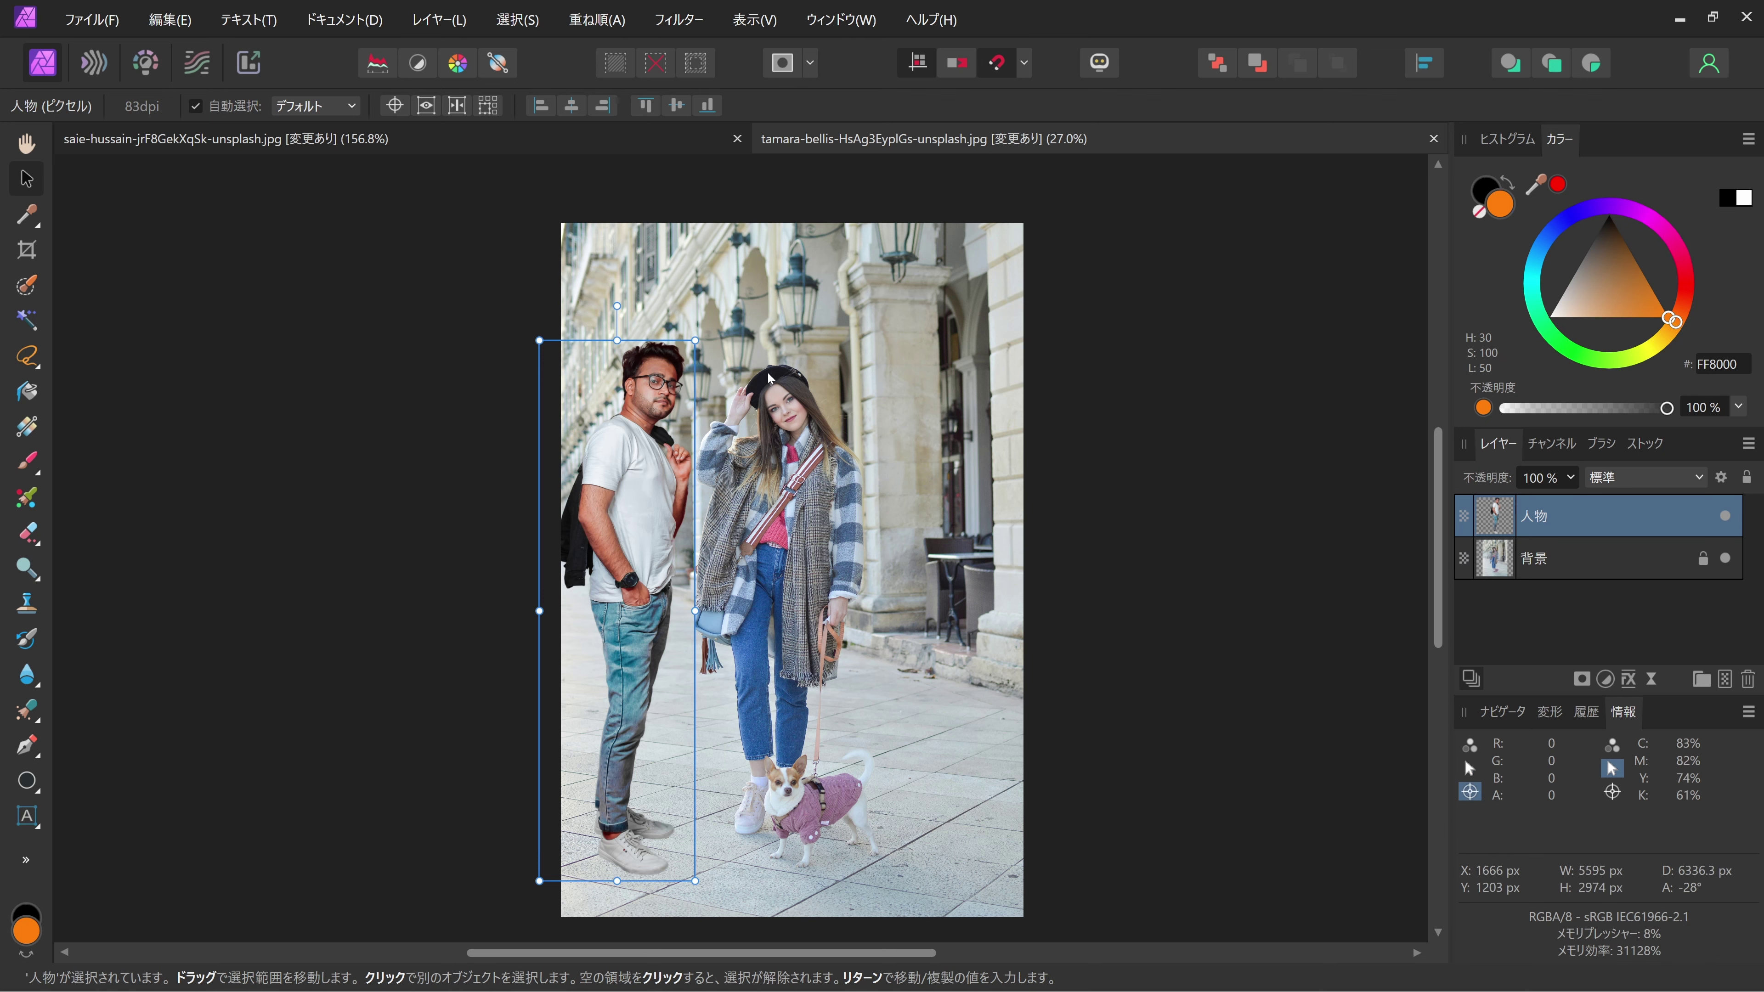
scroll(757, 401, "up", 3)
scroll(757, 401, "up", 2)
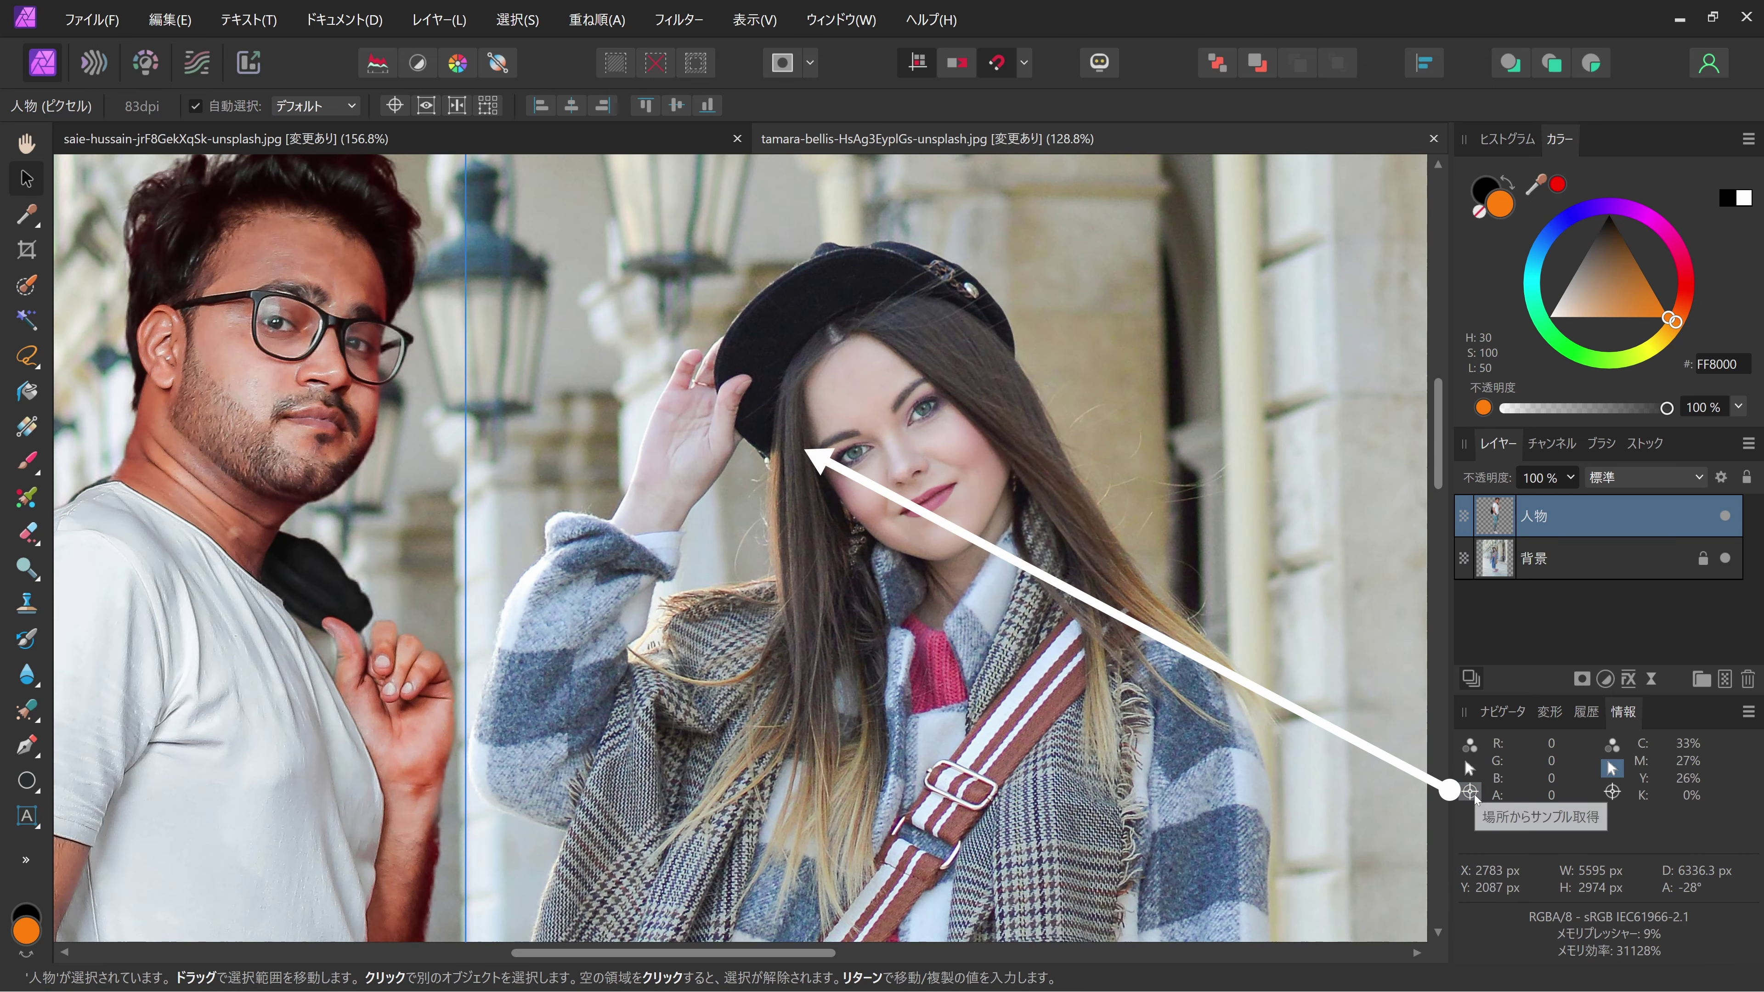
left_click_drag(1469, 794, 752, 437)
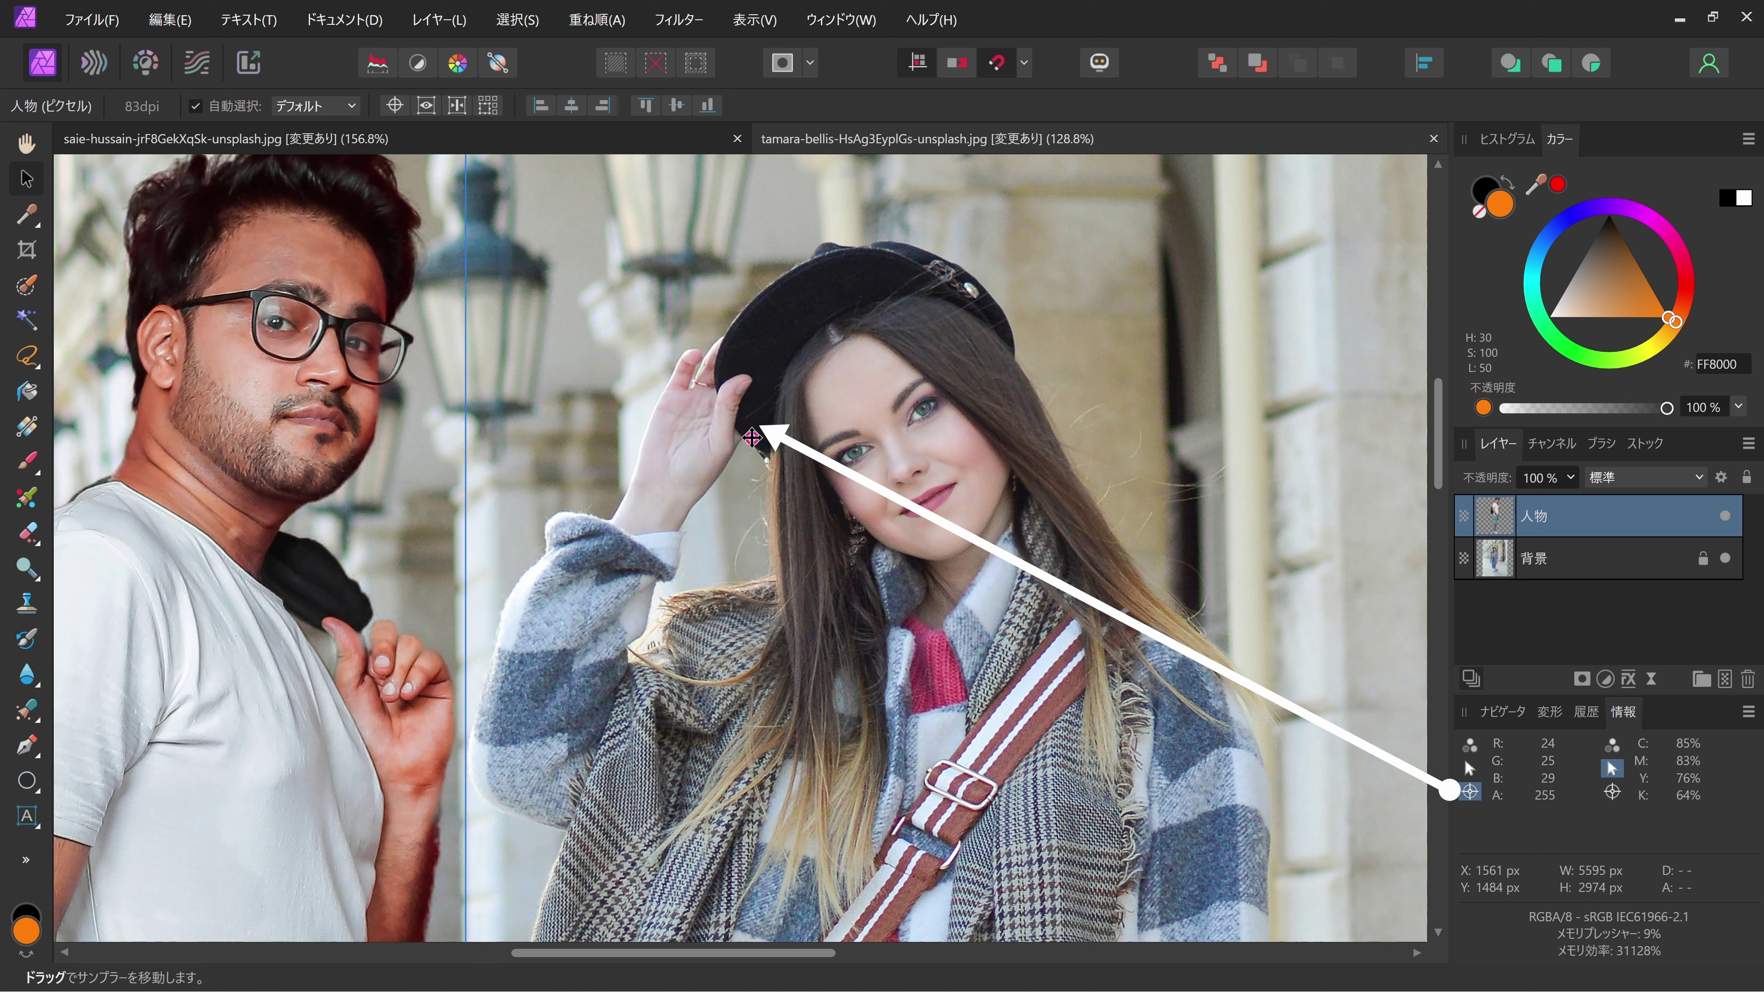
left_click_drag(757, 430, 762, 418)
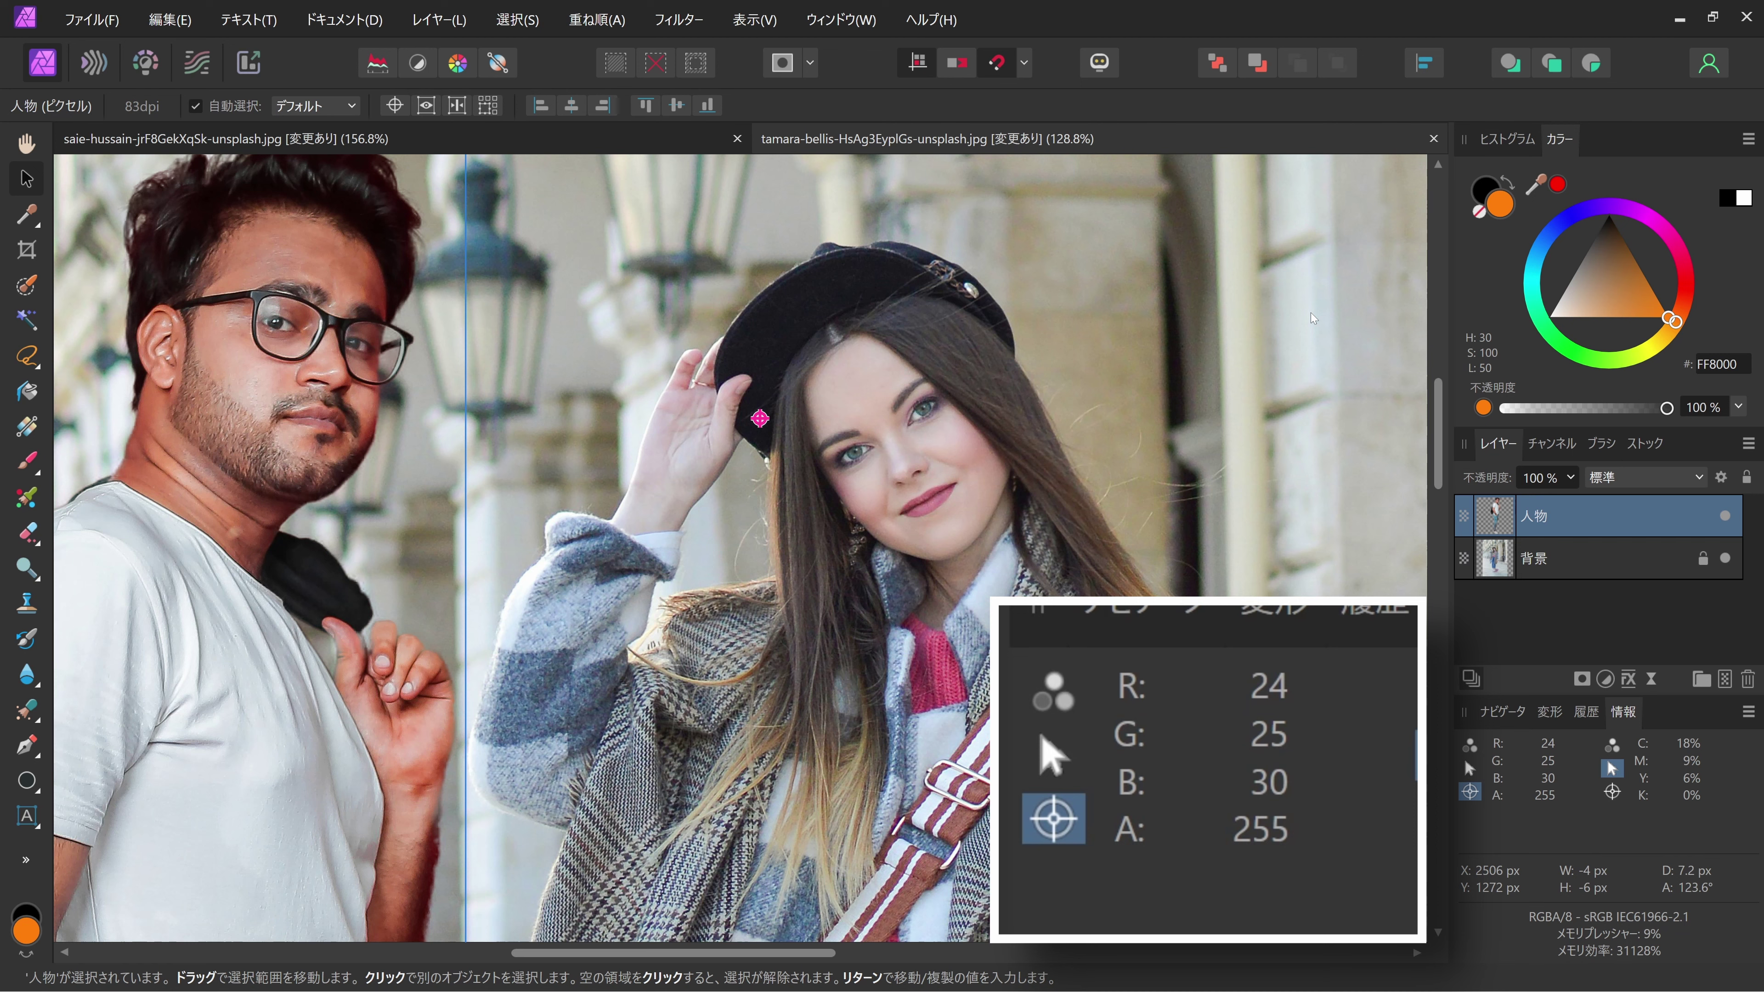
Step: Place a second colour sampler on the man's black jacket
scroll(621, 611, "down", 2)
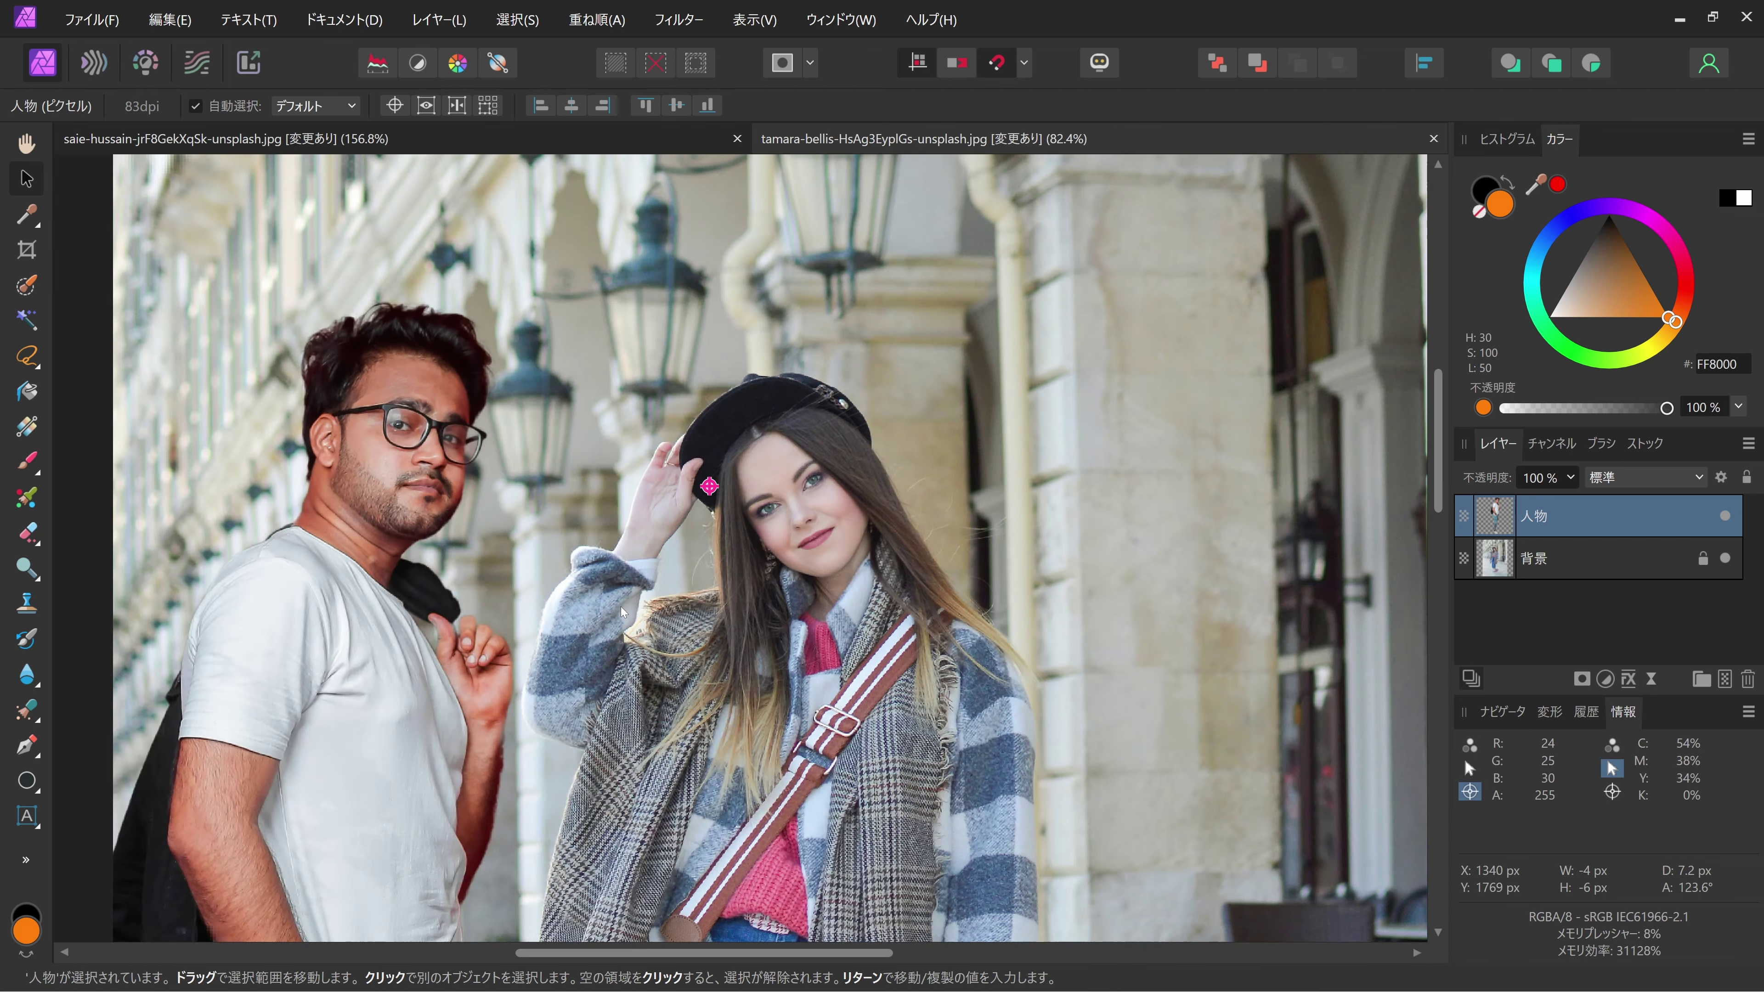
left_click_drag(621, 611, 922, 403)
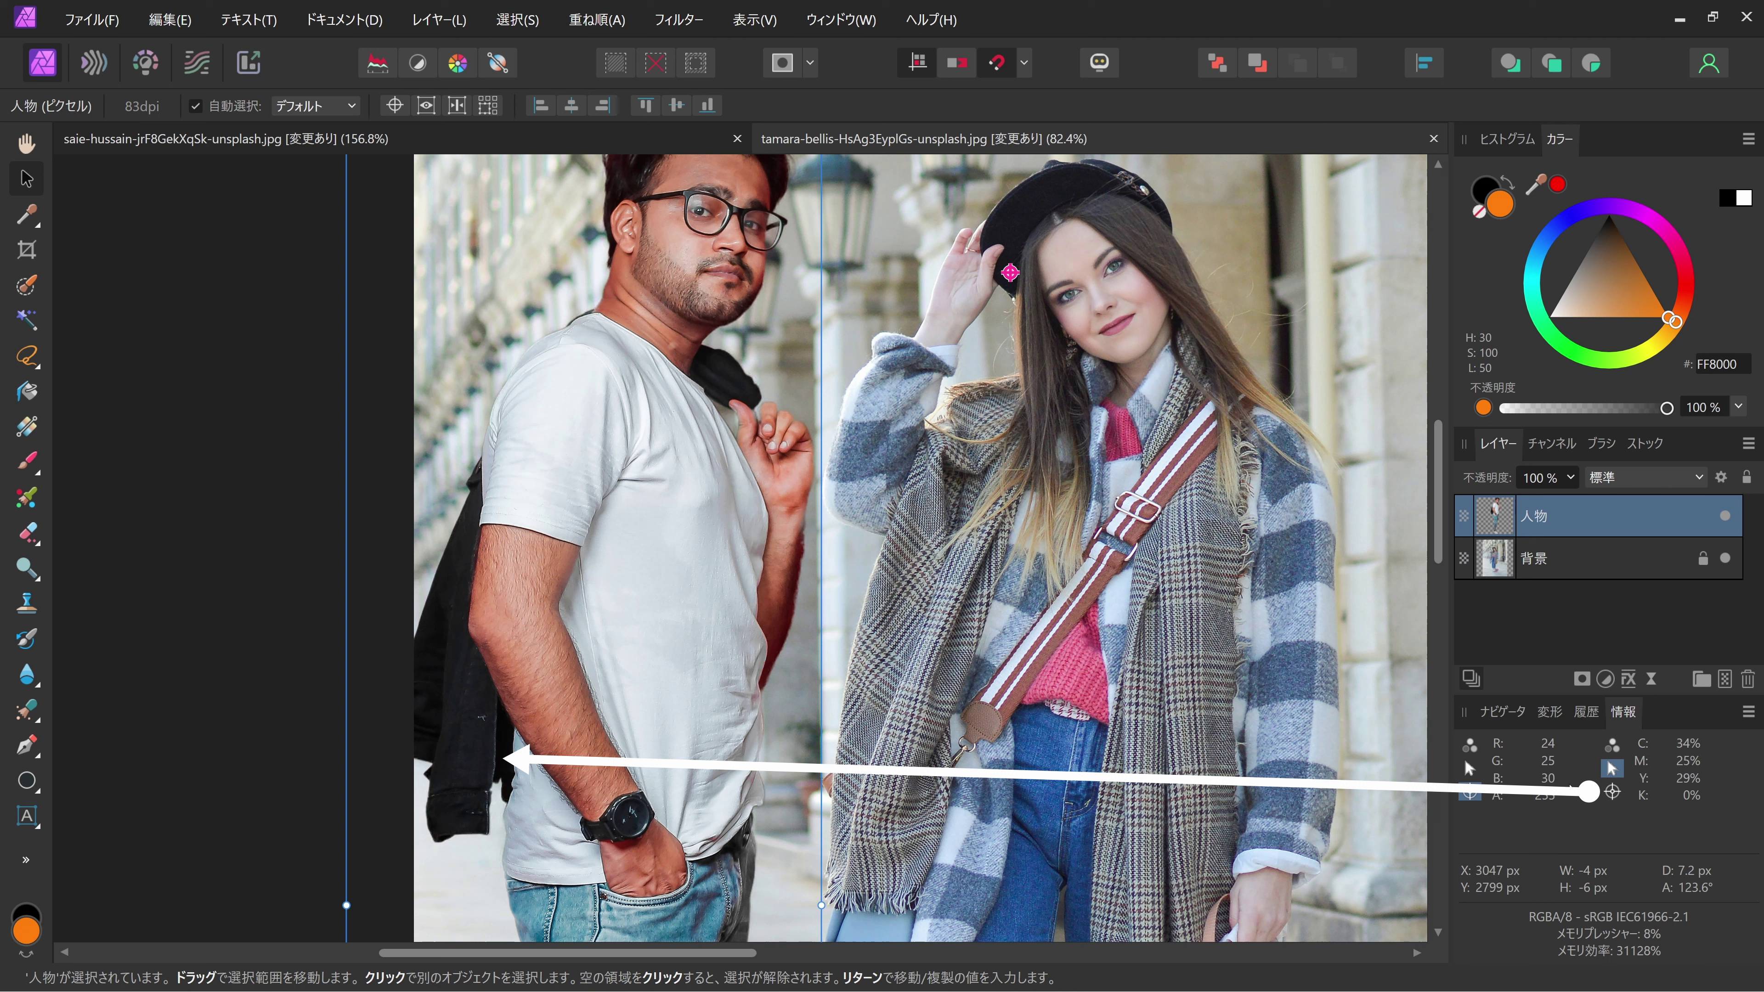
mouse_move(1612, 793)
left_mouse_down()
mouse_move(530, 780)
mouse_move(504, 760)
left_mouse_up()
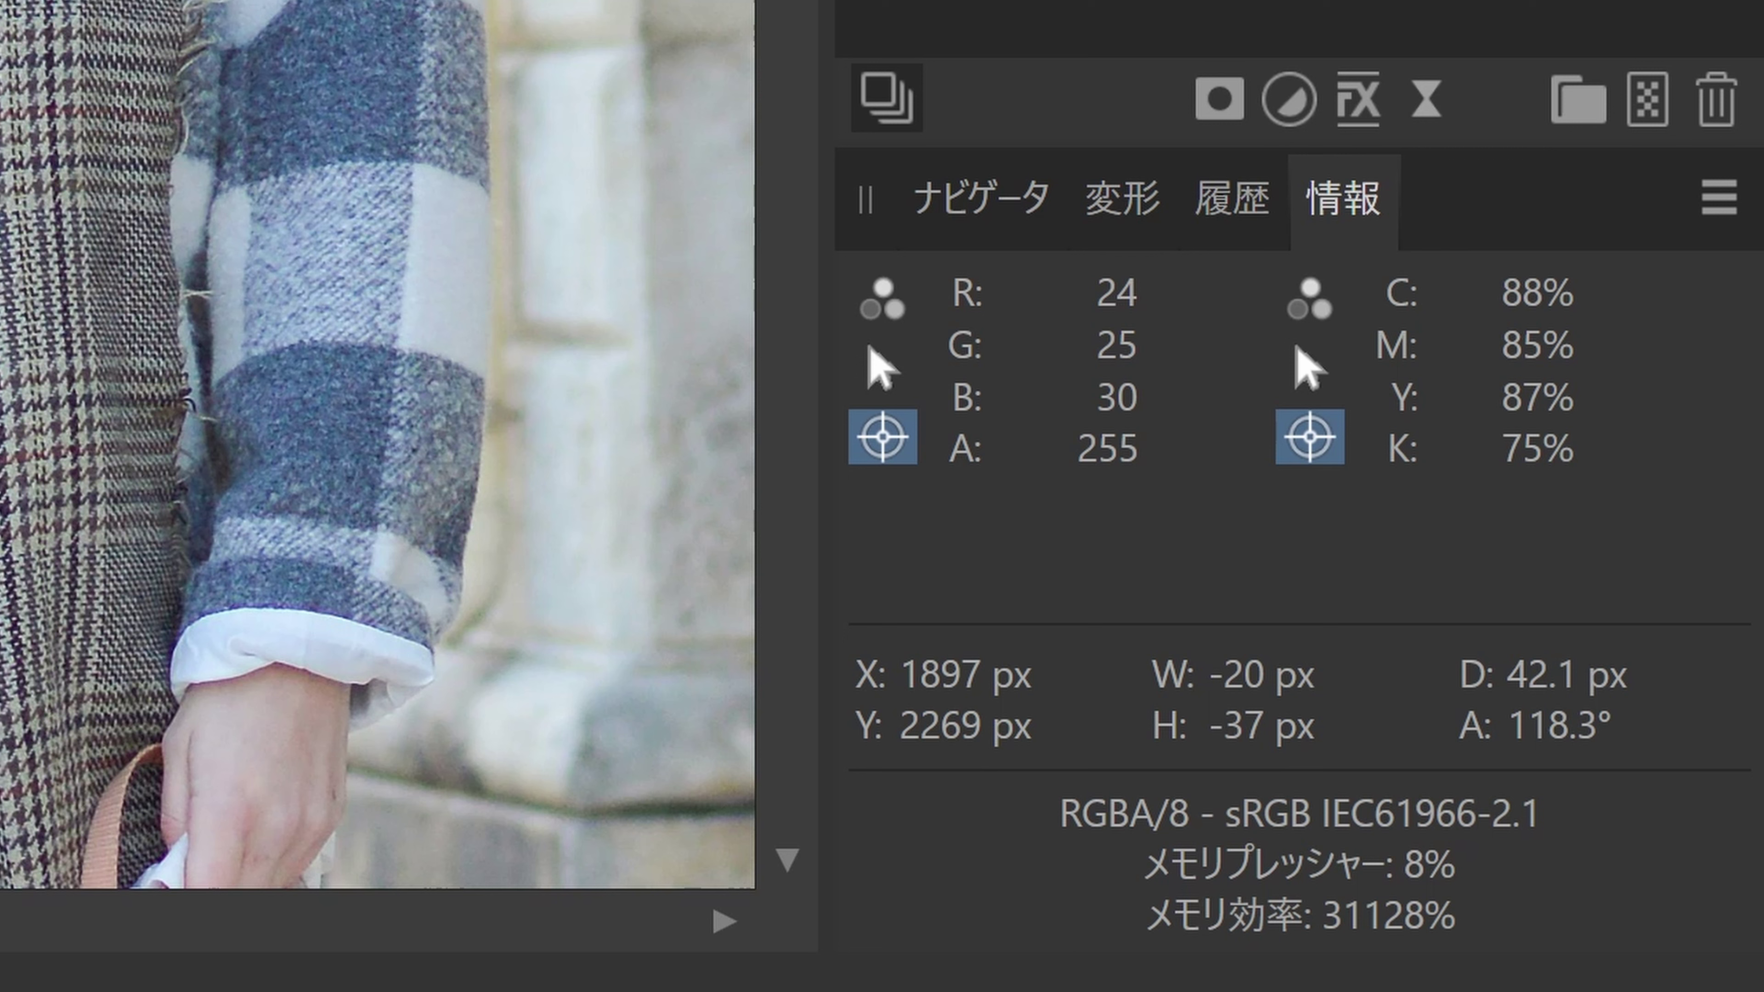
Step: Switch the second Info readout to RGB, comparing 8, 8, 8 against 24, 25, 30
left_click(1314, 303)
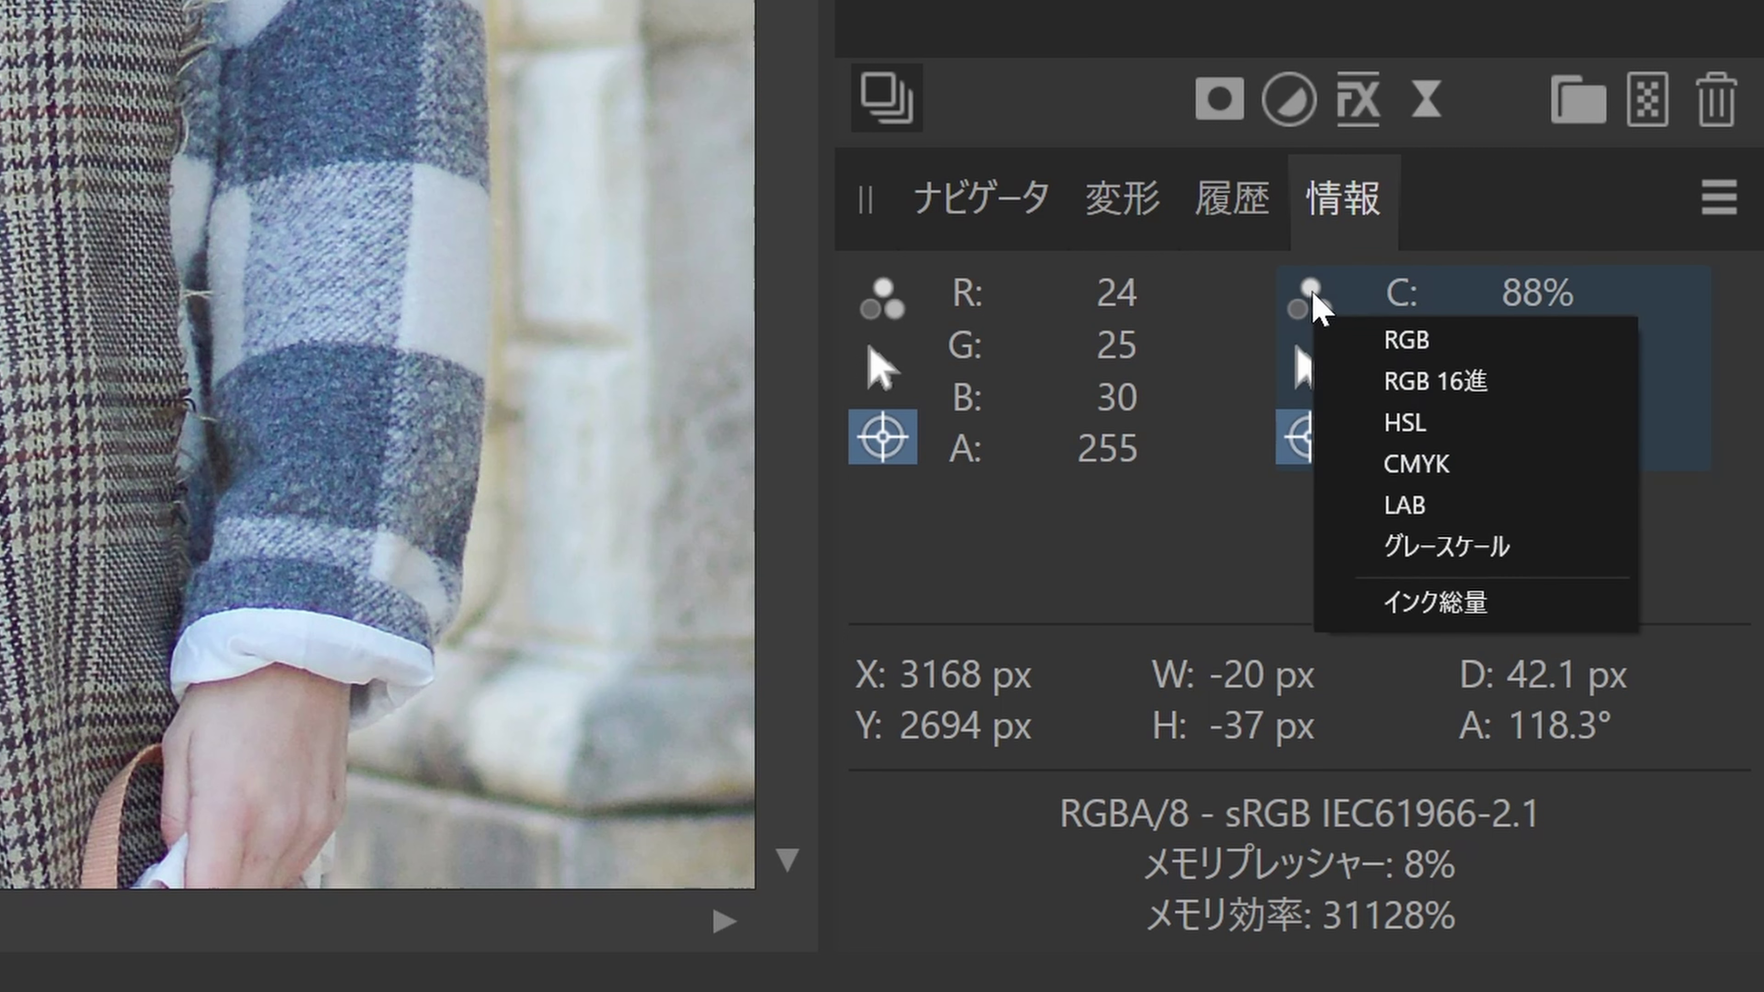
left_click(1439, 343)
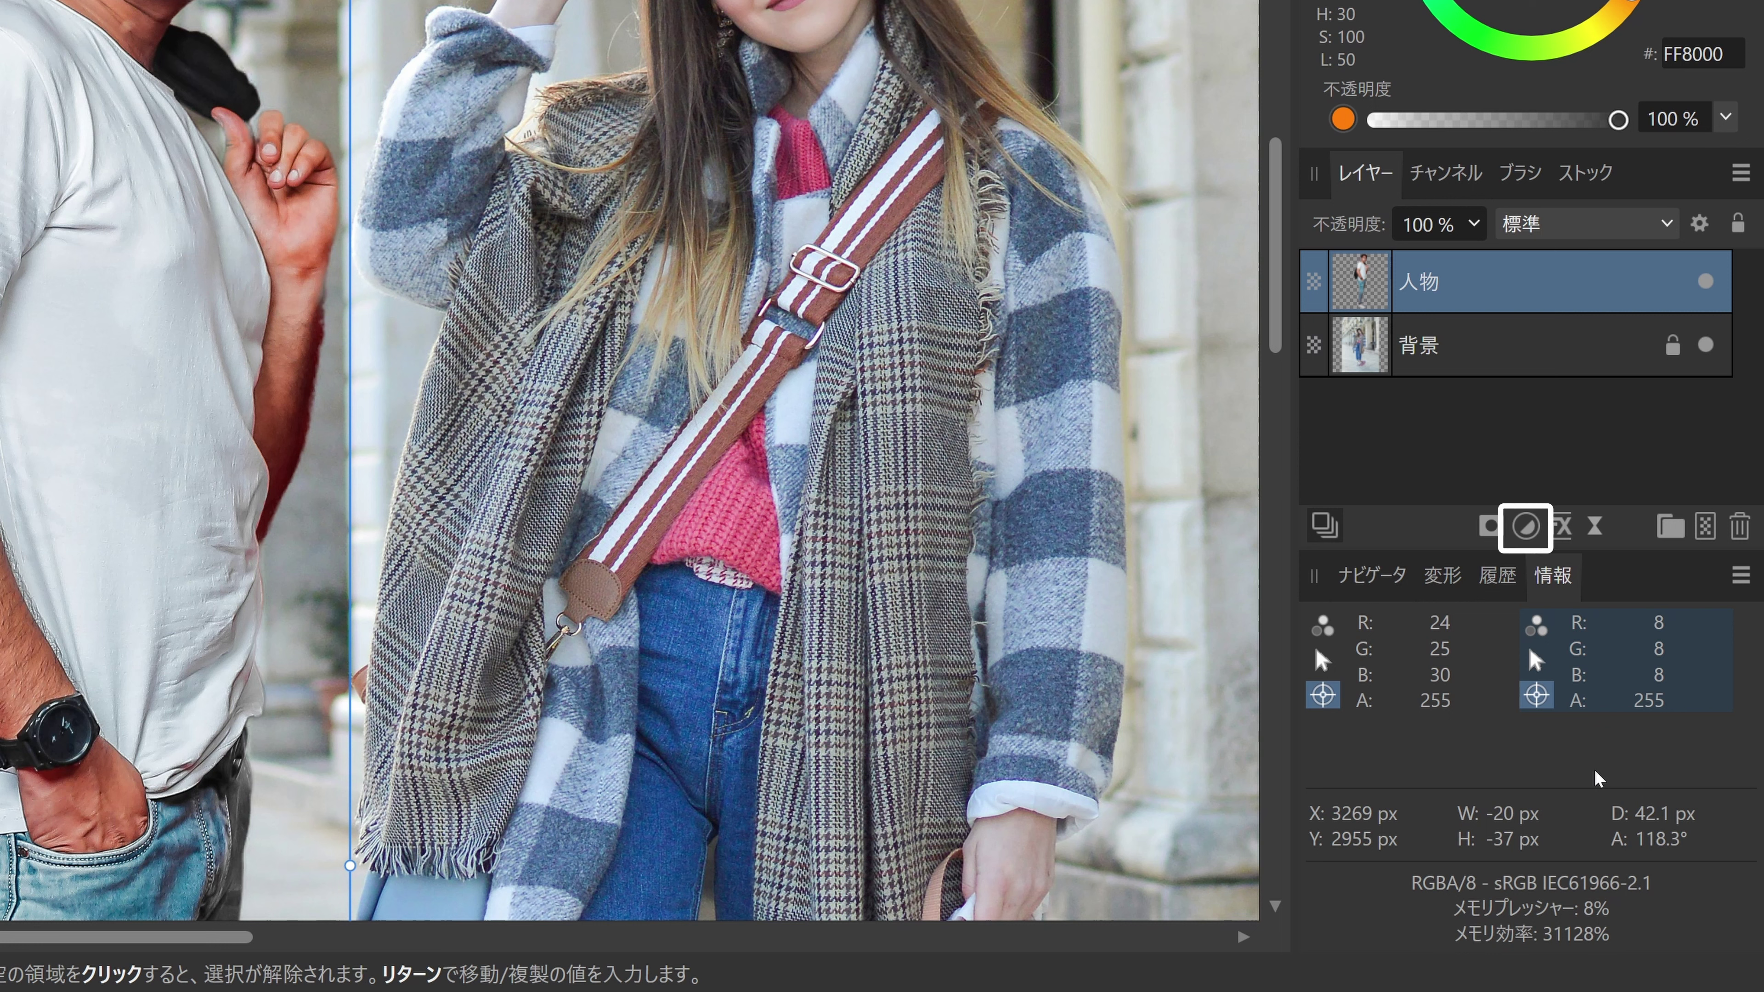
Step: Add a Curves adjustment to the man and raise the red black point to 0.069
left_click(1530, 529)
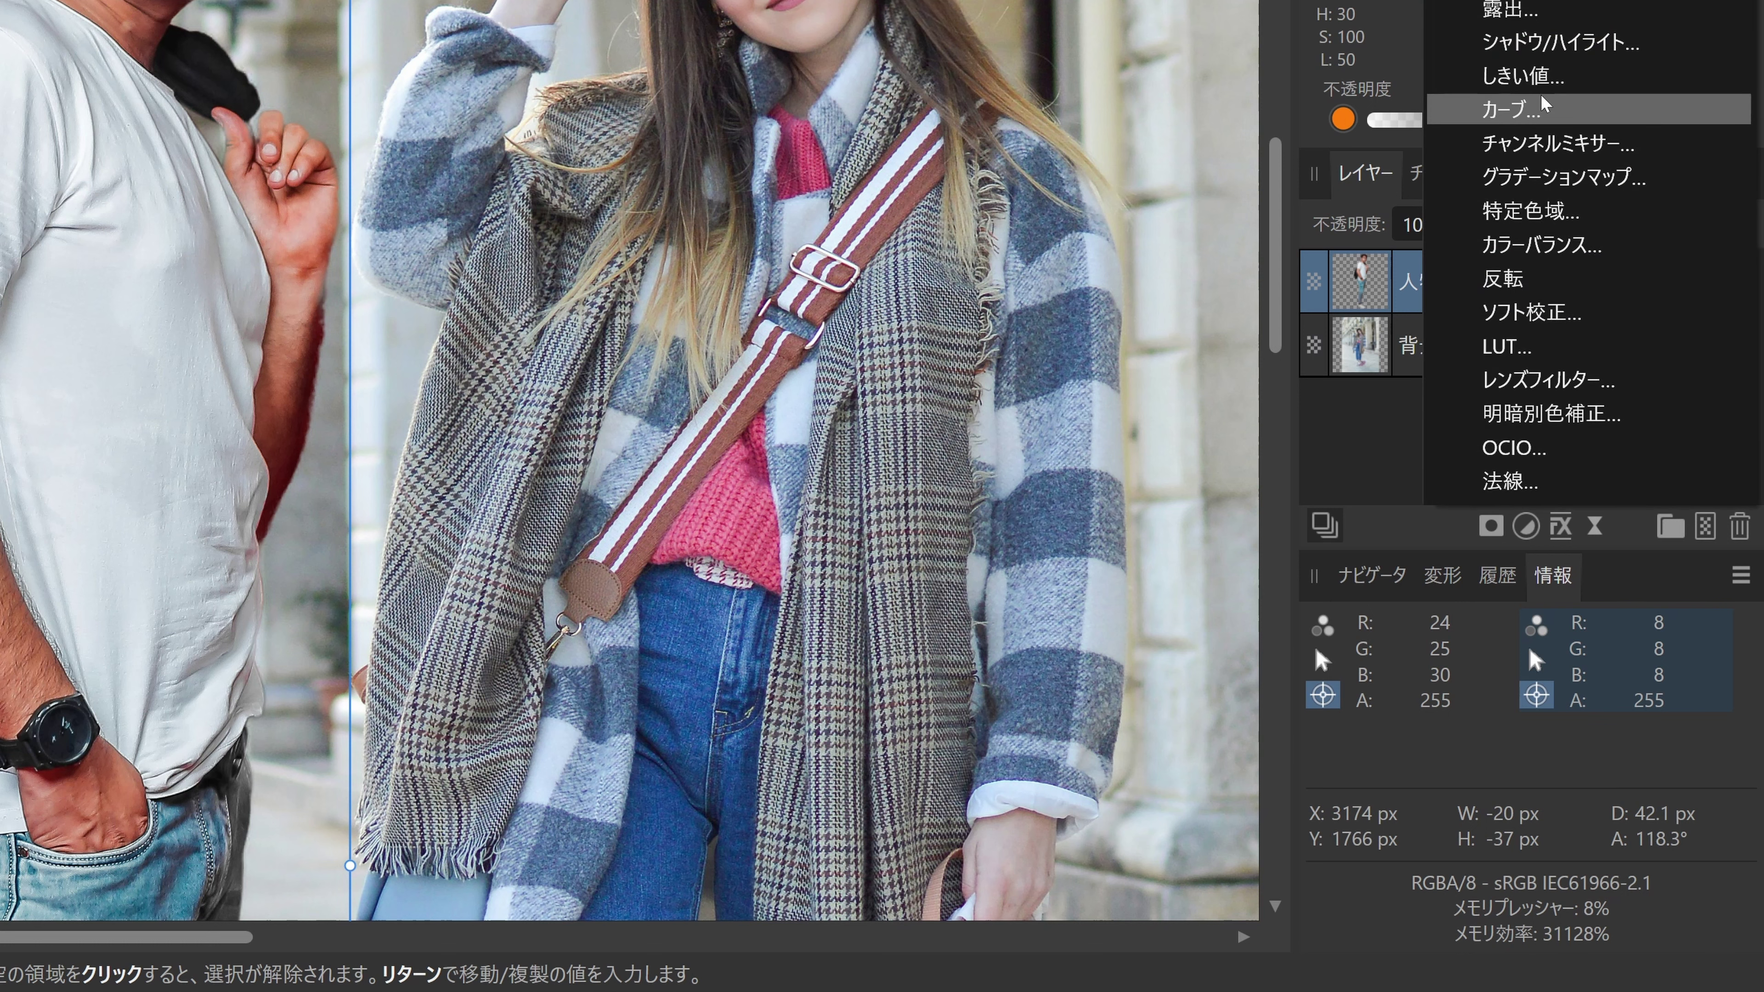
left_click(1528, 108)
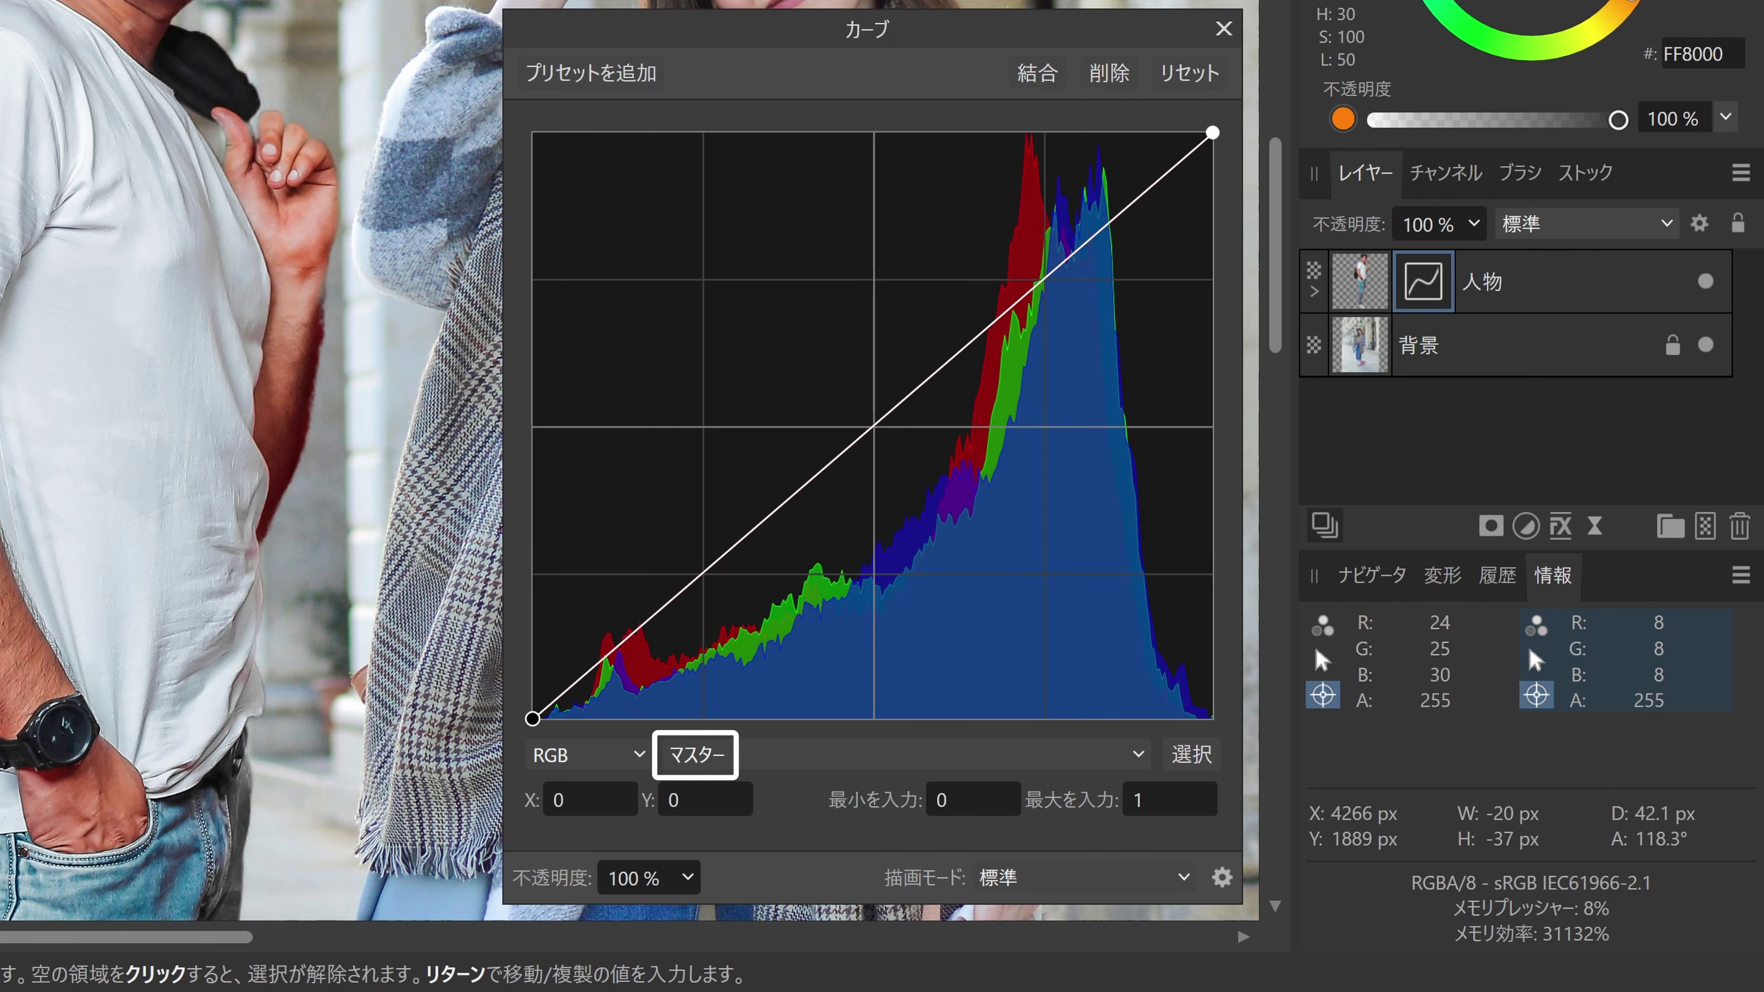
left_click(886, 764)
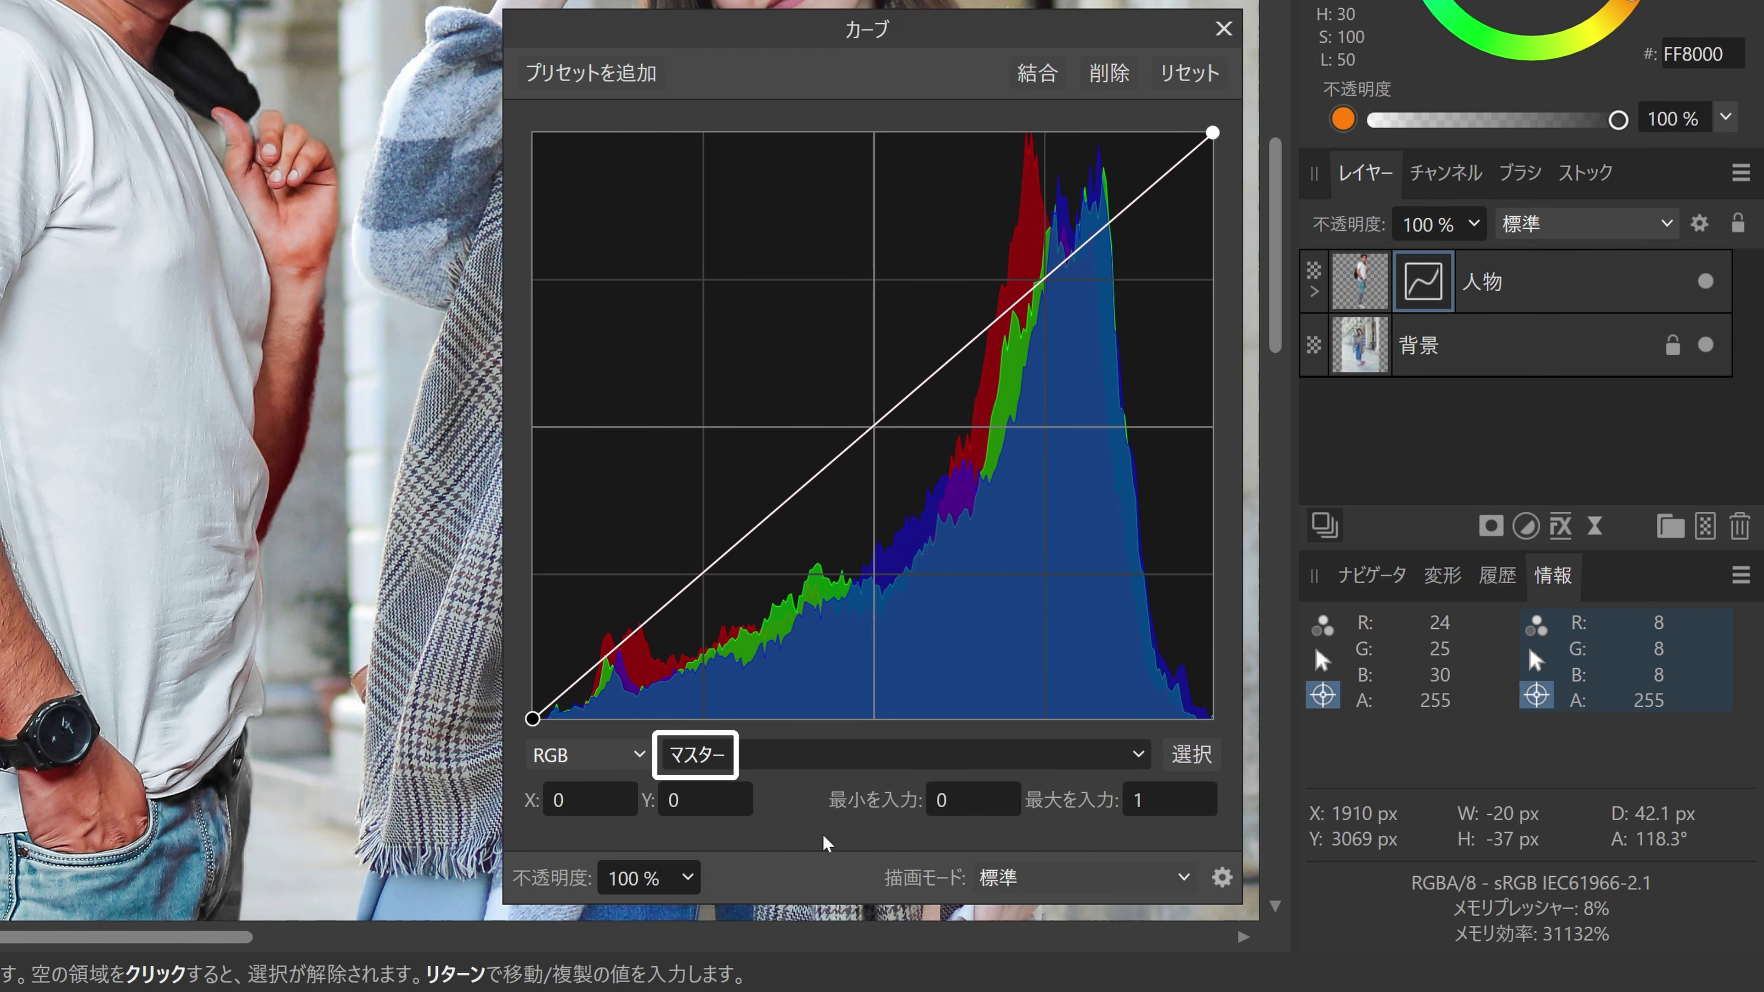
key("Down")
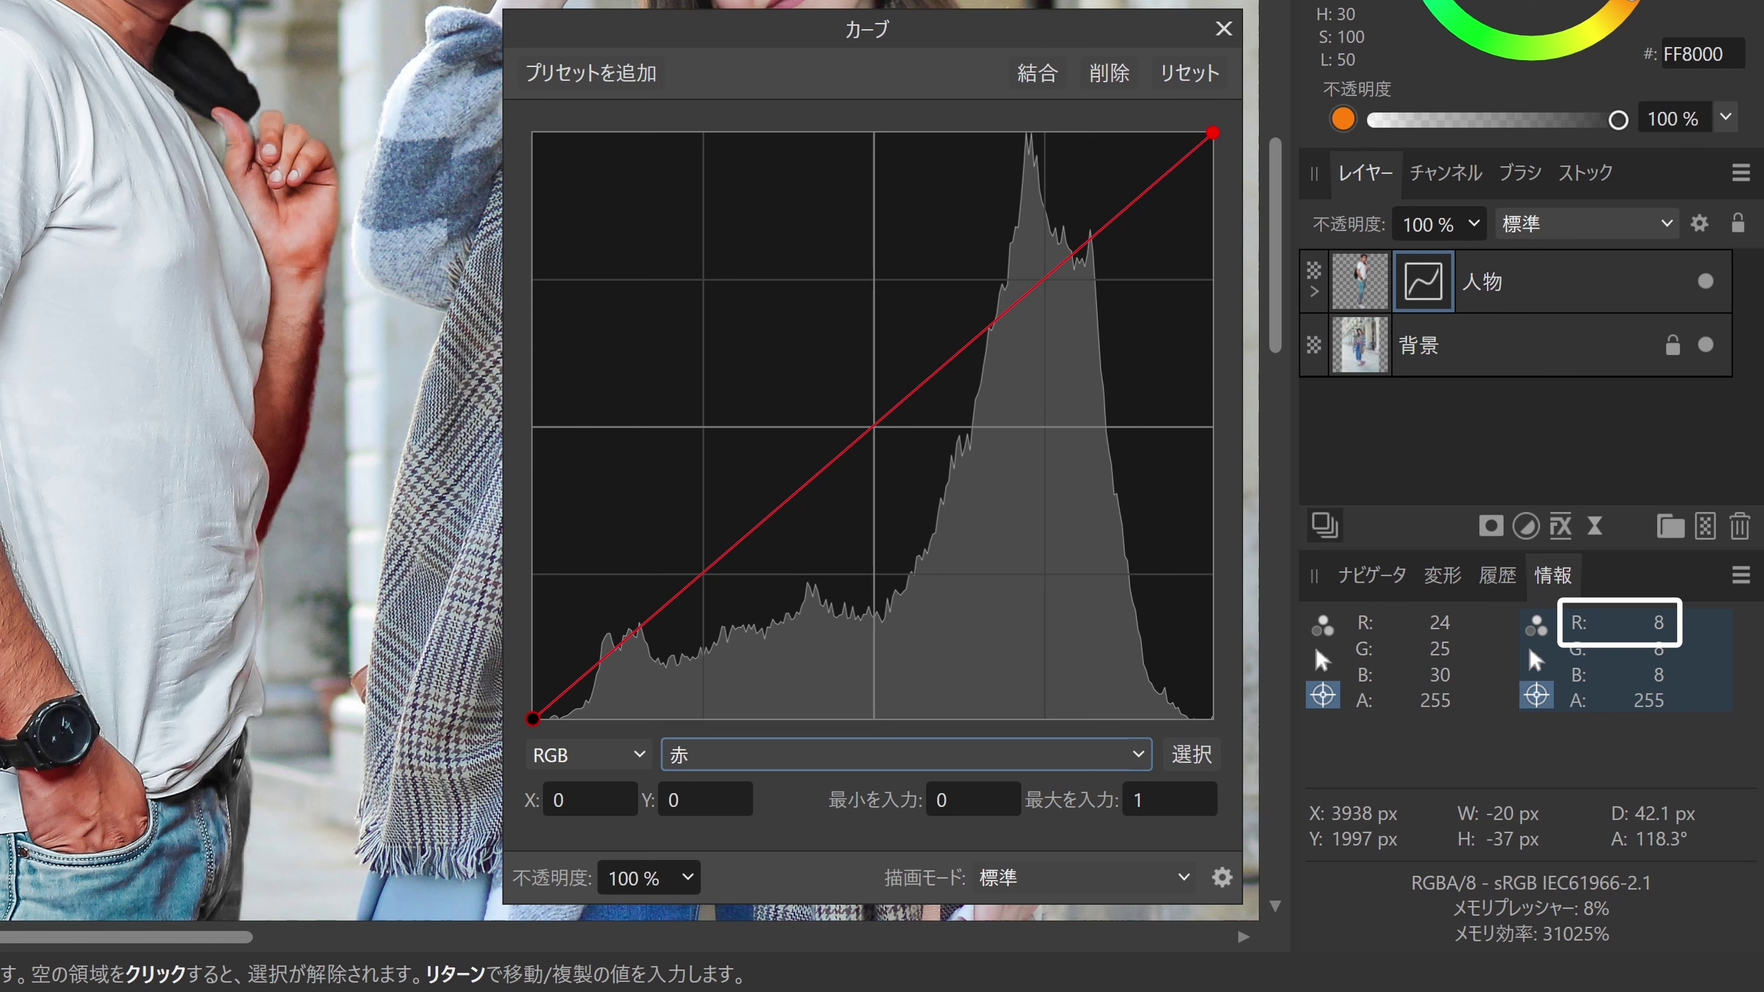
left_click(532, 719)
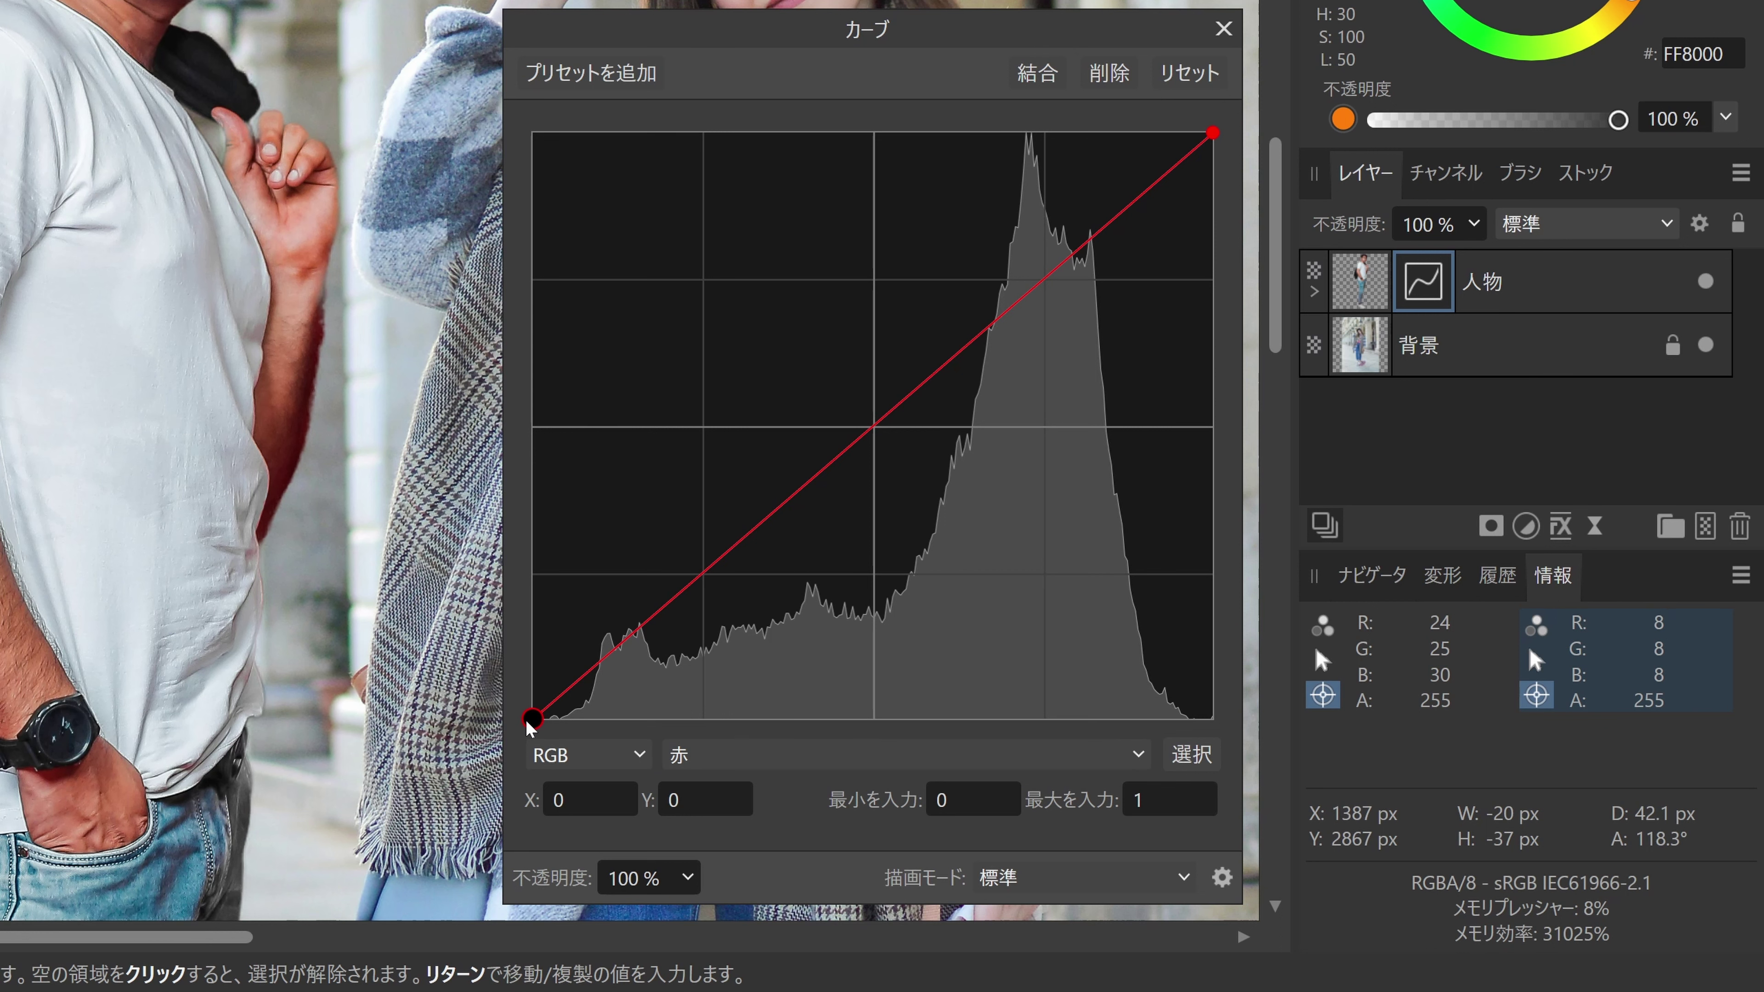
left_click_drag(526, 722, 511, 681)
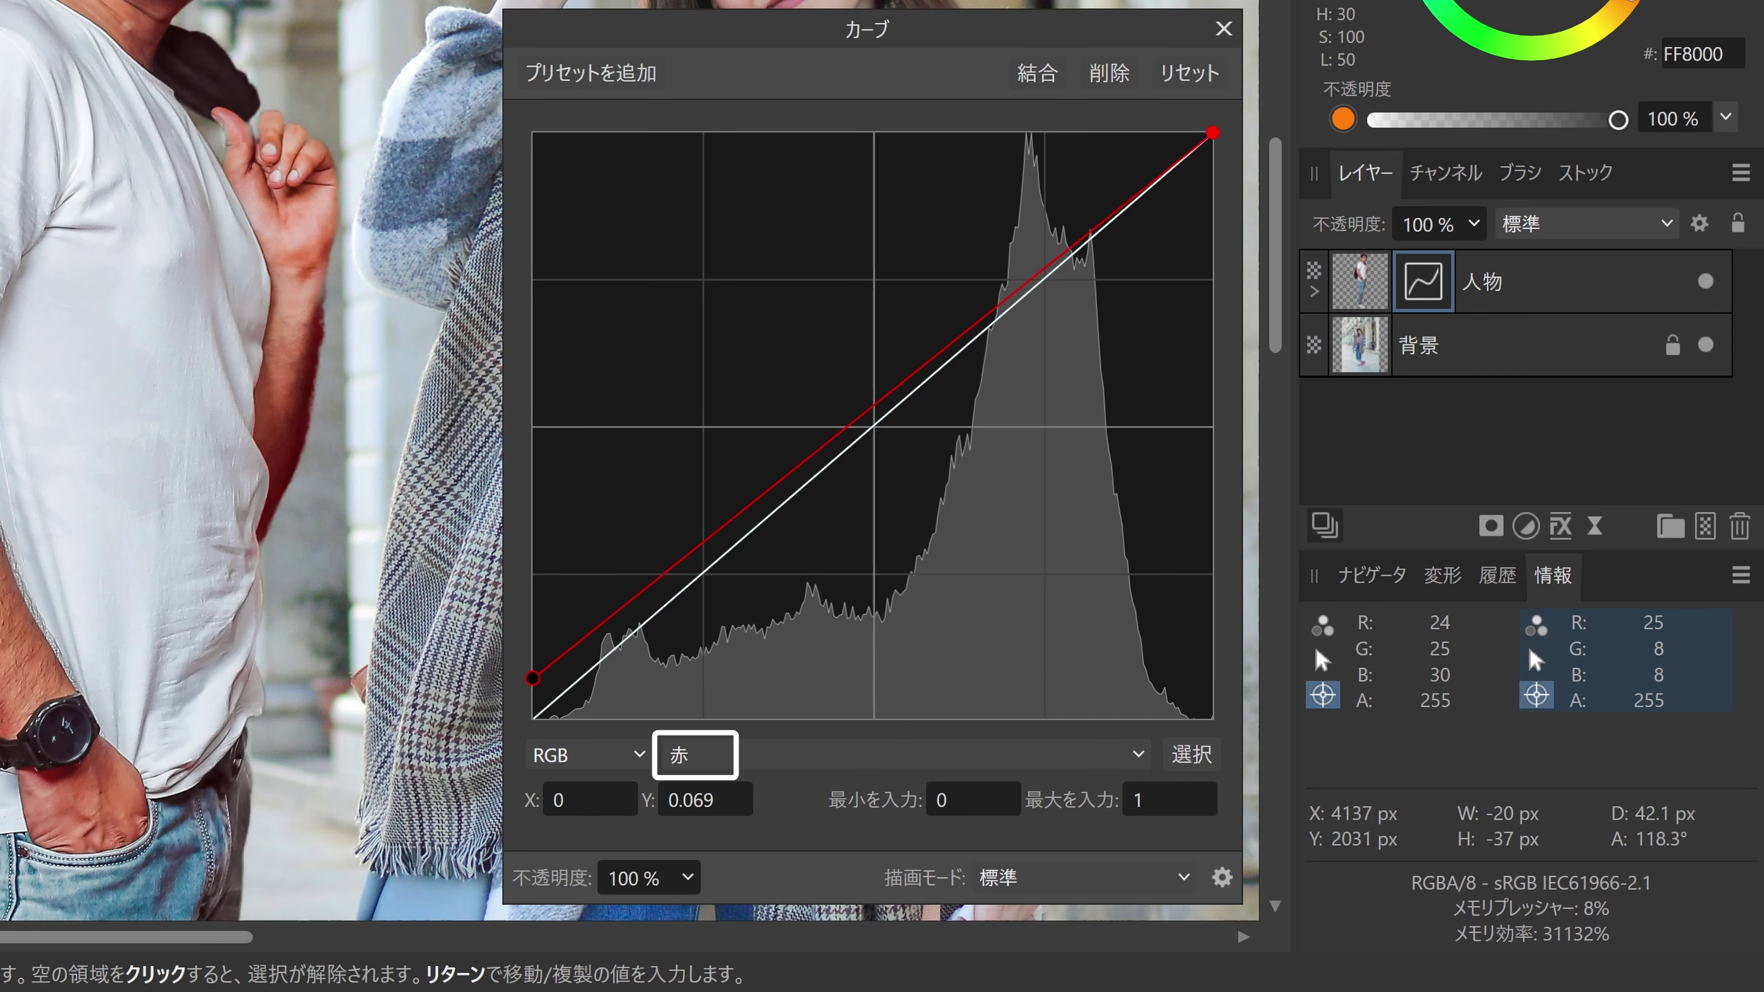
Step: Set the green curve's black point to 0.07, lifting the sampled green from 15 to 25
left_click(782, 765)
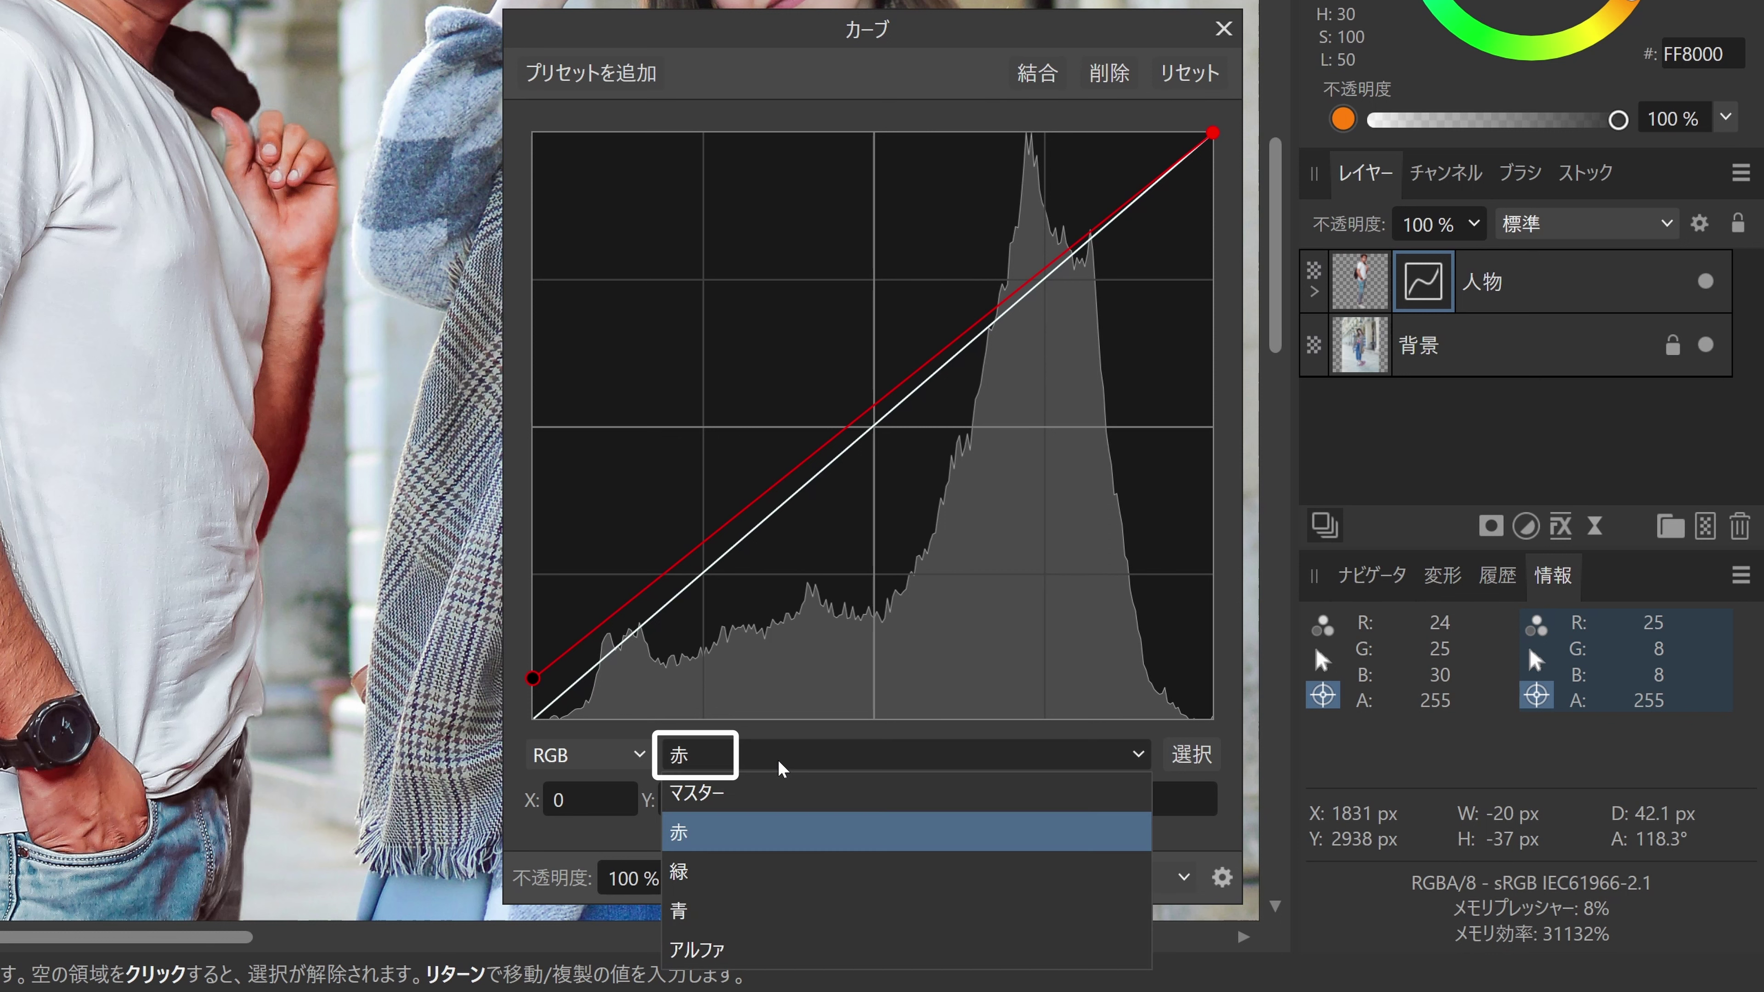
left_click(714, 877)
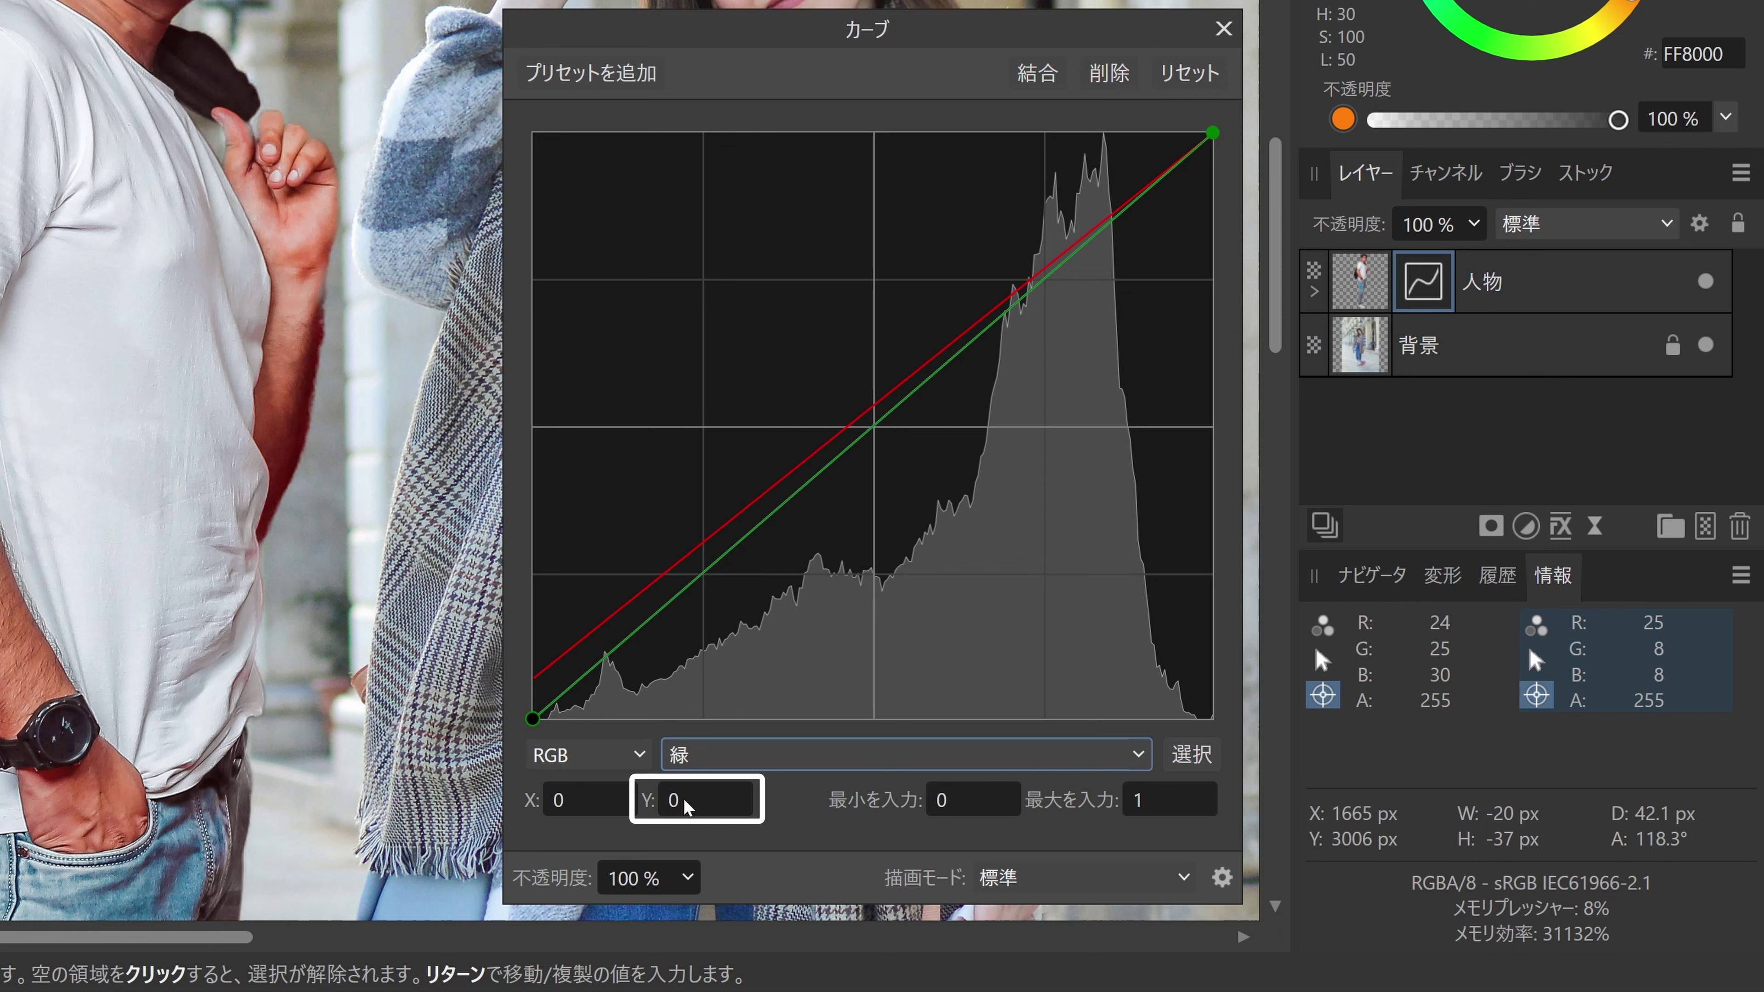
scroll(684, 798, "up", 1)
scroll(729, 798, "up", 1)
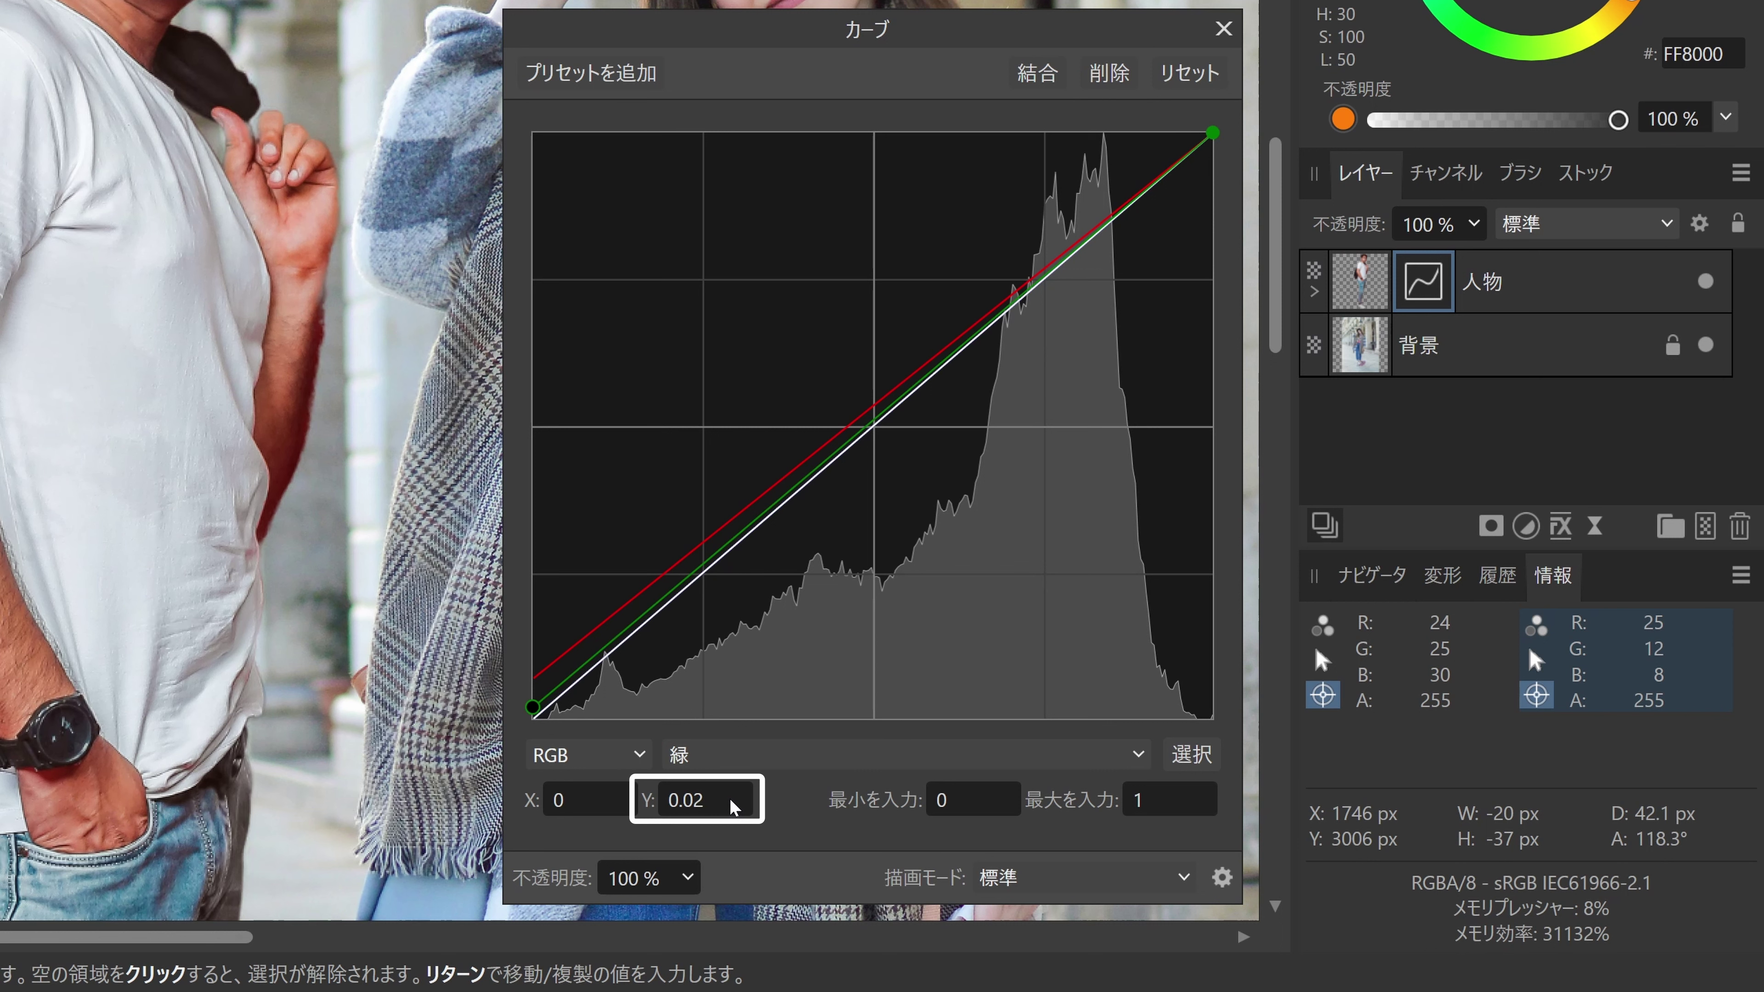
scroll(725, 798, "up", 1)
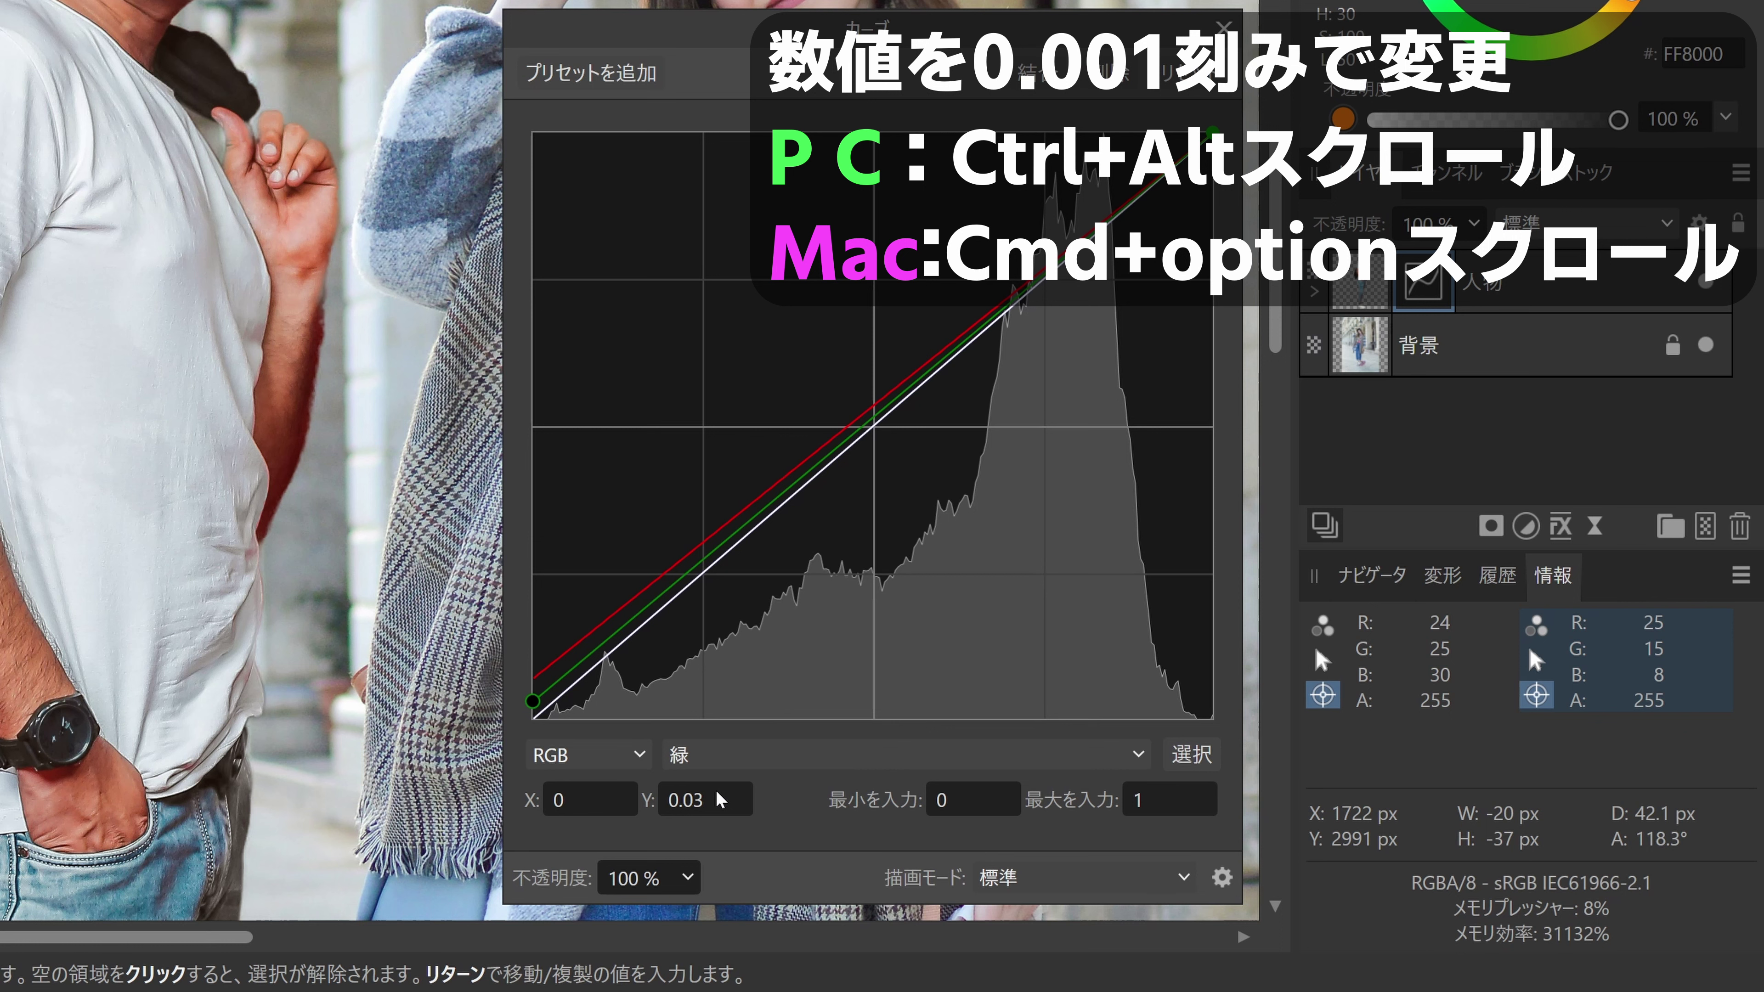
scroll(730, 793, "up", 2)
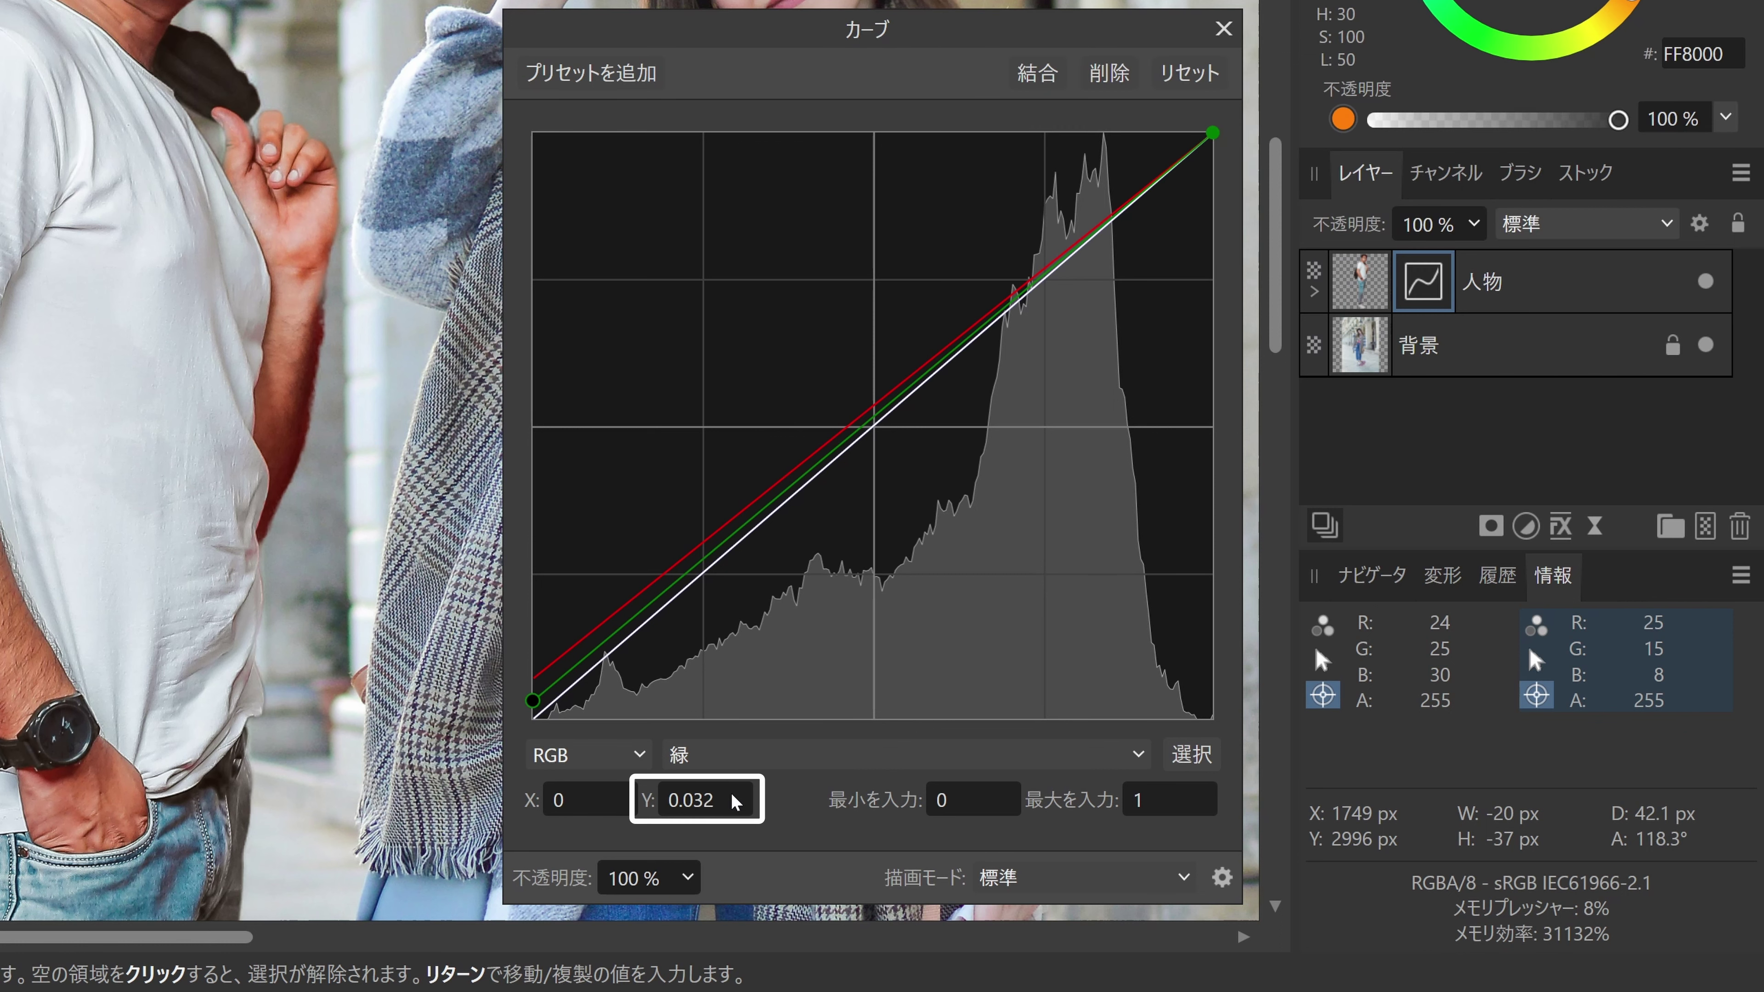
scroll(730, 792, "up", 1)
scroll(730, 793, "down", 2)
scroll(730, 792, "down", 1)
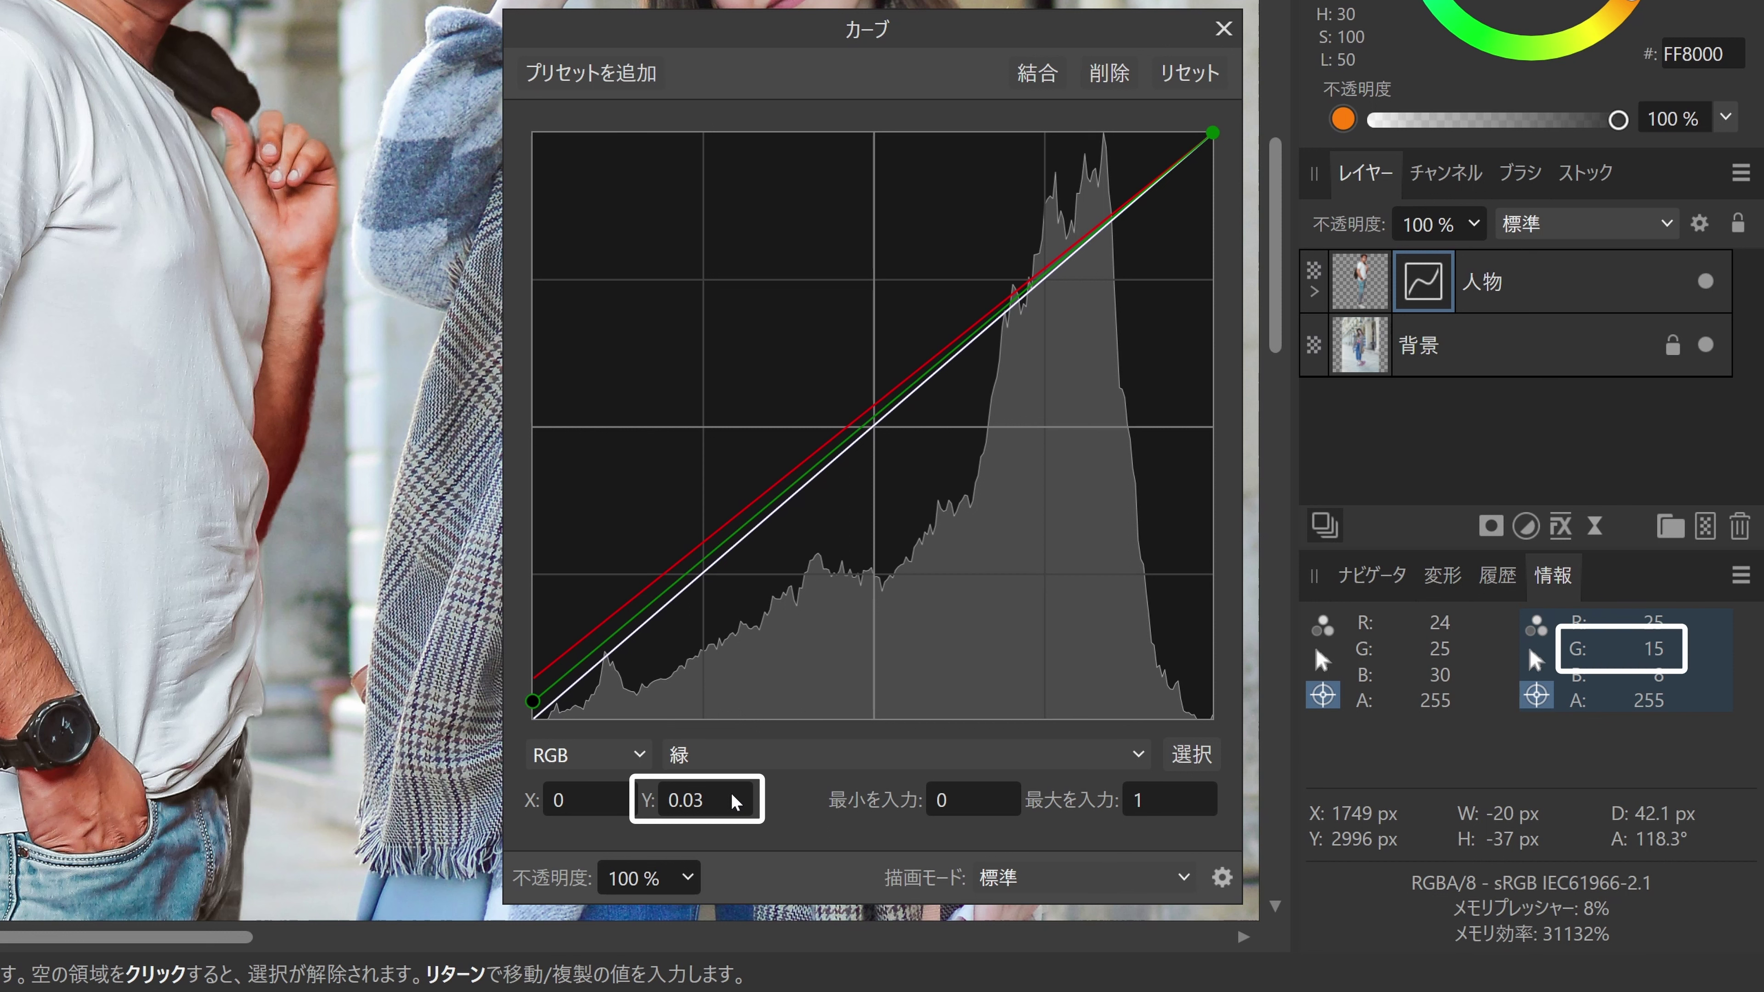
scroll(730, 793, "up", 1)
scroll(731, 793, "up", 1)
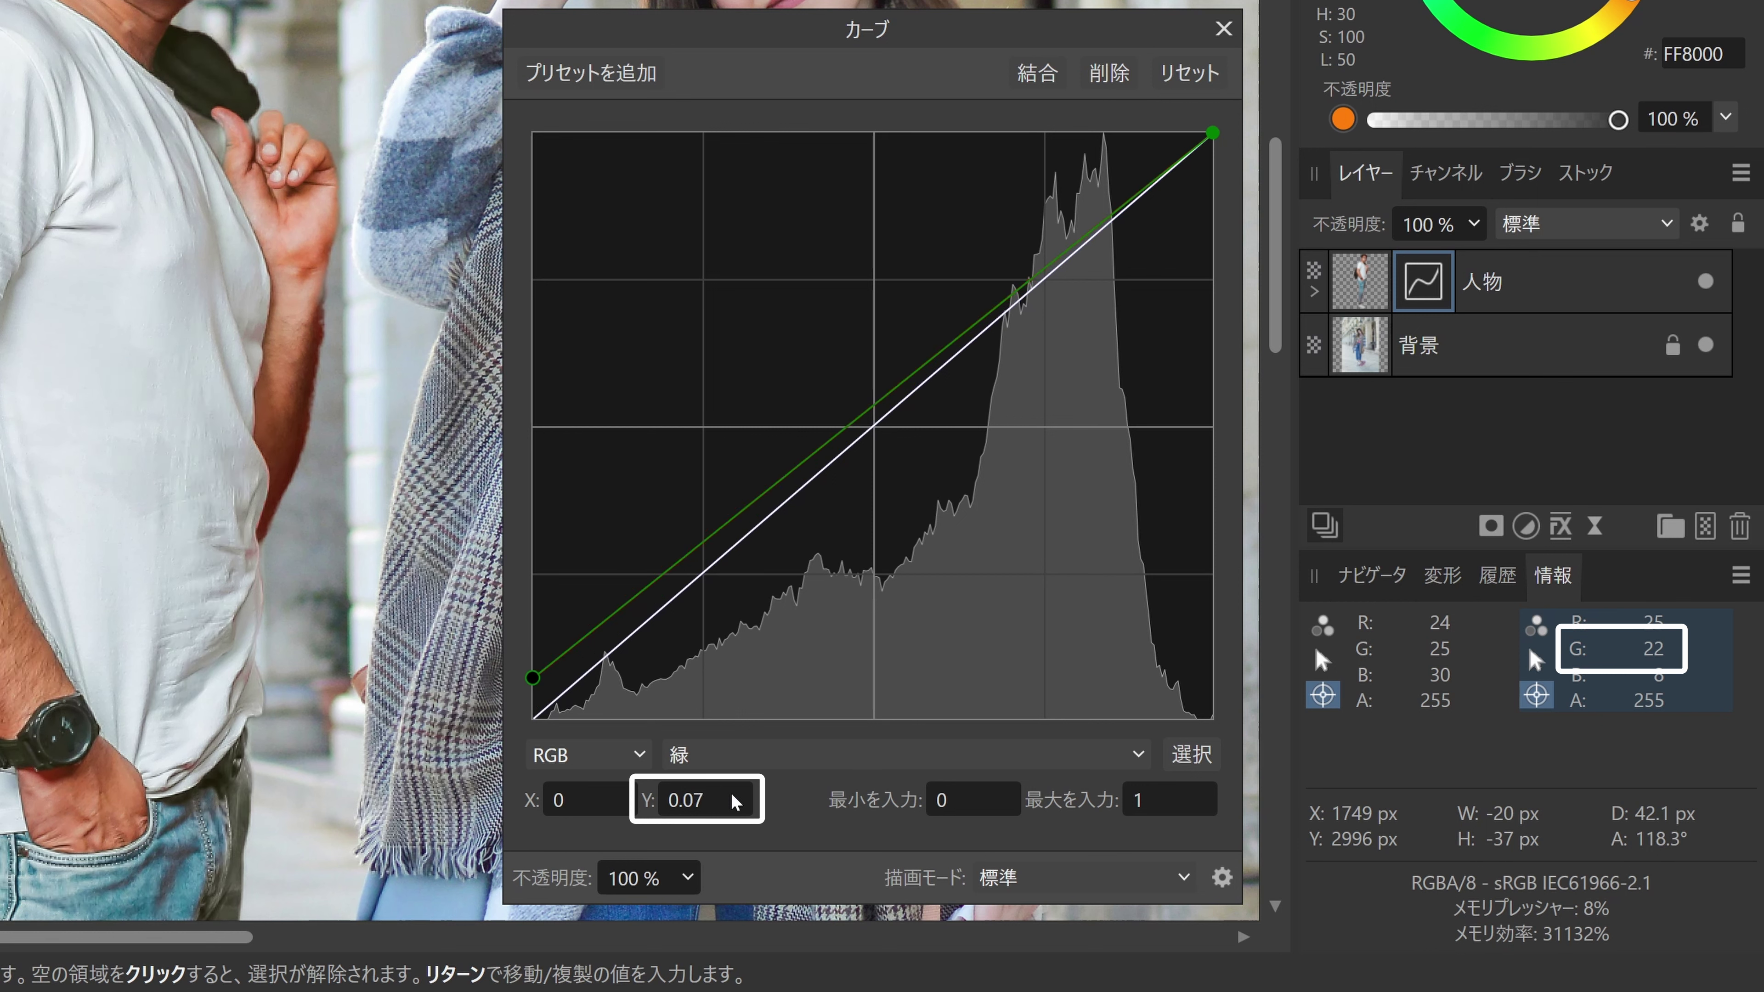
scroll(730, 793, "up", 1)
scroll(731, 793, "down", 1)
scroll(730, 793, "down", 1)
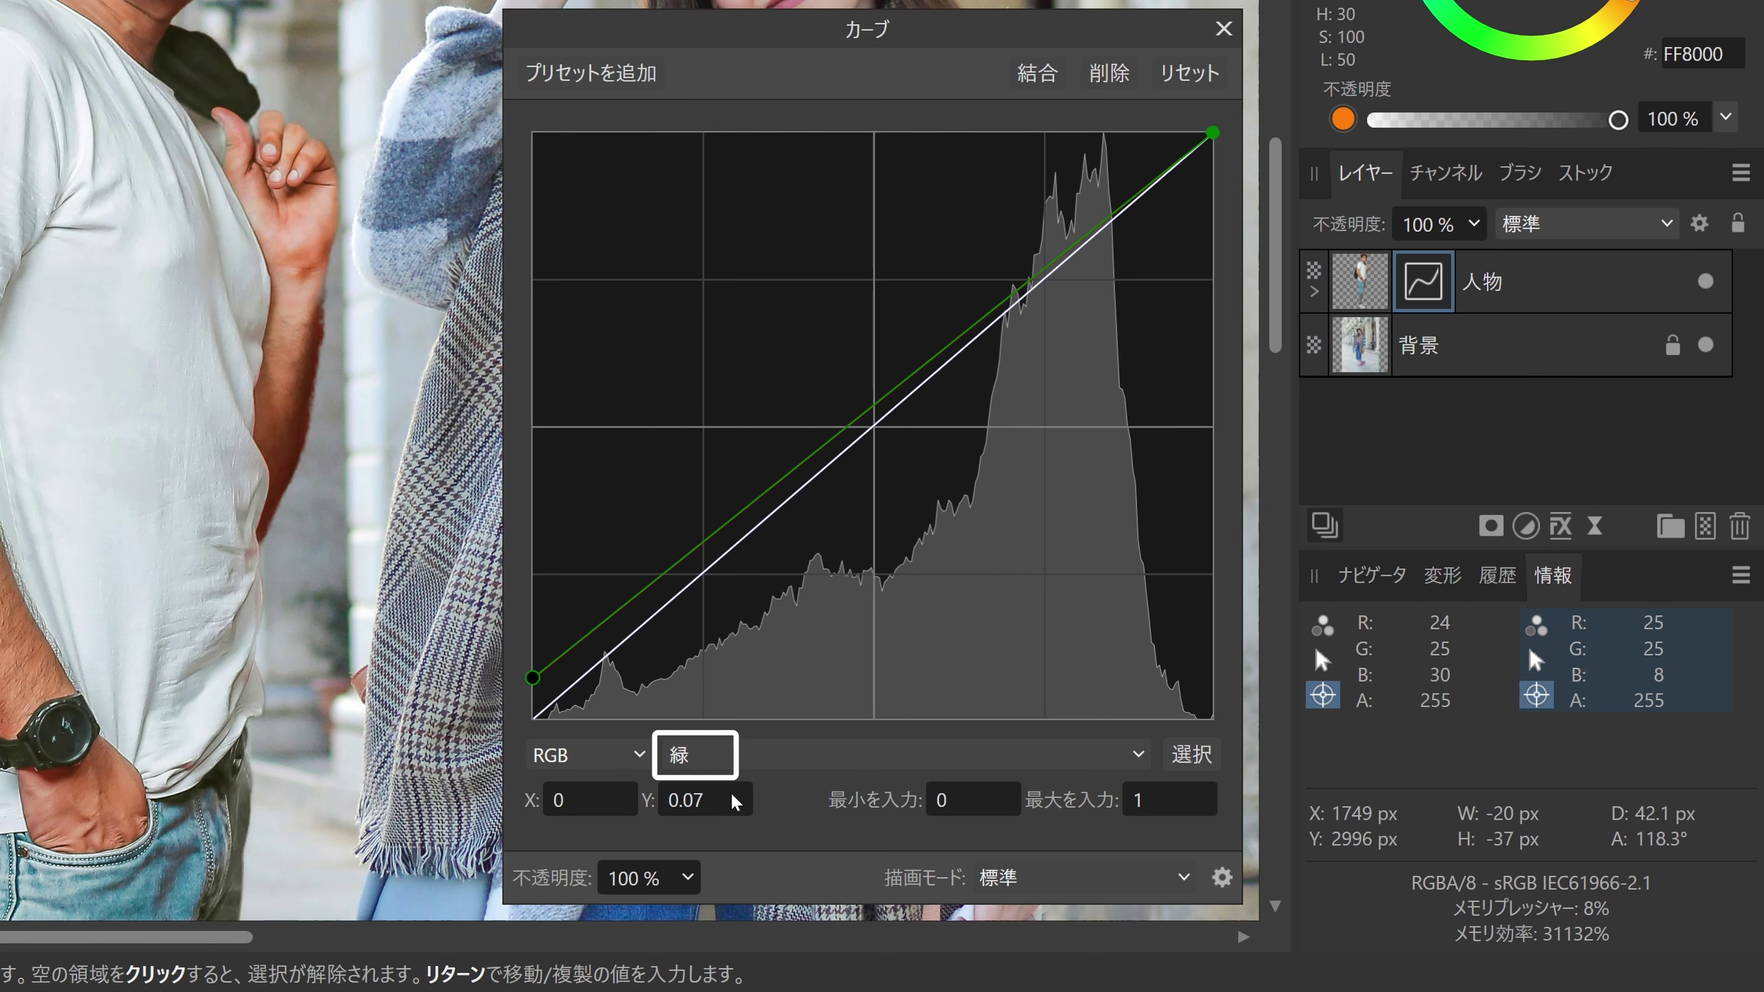
Step: Raise the blue curve's black point to 0.09 so the jacket reads R25 G25 B30
left_click(684, 763)
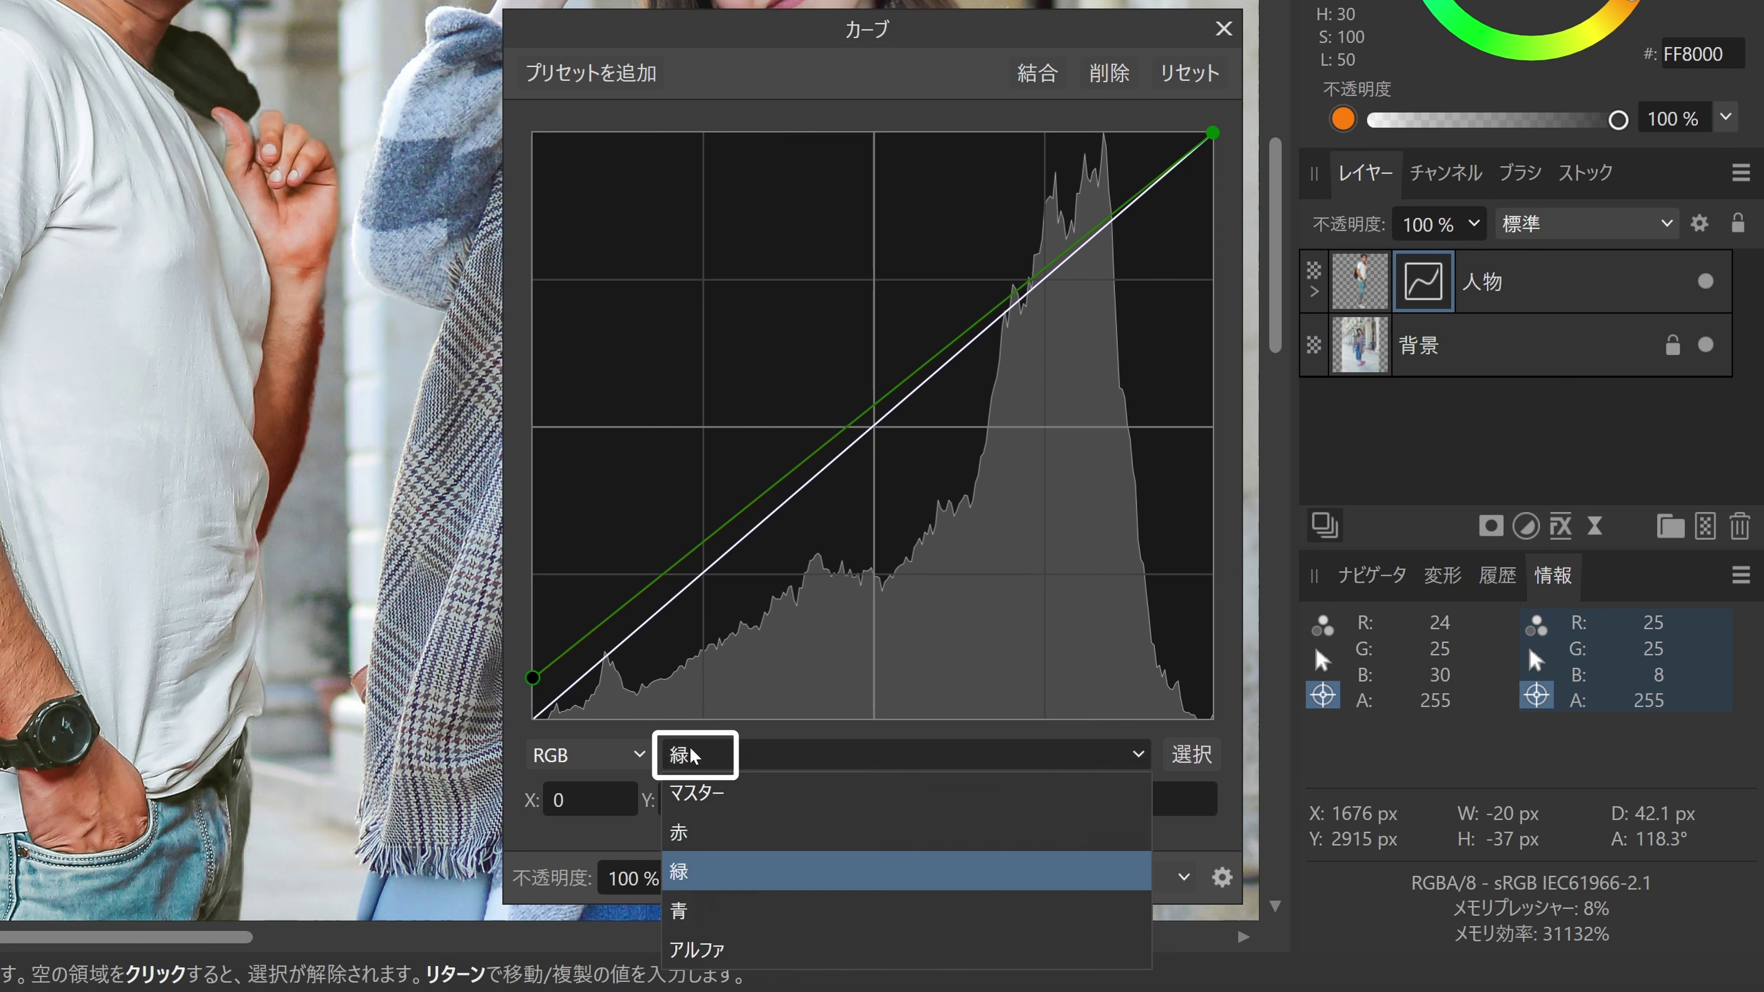
left_click(679, 908)
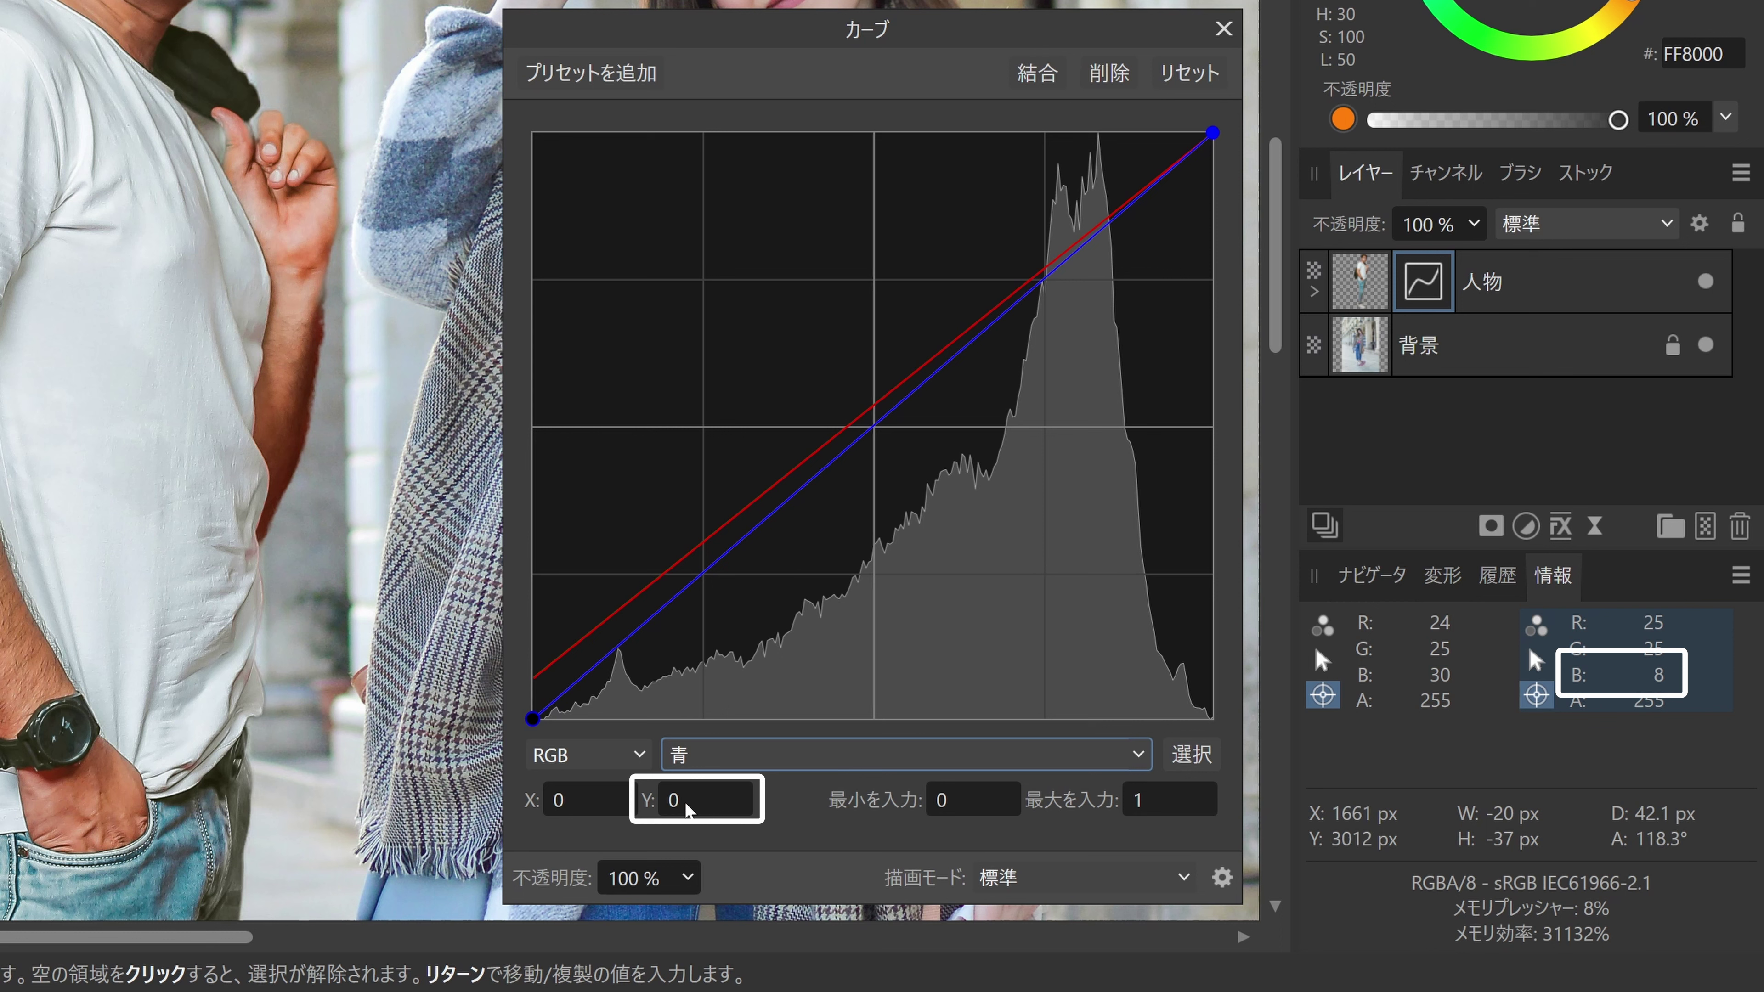
scroll(731, 808, "up", 2)
scroll(732, 808, "up", 1)
scroll(731, 808, "up", 2)
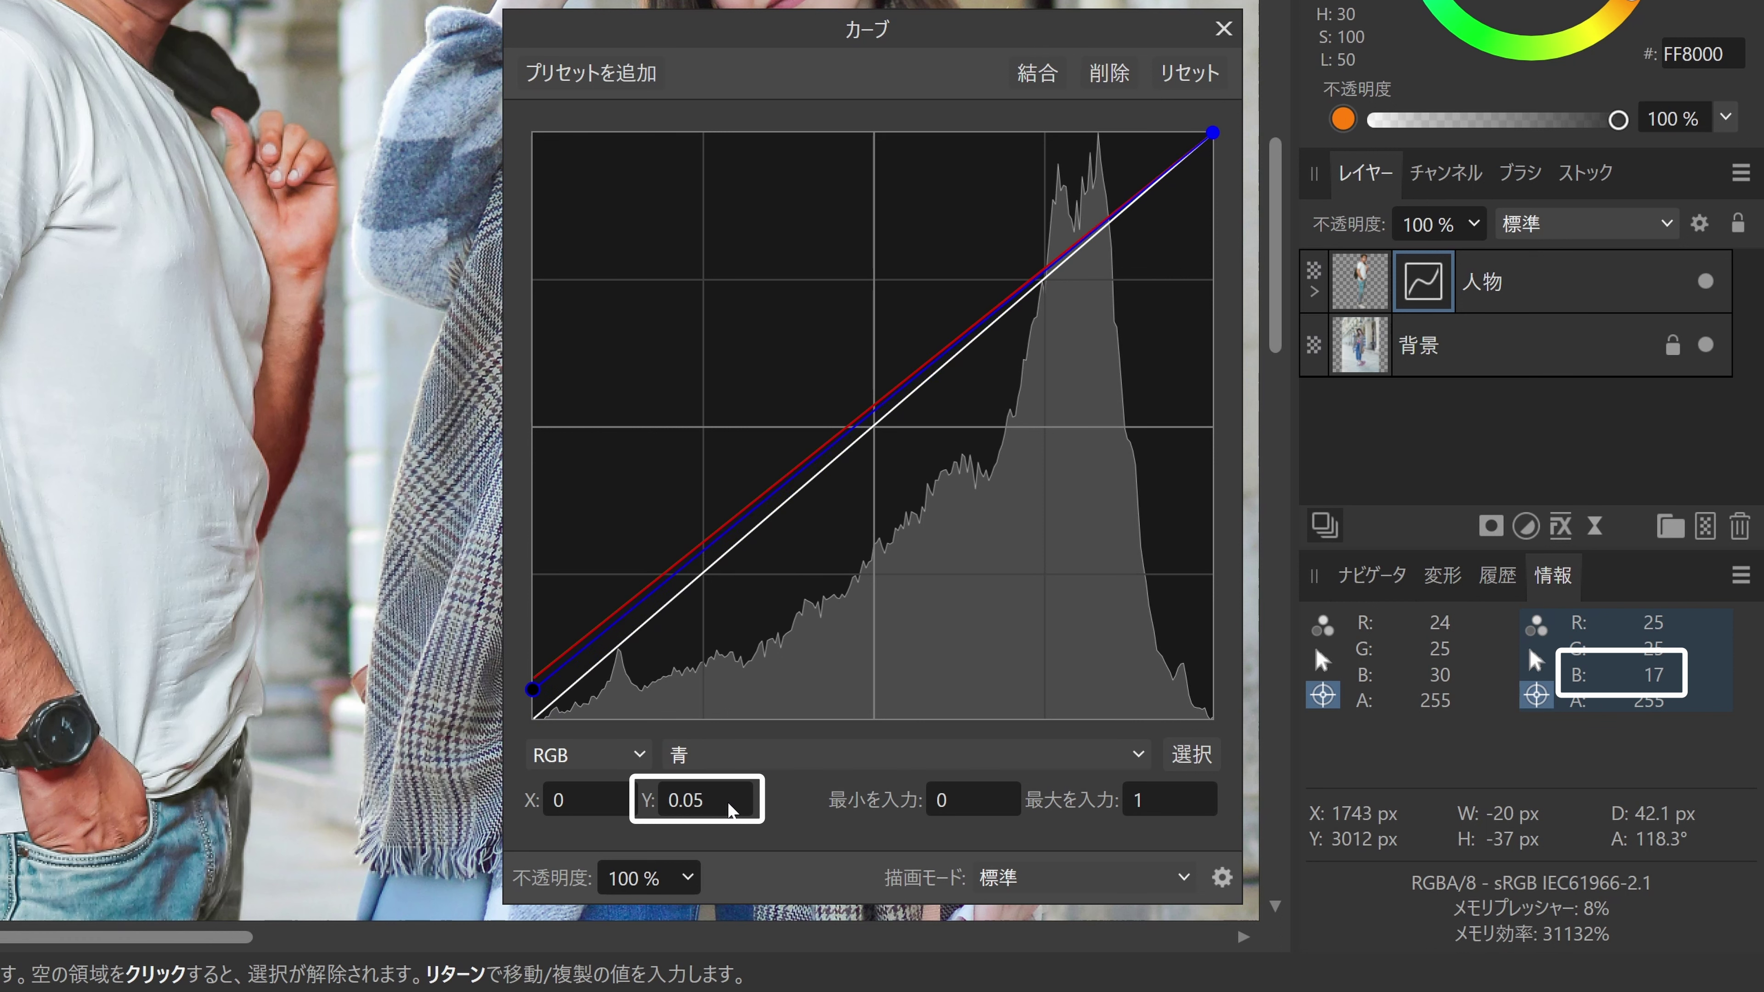
scroll(731, 808, "up", 3)
scroll(731, 808, "up", 4)
scroll(731, 808, "down", 1)
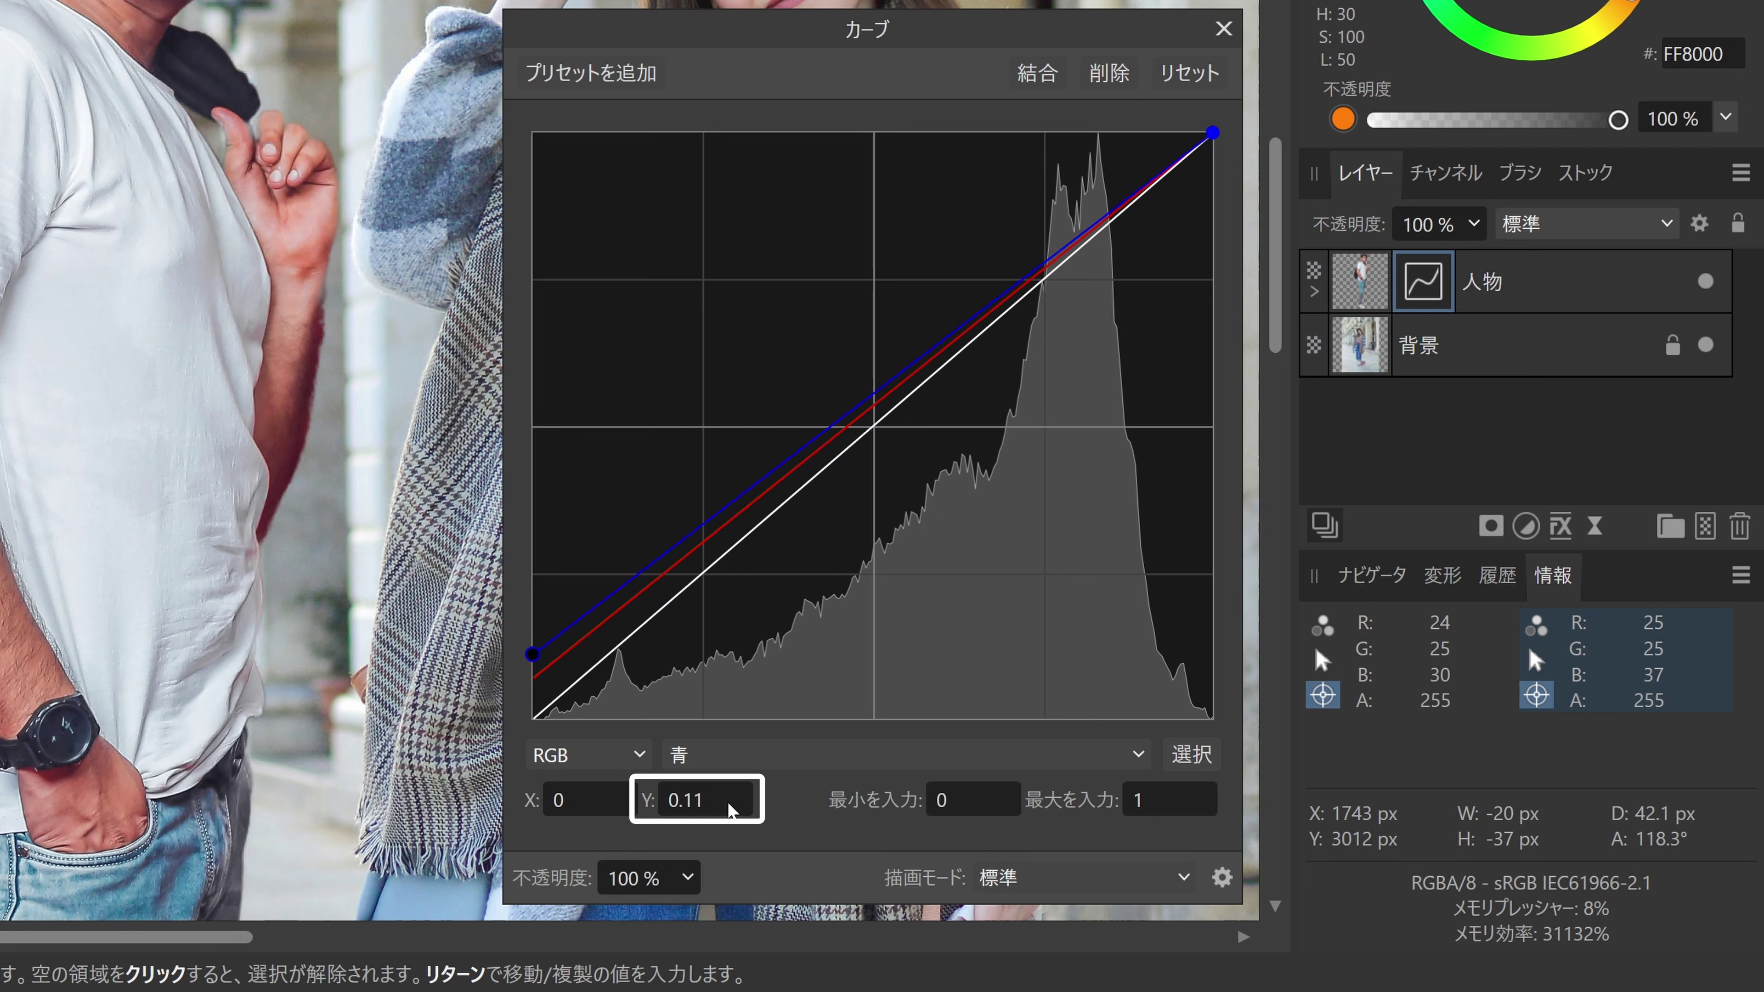
scroll(731, 808, "down", 1)
scroll(731, 808, "down", 1)
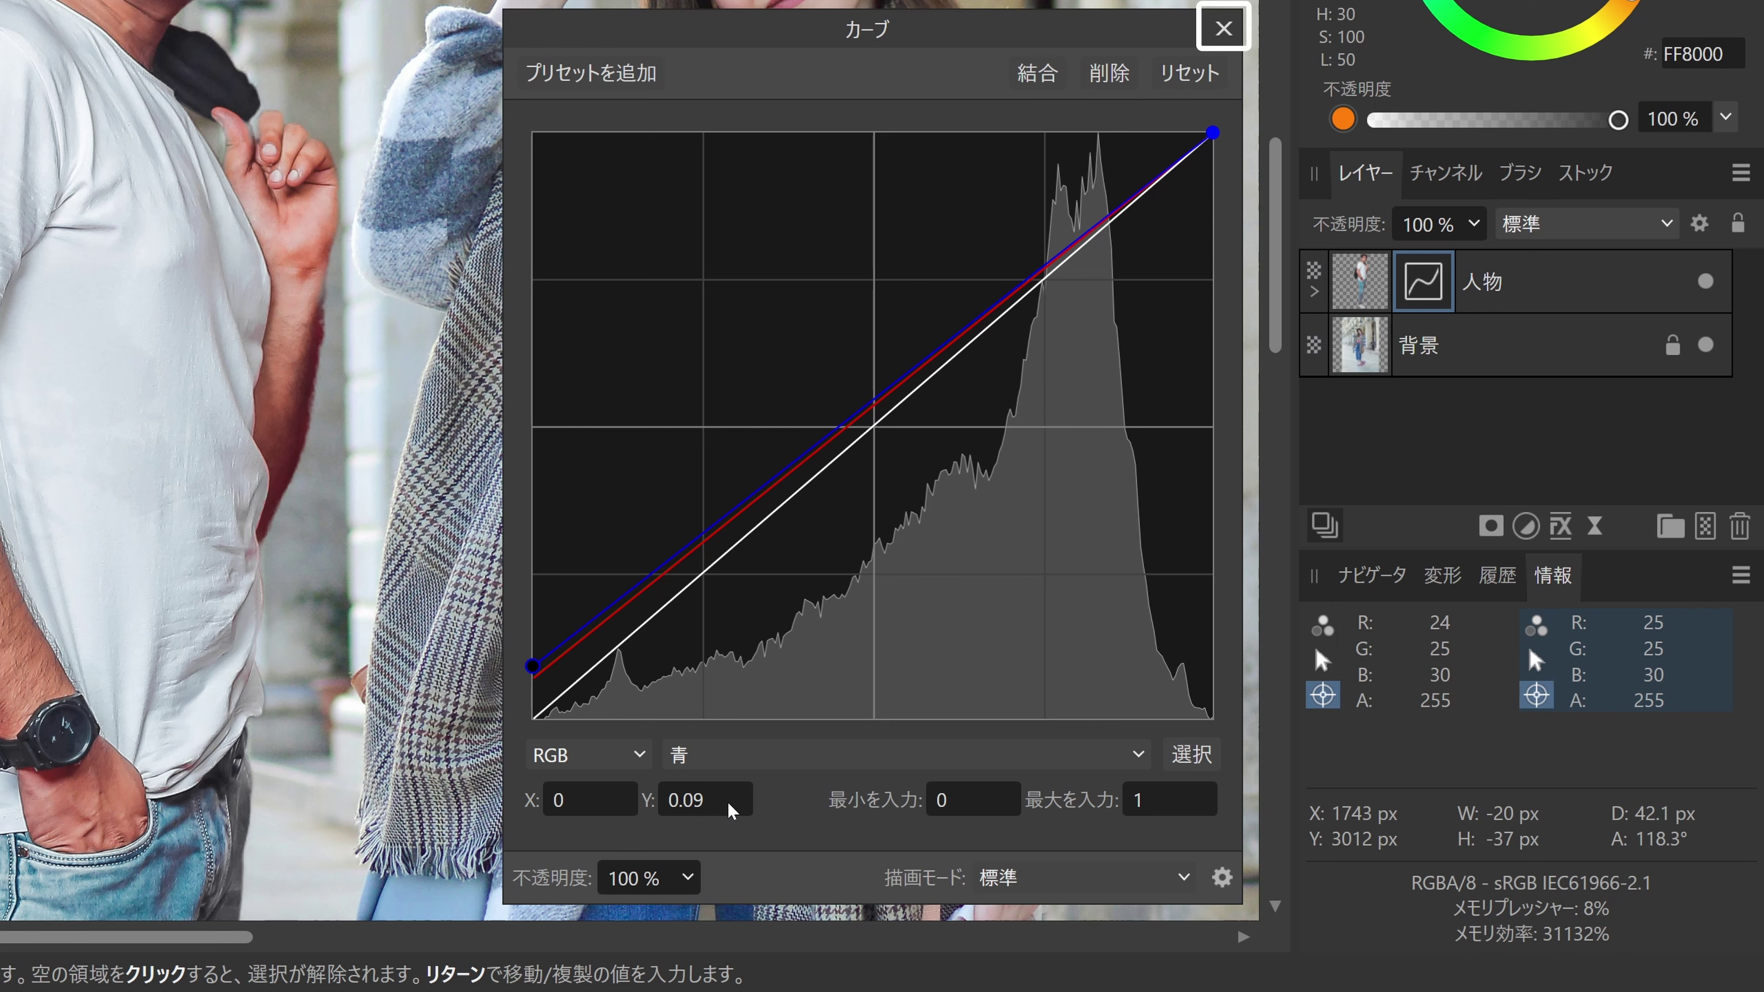
Step: Close Curves, expand 人物, and toggle its curves adjustment off and on, leaving it on
left_click(1223, 28)
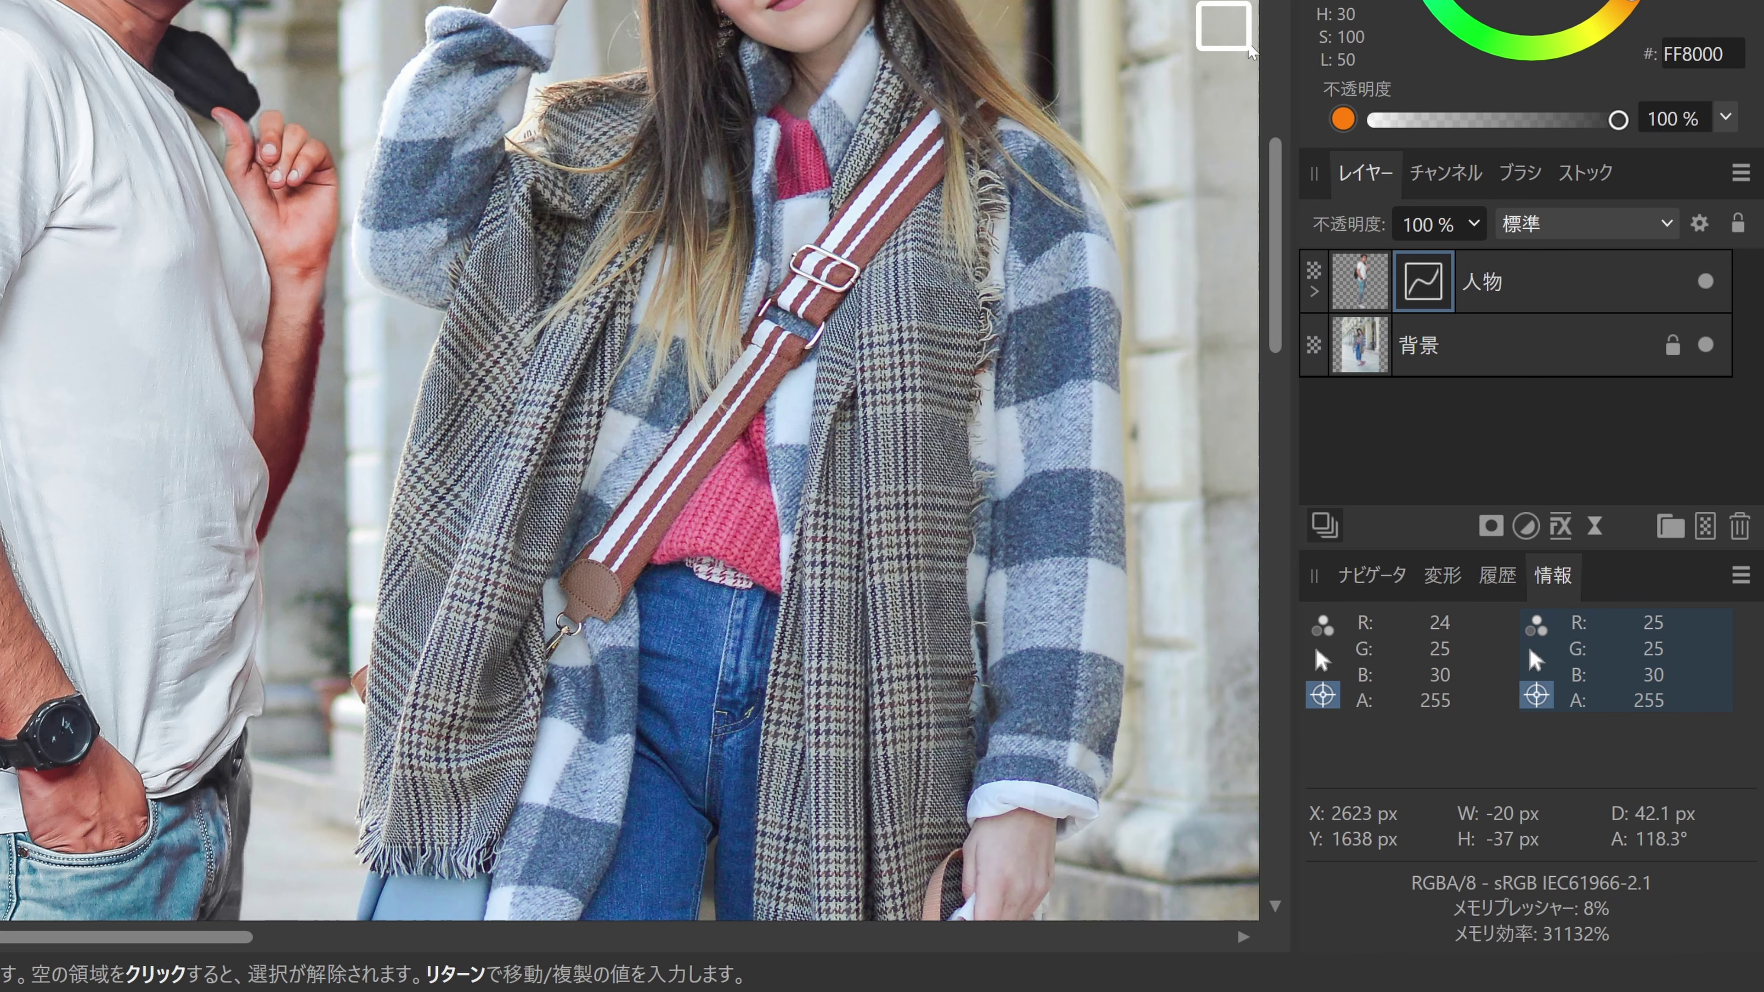
scroll(1053, 380, "down", 2)
scroll(1053, 380, "down", 2)
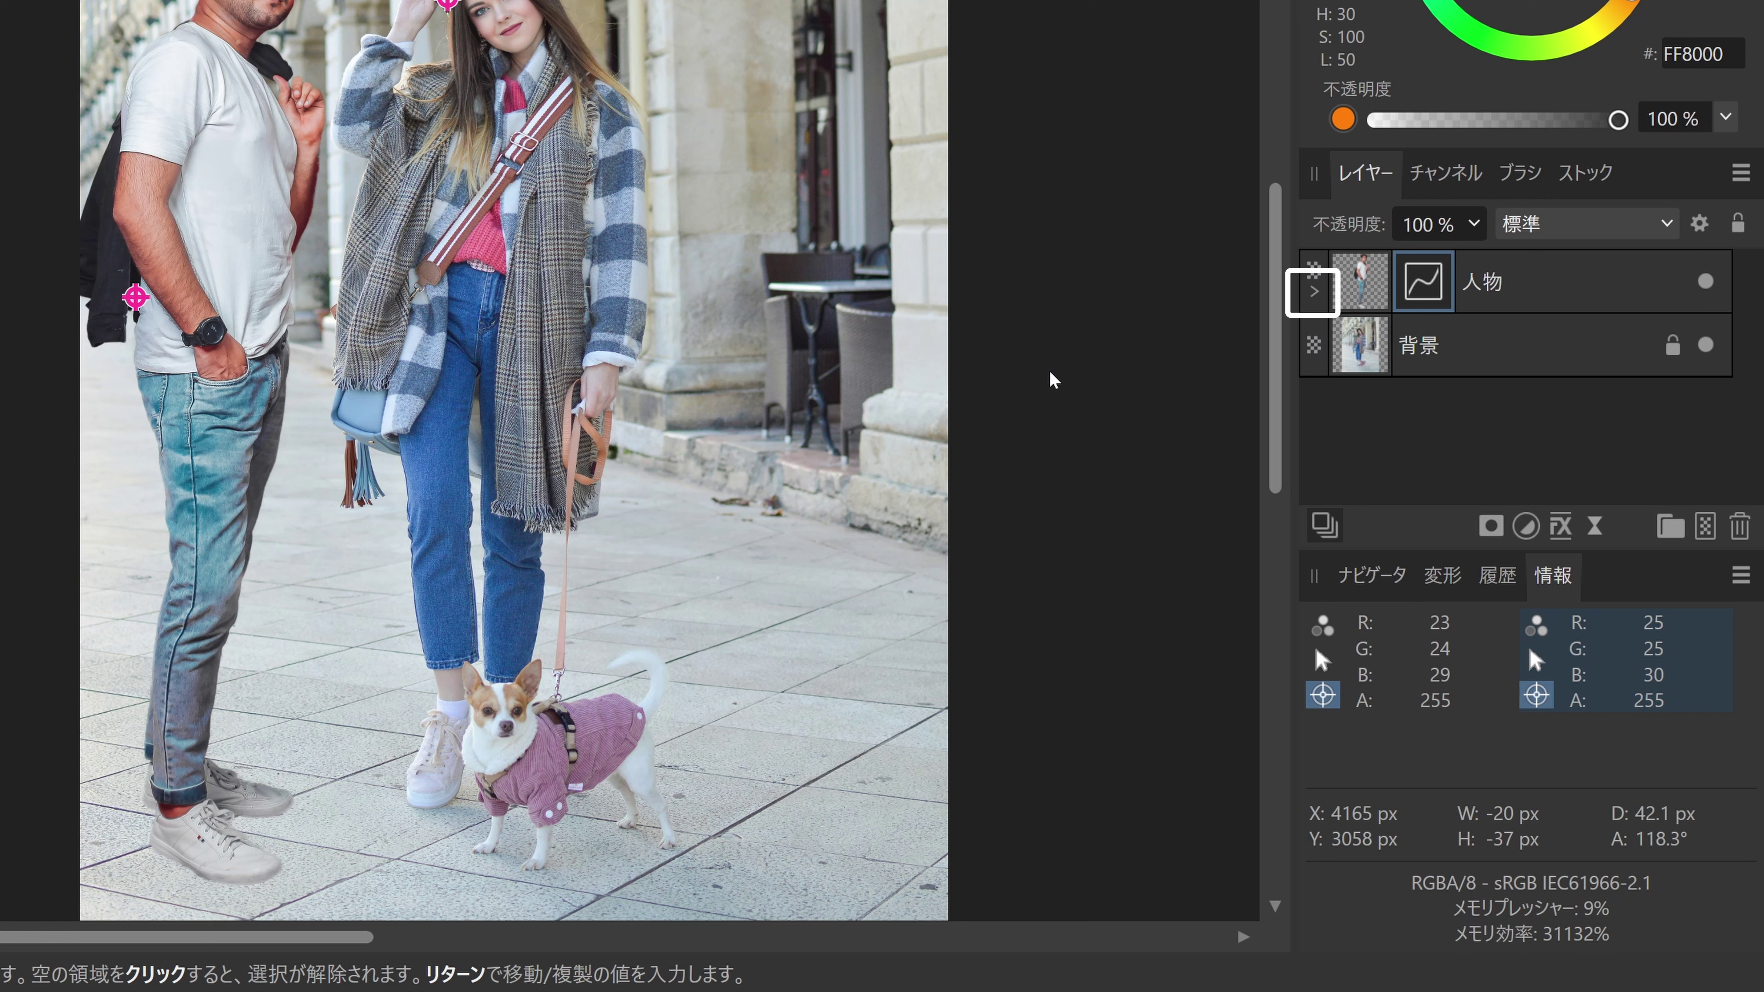
left_click(1313, 292)
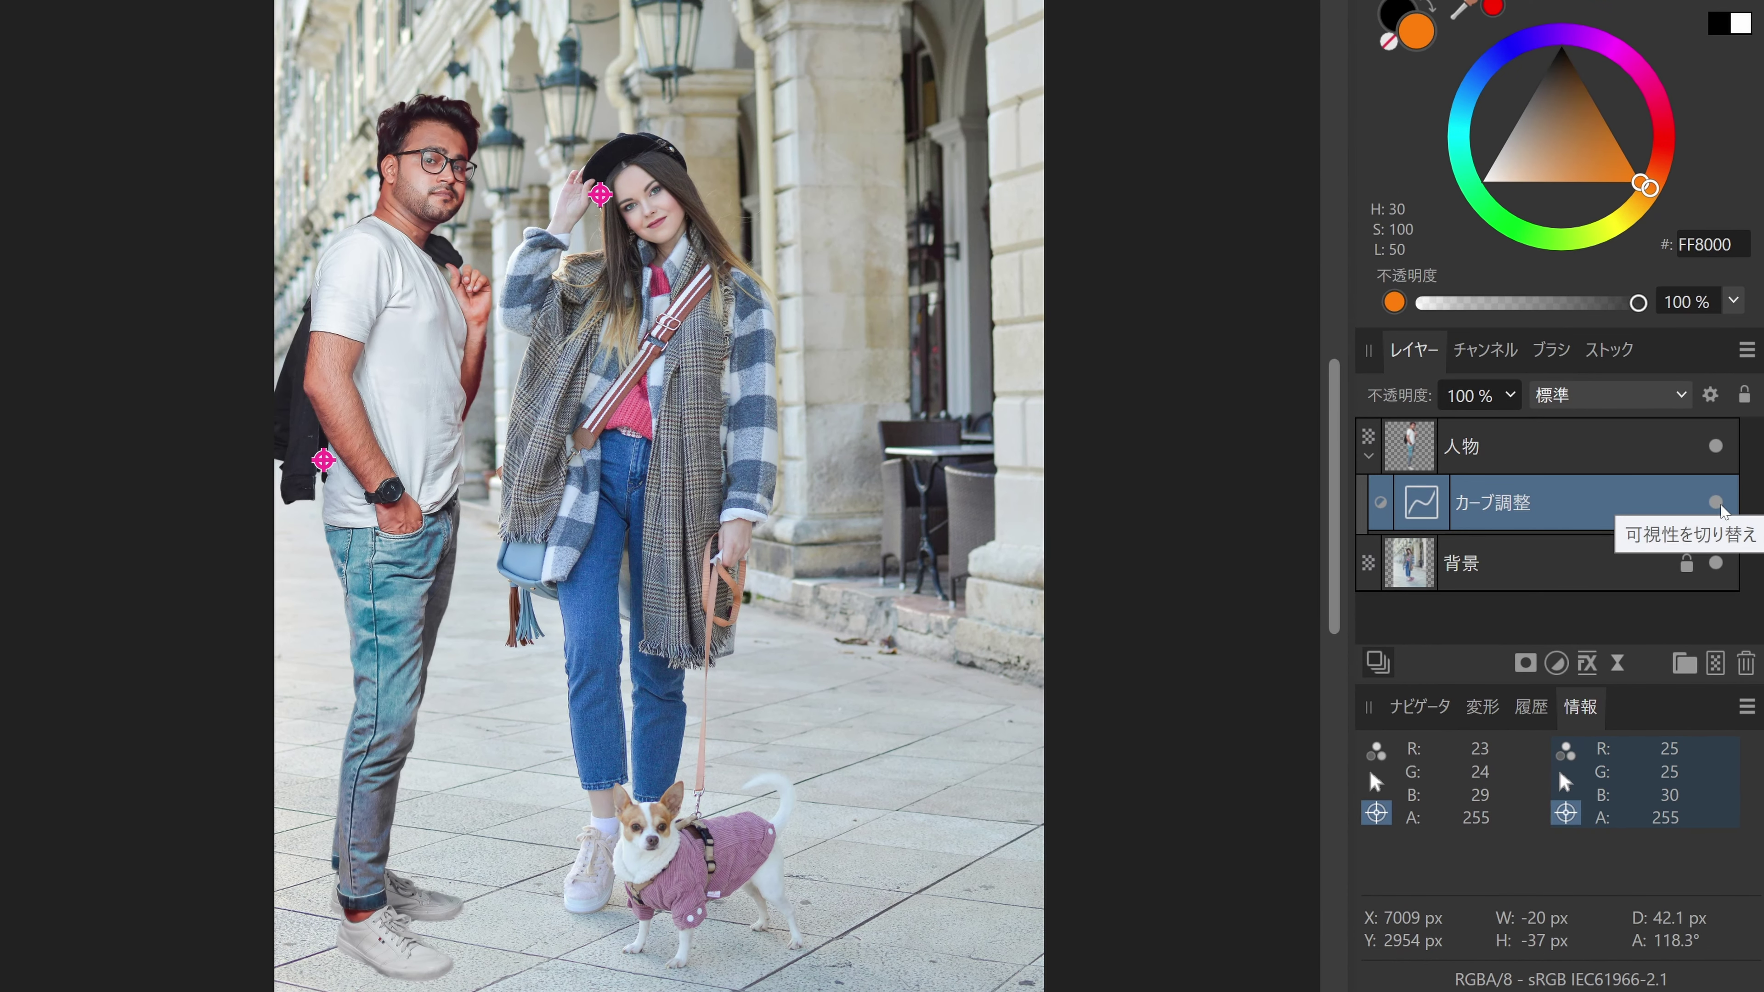
left_click(1716, 503)
left_click(1718, 505)
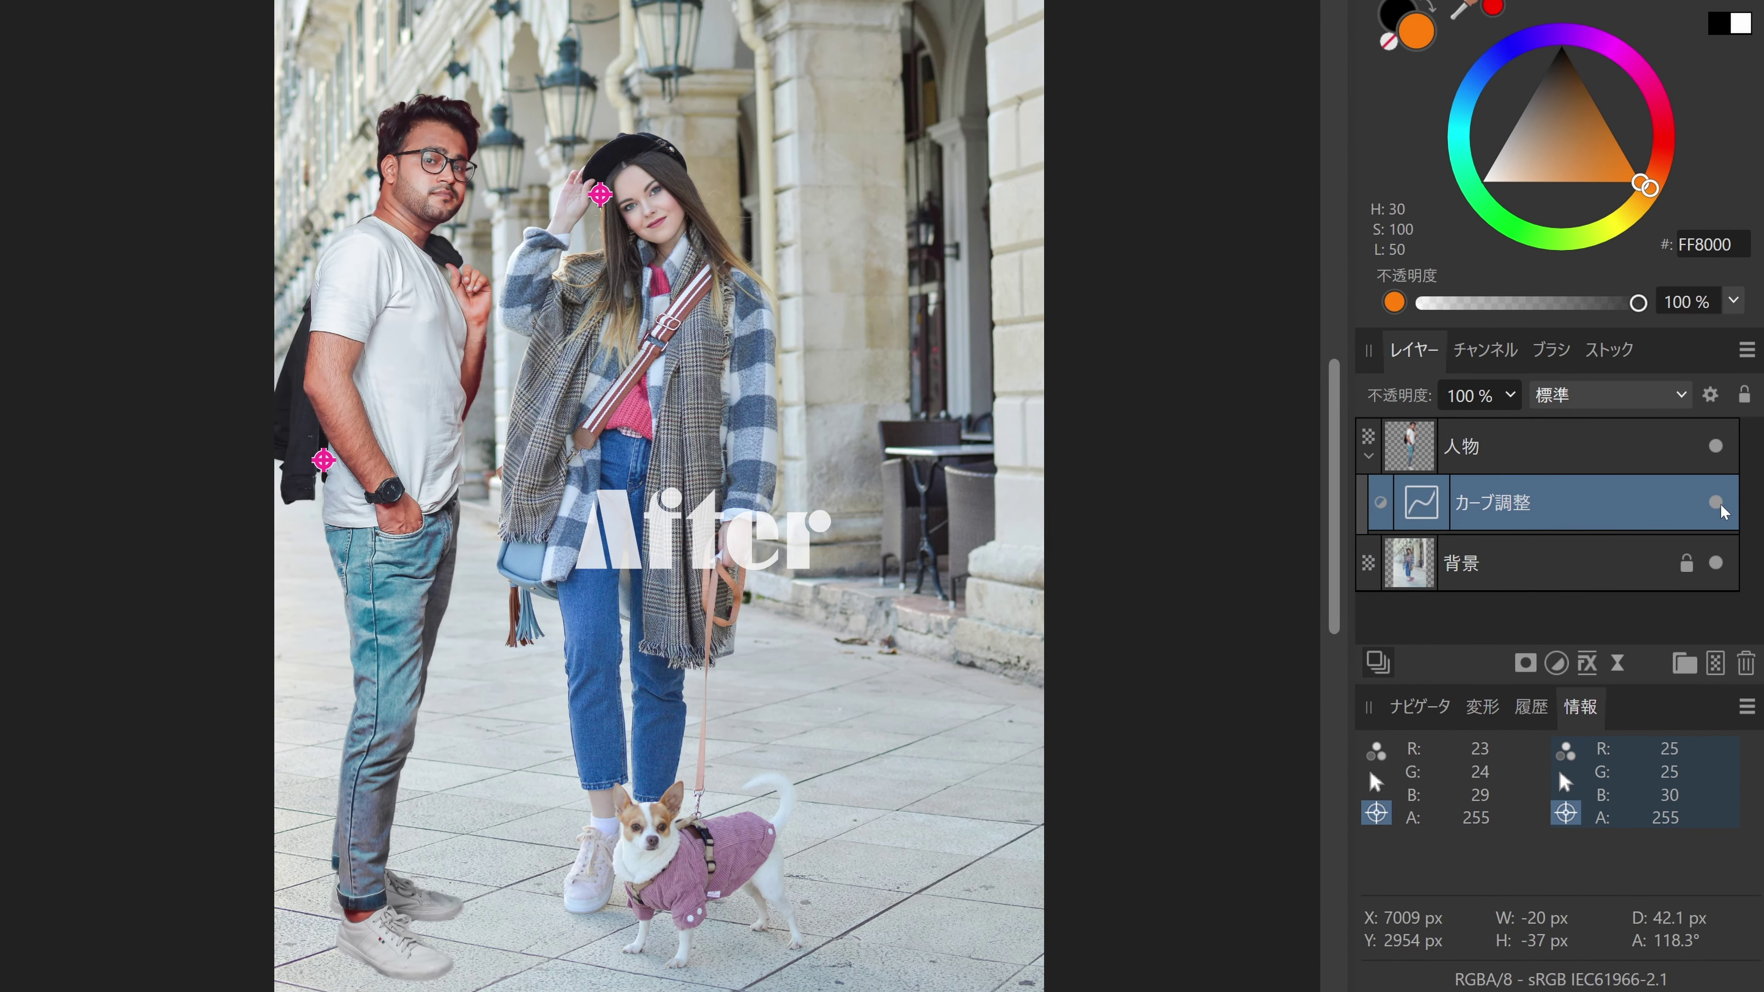
left_click(1719, 505)
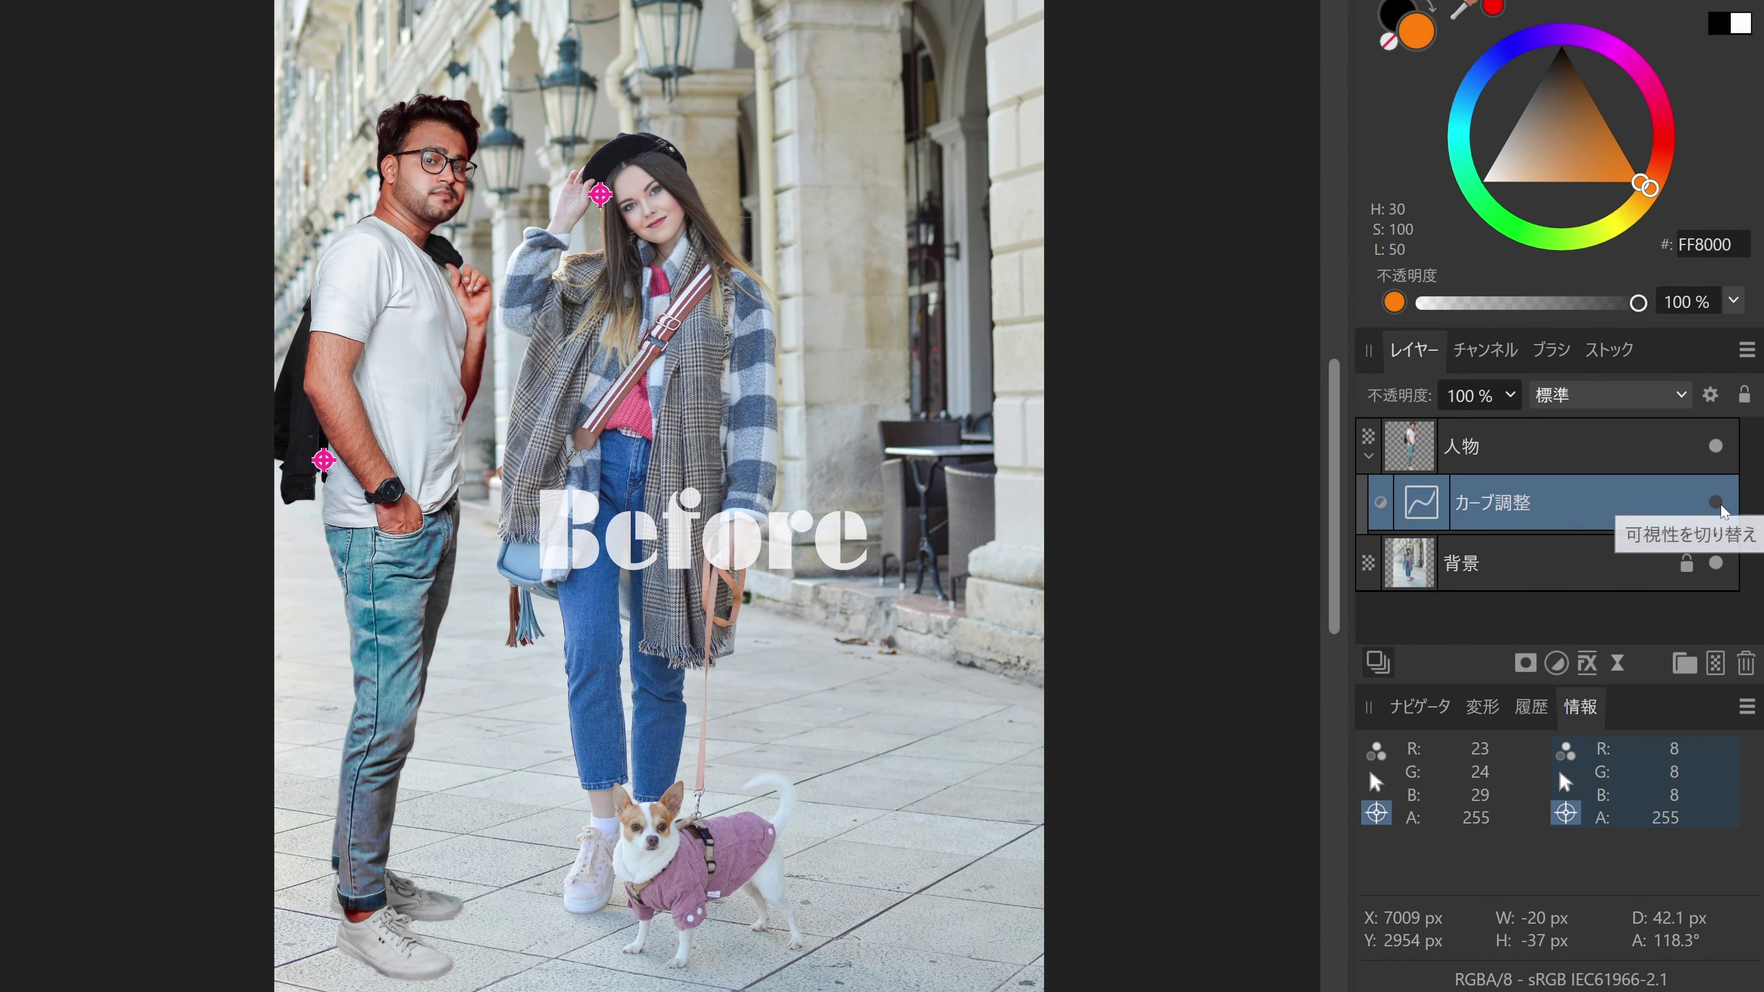
left_click(1717, 503)
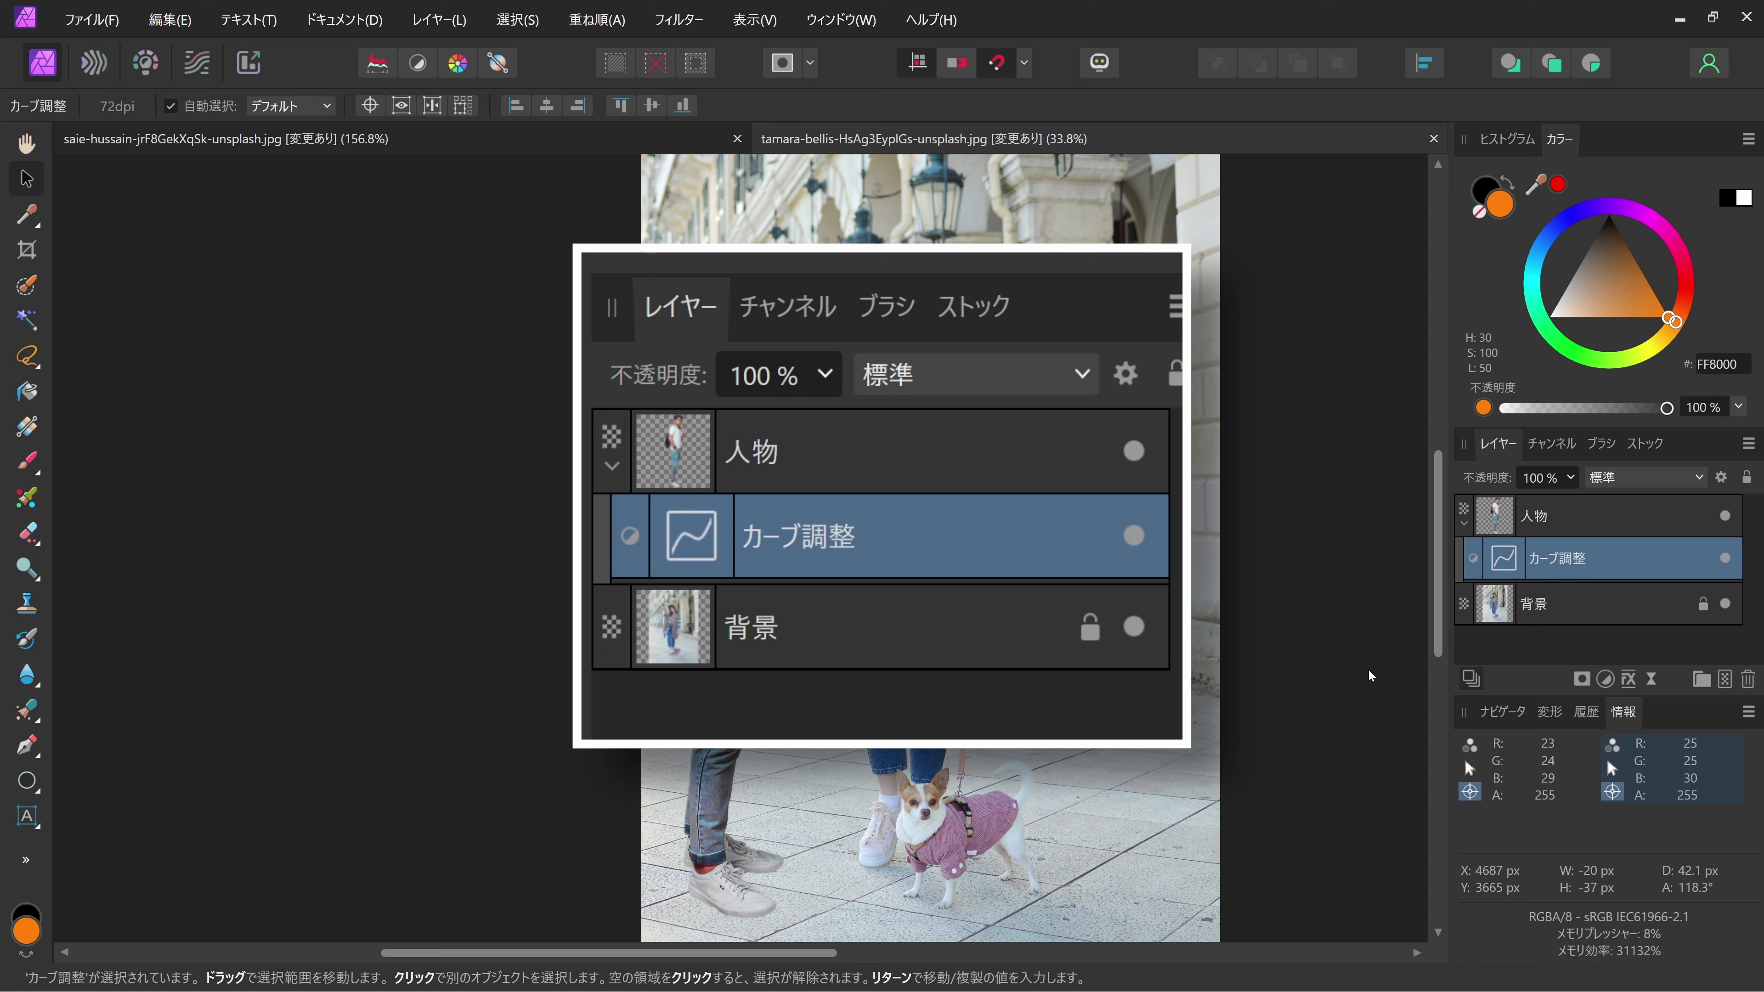
Step: Rename the curves adjustment layer to 黒点
double_click(1564, 562)
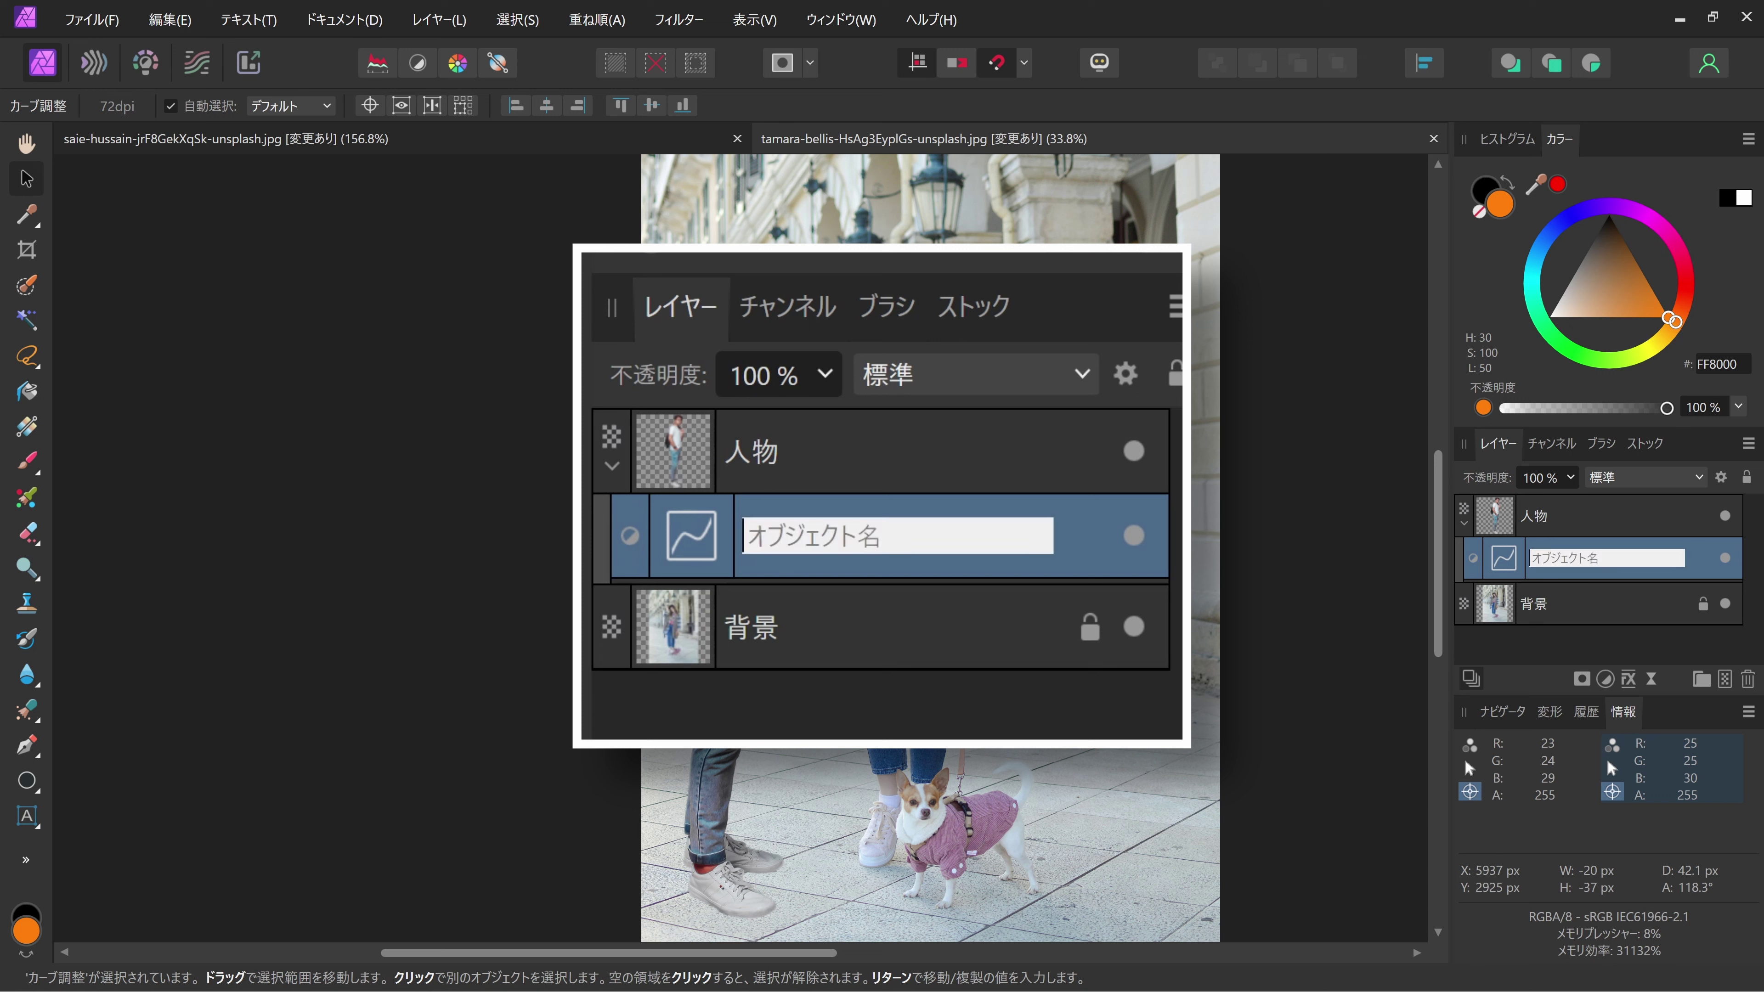
type("こくてん")
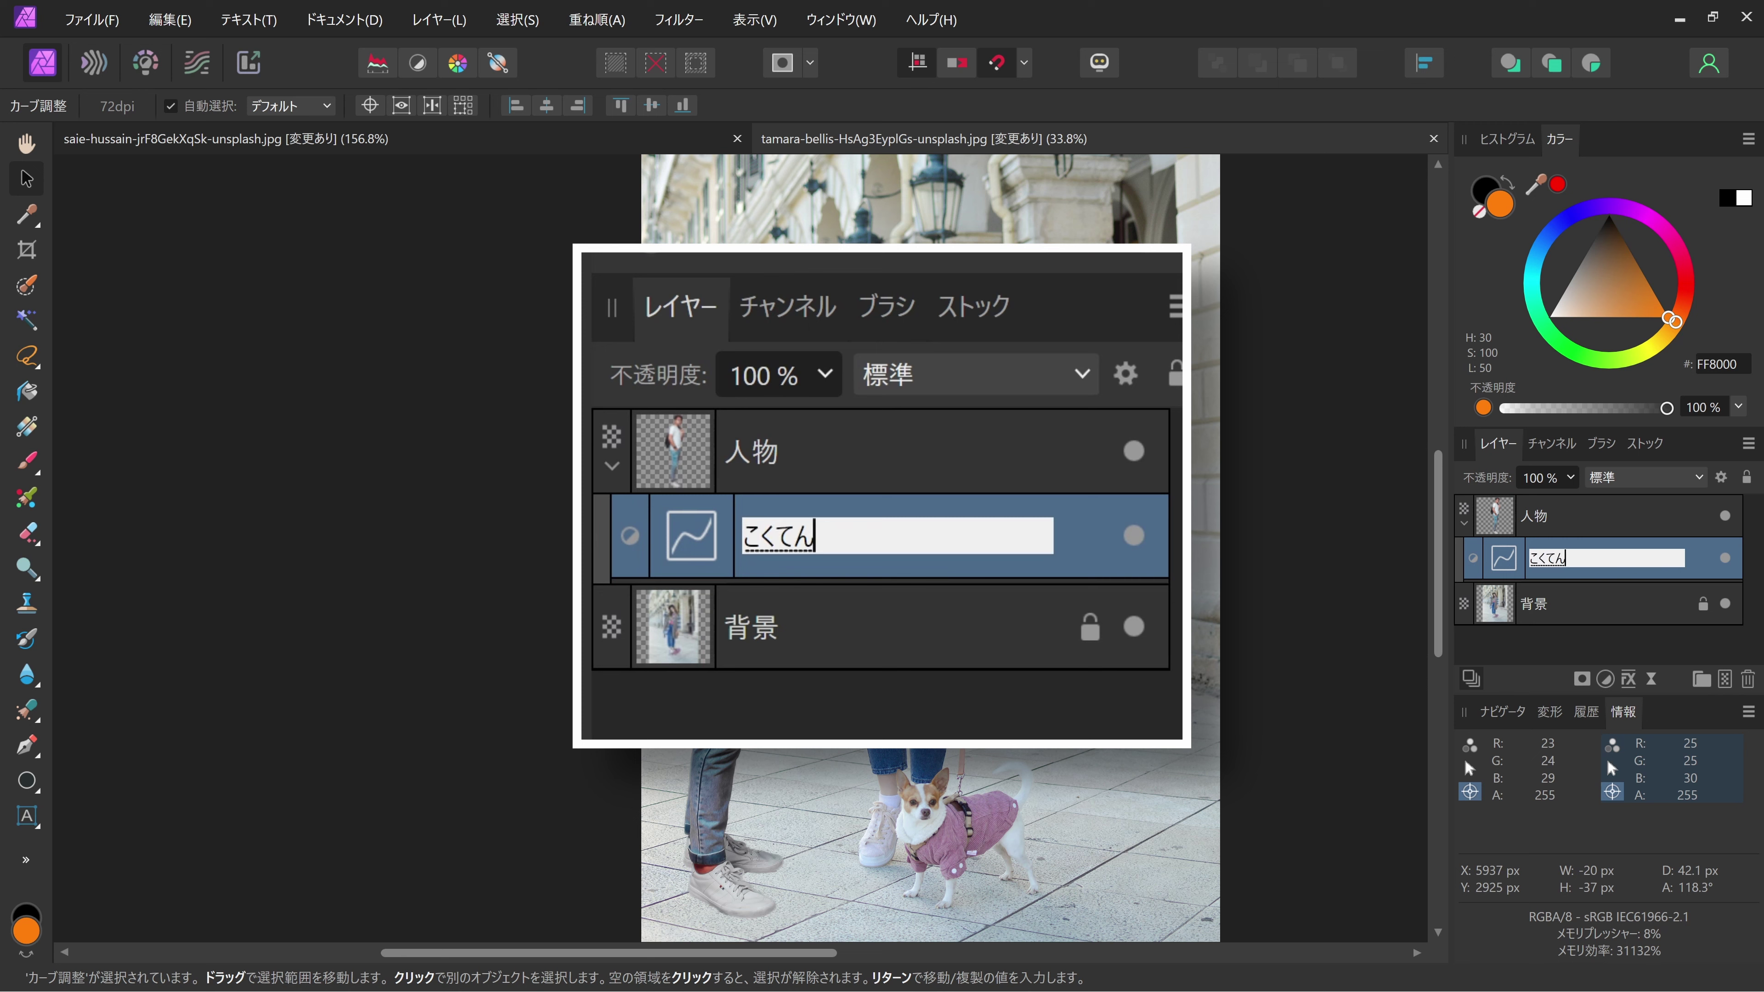
key("space")
key("Return")
key("Return")
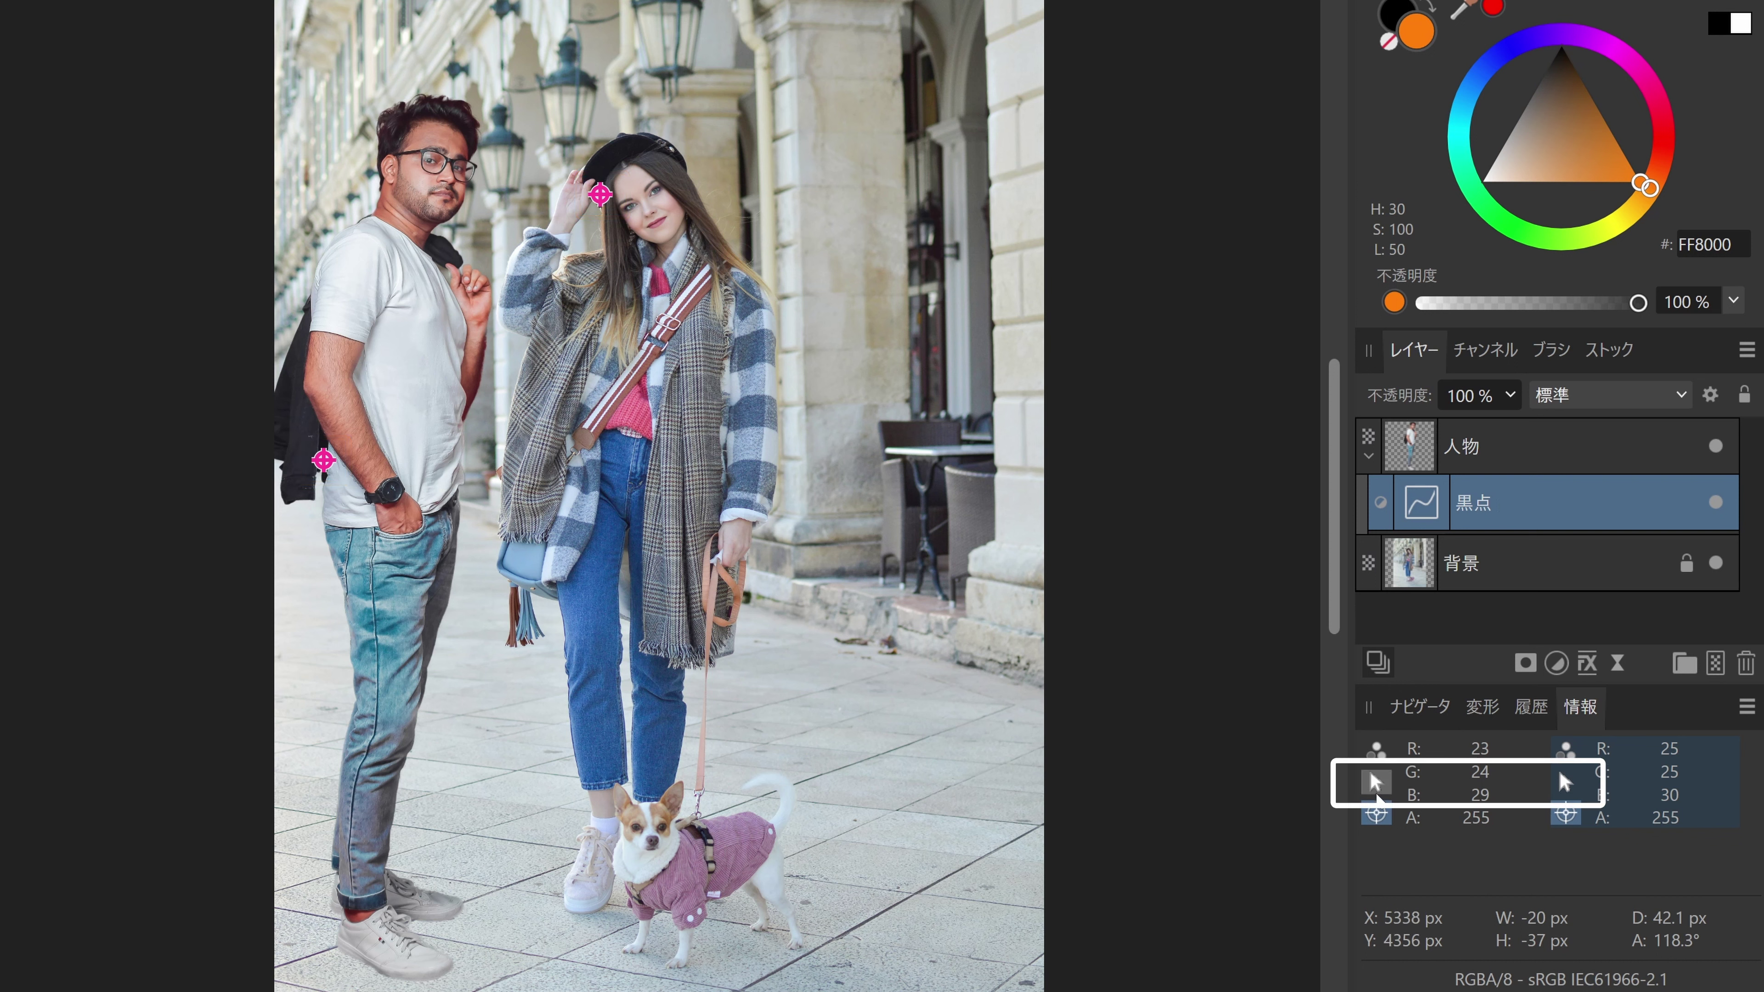
Step: Set both Info colour readouts to follow the pointer and reselect the 人物 layer
left_click(1376, 782)
left_click(1565, 782)
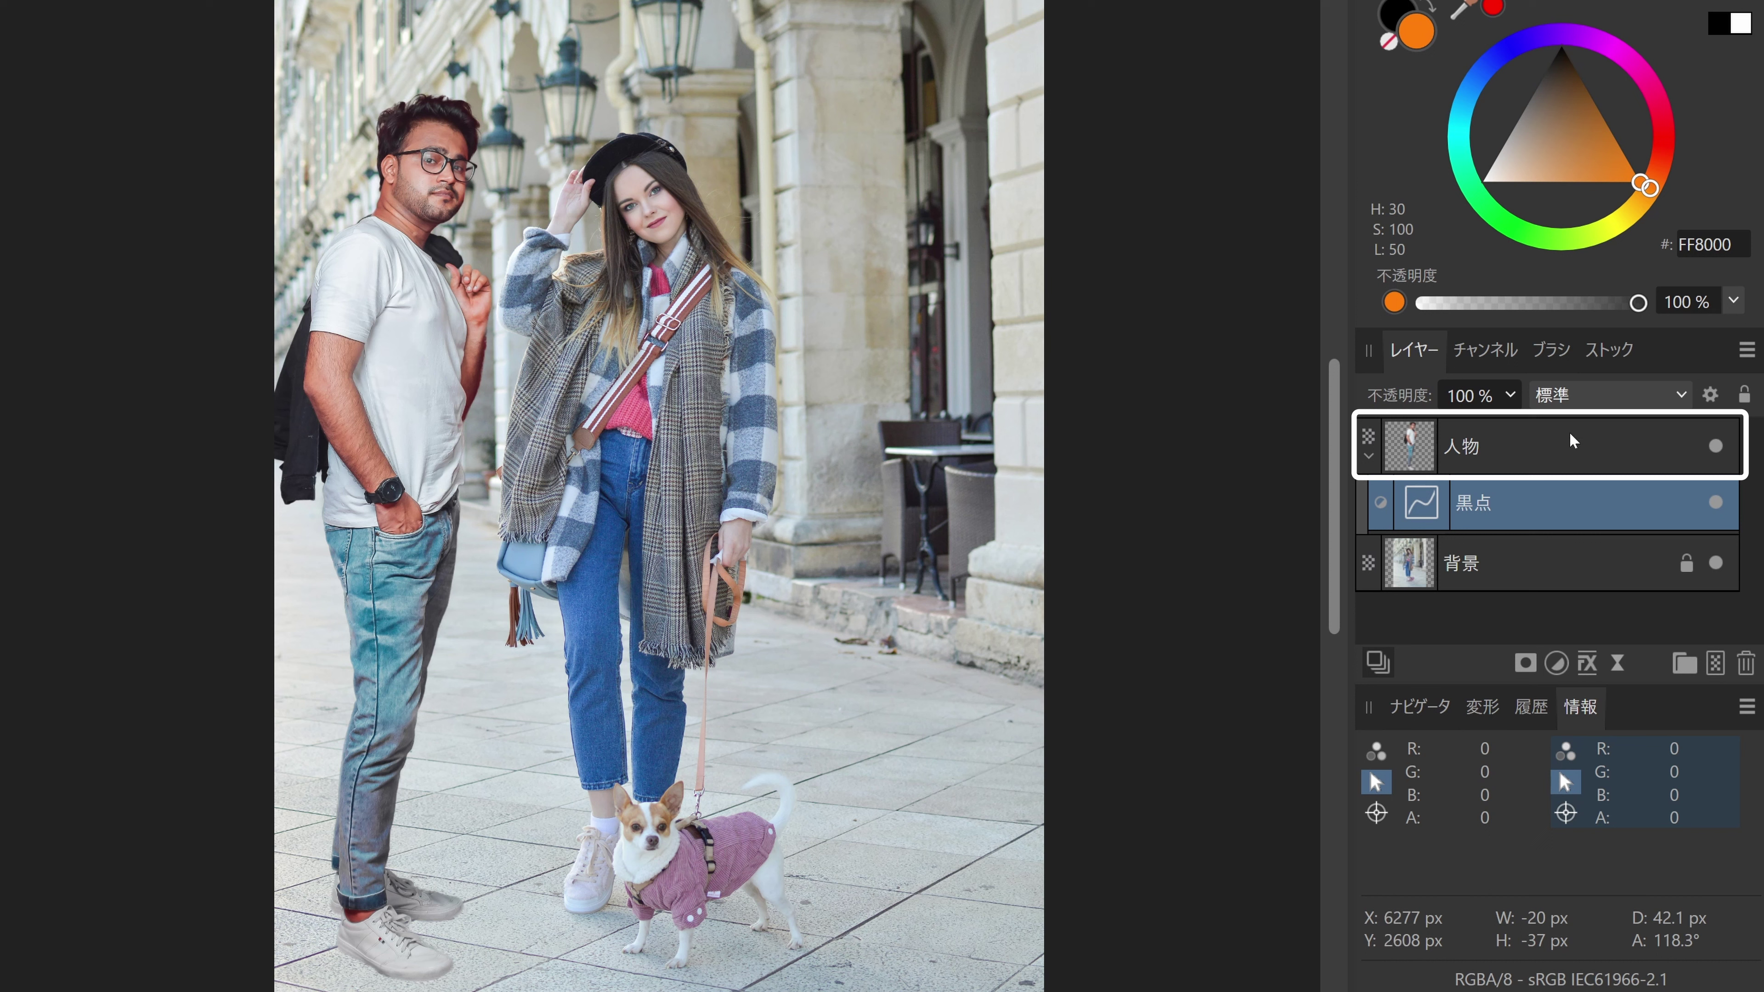
left_click(1571, 443)
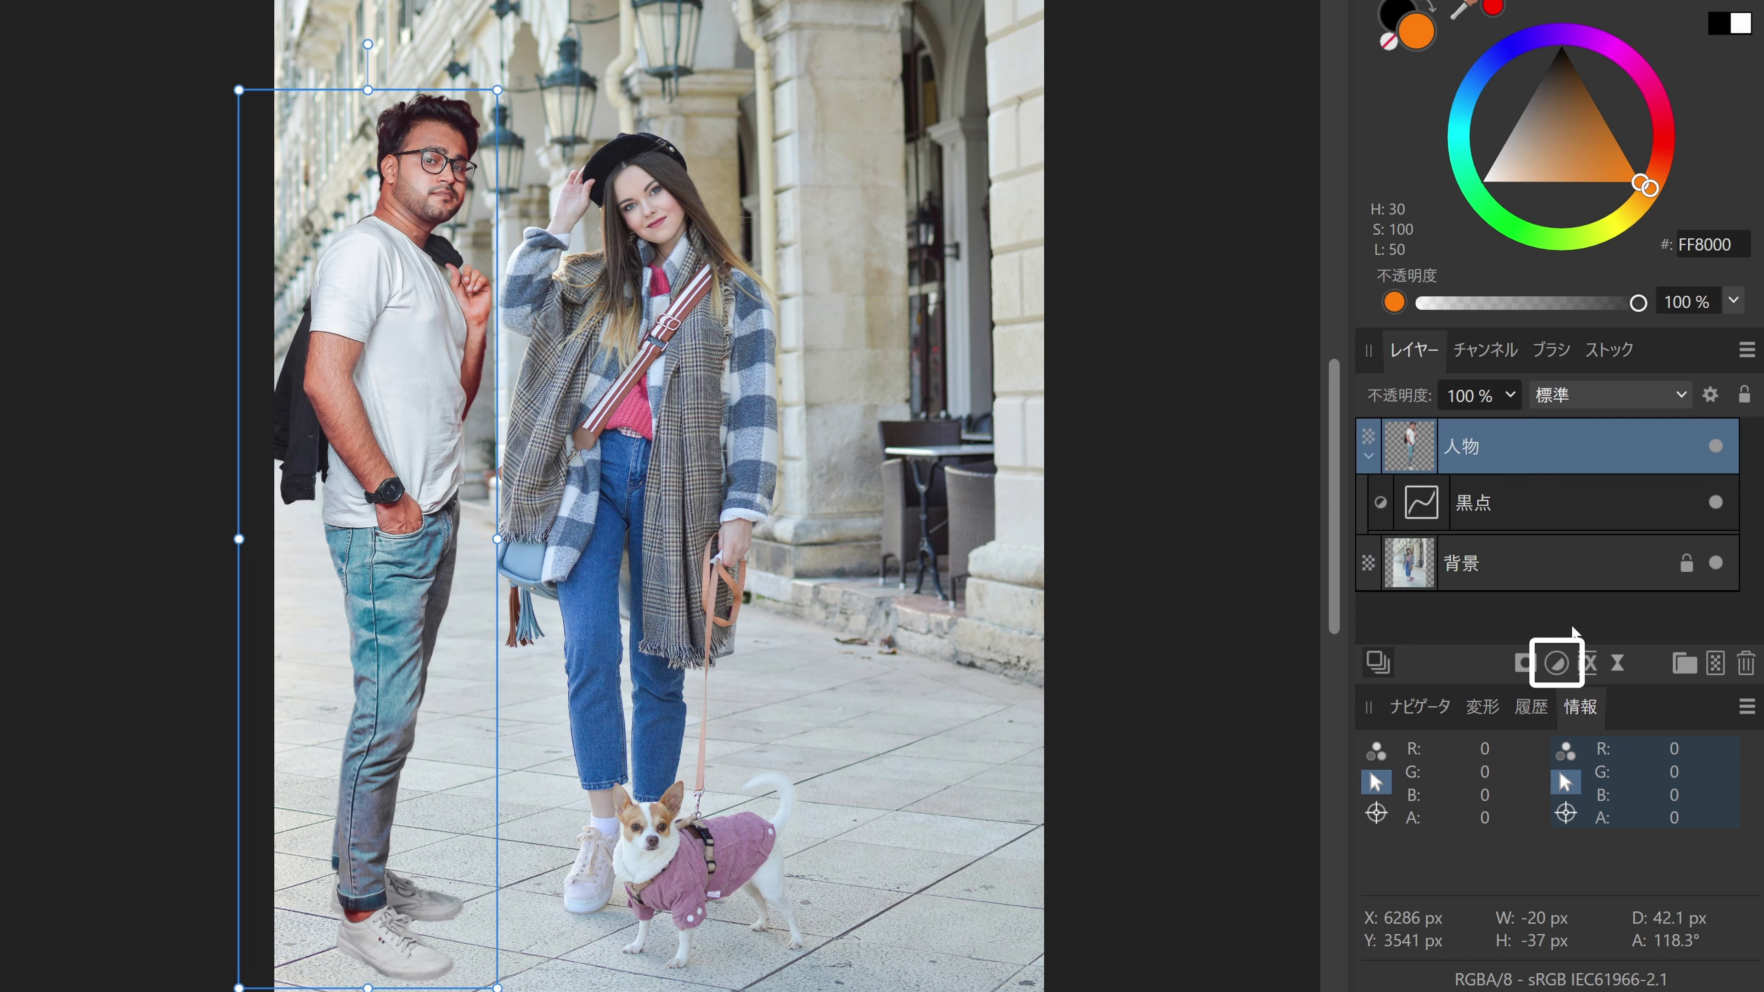
Step: Add a White Balance adjustment to 人物 set to -15% white balance and -2% tint
left_click(1561, 668)
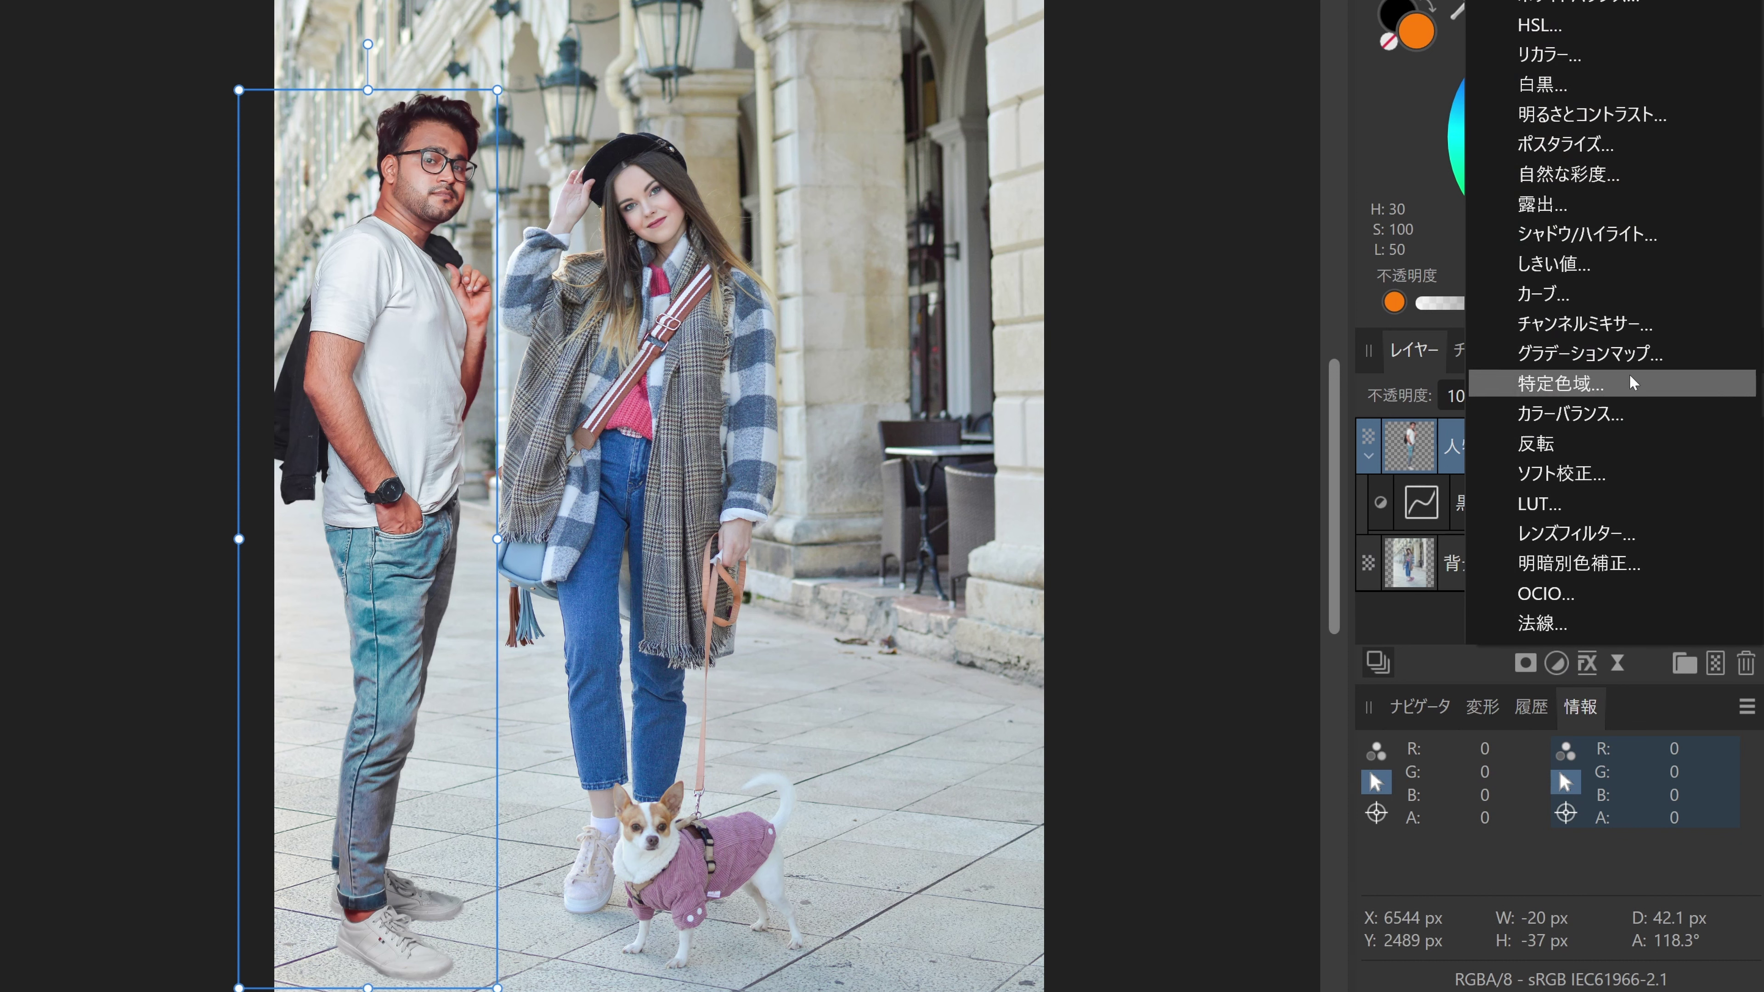
left_click(1653, 3)
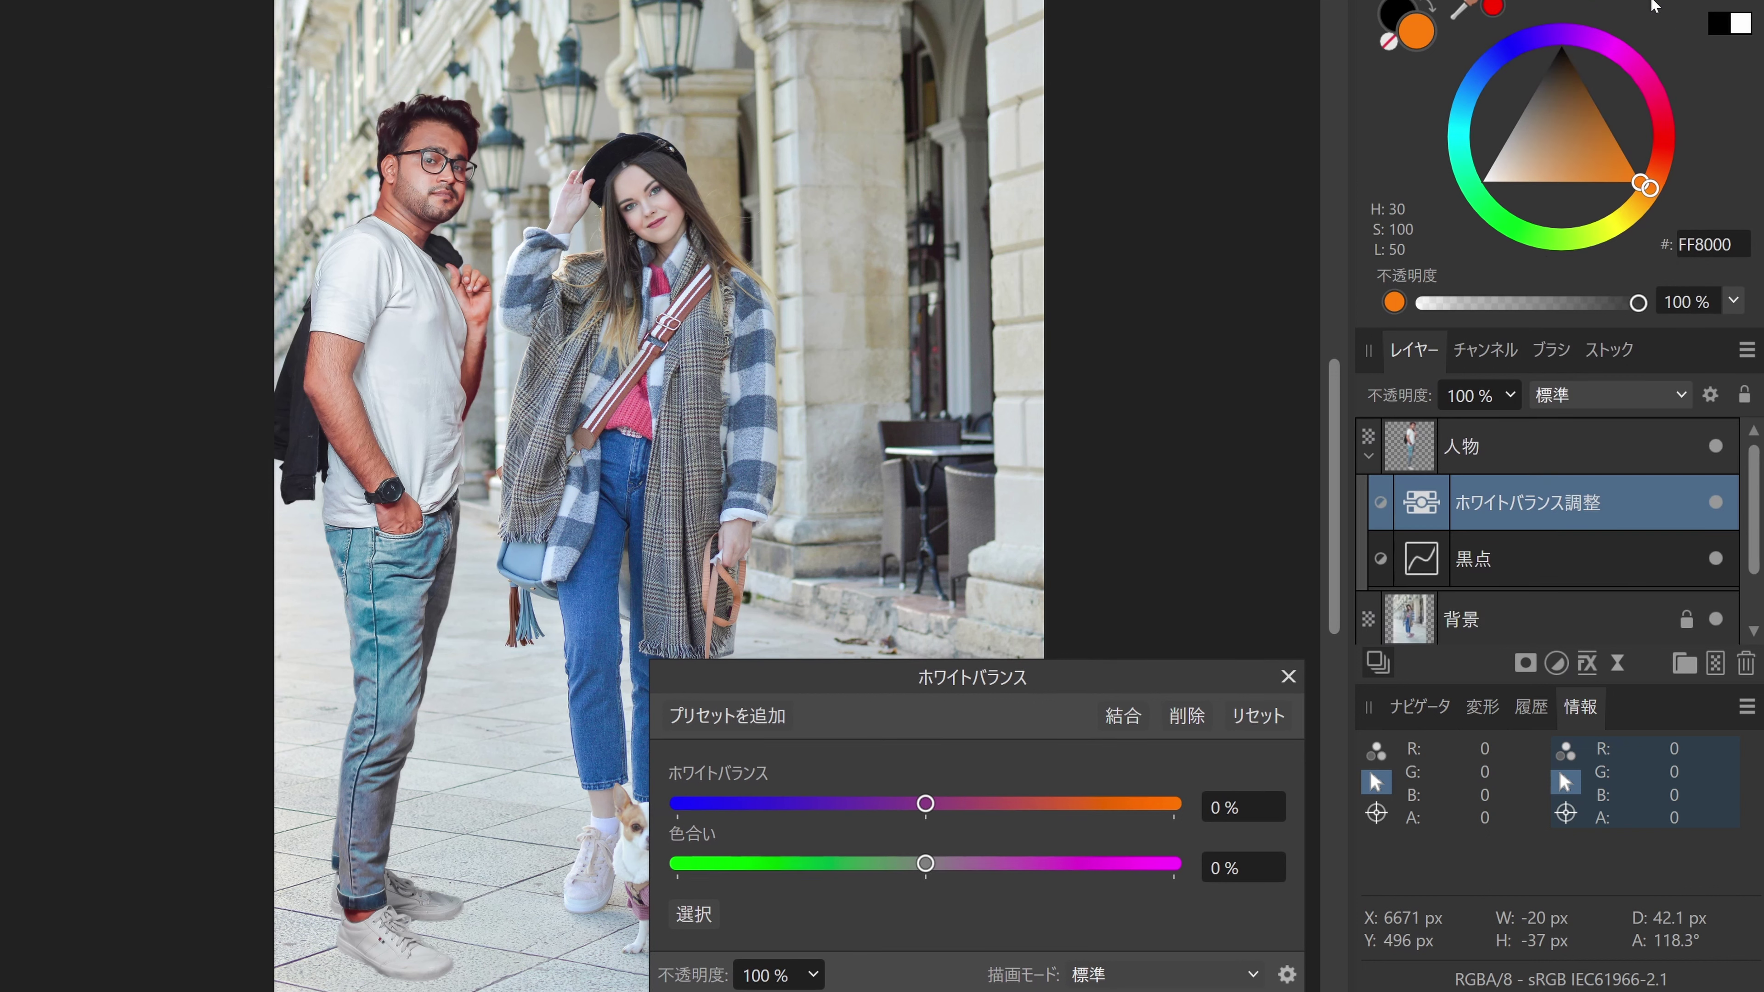
left_click_drag(925, 803, 888, 806)
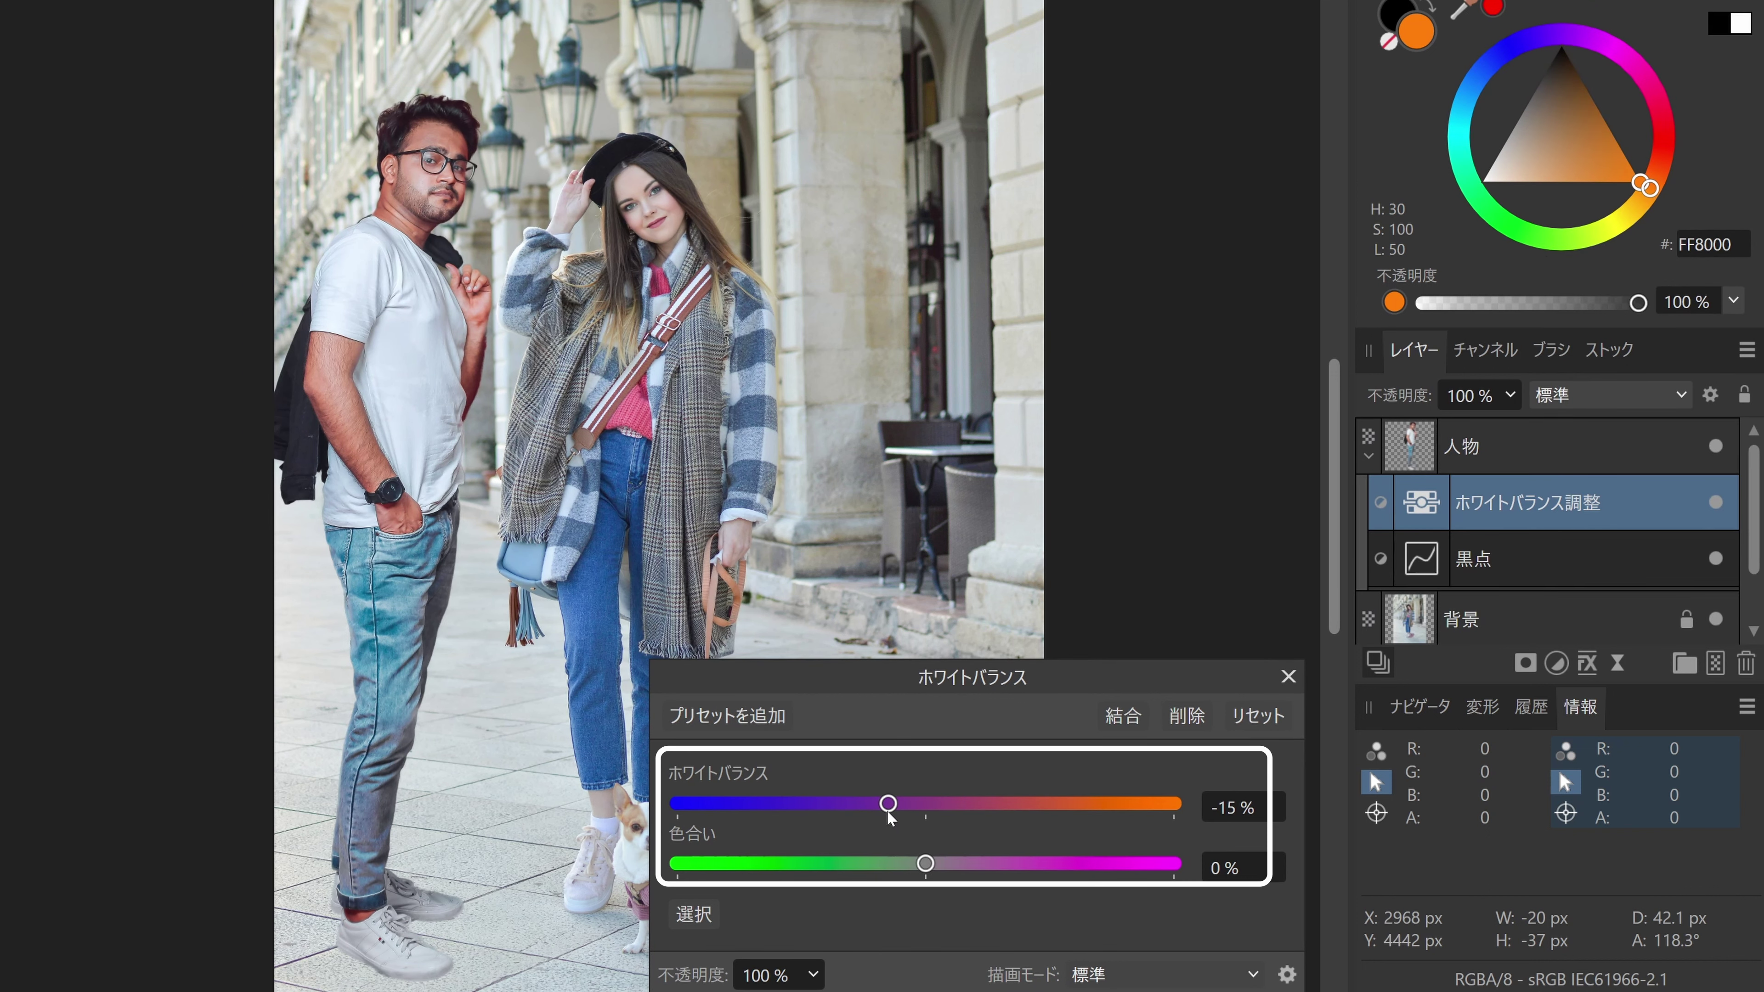
scroll(1243, 868, "up", 1)
scroll(1243, 869, "down", 1)
scroll(1242, 869, "down", 1)
scroll(1242, 869, "down", 1)
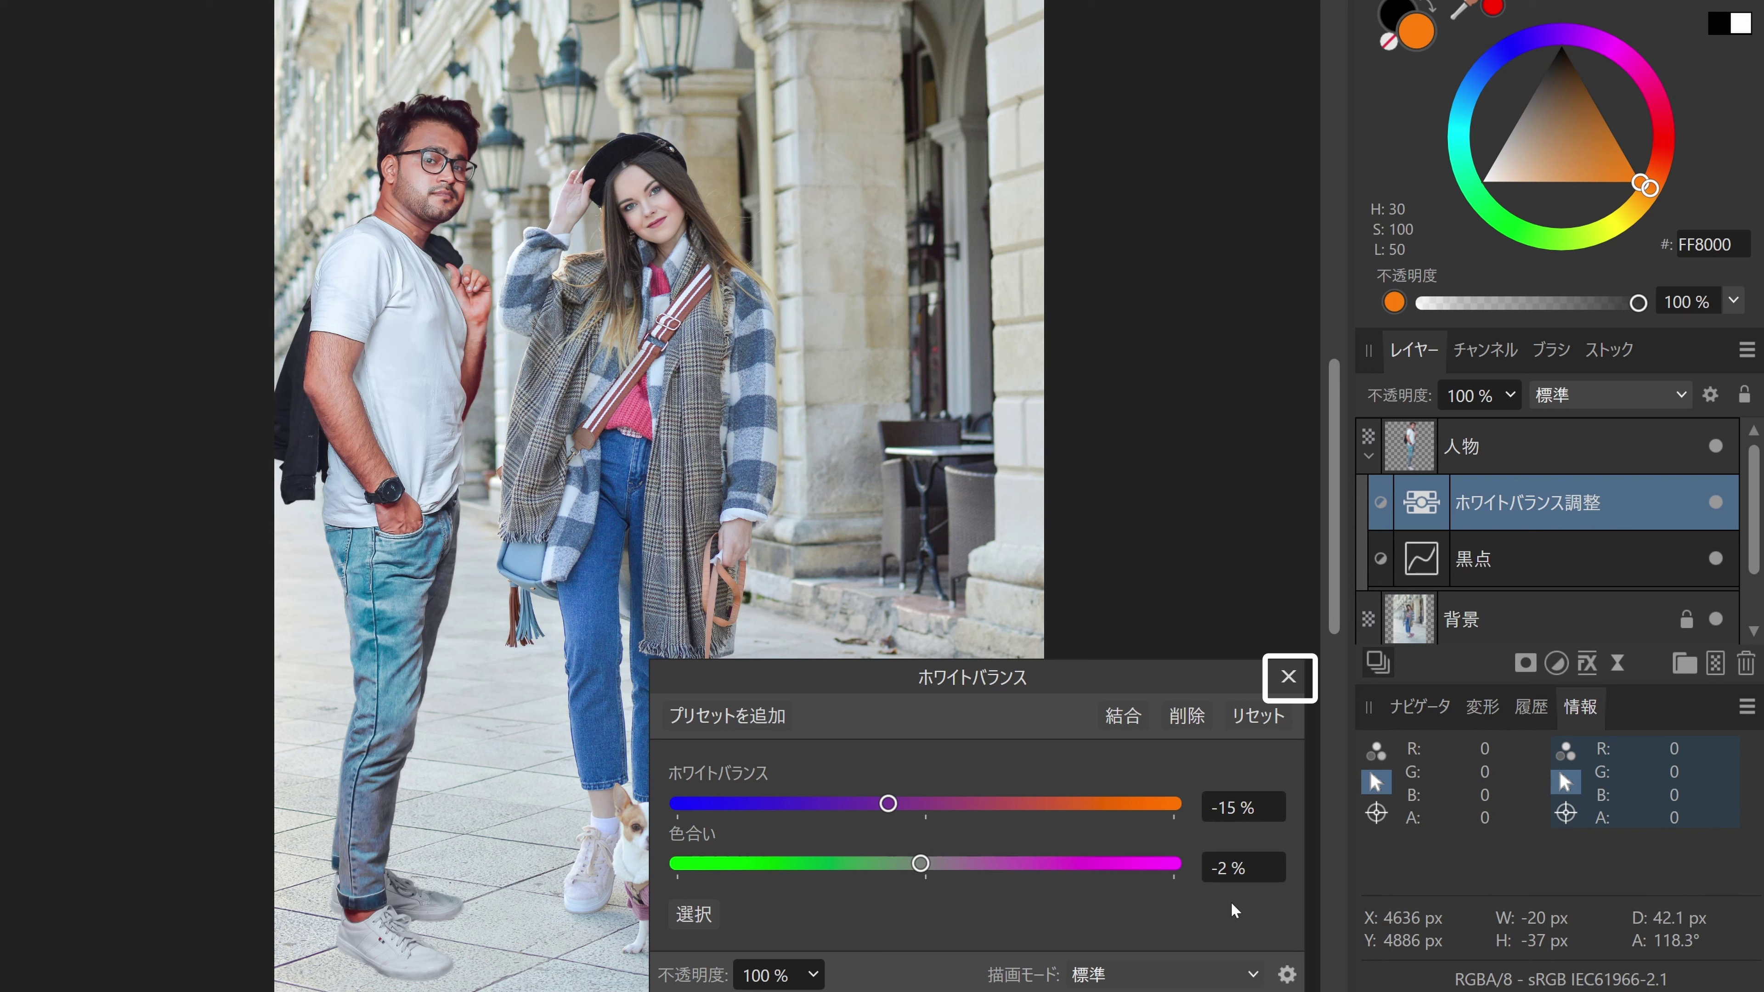
left_click(1286, 680)
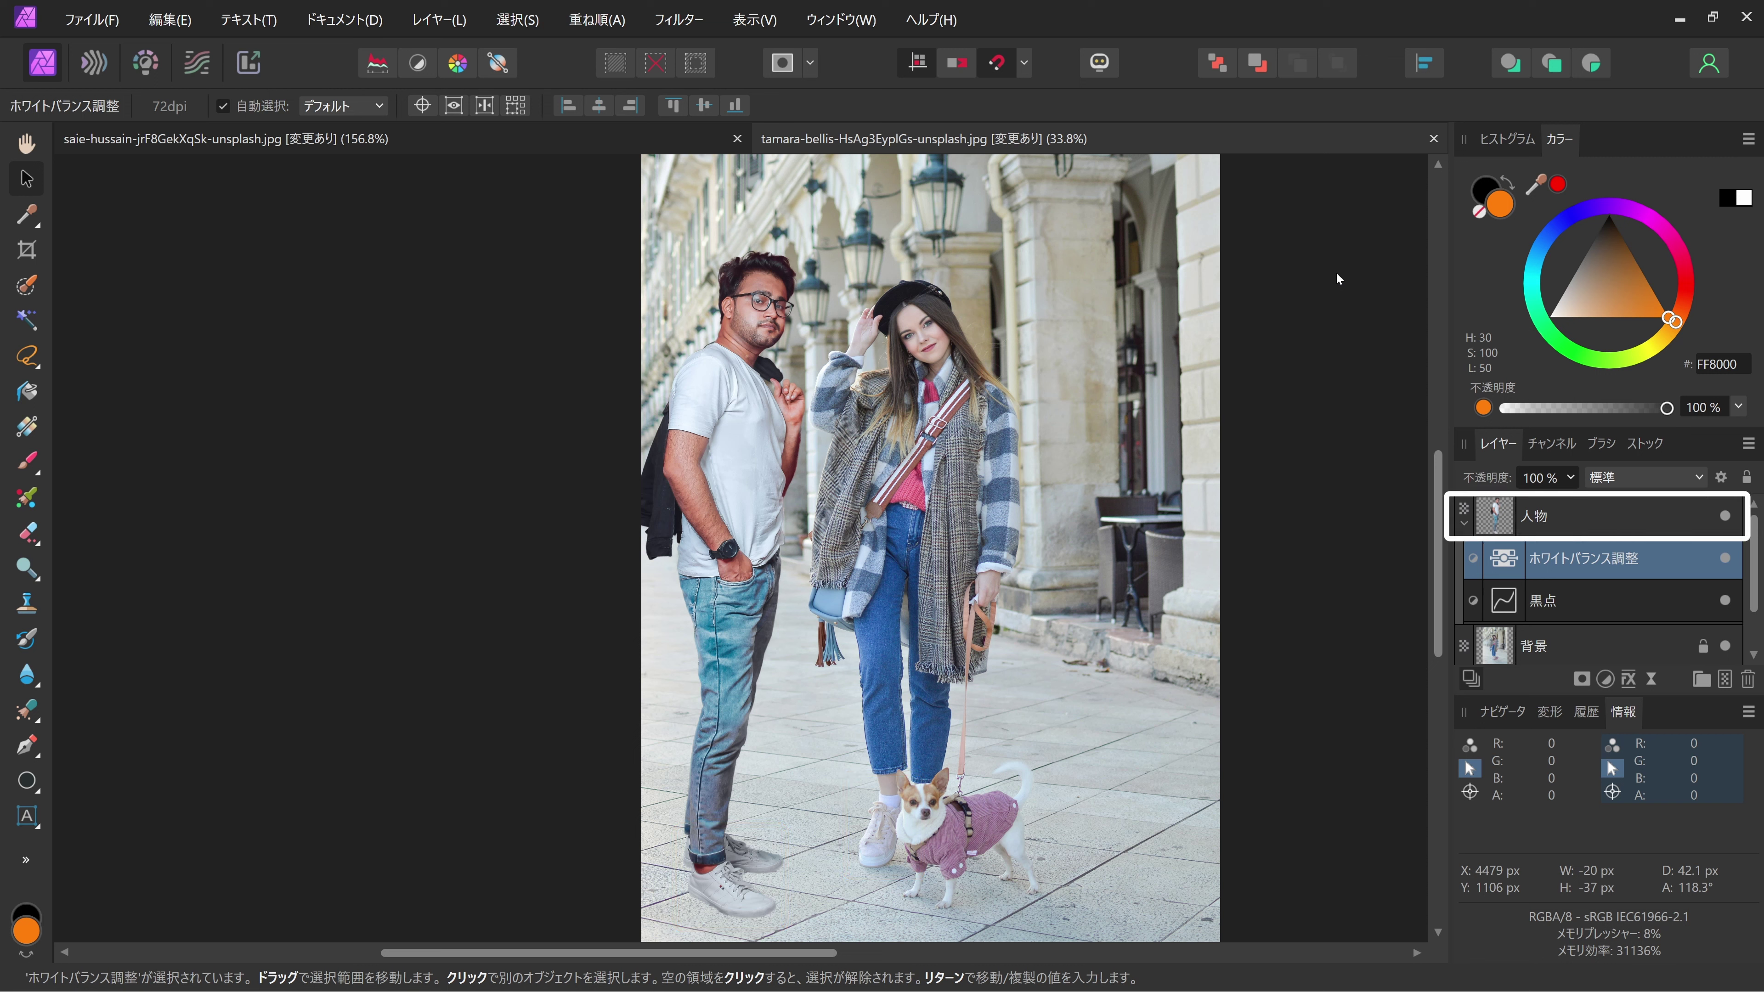
Step: Add a Curves adjustment to 人物, lifting an upper-midtone point to brighten the man
left_click(1620, 518)
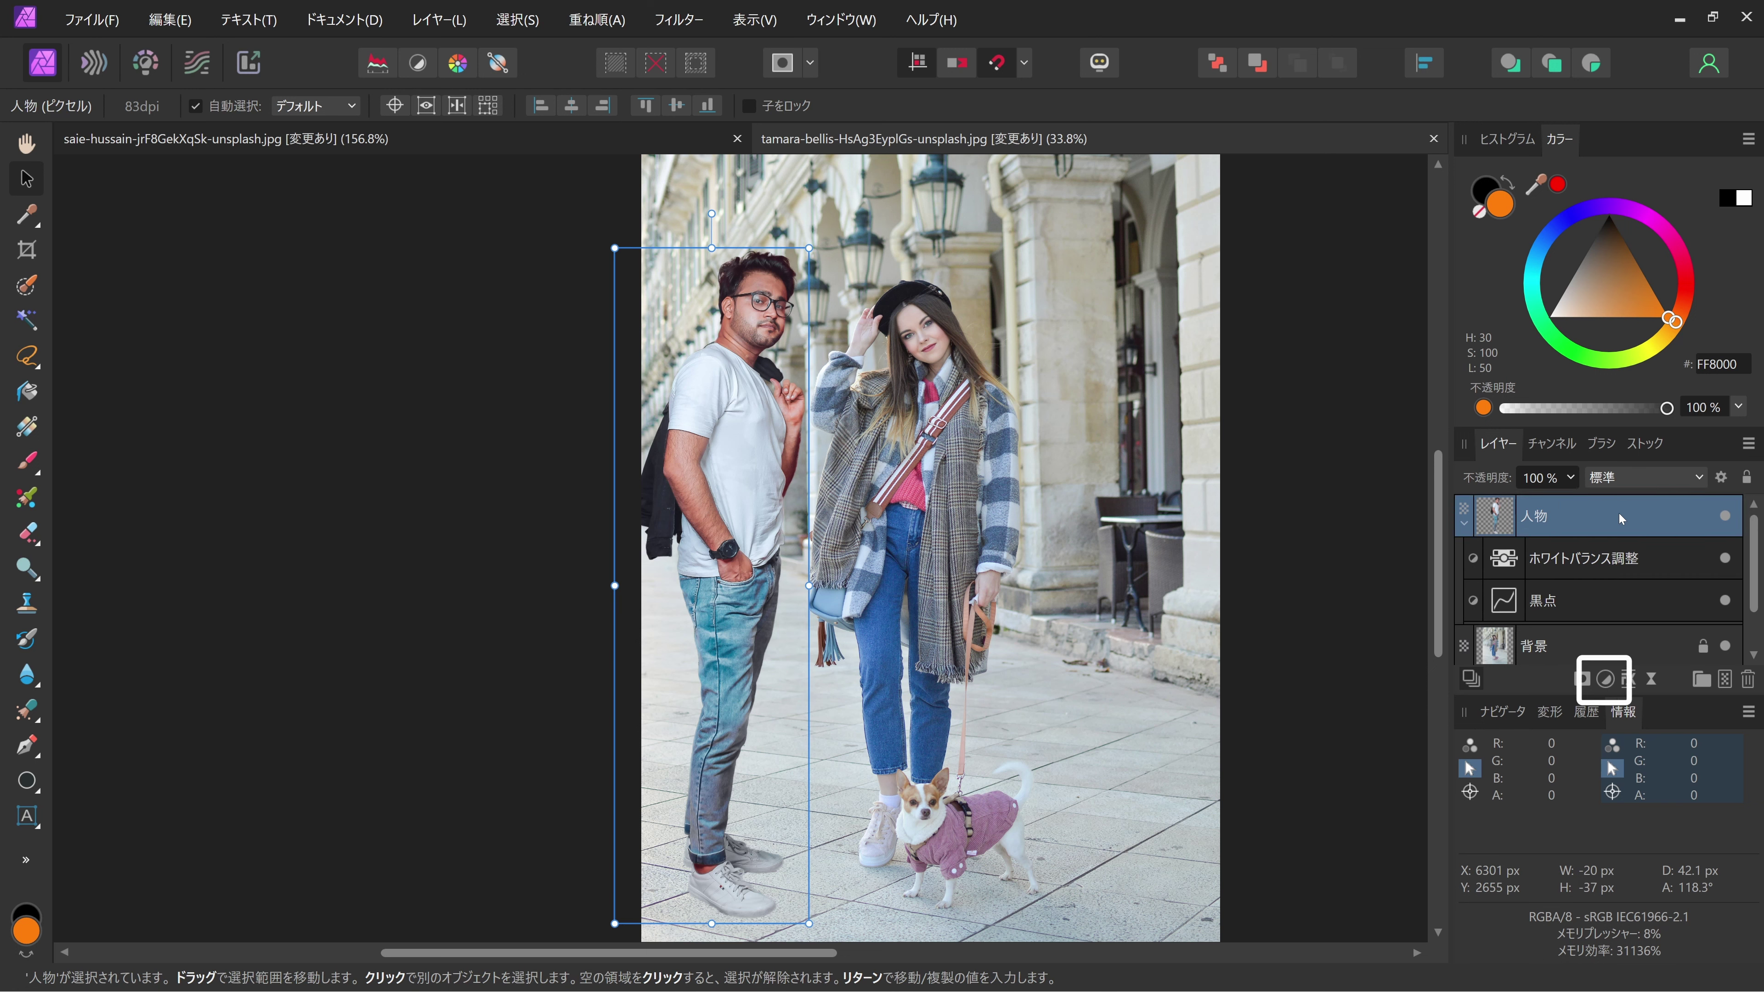
left_click(1604, 679)
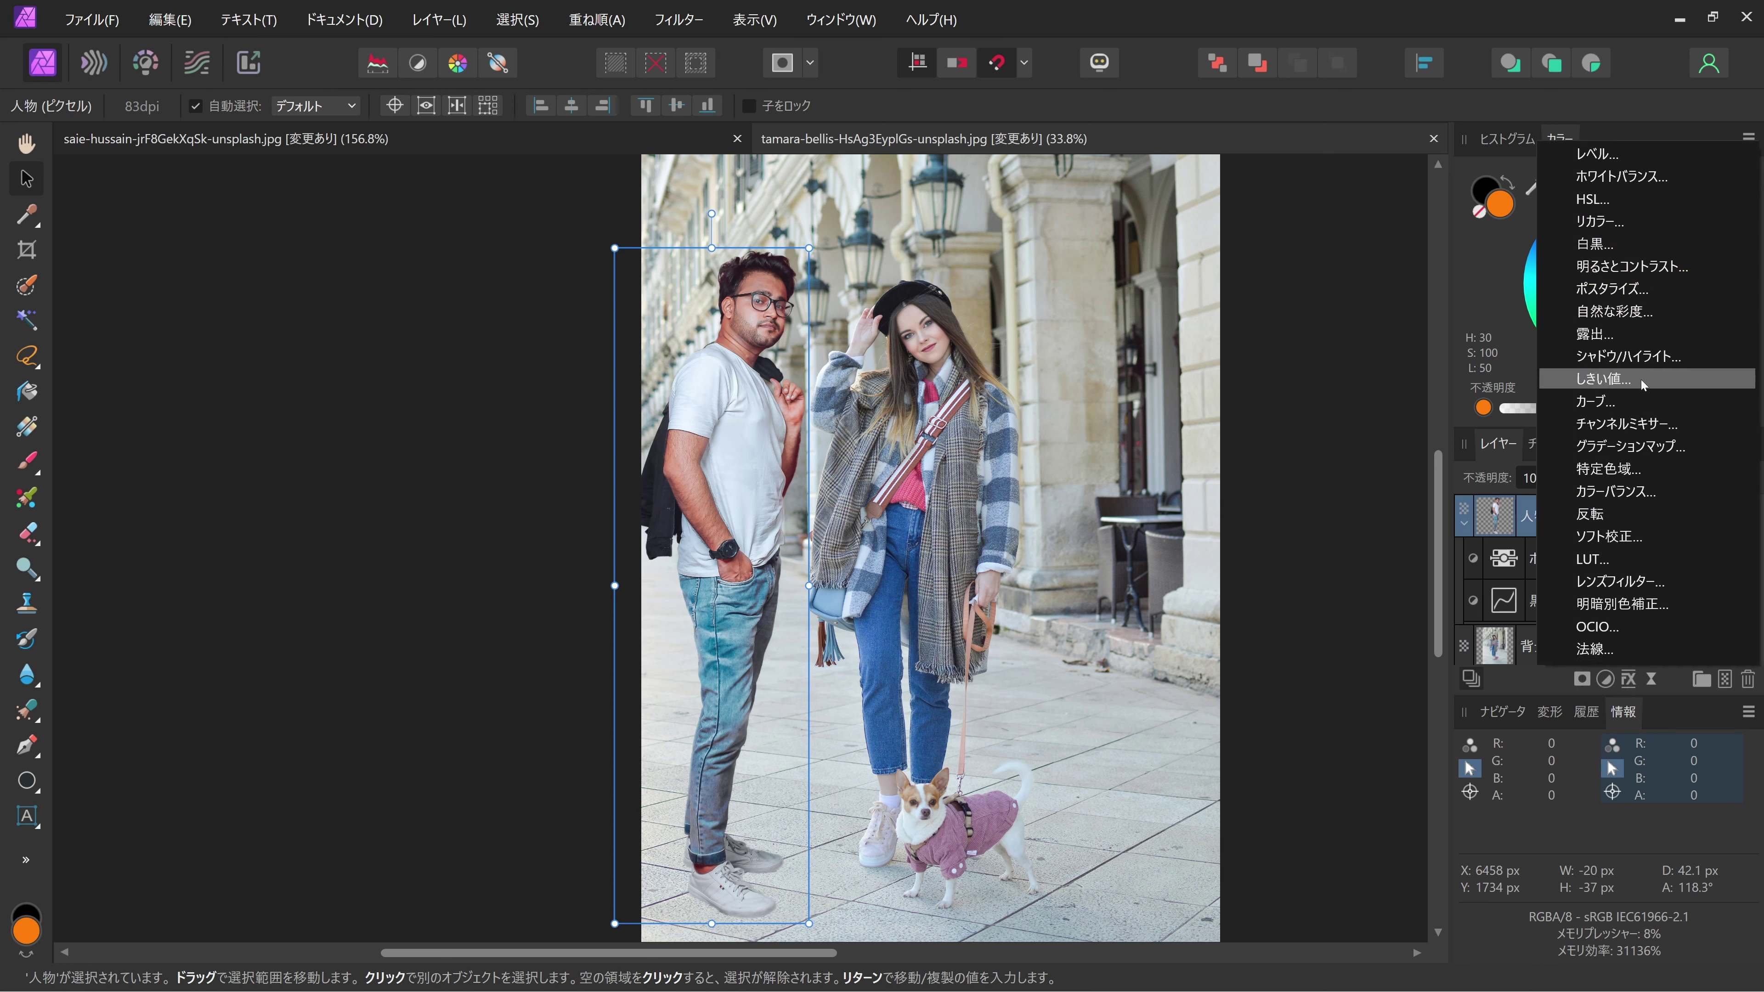
left_click(1595, 401)
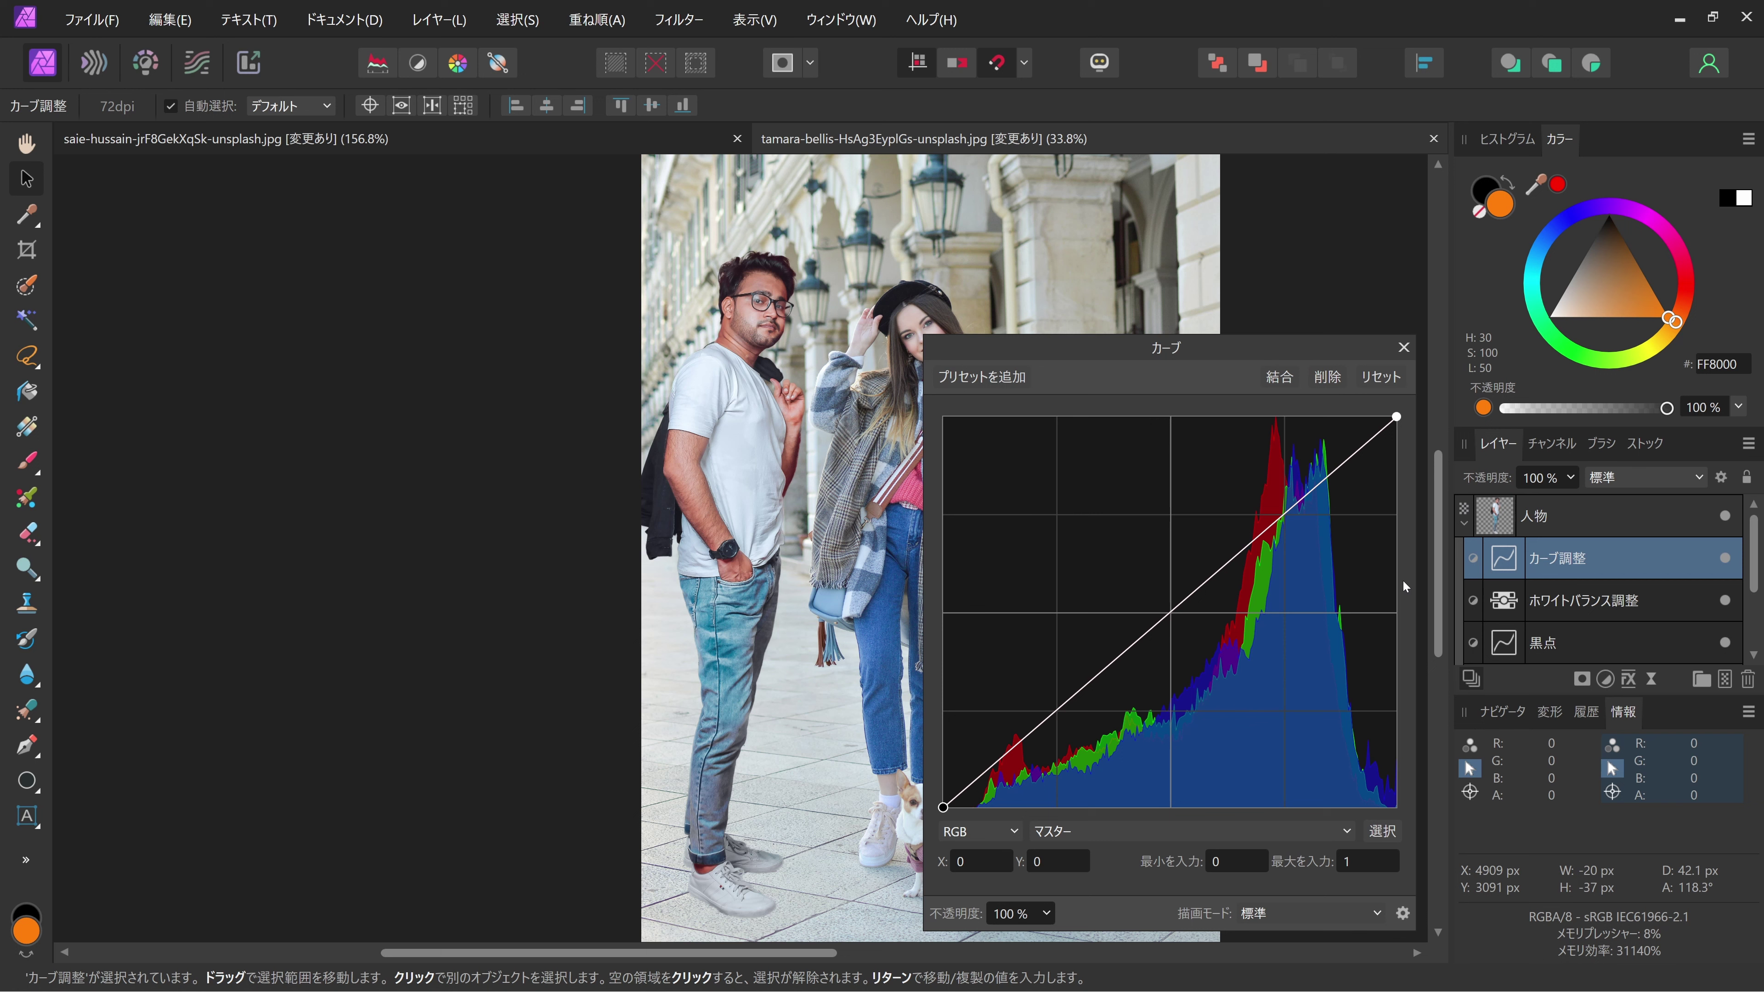
left_click(1244, 547)
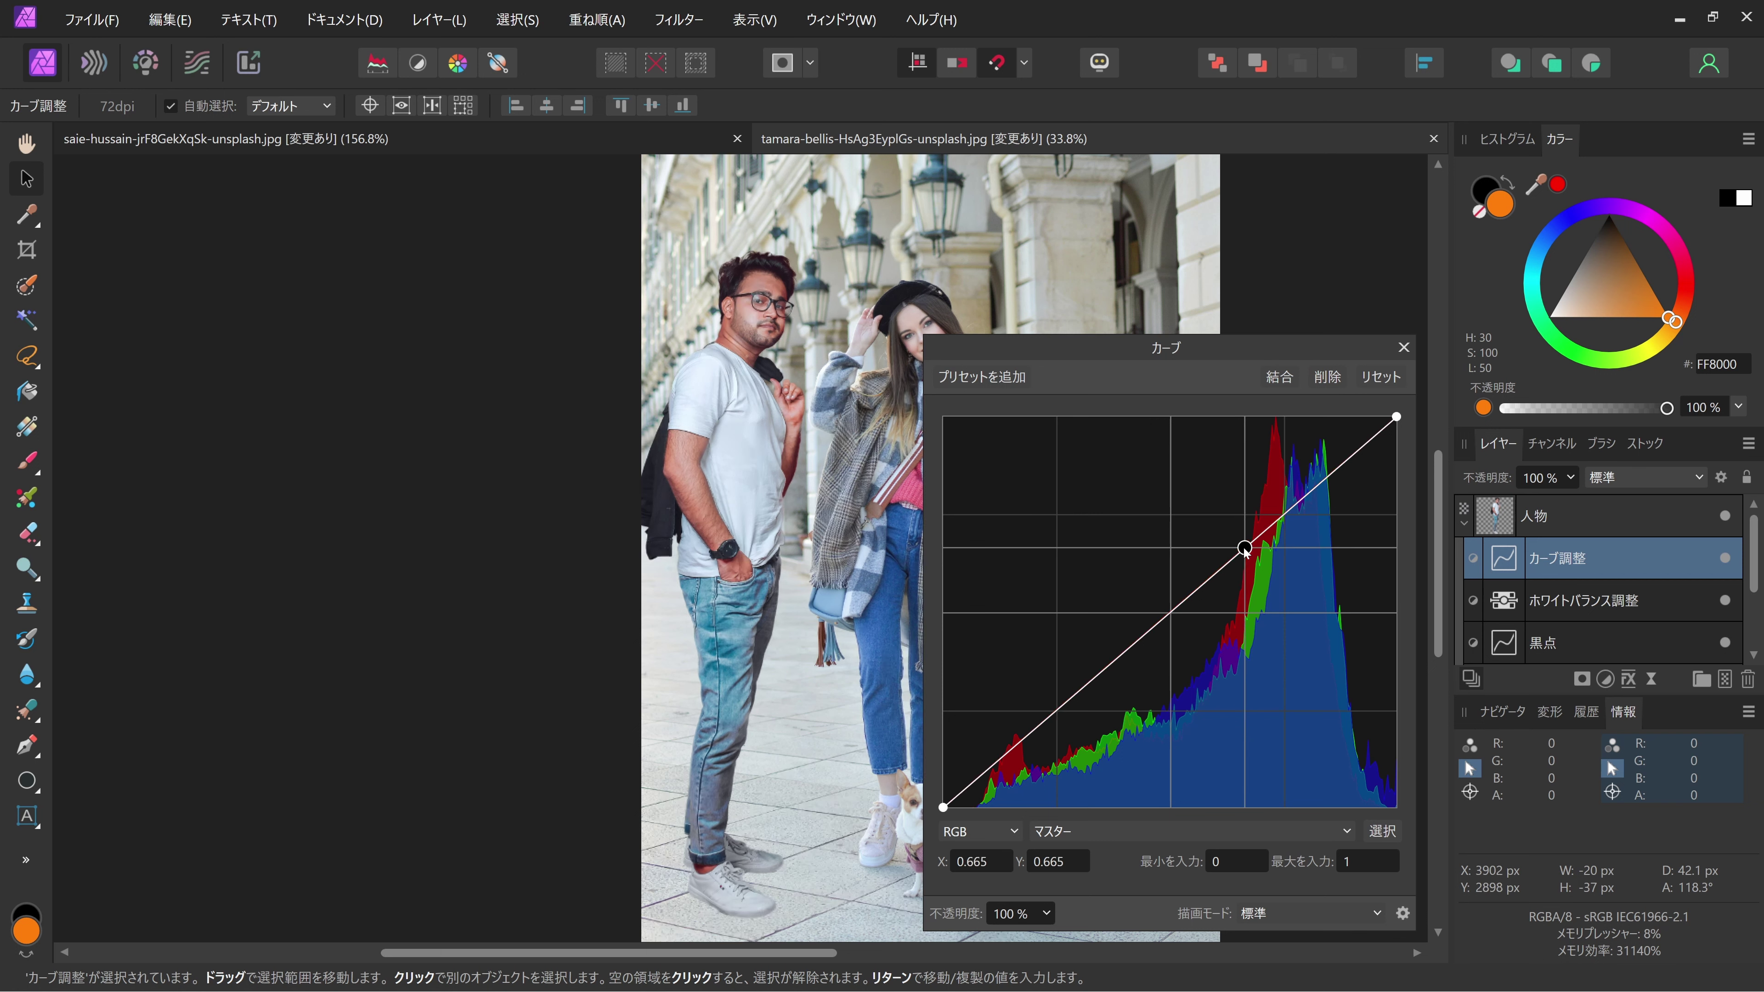
left_click_drag(1244, 549, 1231, 540)
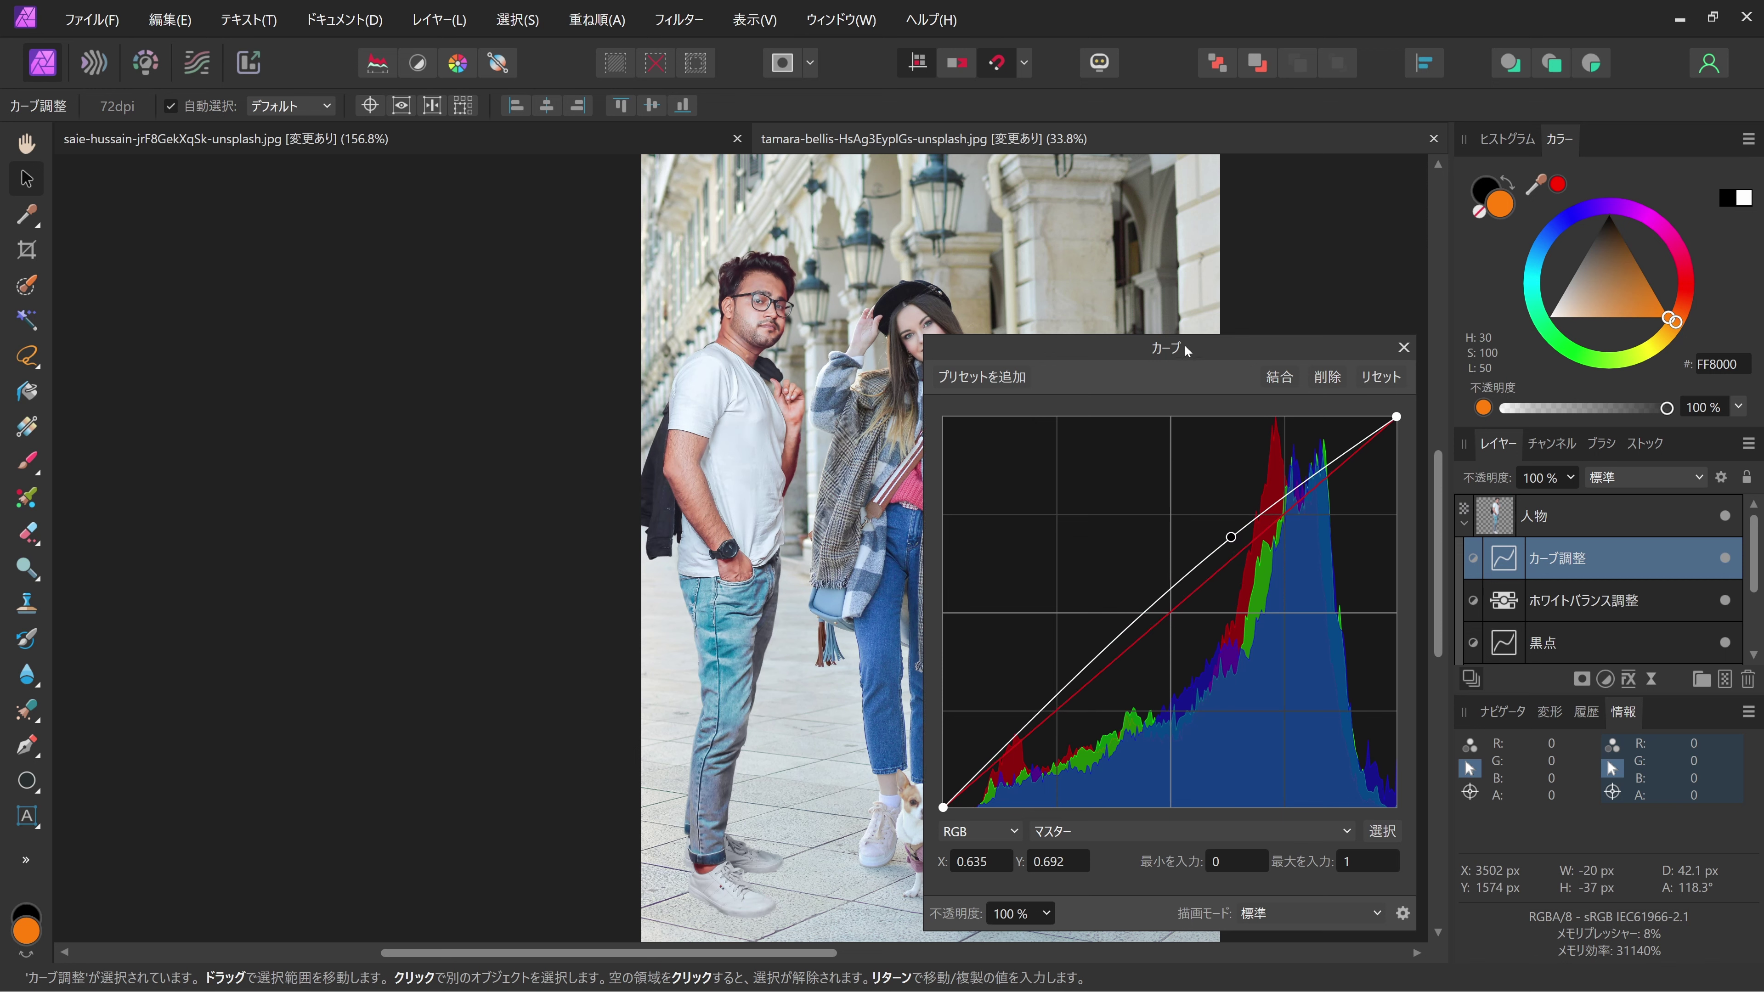
left_click_drag(1187, 353, 1262, 350)
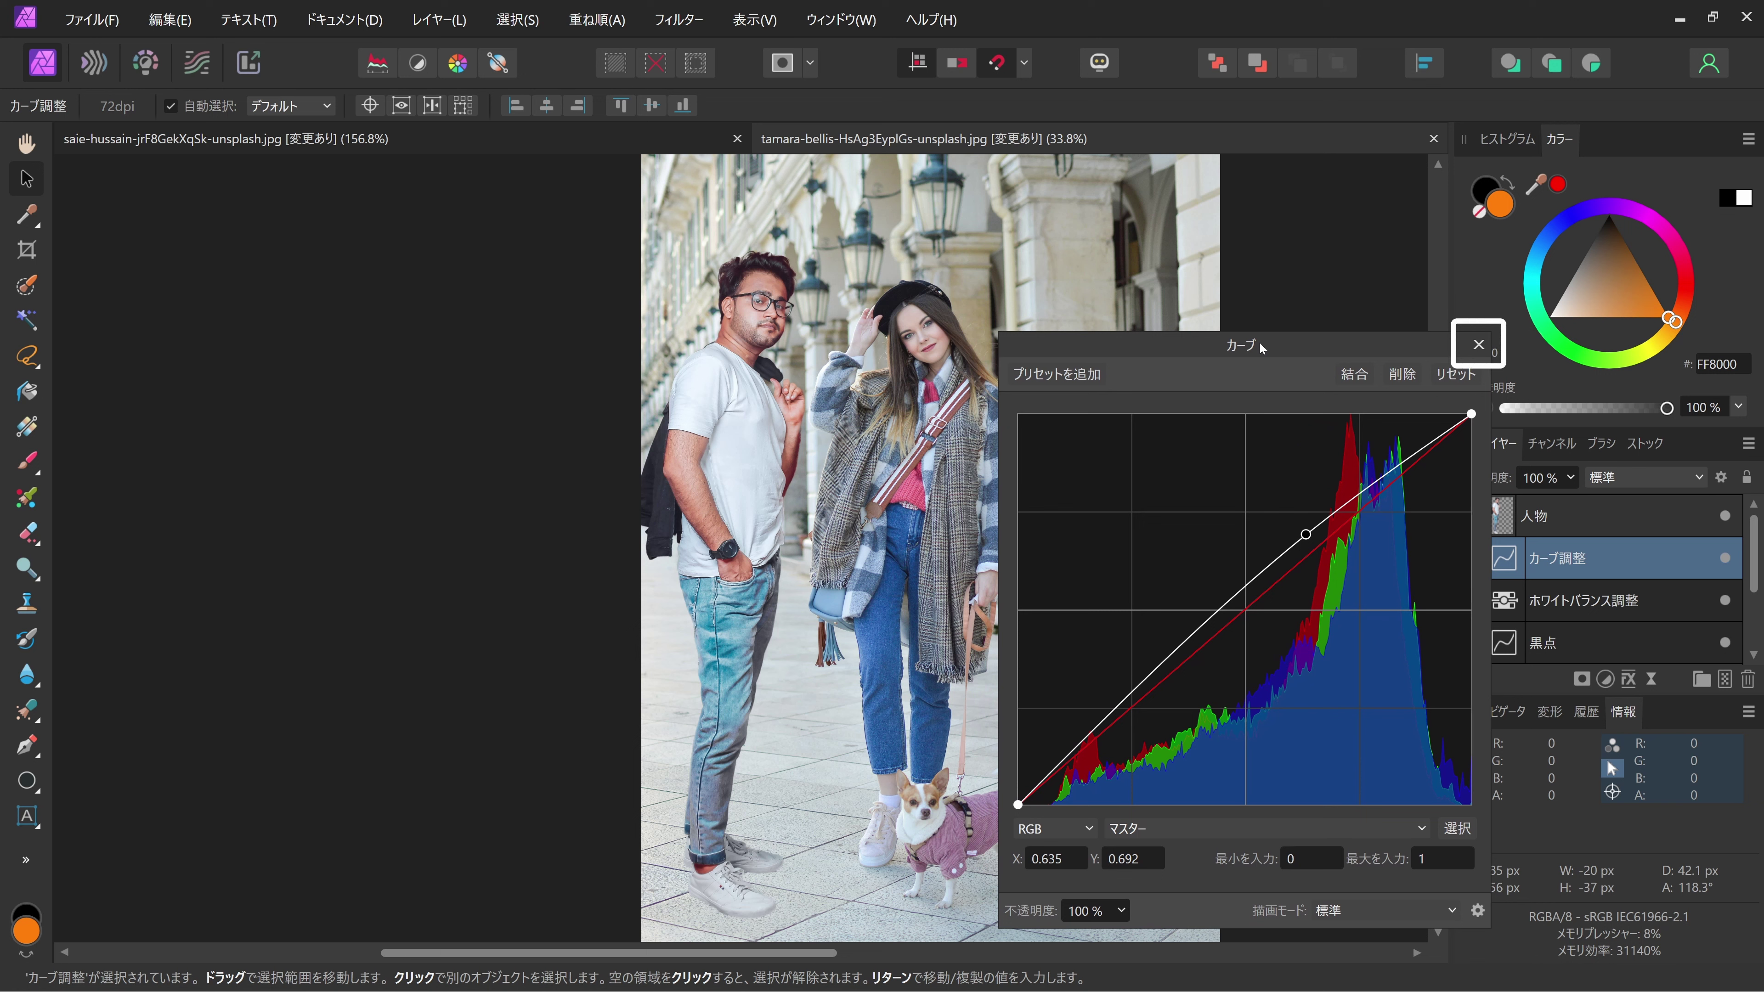
Step: Toggle the Curves adjustment off and on to compare, leaving it visible
left_click(1478, 344)
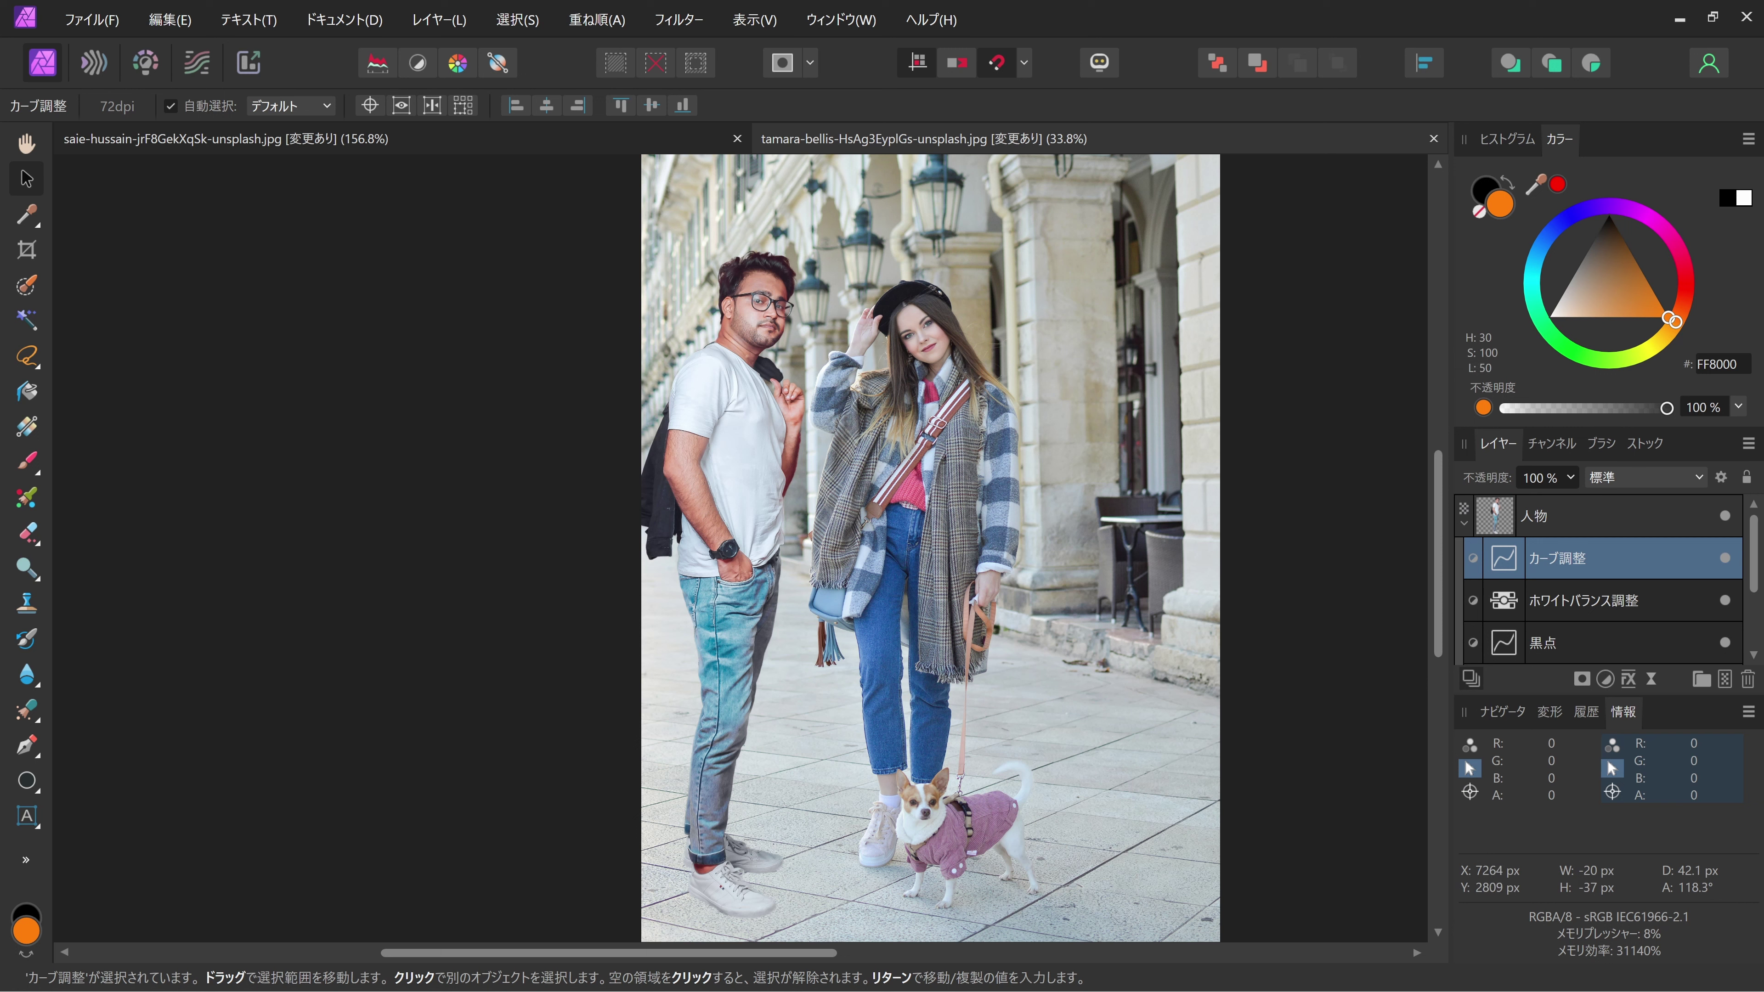
left_click(1724, 558)
left_click(1724, 560)
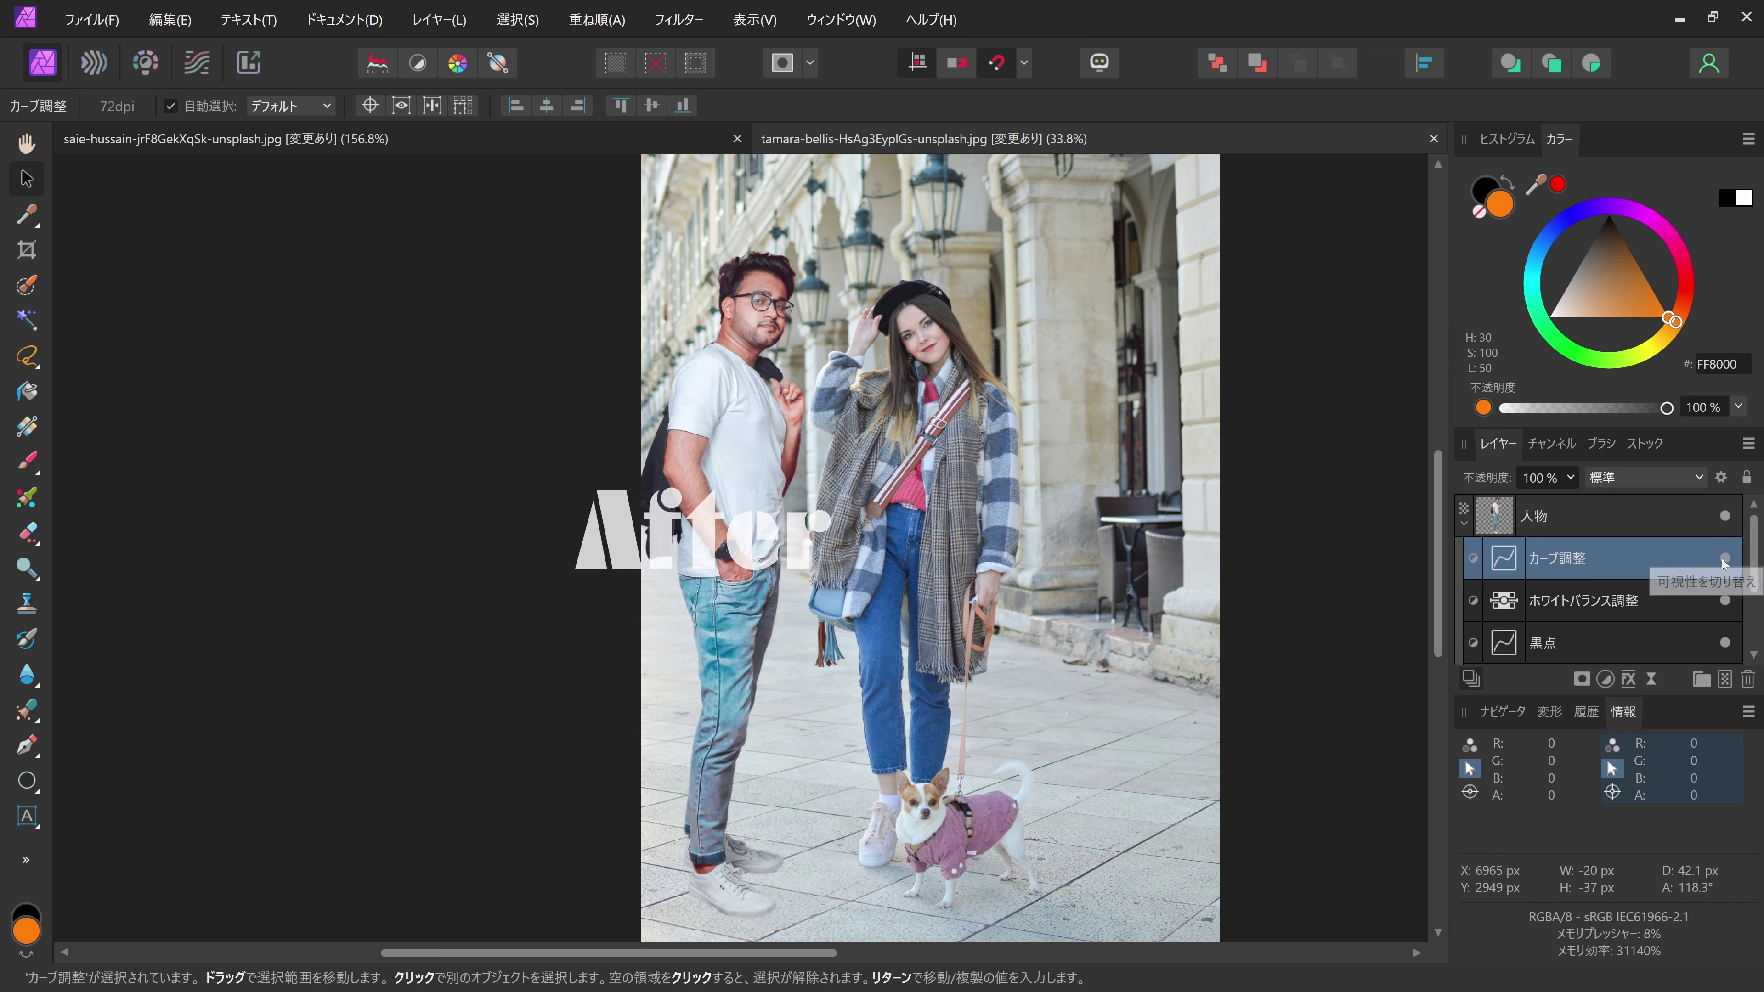
left_click(1724, 560)
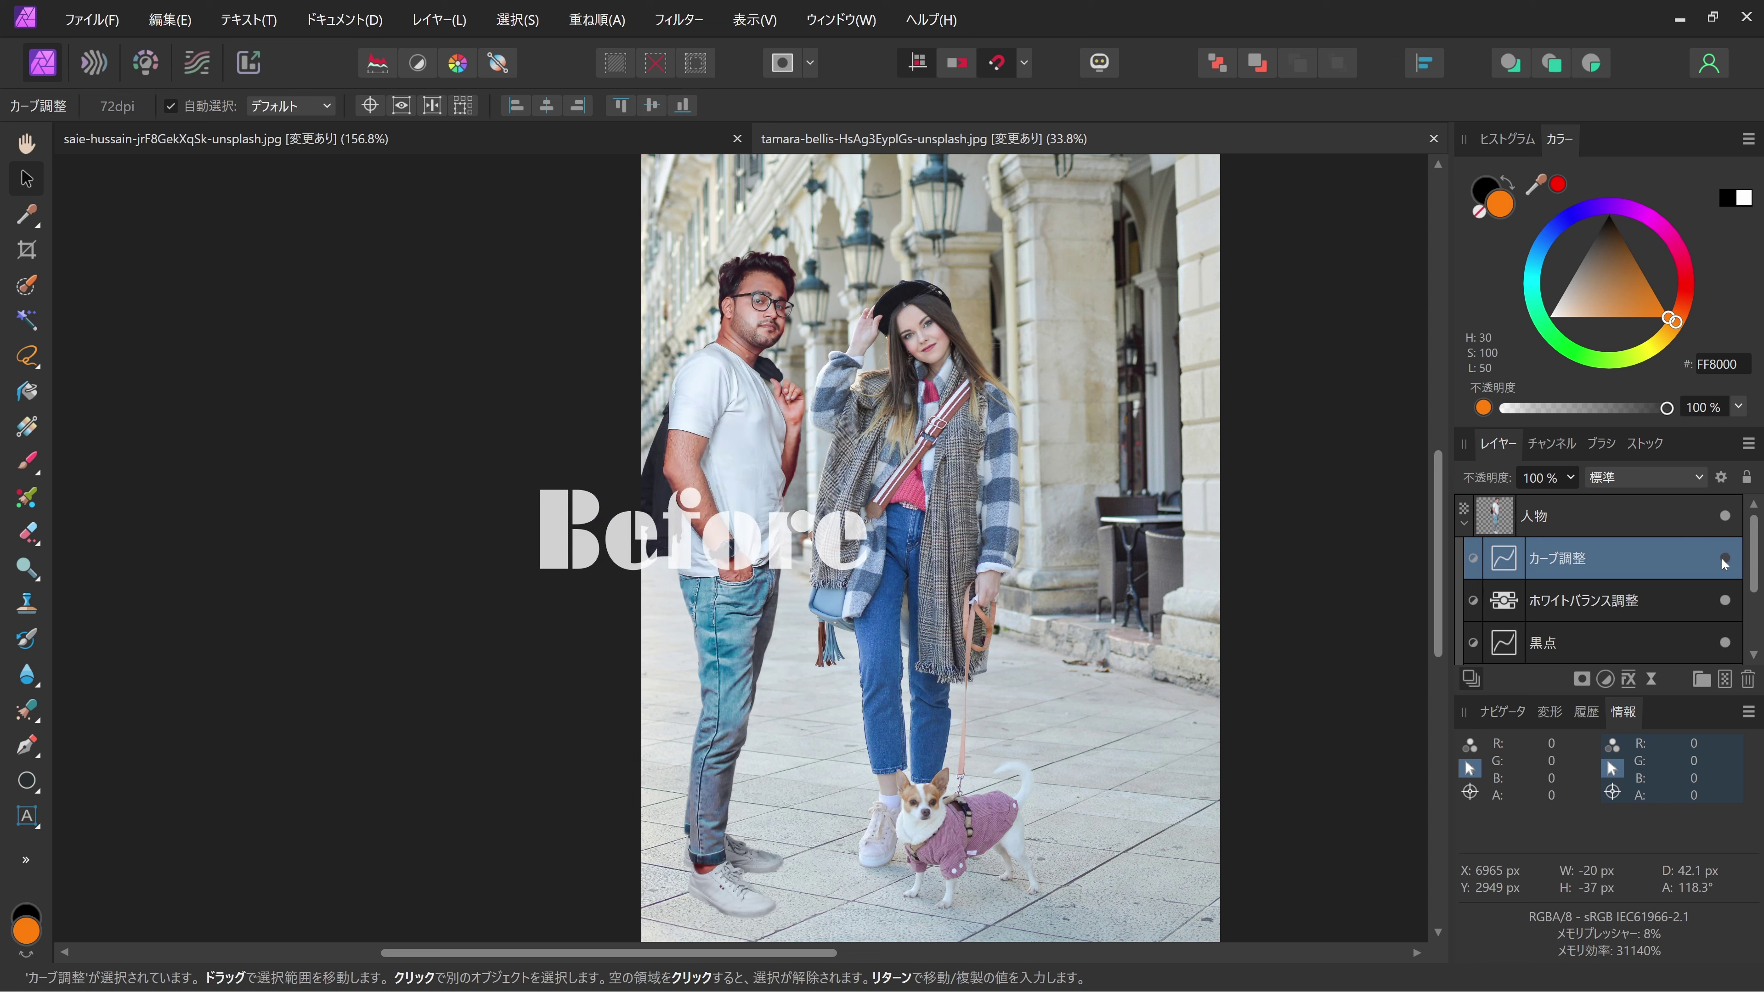
left_click(1725, 560)
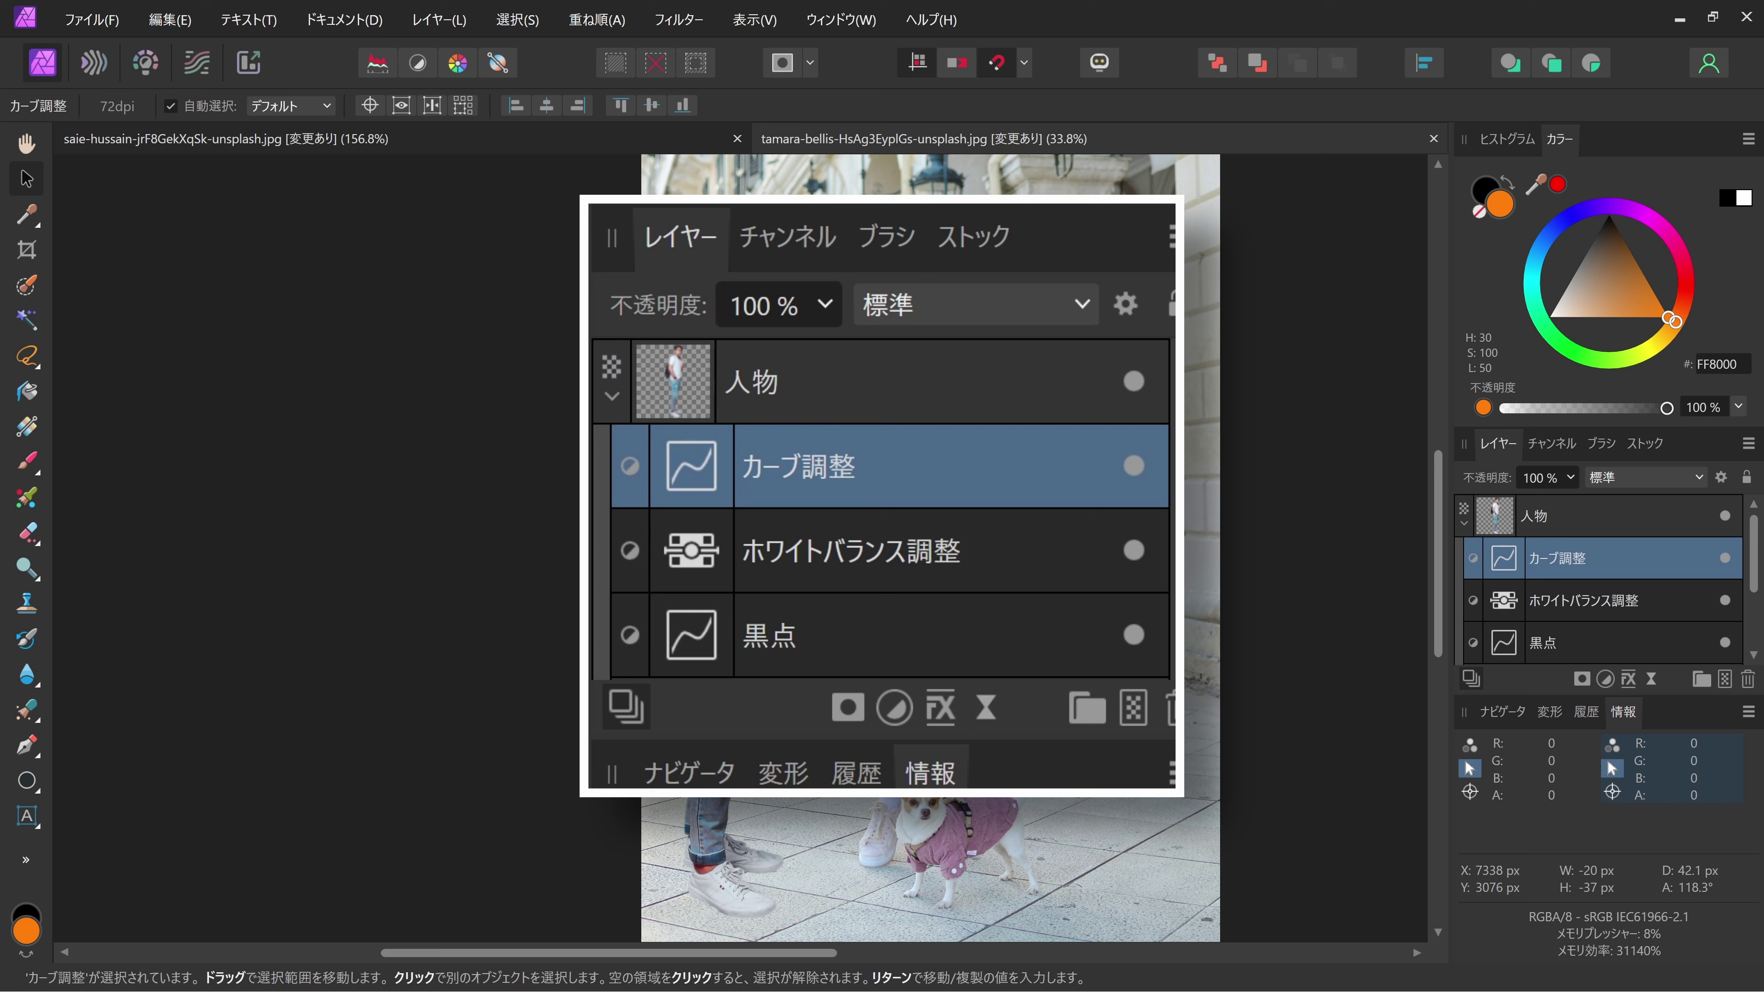
Step: Rename the カーブ調整 layer to 明るさ using IME kanji conversion
double_click(1559, 560)
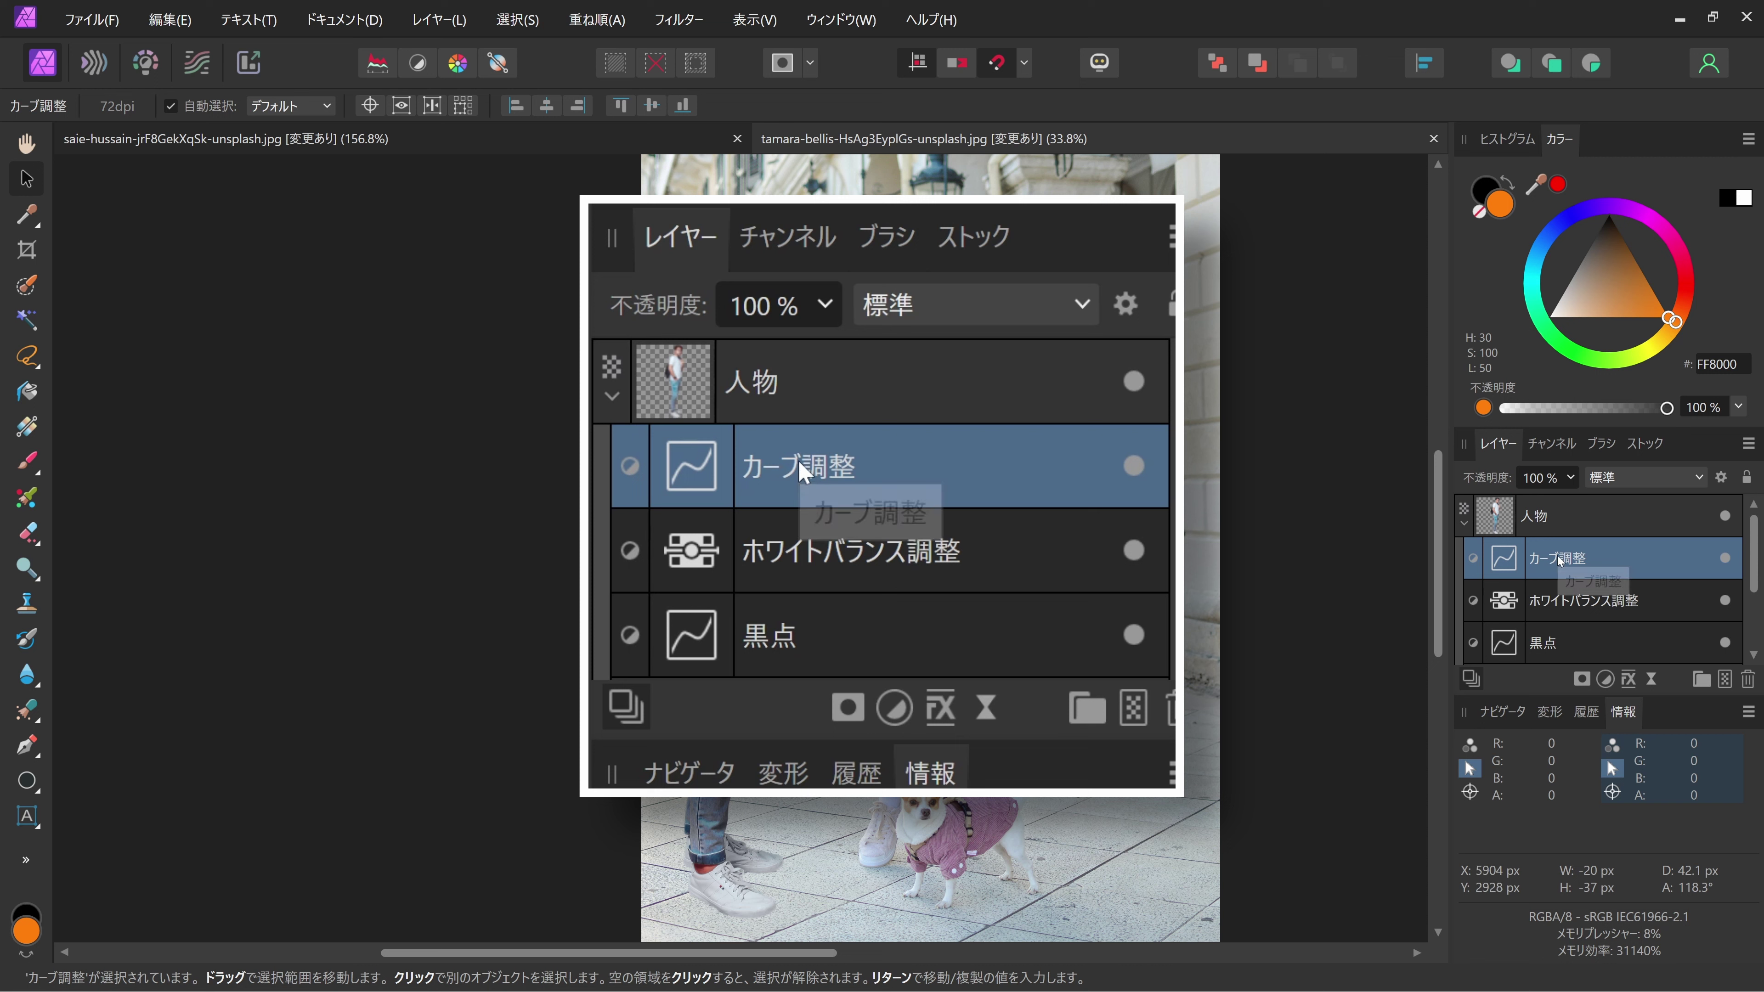
type("あkar")
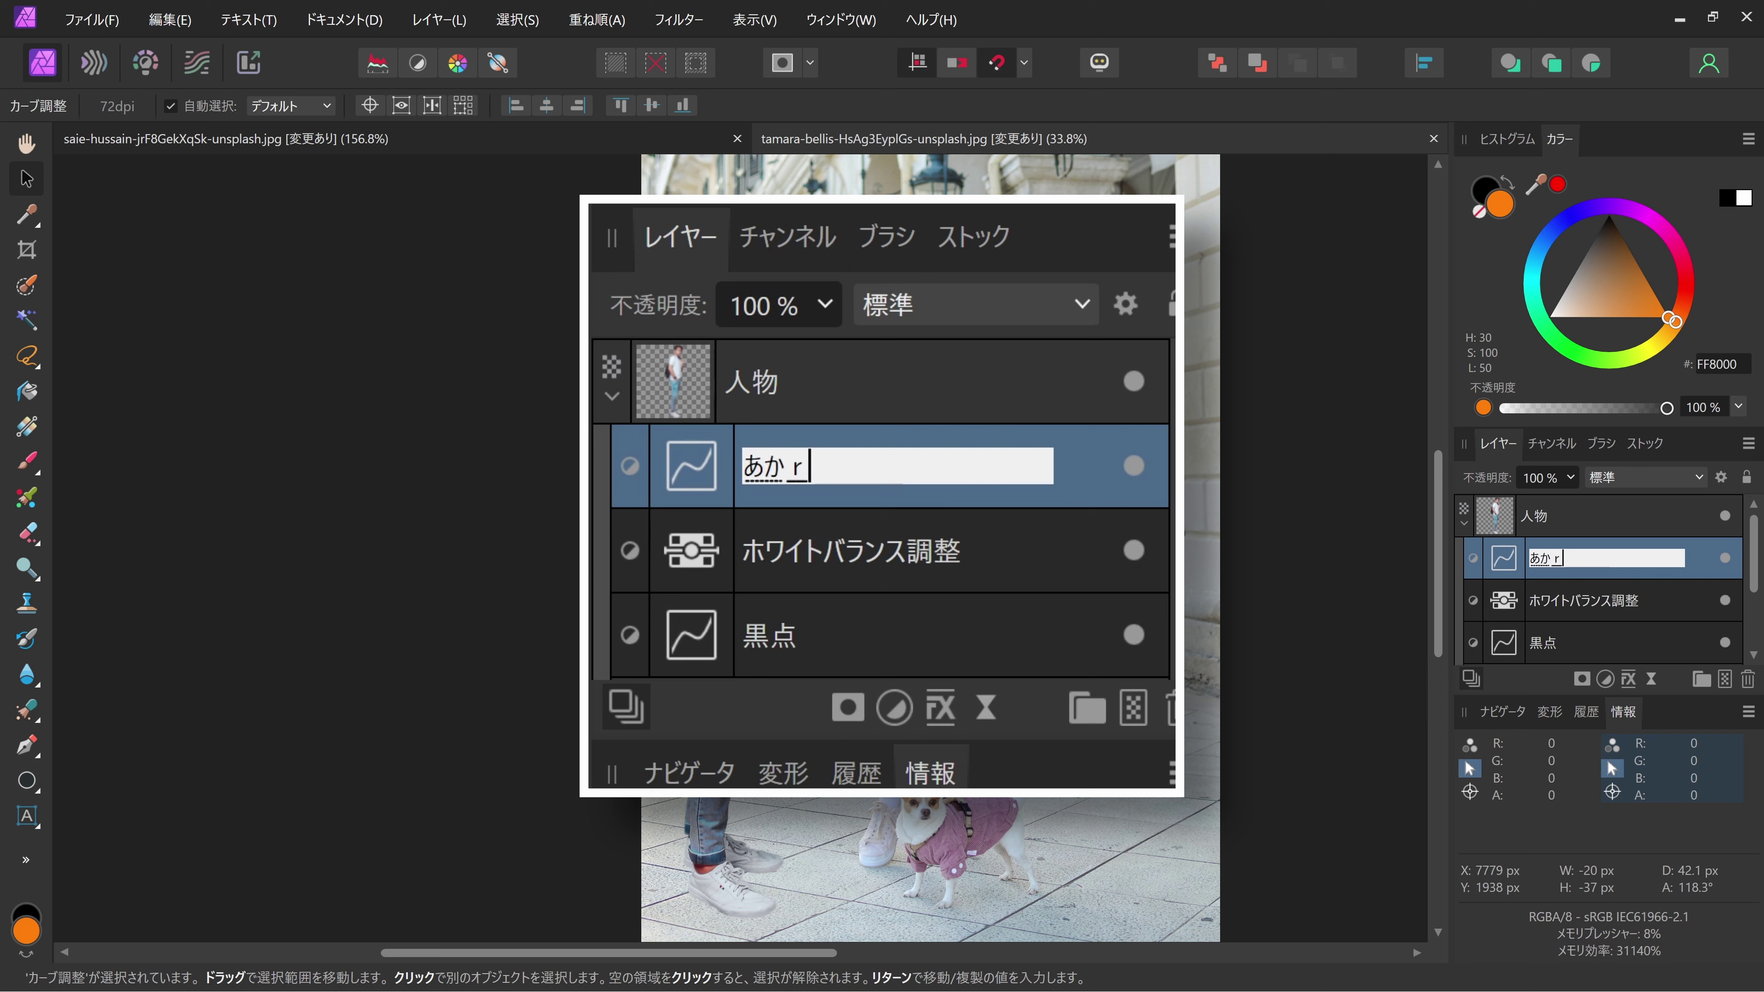
type("u")
key("space")
type("sa")
key("Return")
key("Return")
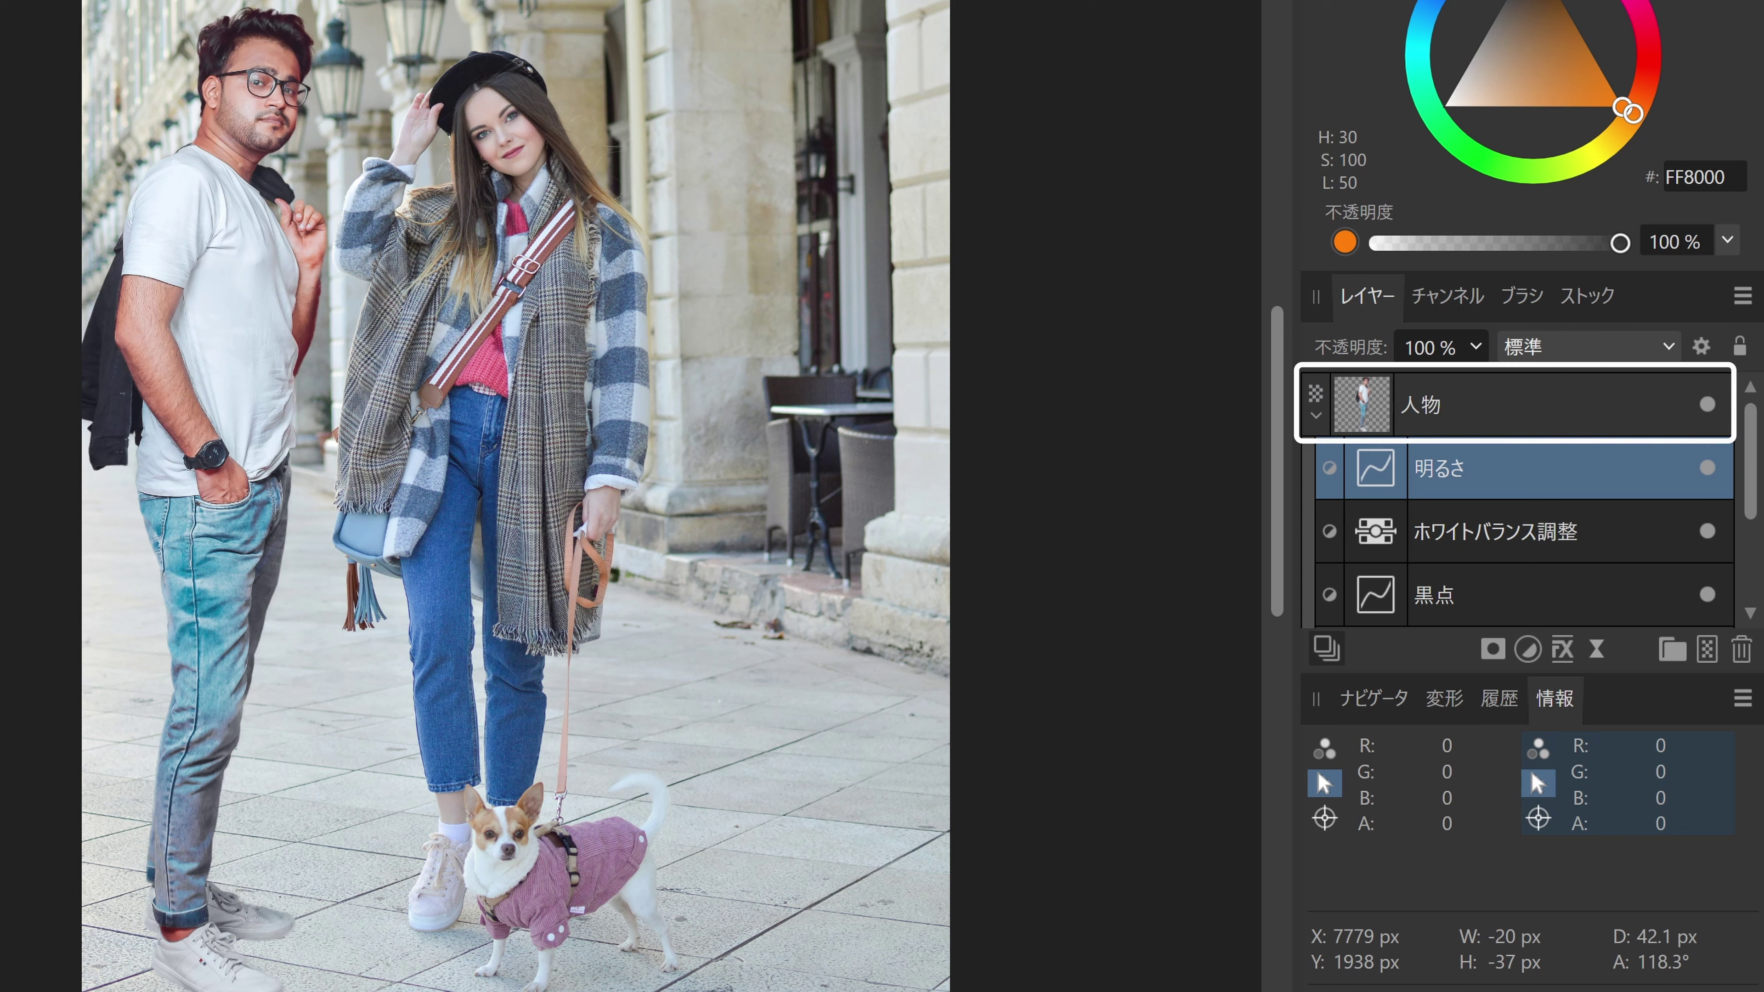
Step: Add another Curves adjustment to 人物, raising a low point from 0.224 to 0.292
left_click(1531, 406)
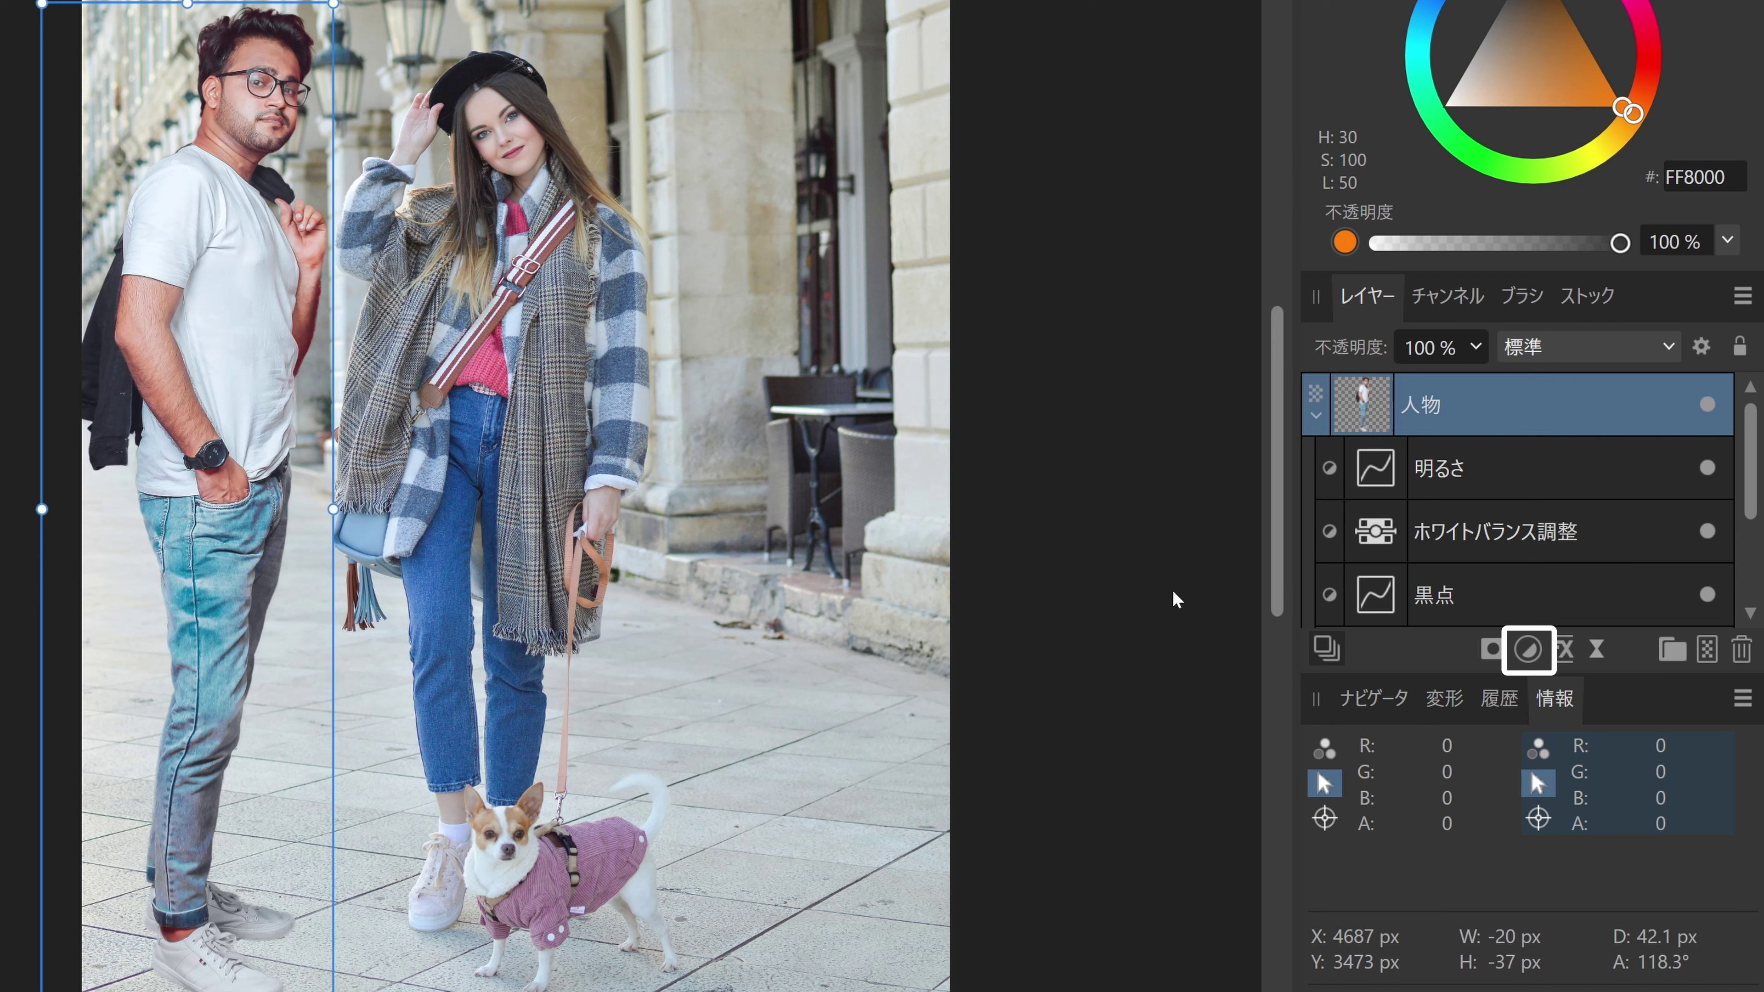
left_click(1523, 653)
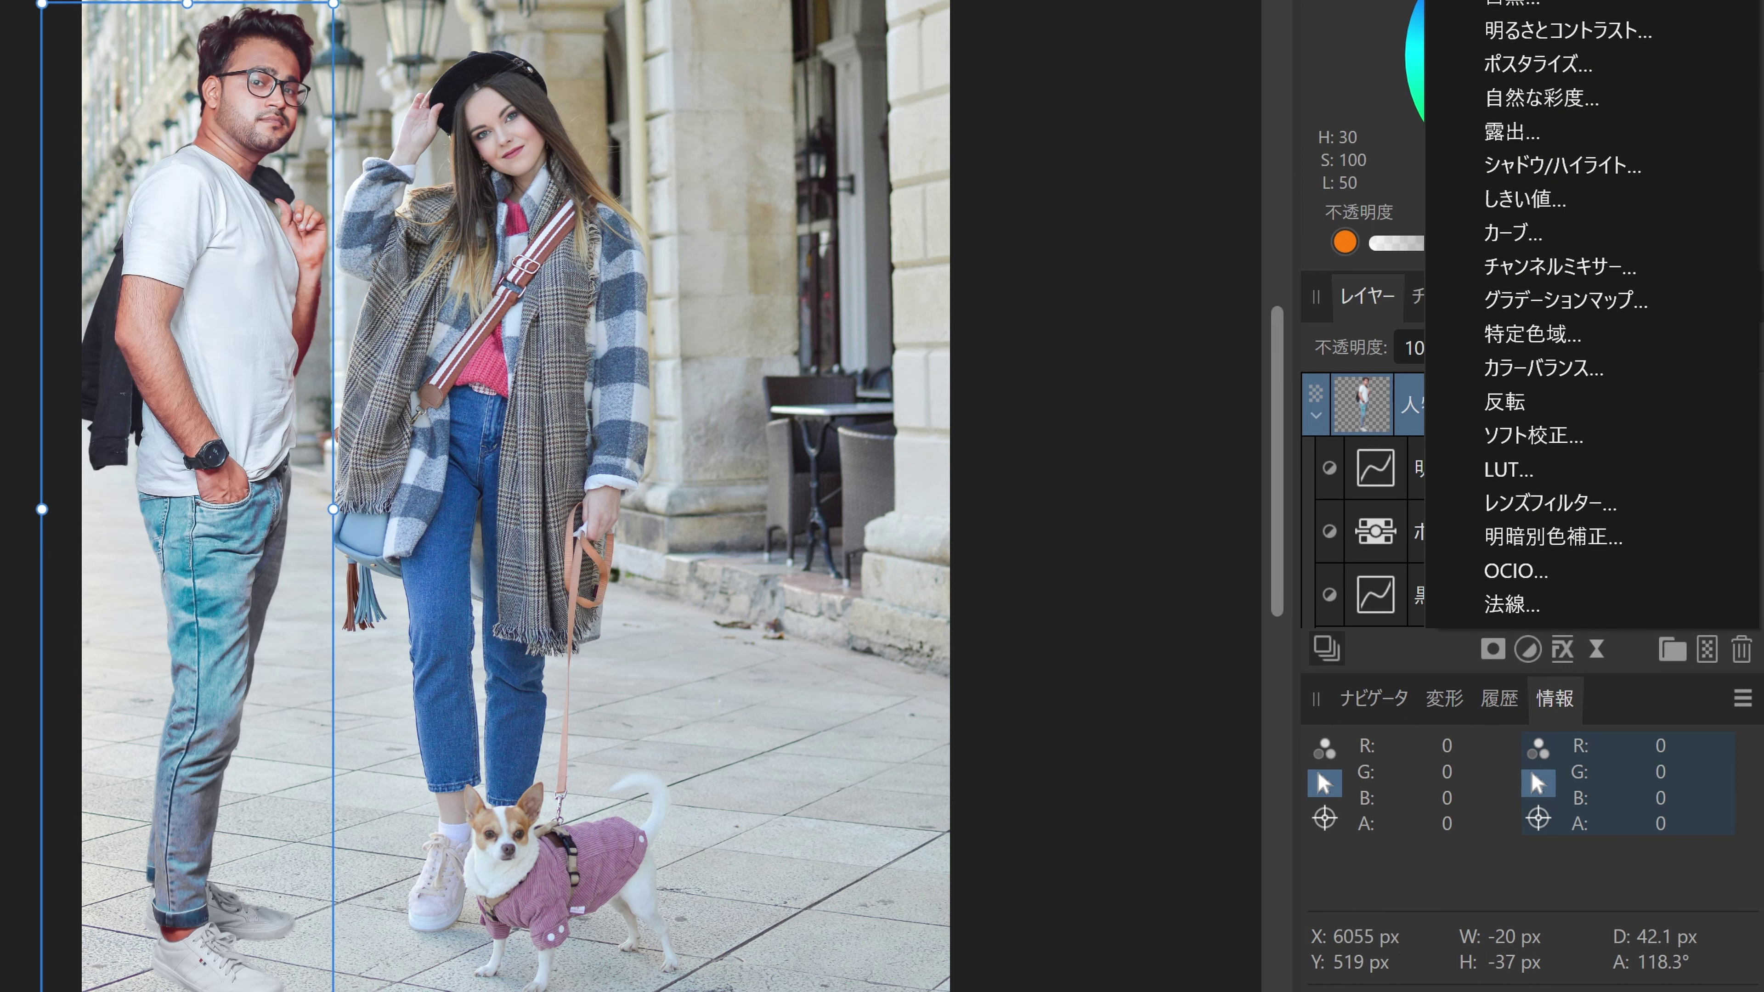
left_click(1562, 233)
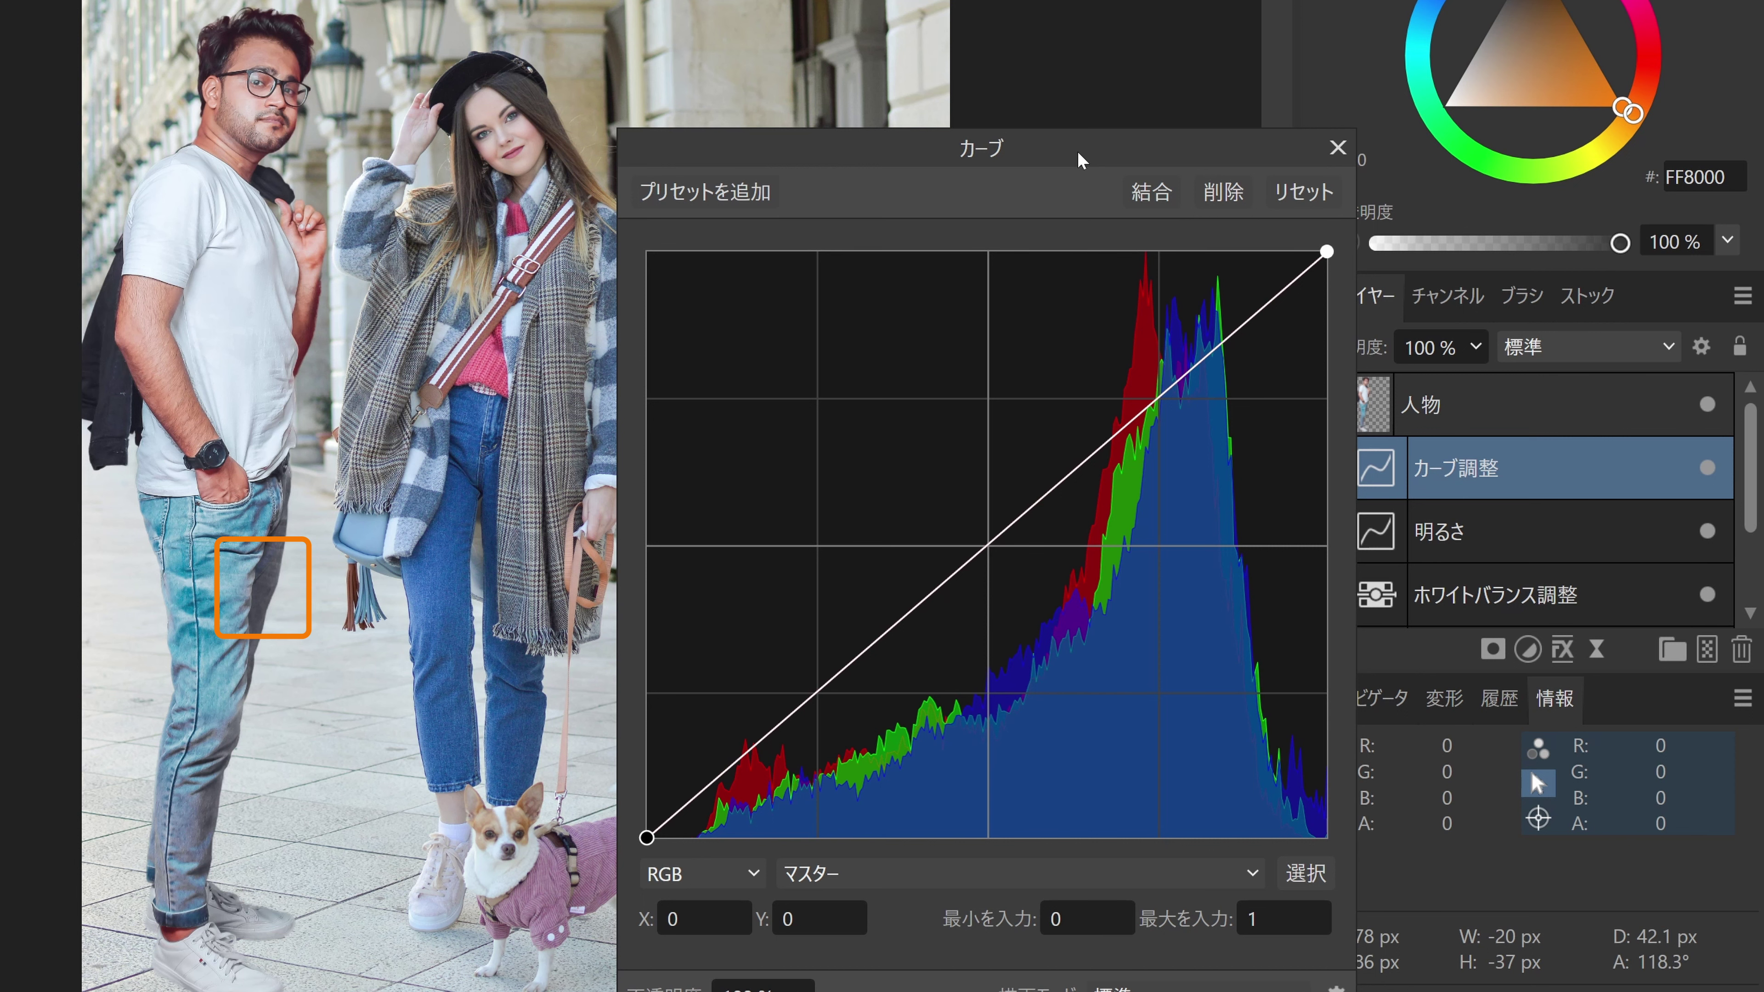
left_click(838, 671)
left_click_drag(837, 671, 799, 666)
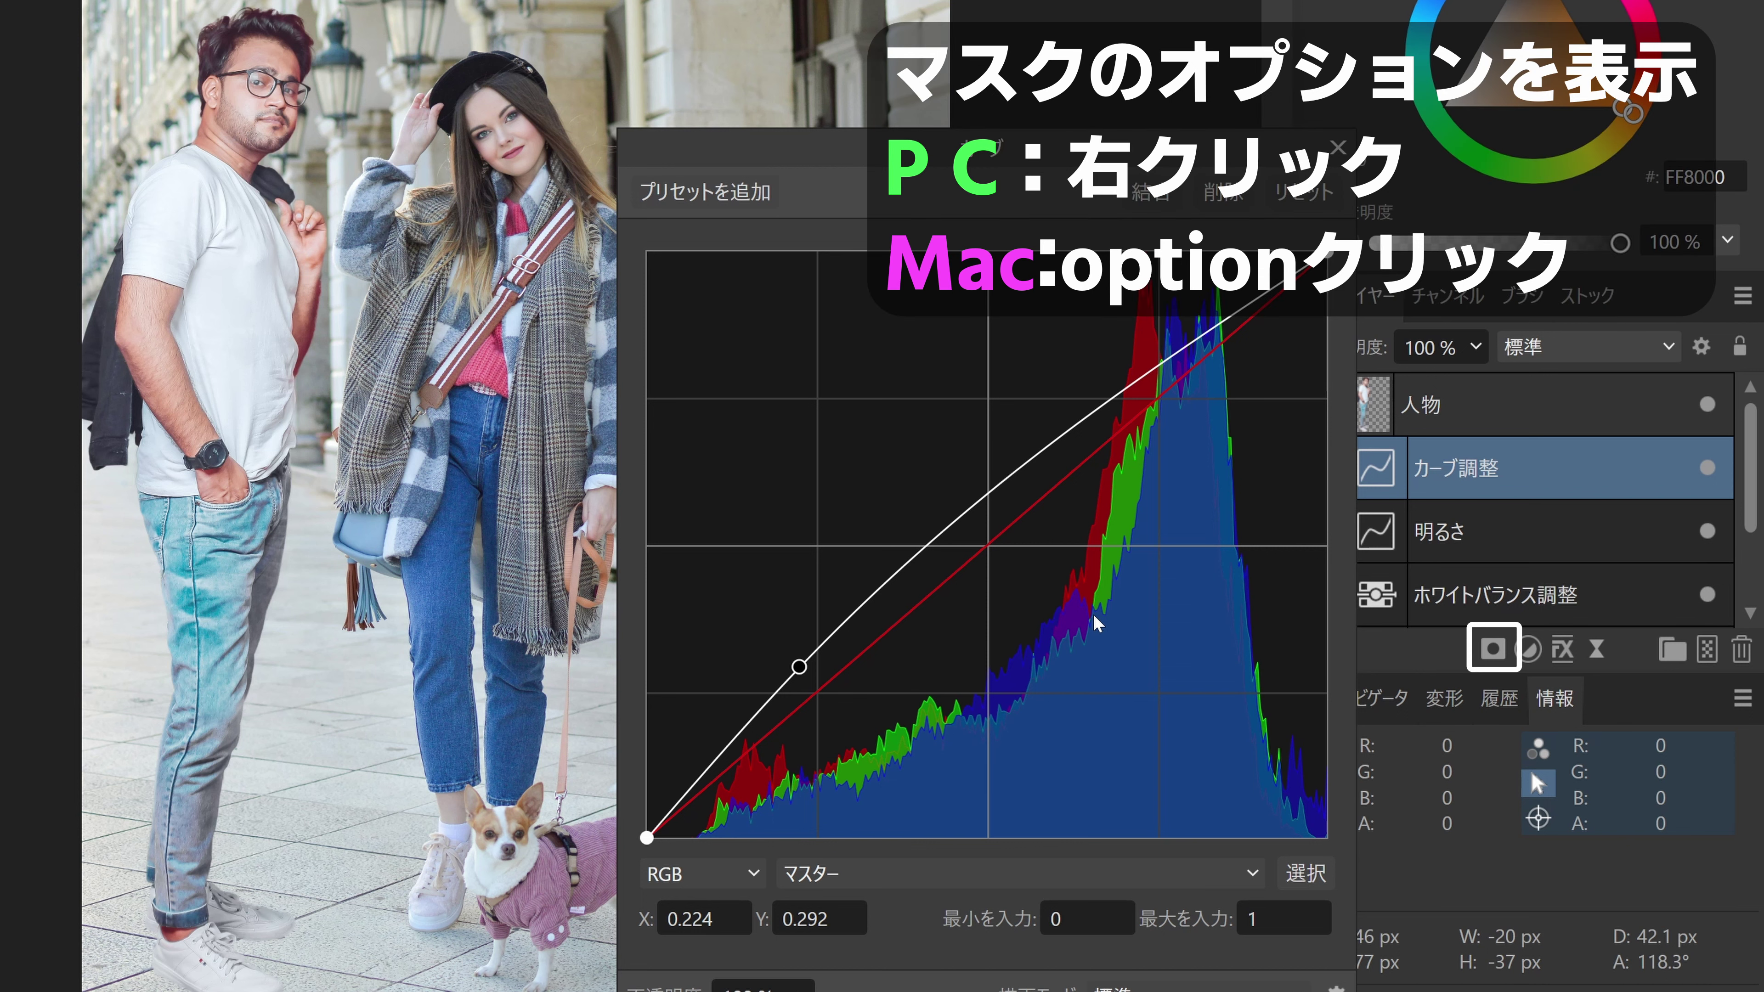
Step: Attach a Luminosity Range Mask (輝度範囲マスク) to the new Curves layer and open its settings
right_click(1488, 653)
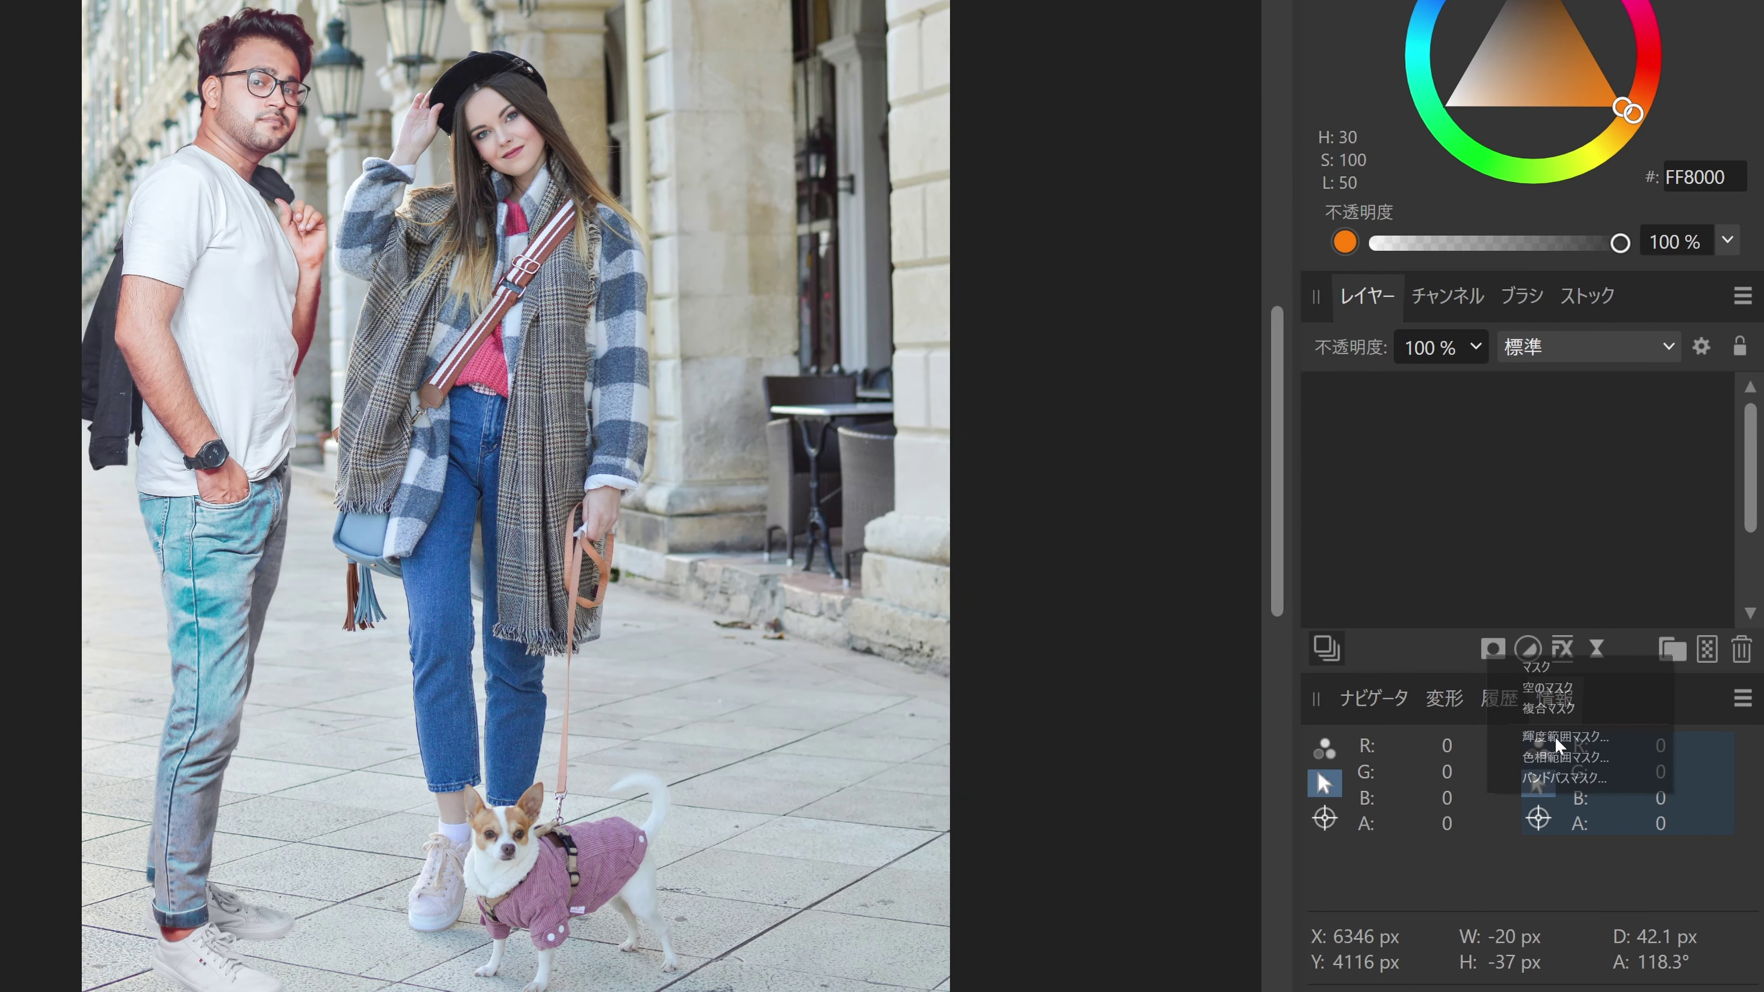
left_click(1554, 737)
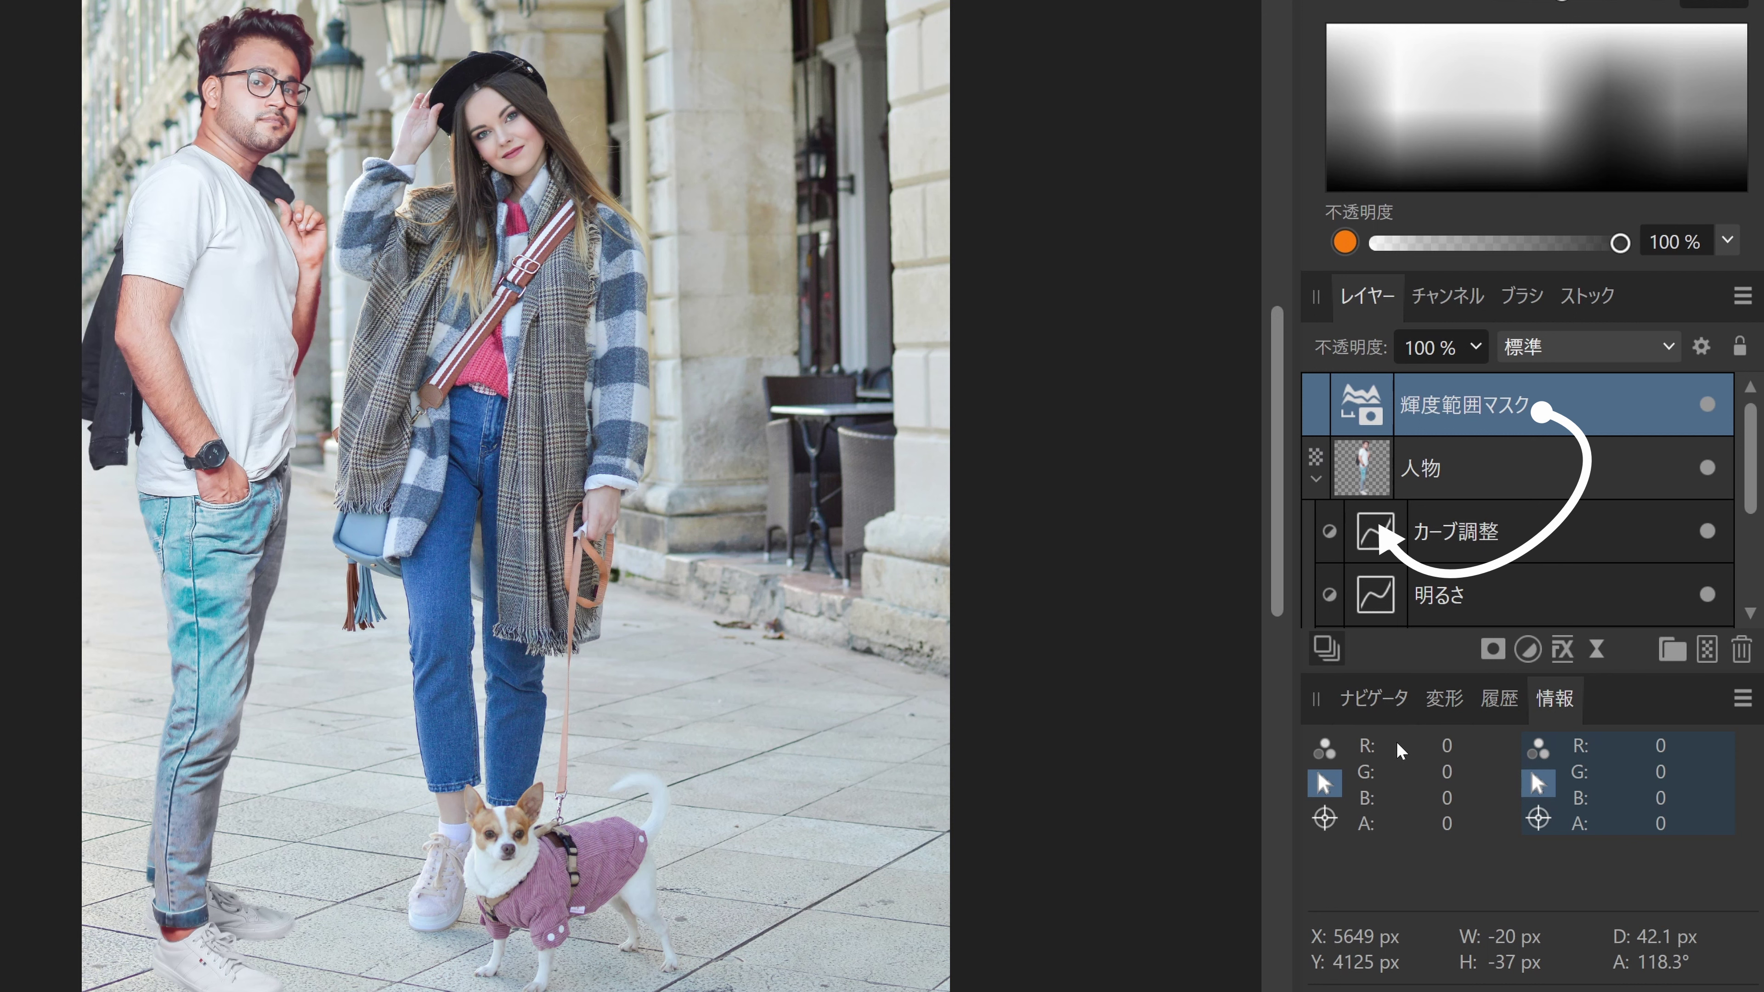
left_click_drag(1406, 408, 1368, 539)
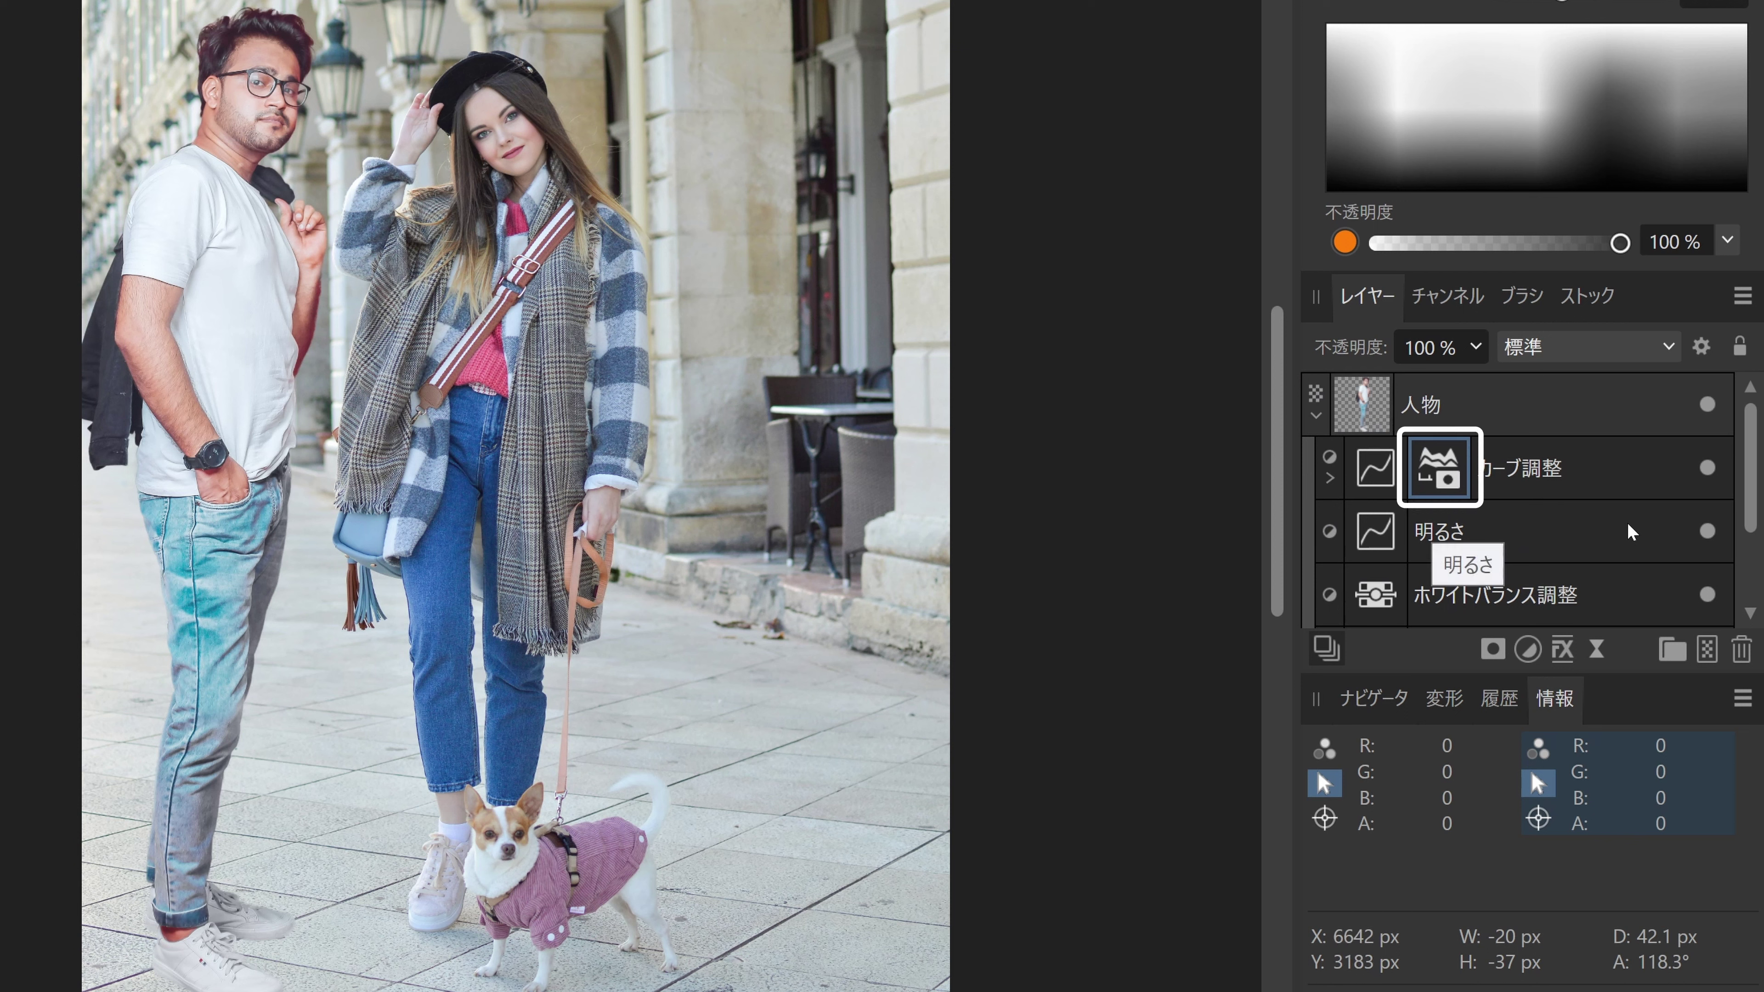
double_click(1438, 467)
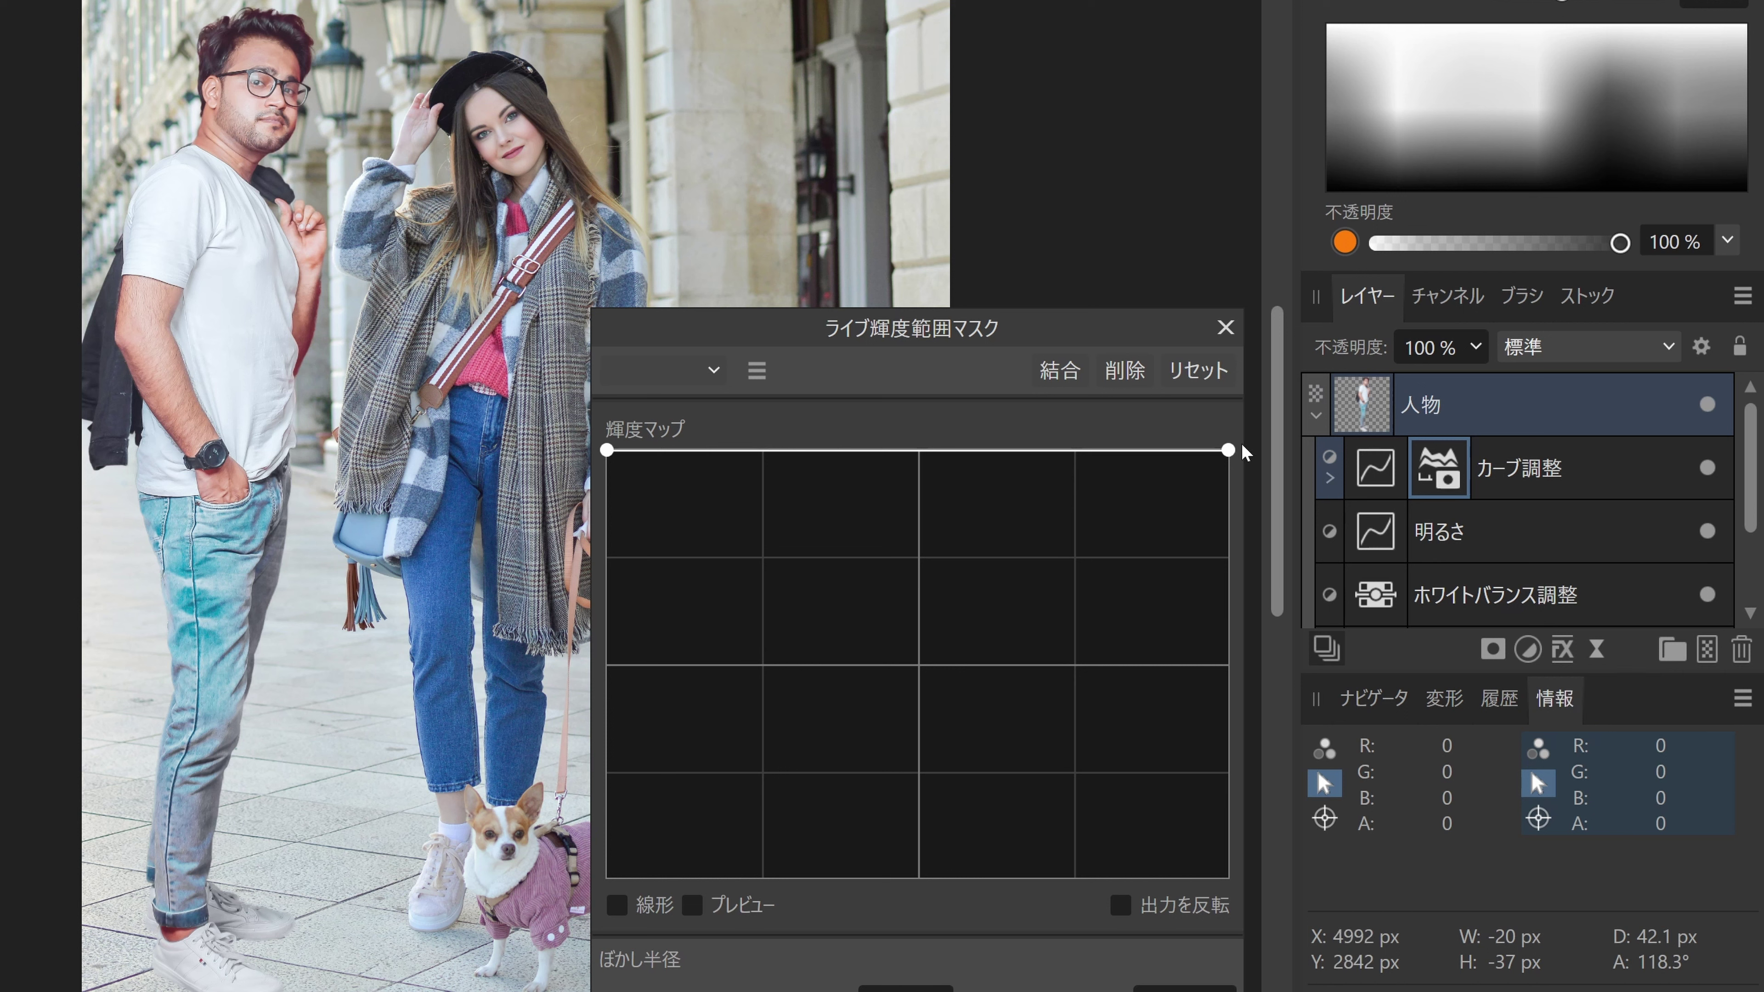
Step: Make the luminosity map fall steeply from dark to light, checking it with Preview
left_click_drag(1228, 450, 1228, 877)
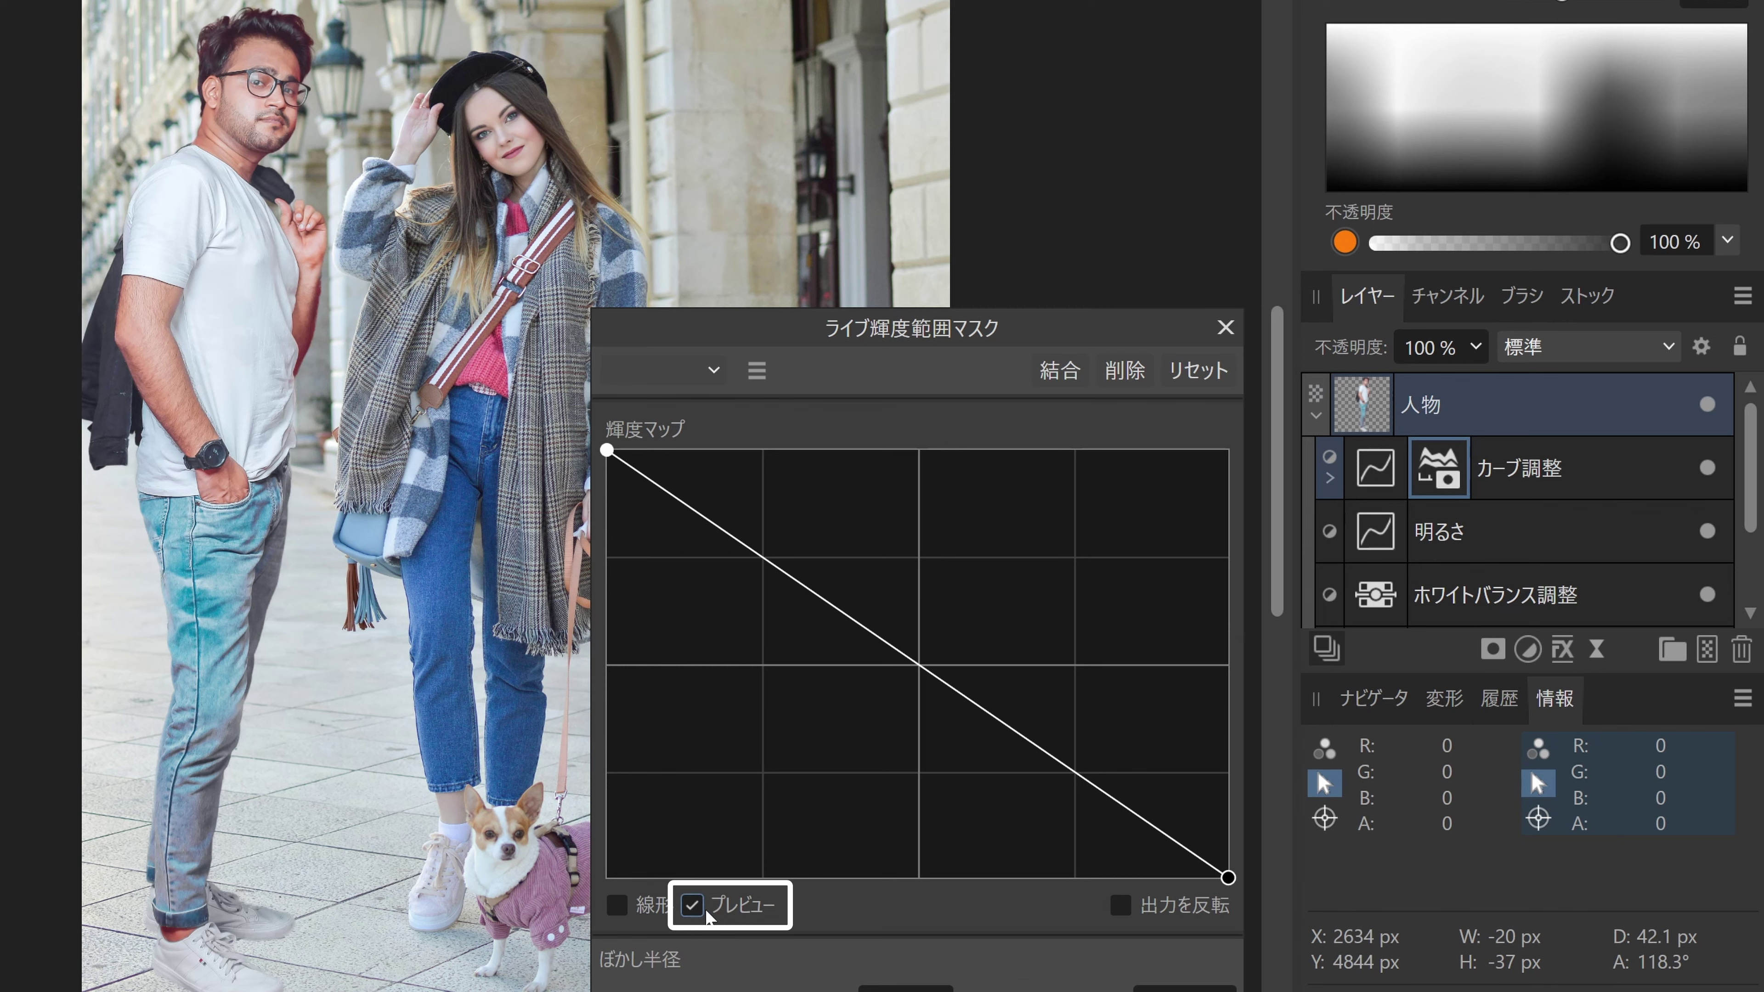
left_click(692, 904)
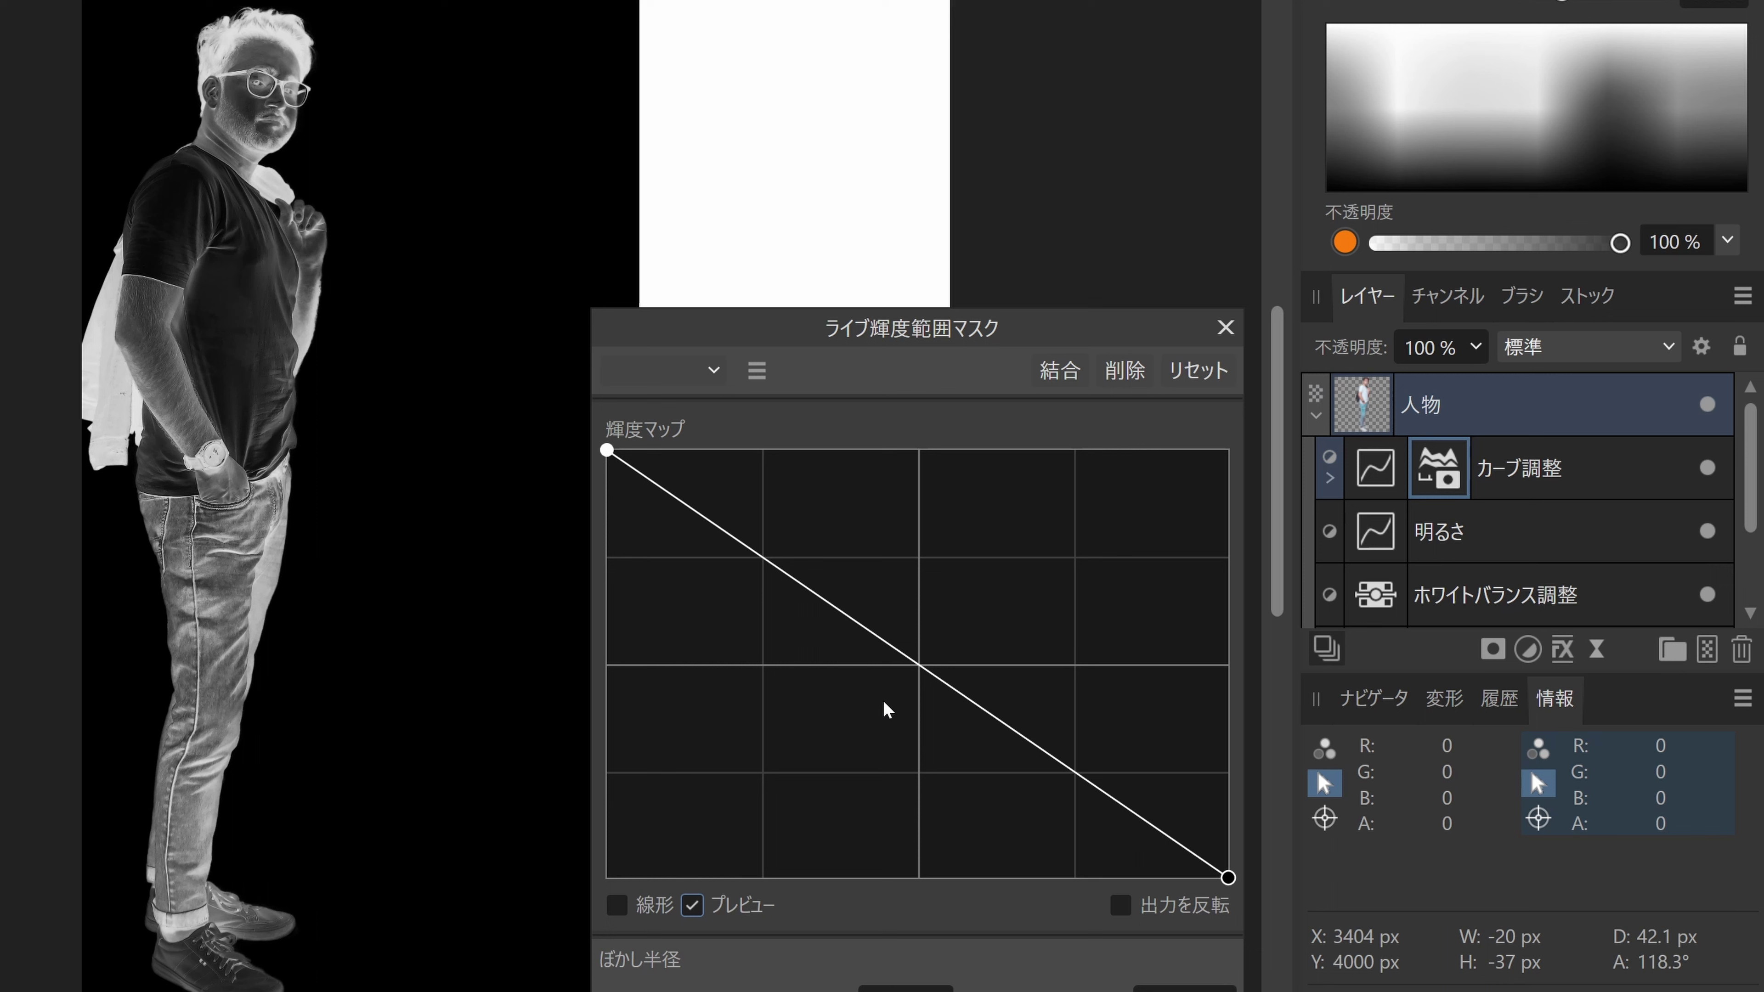
left_click_drag(917, 665, 841, 759)
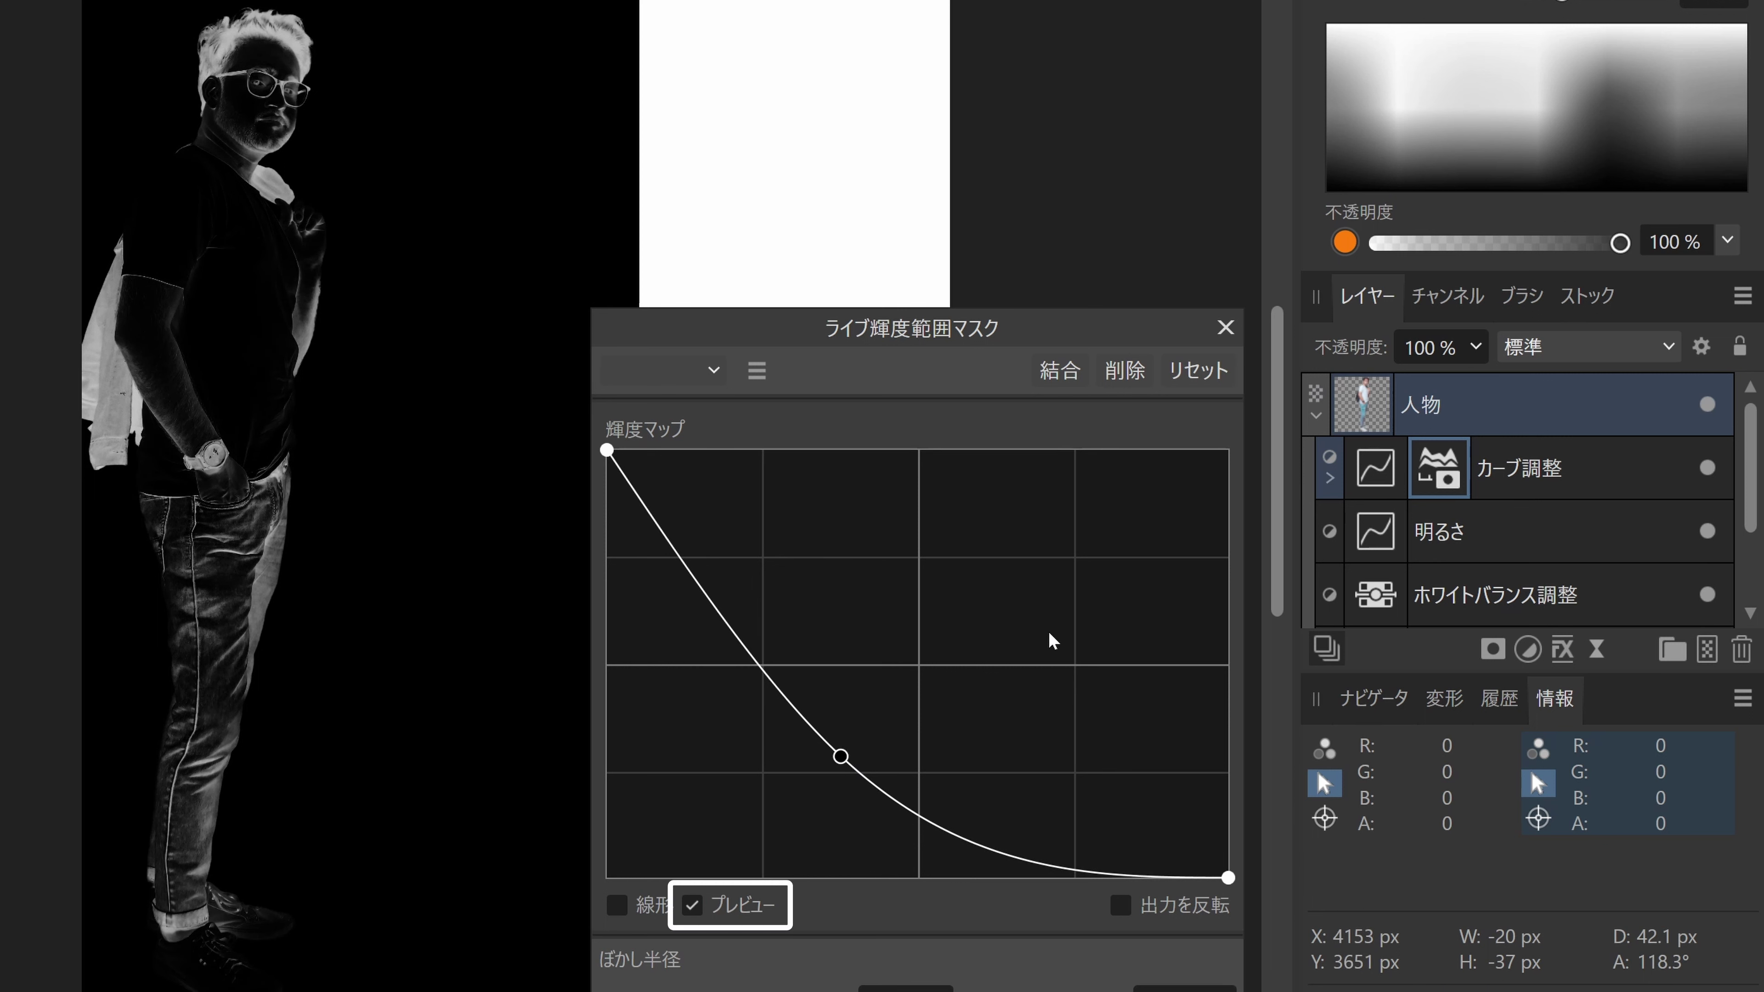
left_click(692, 904)
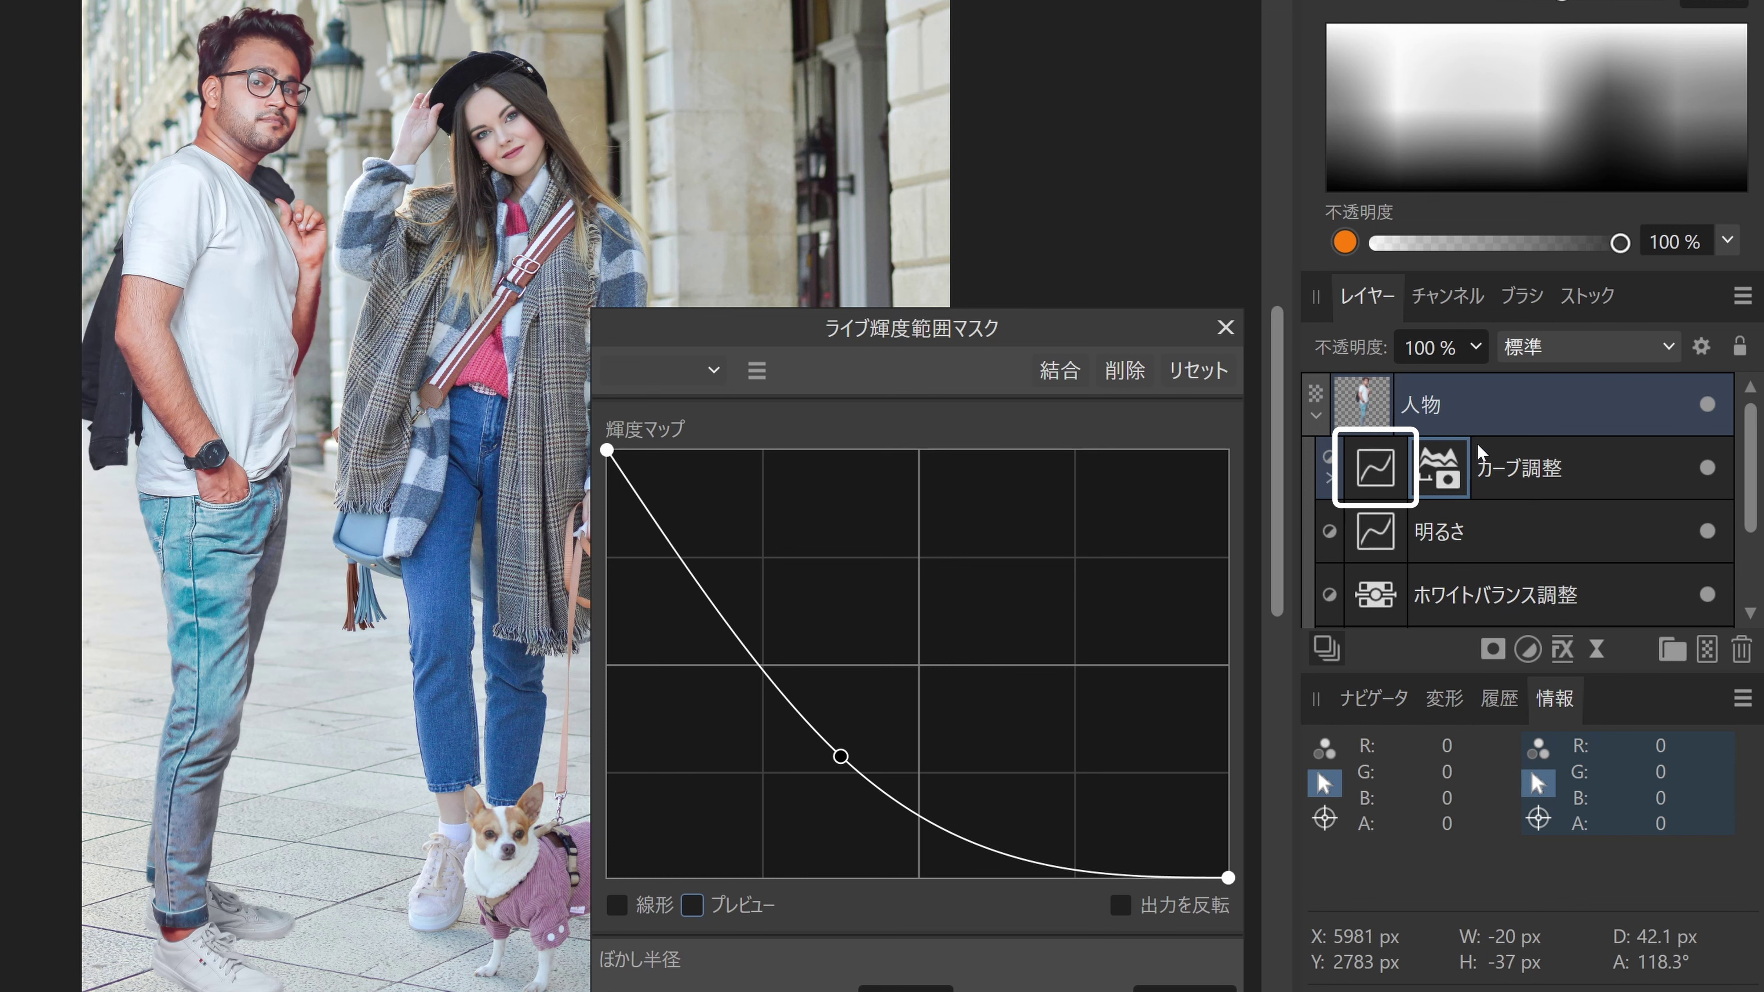
Step: Raise the shadow curve point to 0.191/0.297, then toggle the layer to compare
double_click(1380, 473)
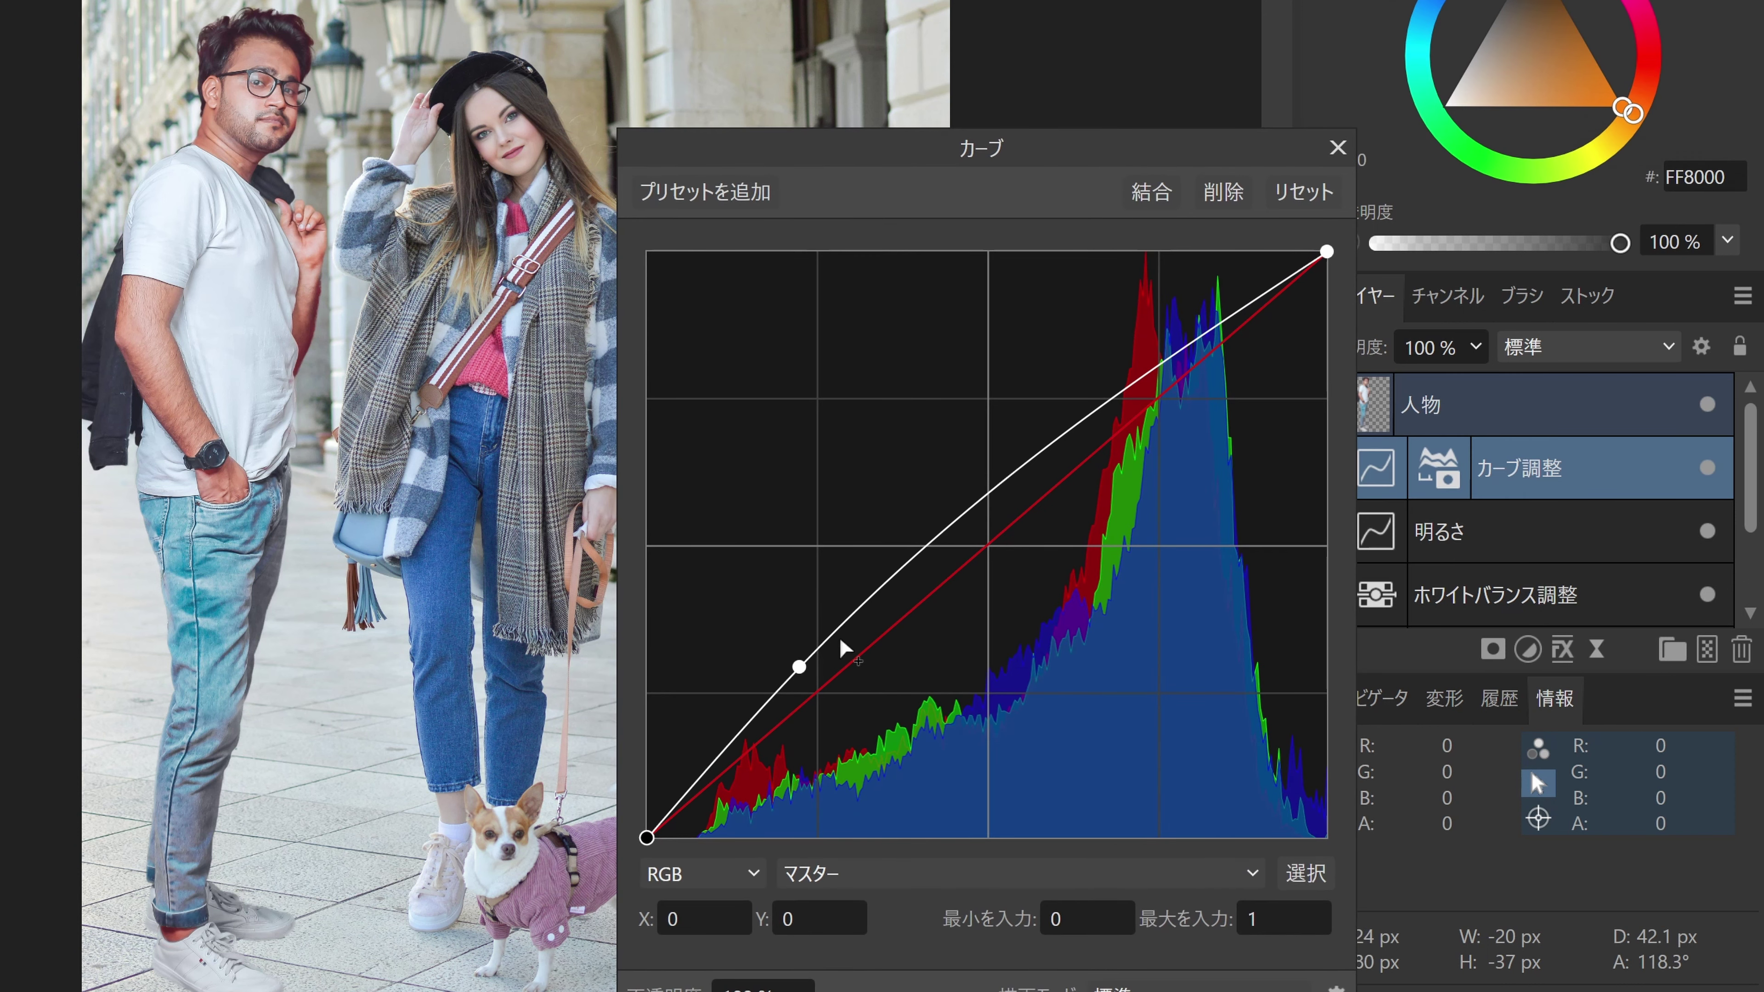
left_click(799, 667)
left_click_drag(799, 668, 776, 664)
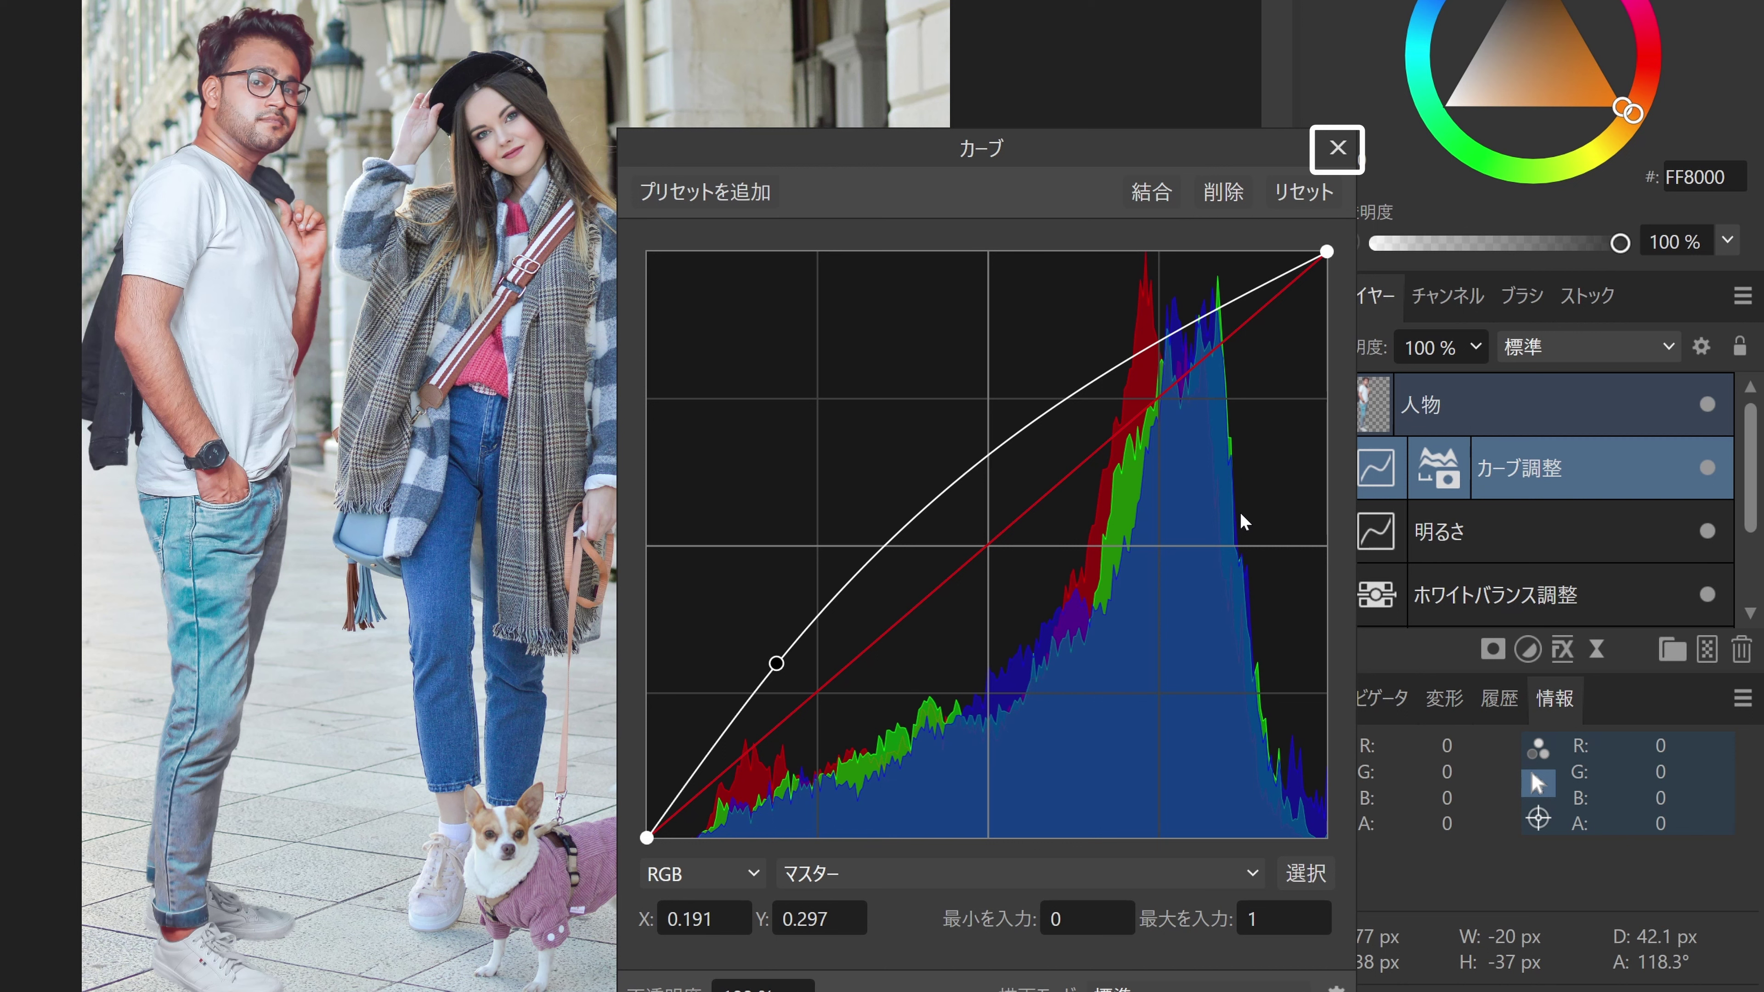
left_click(1336, 148)
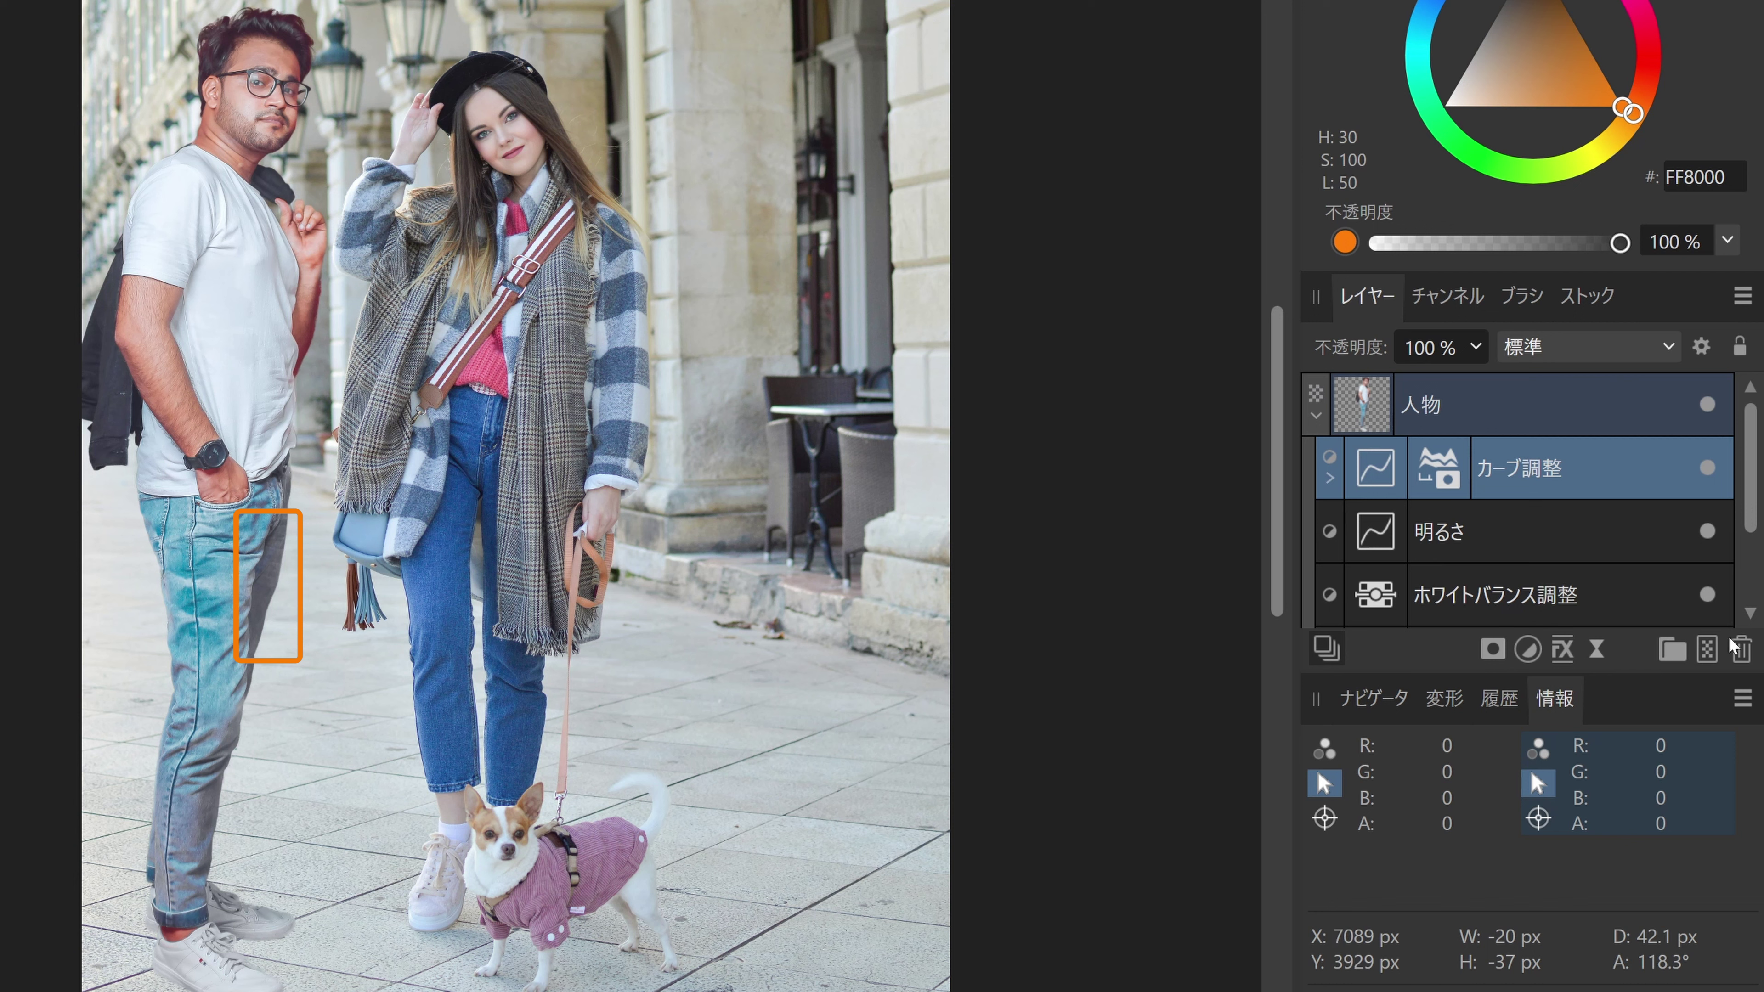
left_click(1712, 463)
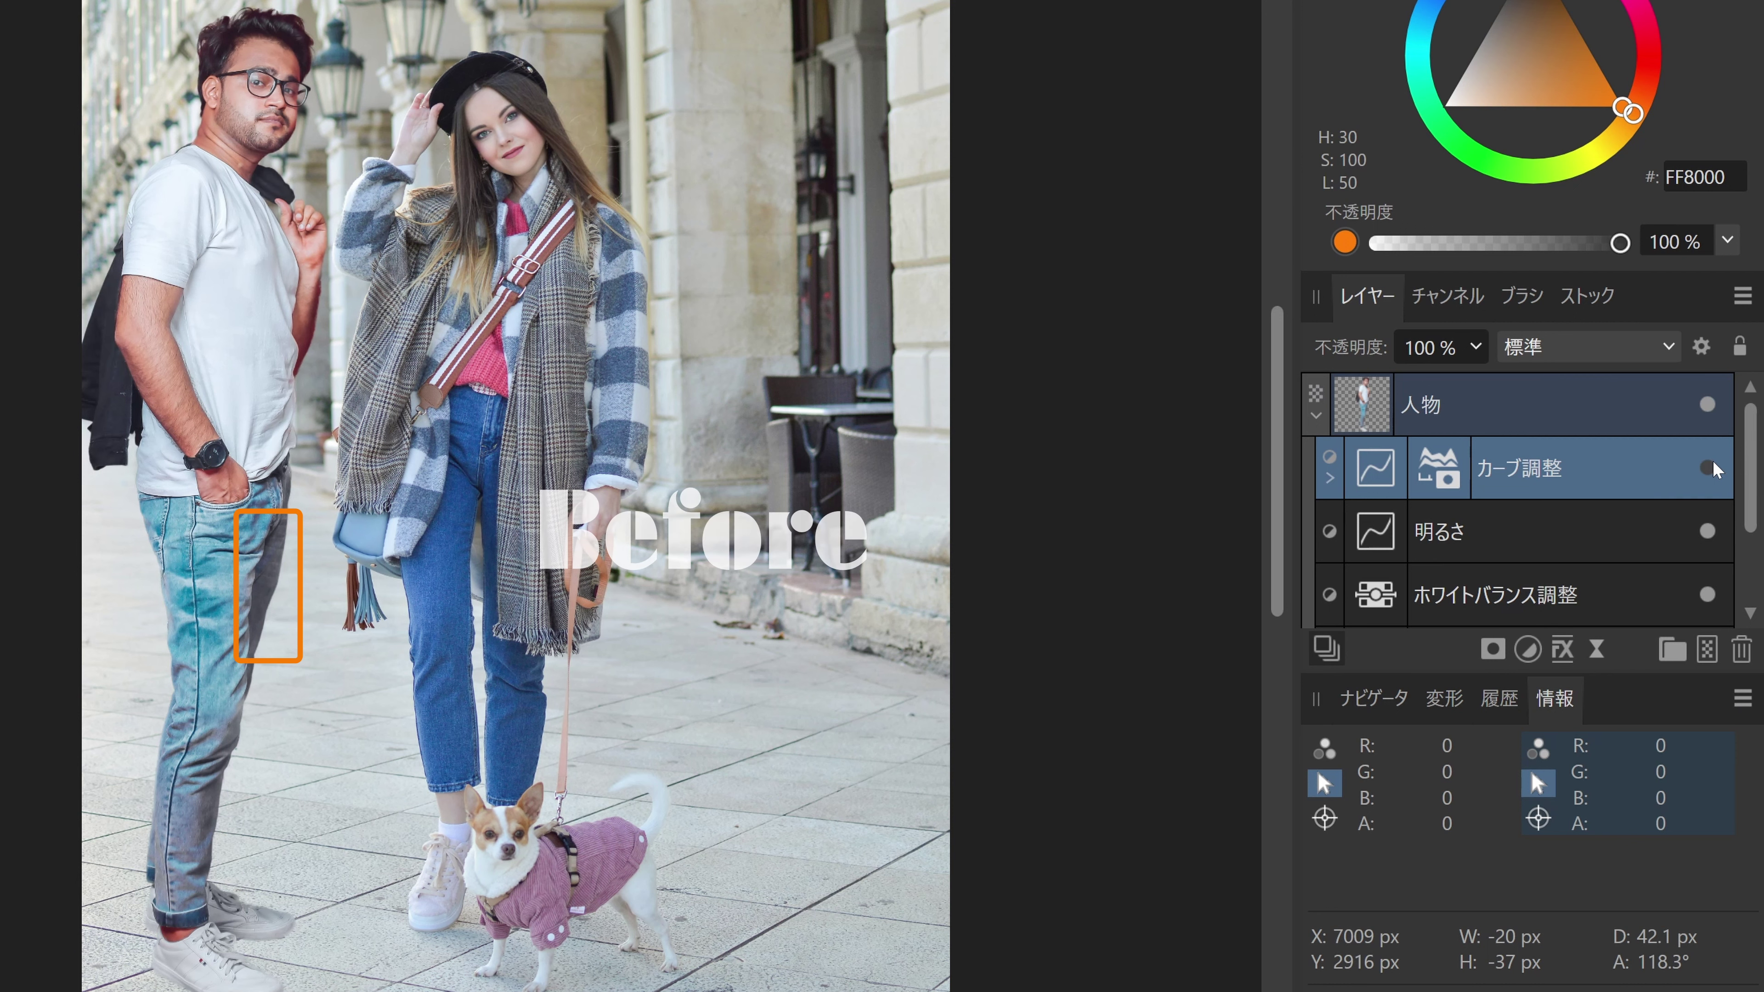
left_click(1713, 463)
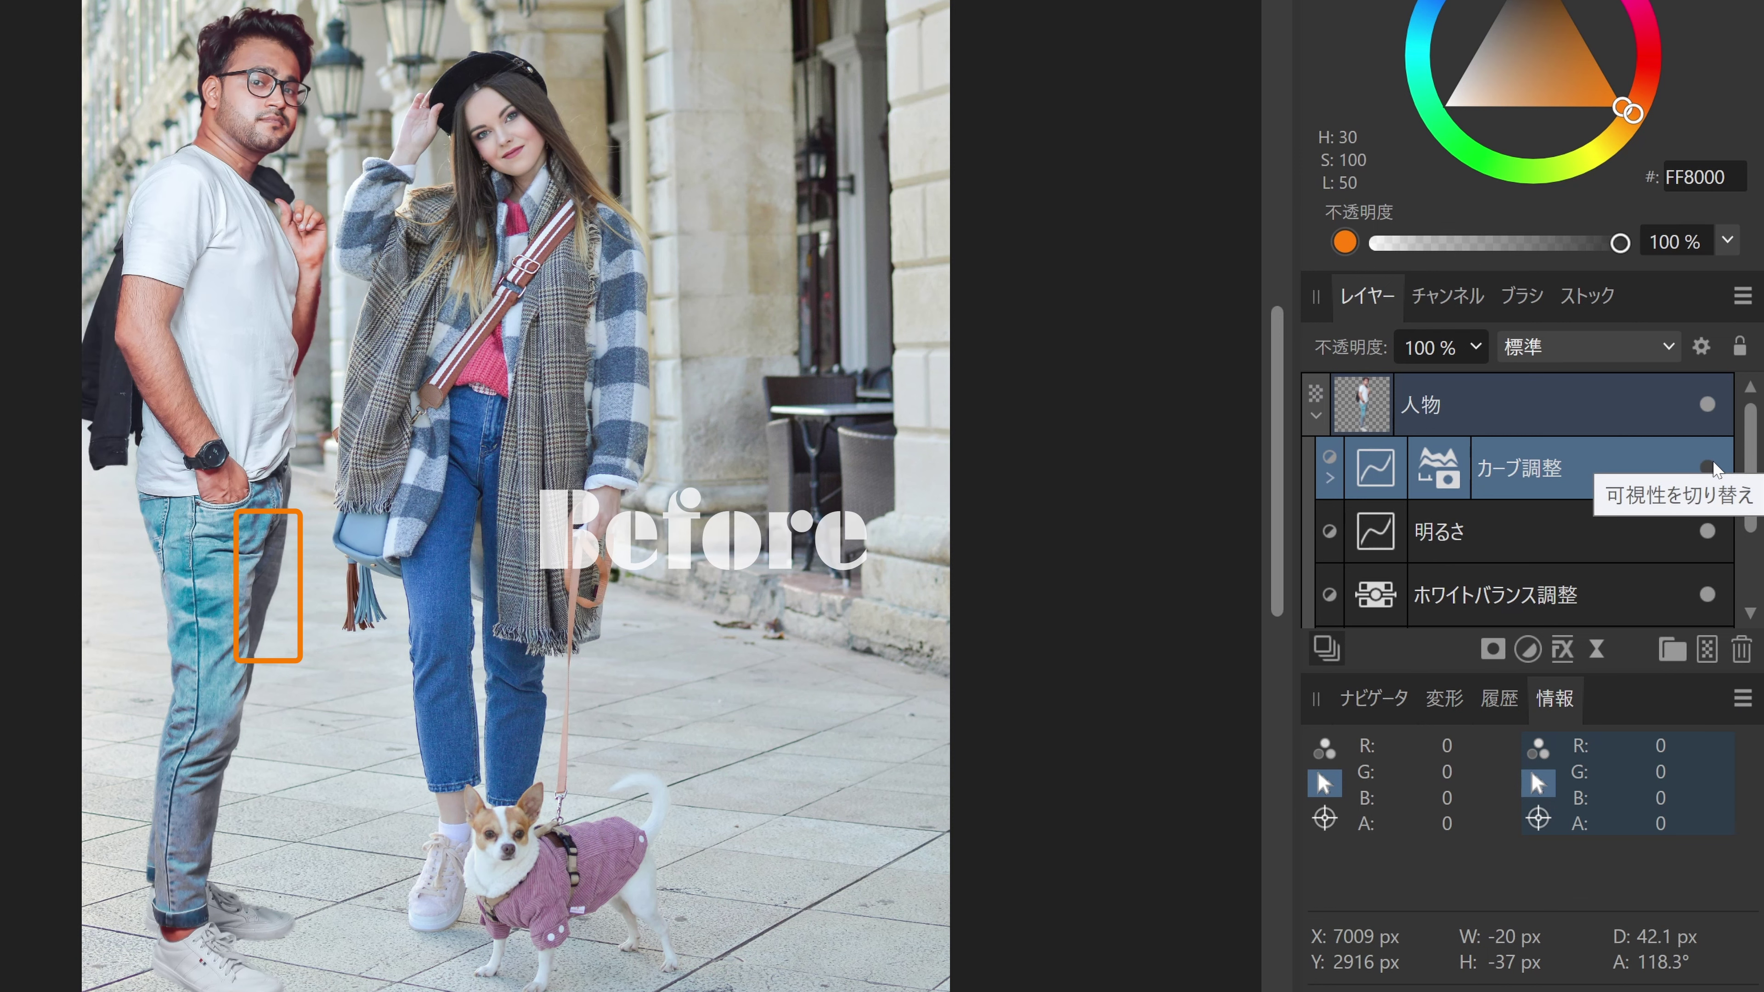
left_click(1710, 465)
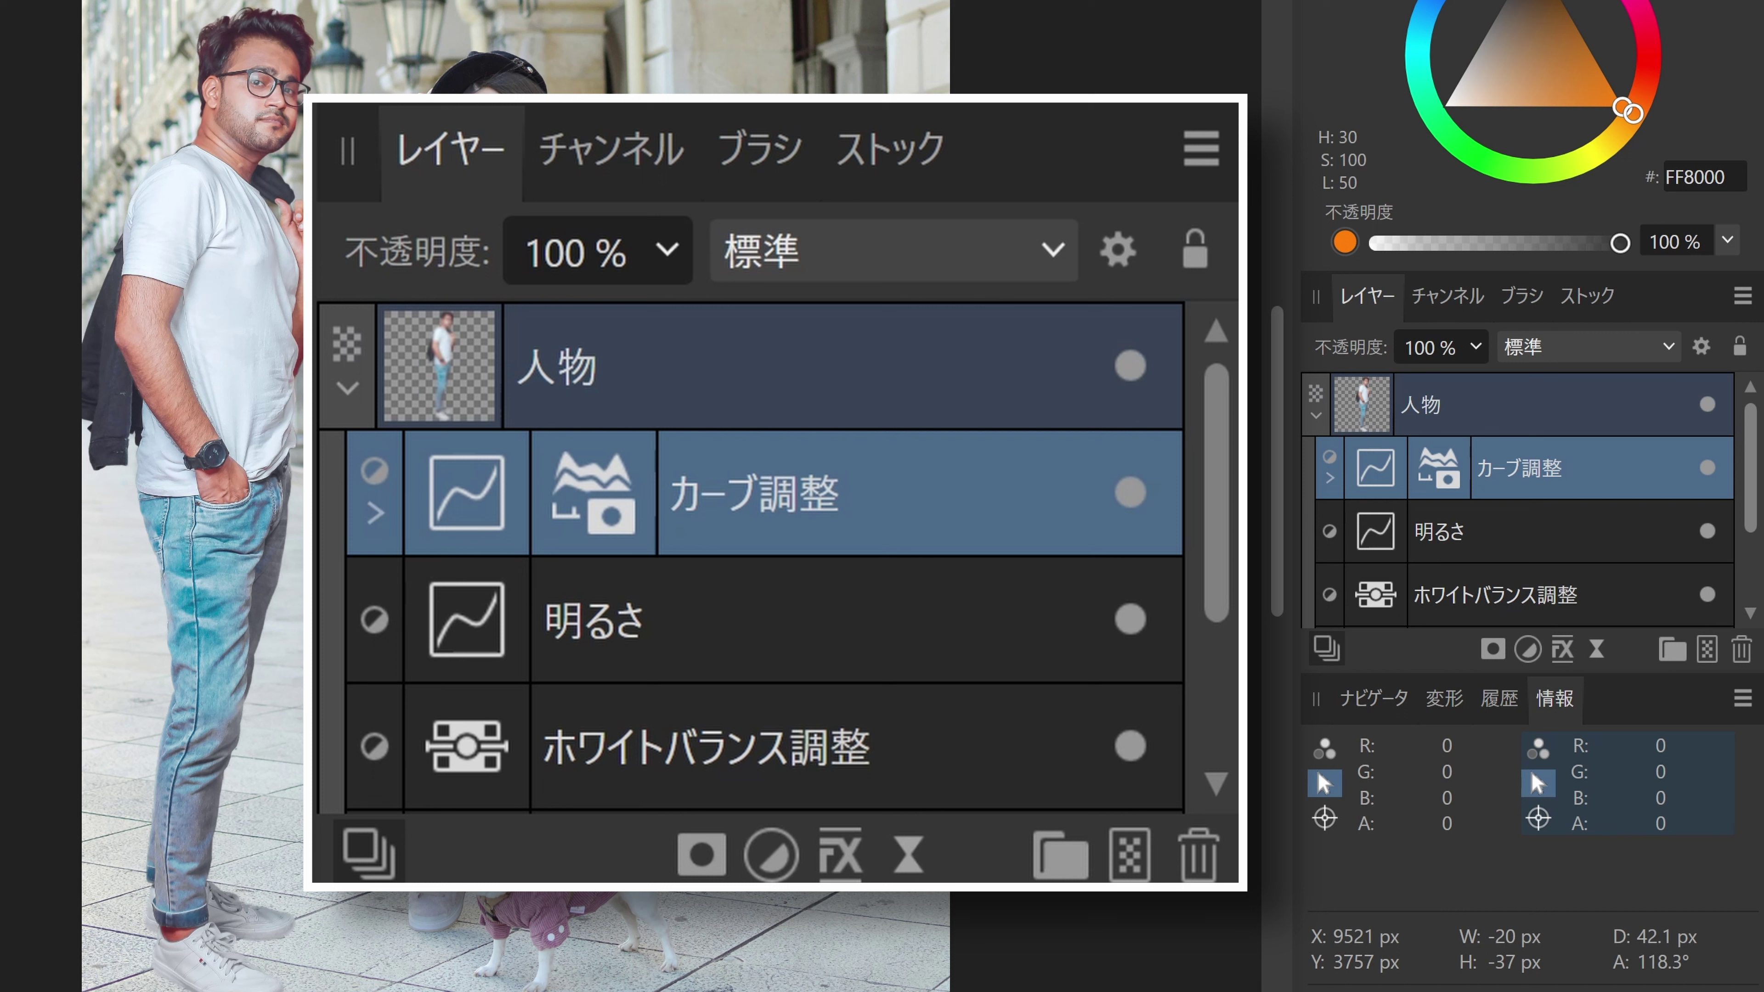
Step: Rename the masked Curves layer to シャドウ and zoom in on the man's face
double_click(1505, 468)
type("sh")
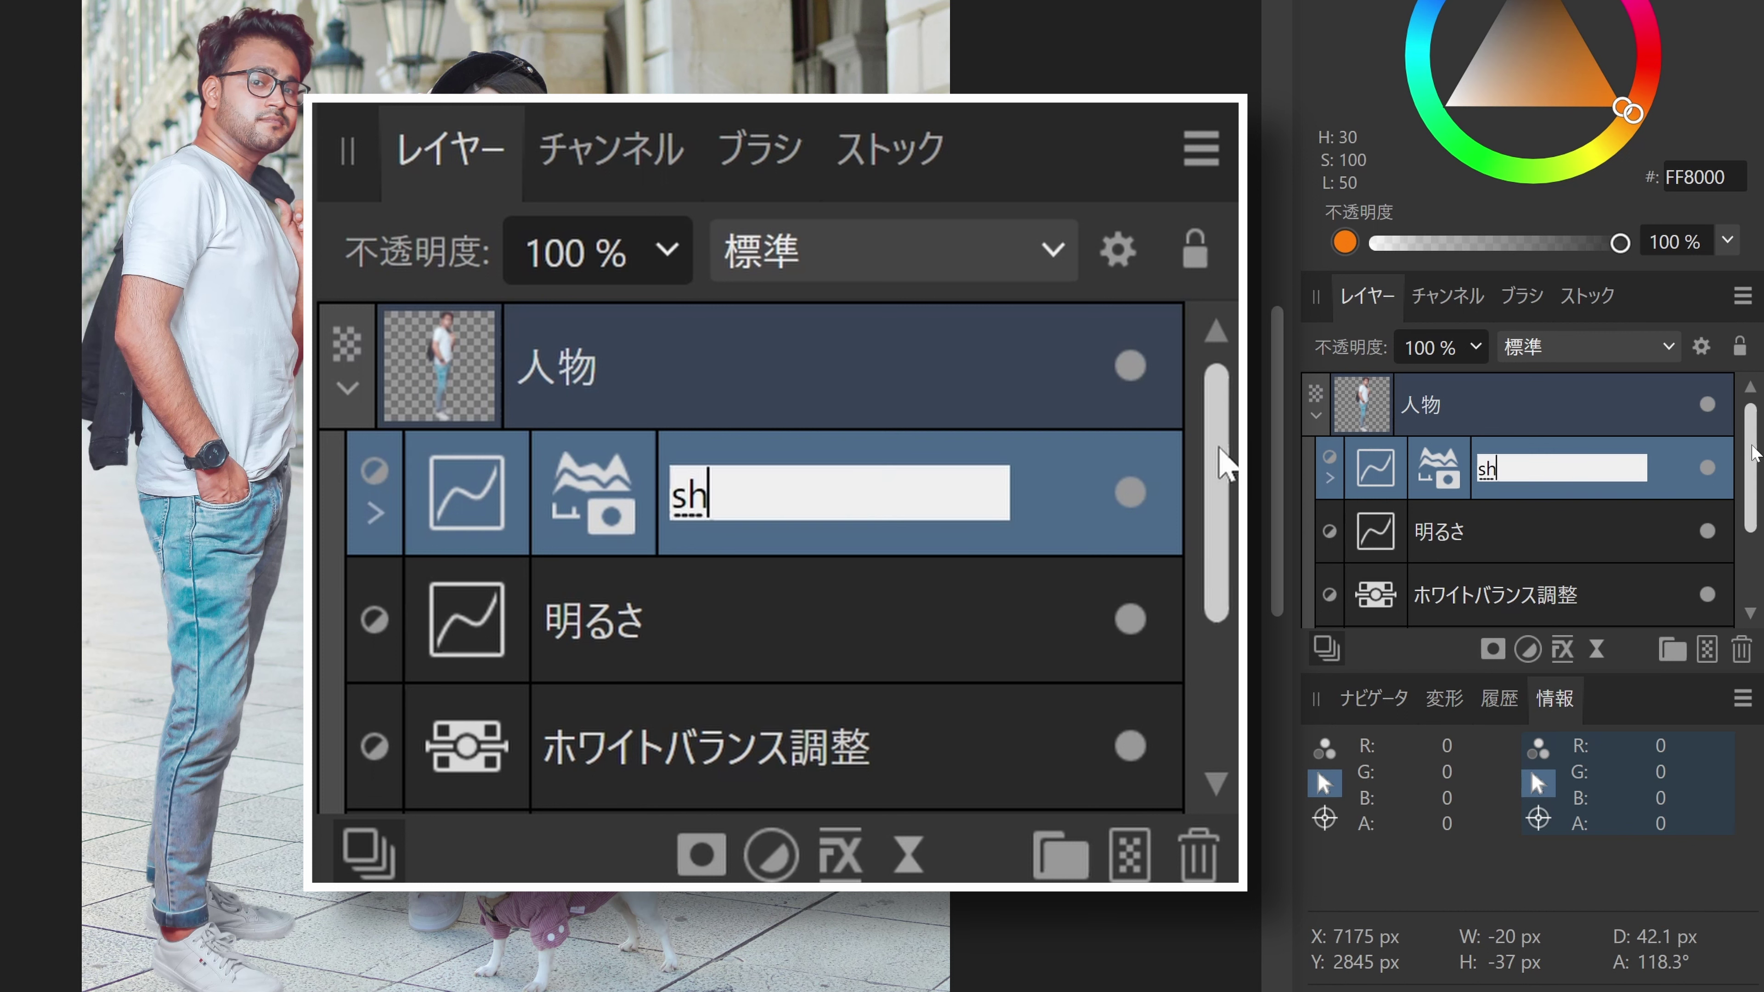
type("adou")
key("F7")
key("Return")
key("Return")
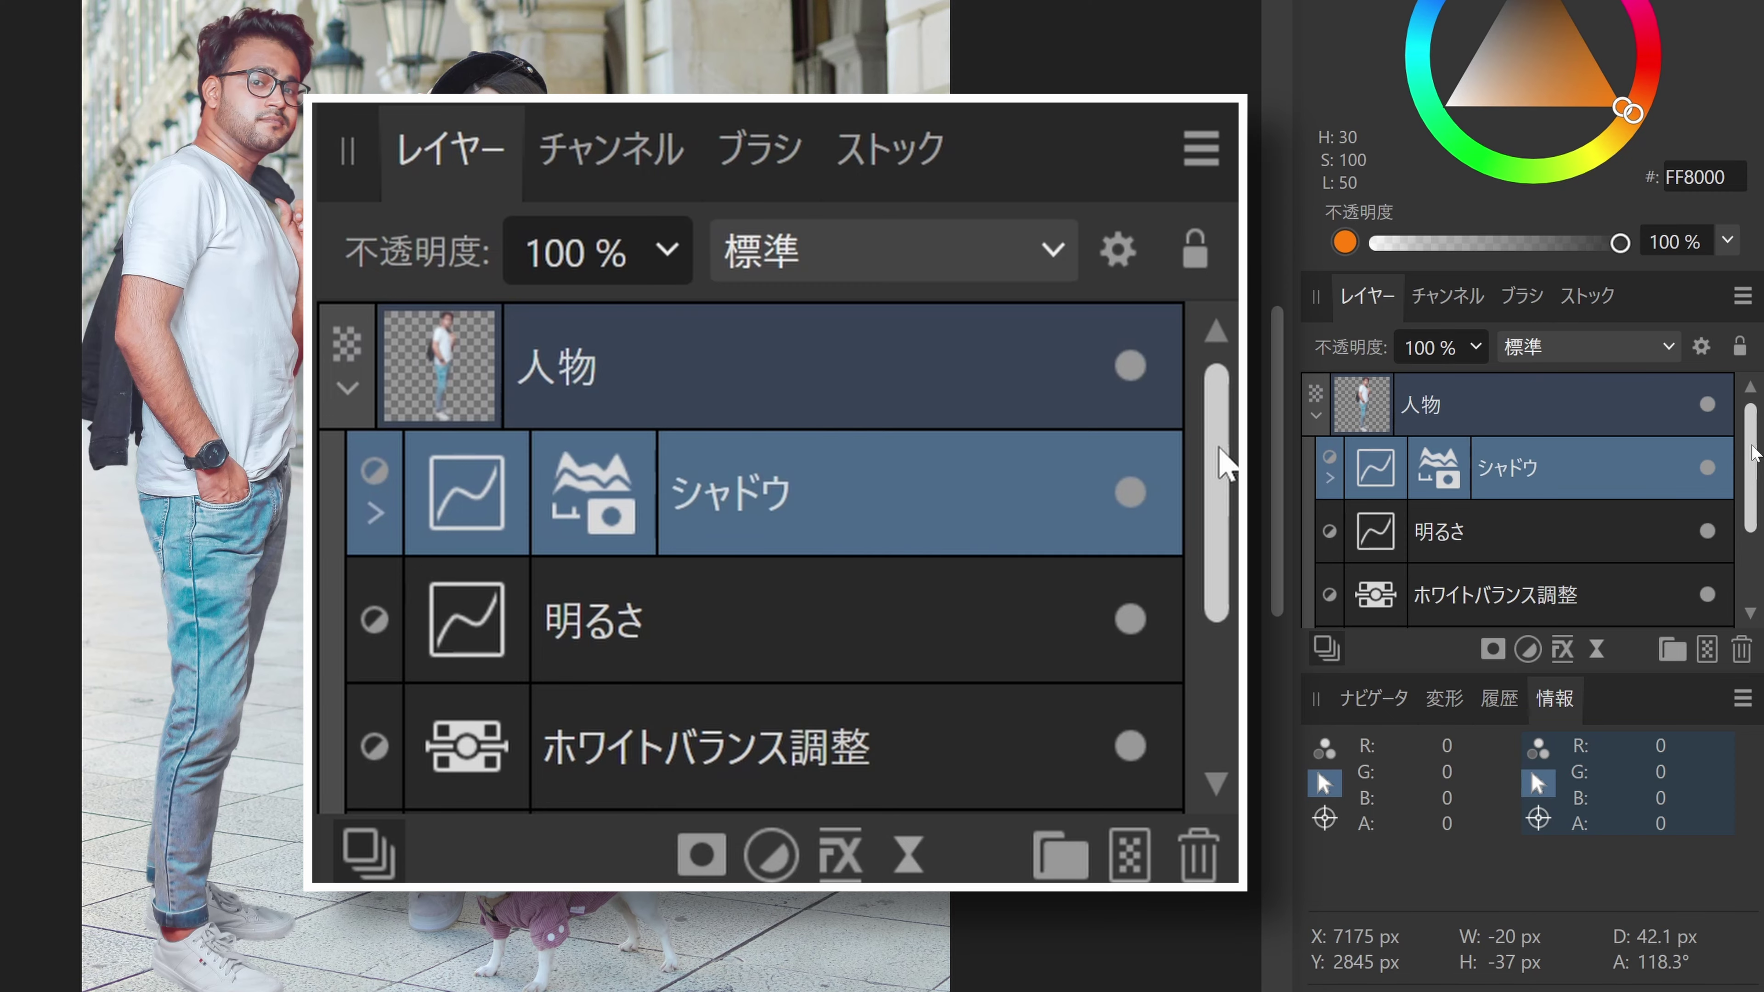
scroll(232, 48, "up", 2)
scroll(234, 47, "up", 2)
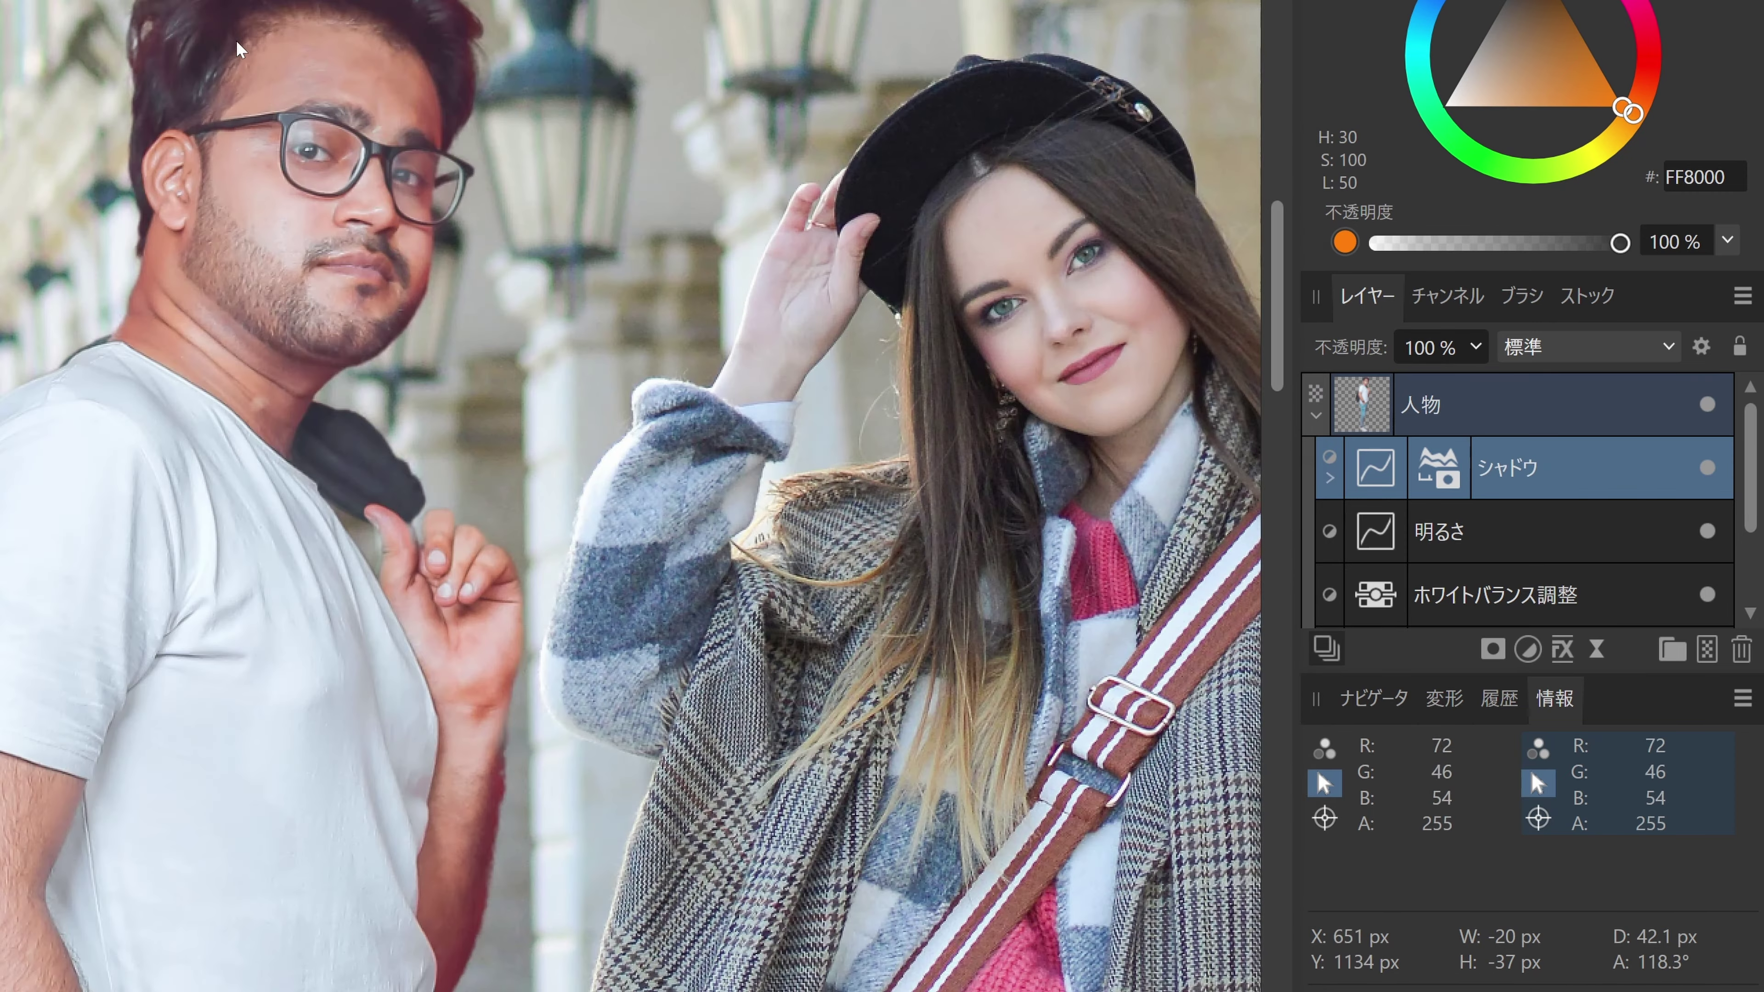
scroll(235, 40, "up", 2)
scroll(314, 201, "up", 2)
scroll(280, 307, "up", 2)
scroll(280, 307, "up", 1)
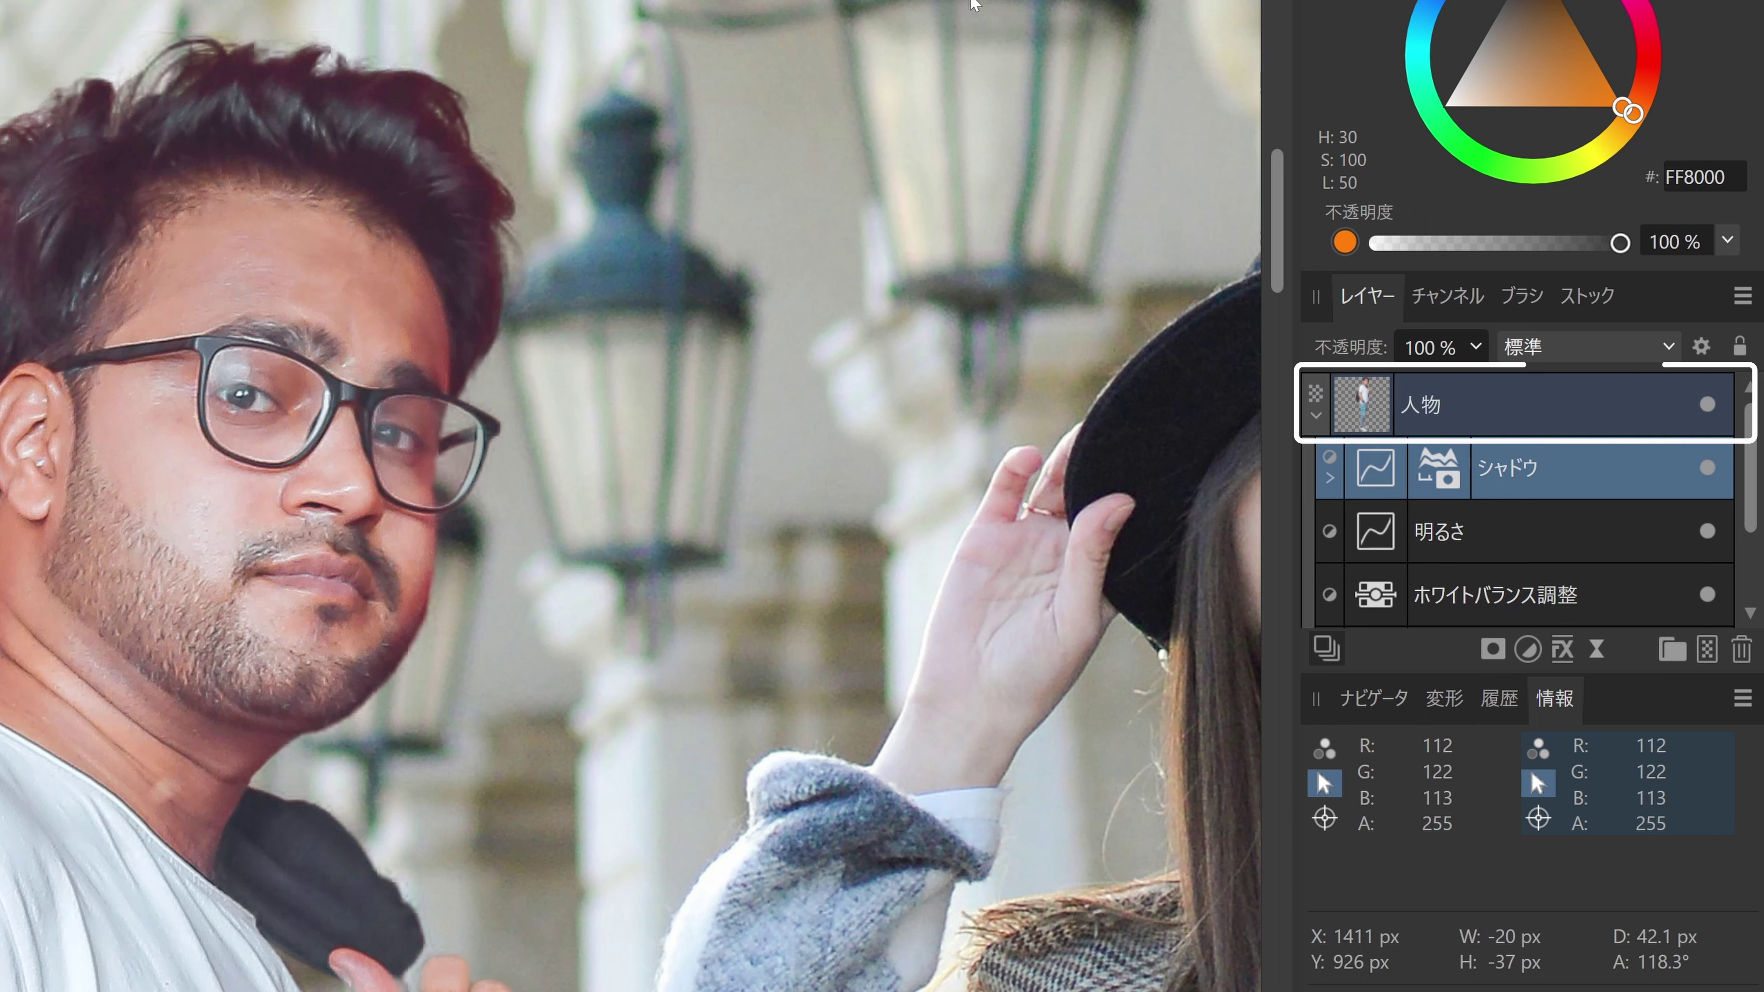
Step: Add an HSL Shift adjustment to 人物 at -100% saturation, widening the red range toward magenta
left_click(1550, 409)
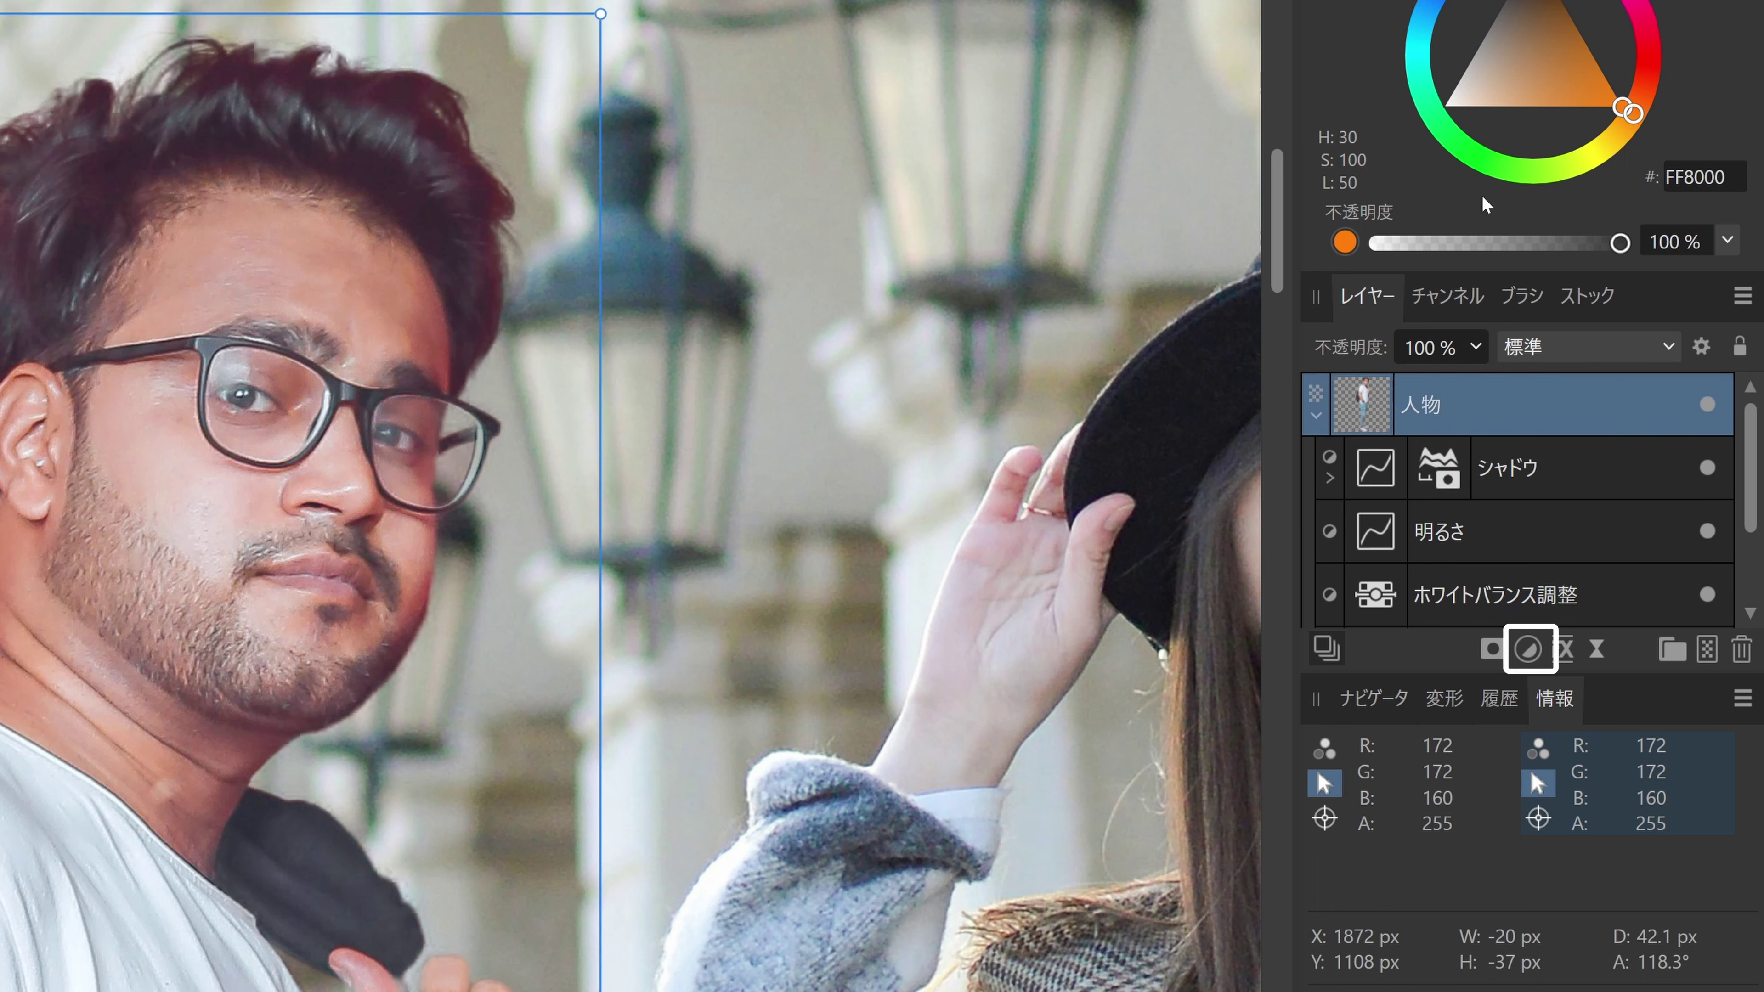
left_click(1520, 649)
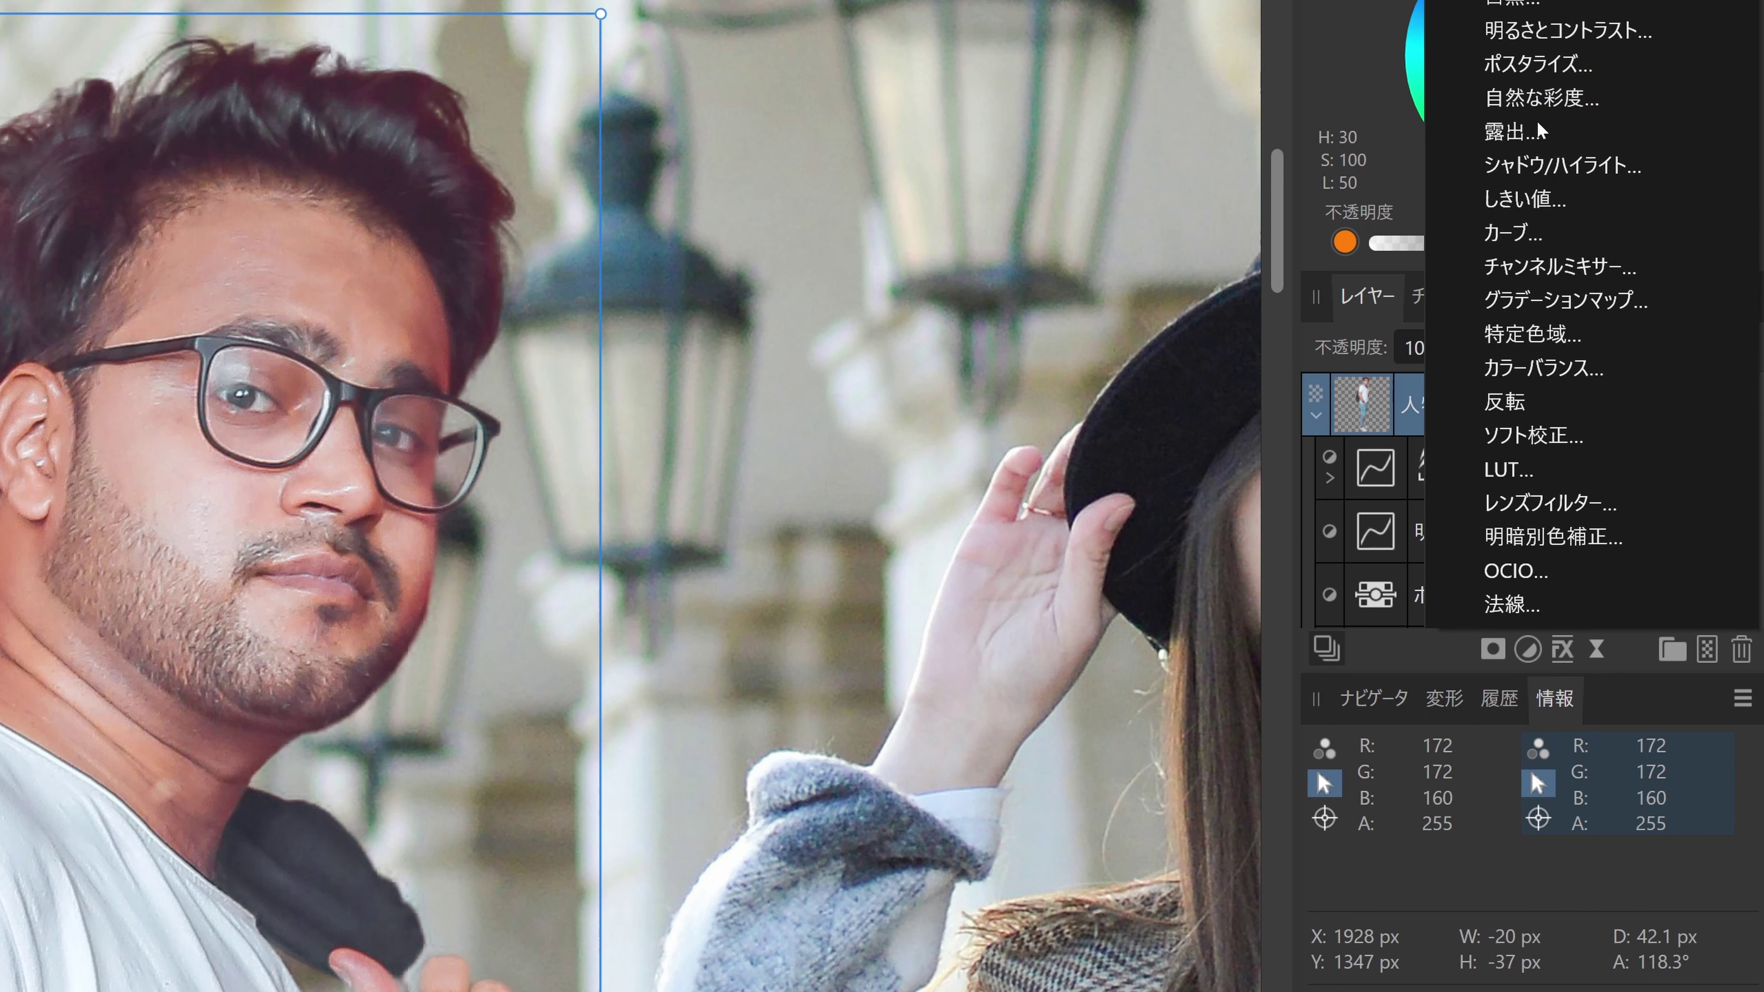
left_click(1528, 2)
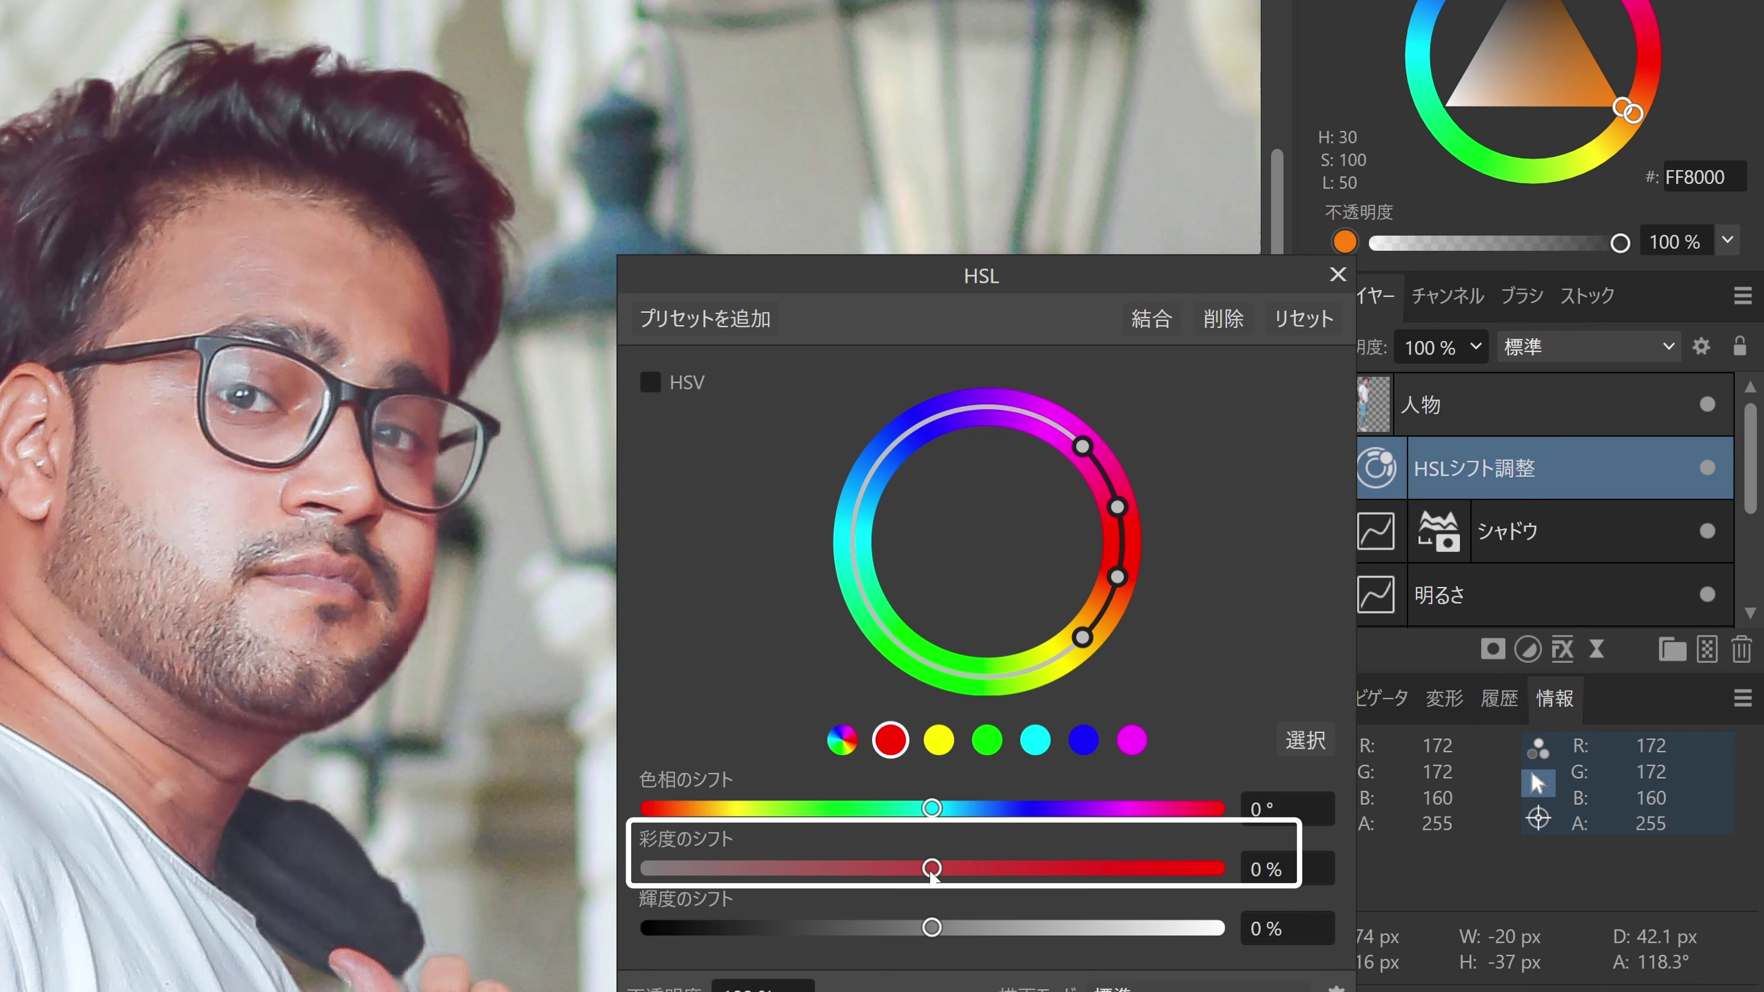
left_click_drag(932, 867, 611, 884)
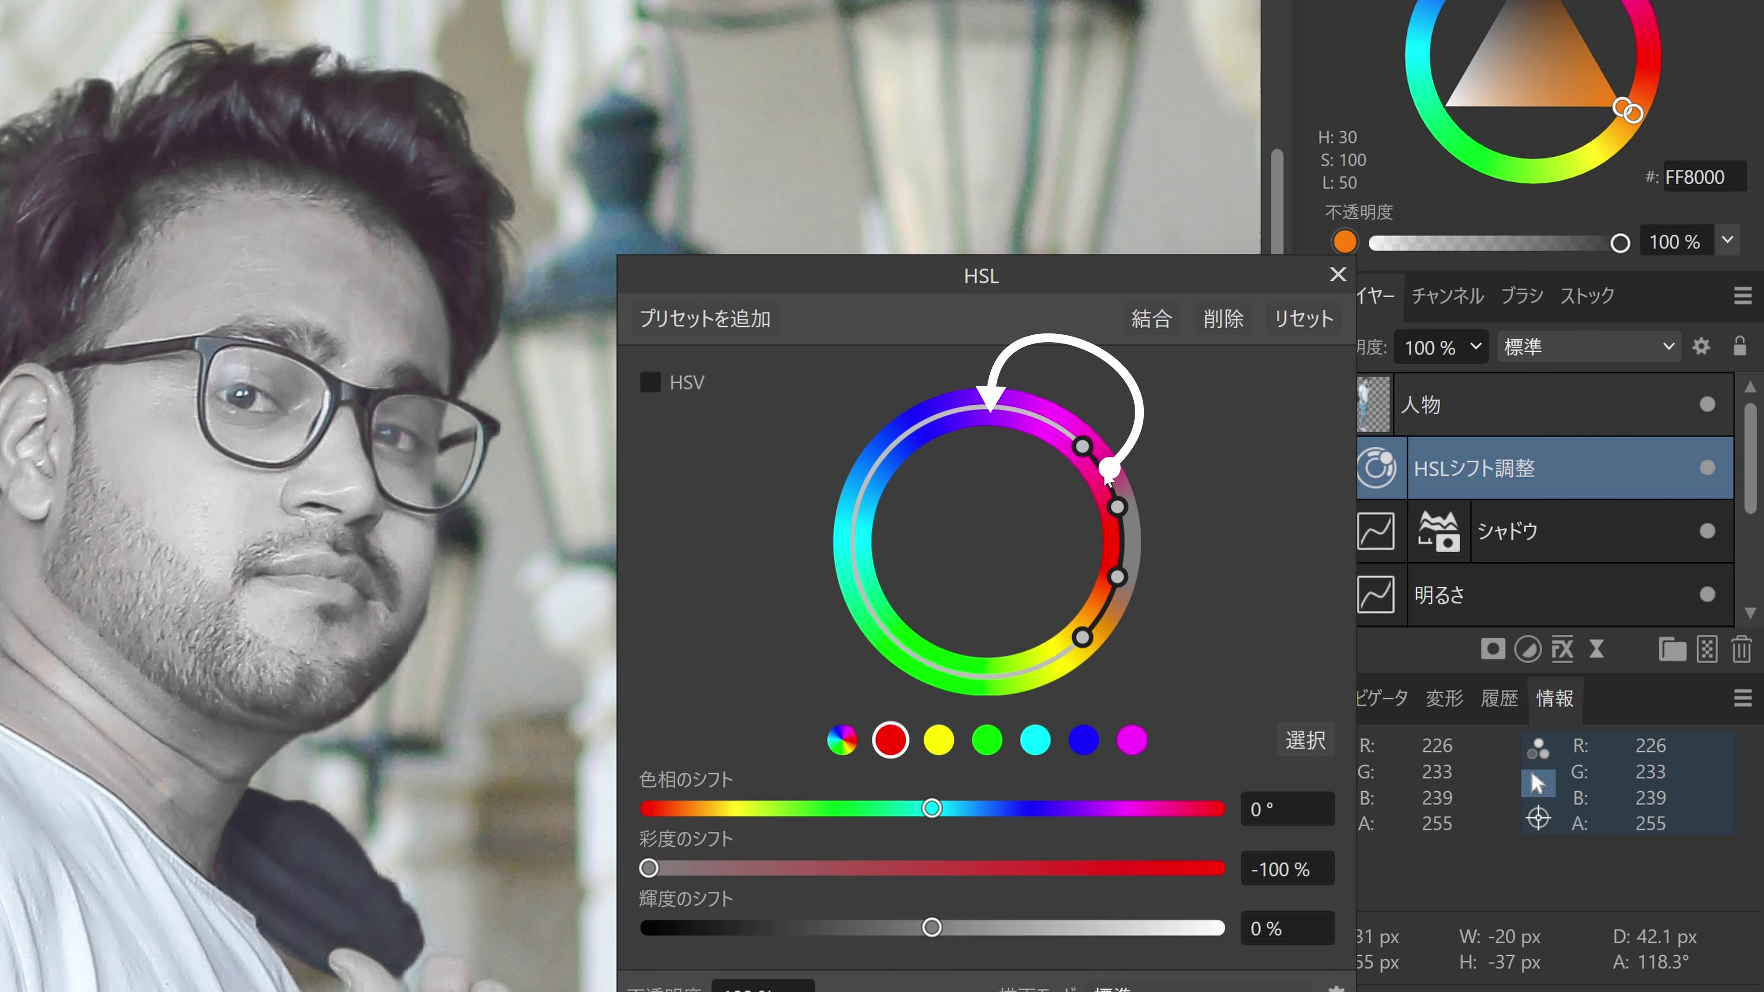
mouse_move(1106, 478)
left_mouse_down()
mouse_move(1076, 414)
mouse_move(989, 377)
mouse_move(1005, 382)
left_mouse_up()
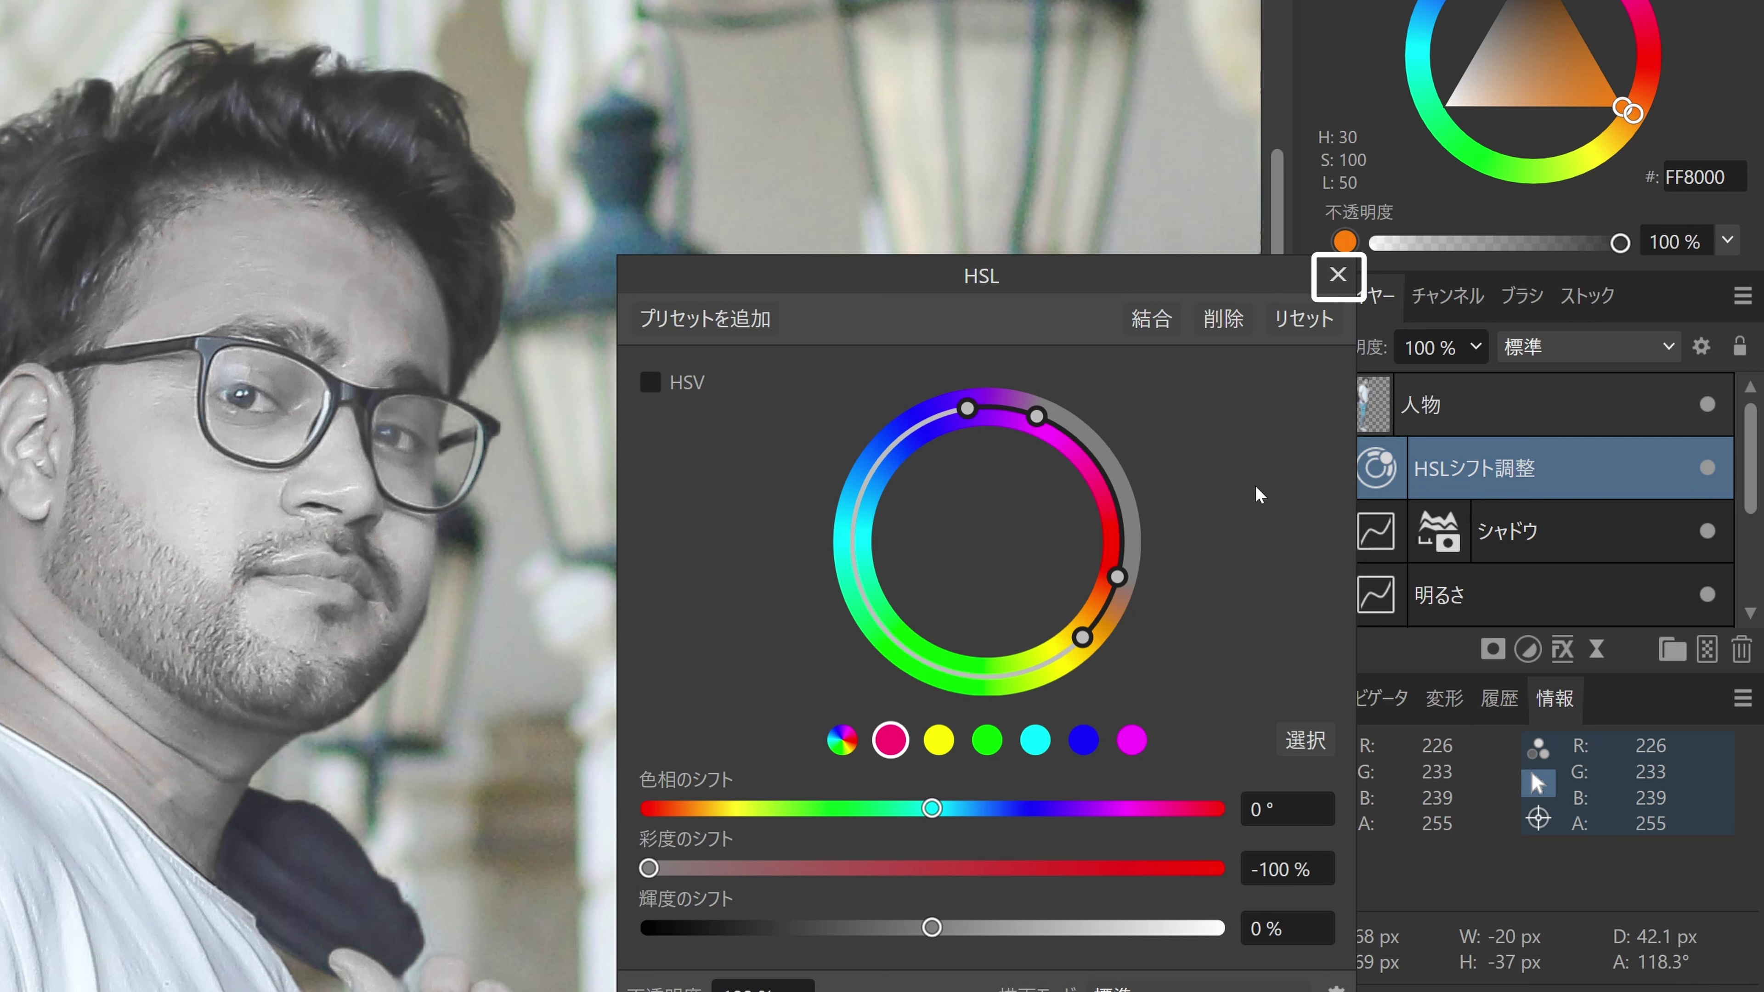
left_click(1337, 275)
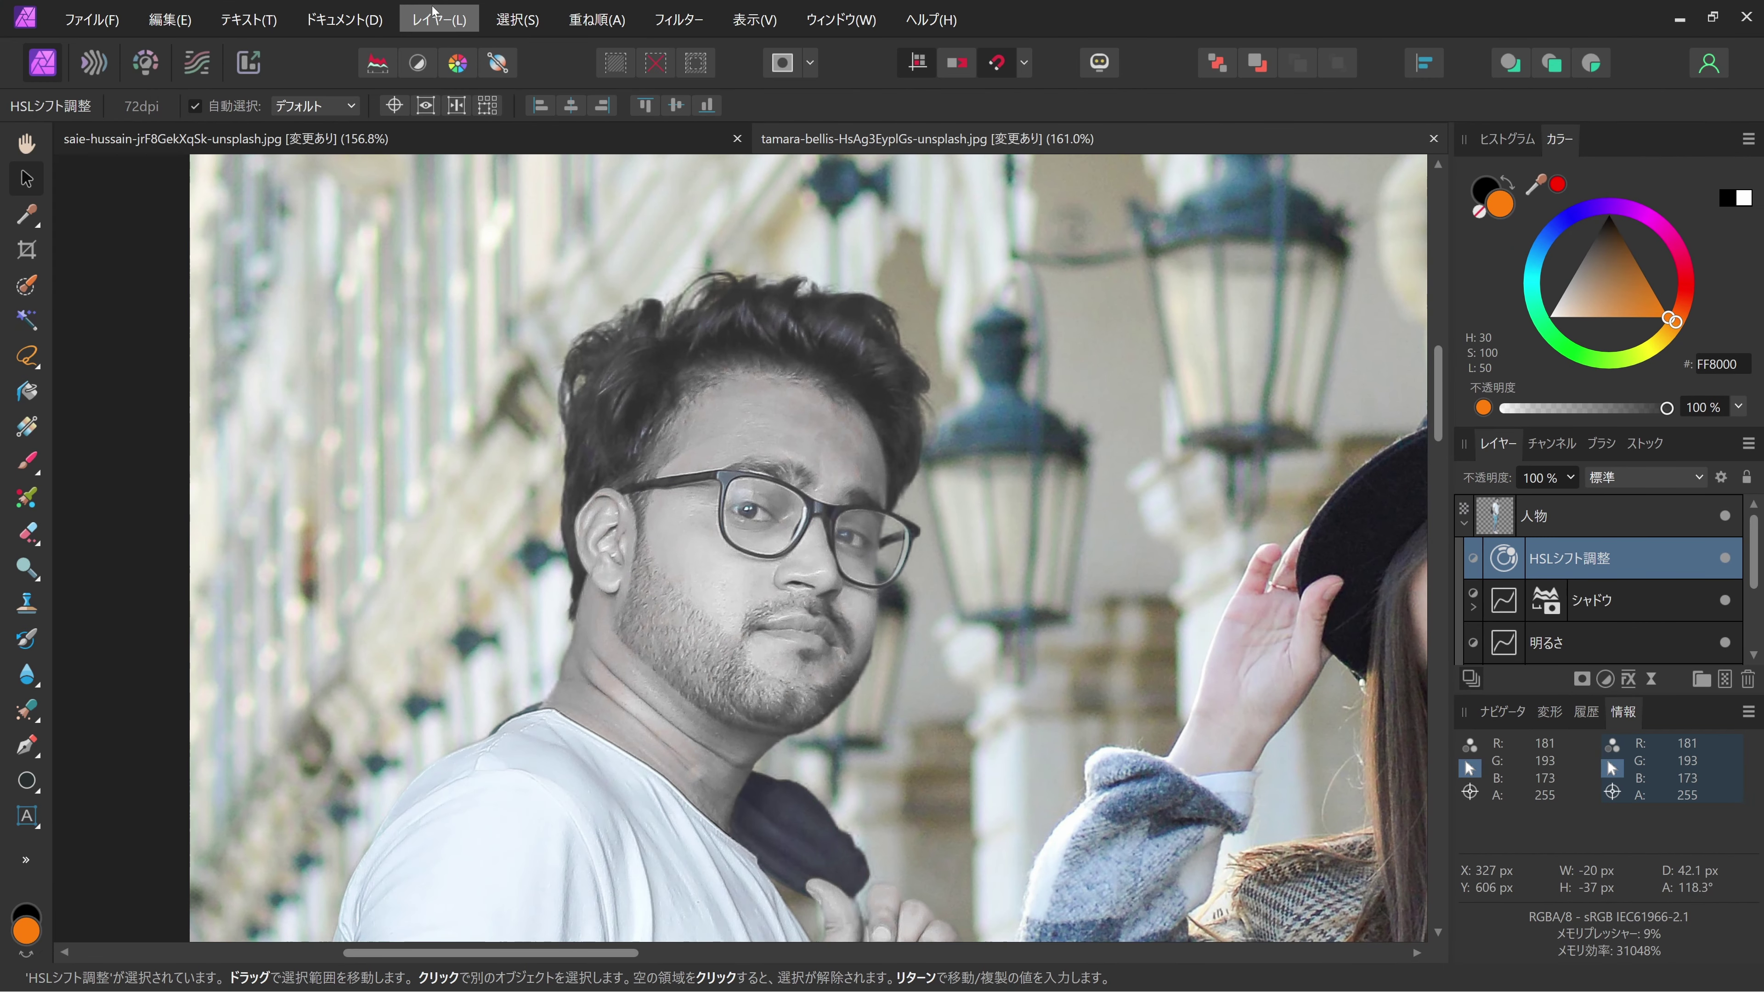
Step: Invert the HSL Shift adjustment with Ctrl+I so the man's colour returns
left_click(423, 20)
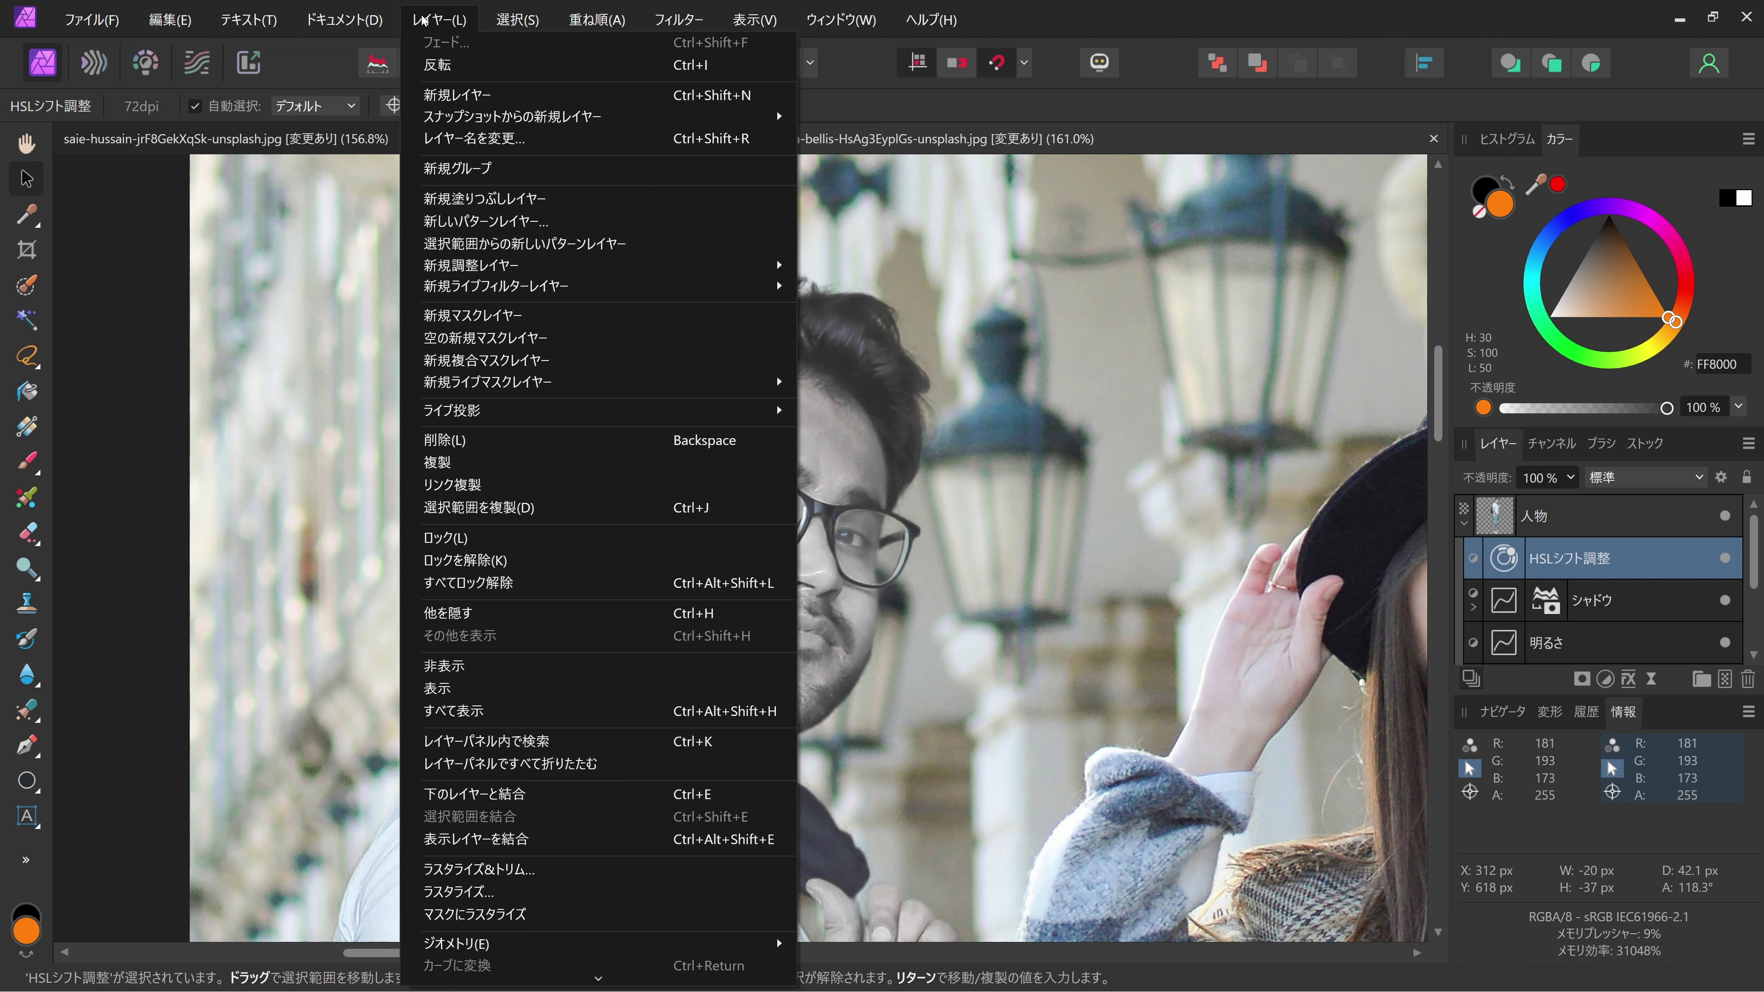
key("Escape")
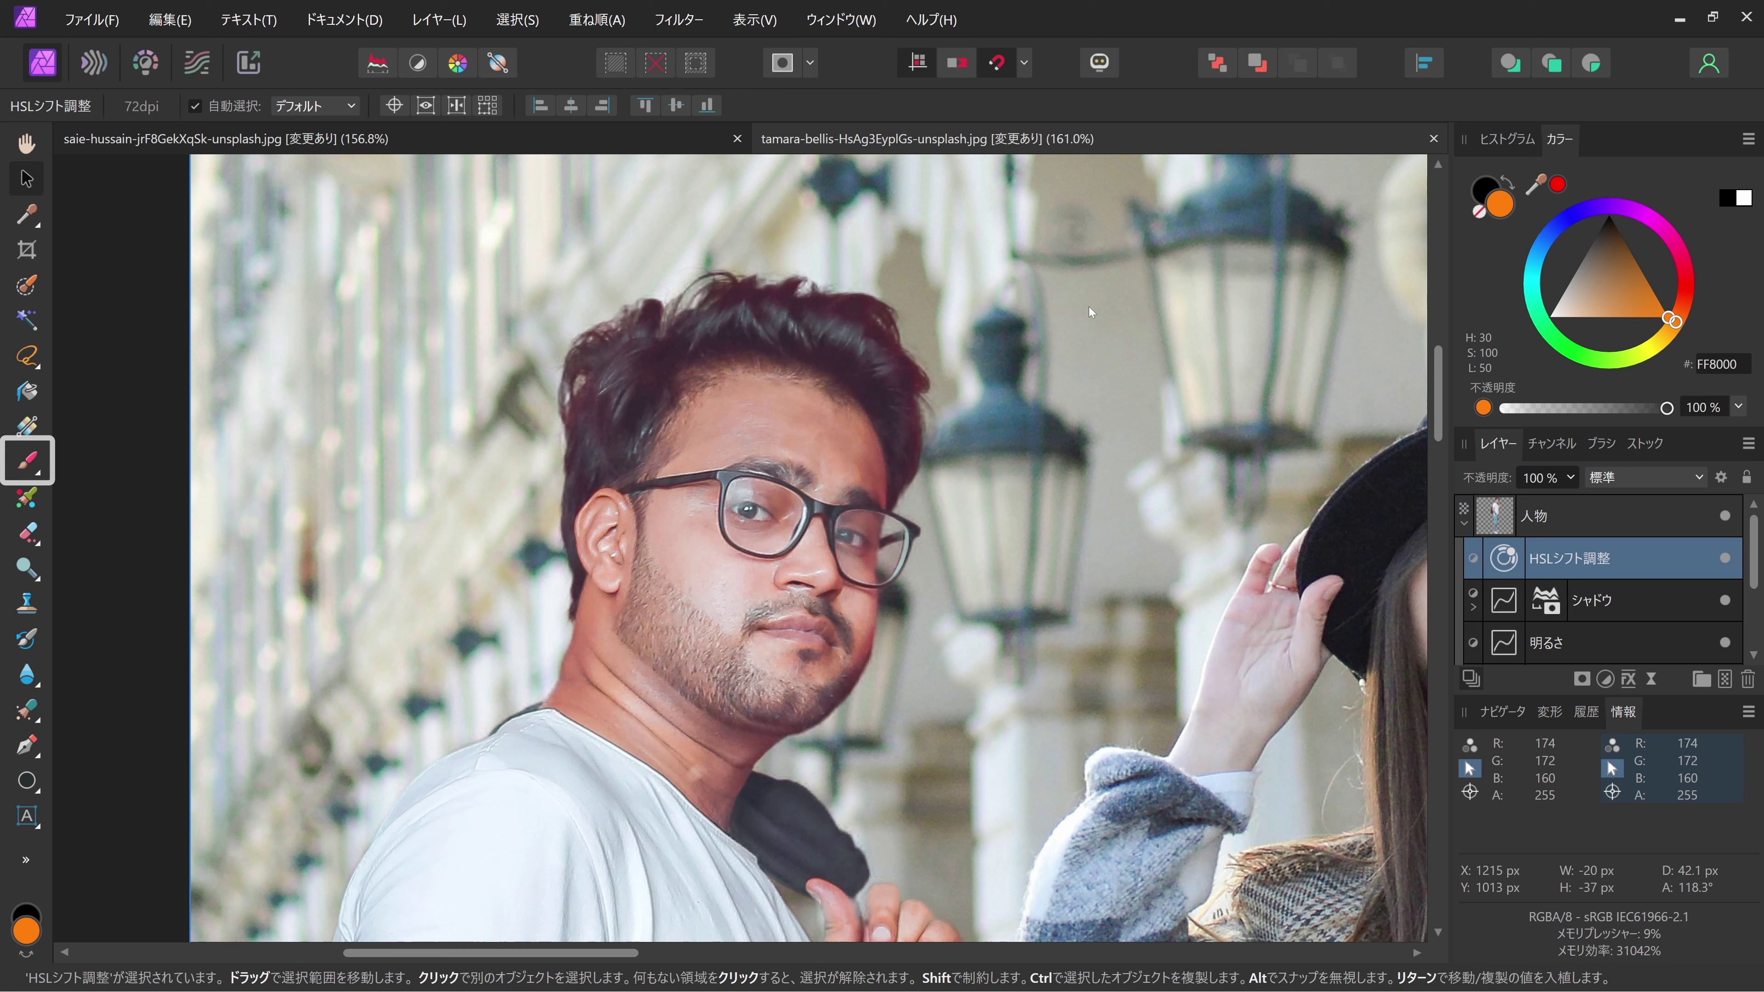
Step: Set up a soft Paint Brush with 200 px width, 20% flow and 0% hardness
key("b")
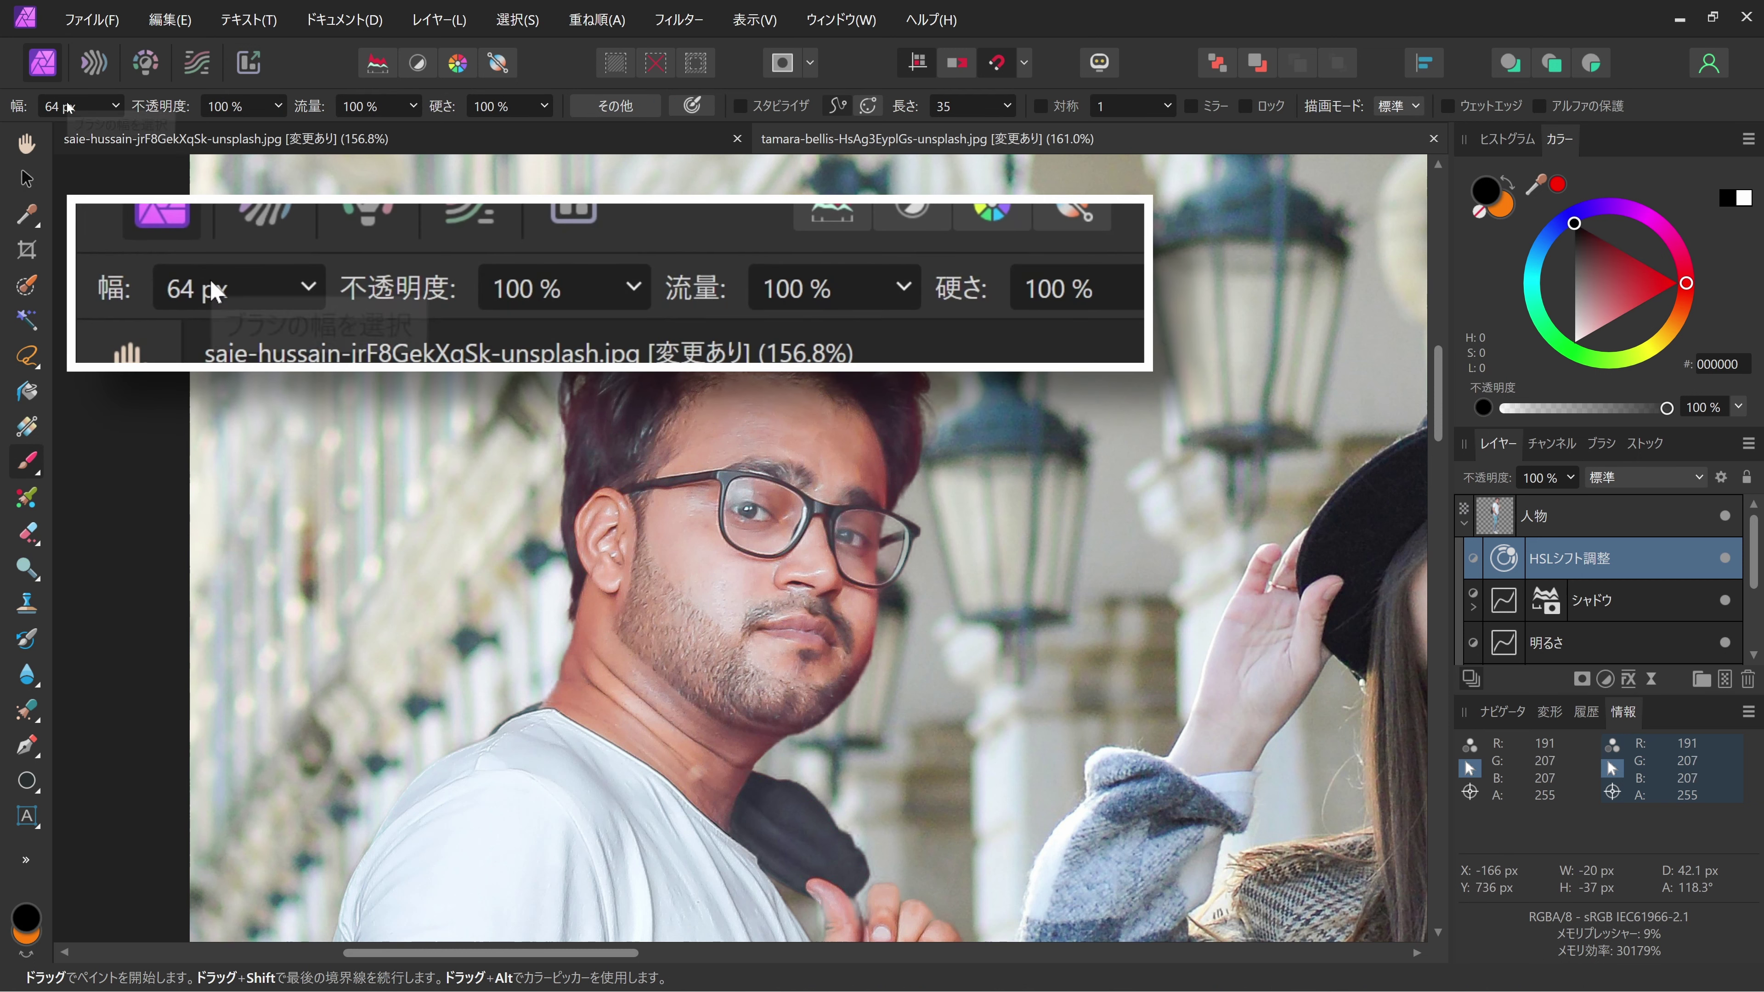
left_click(71, 106)
type("2")
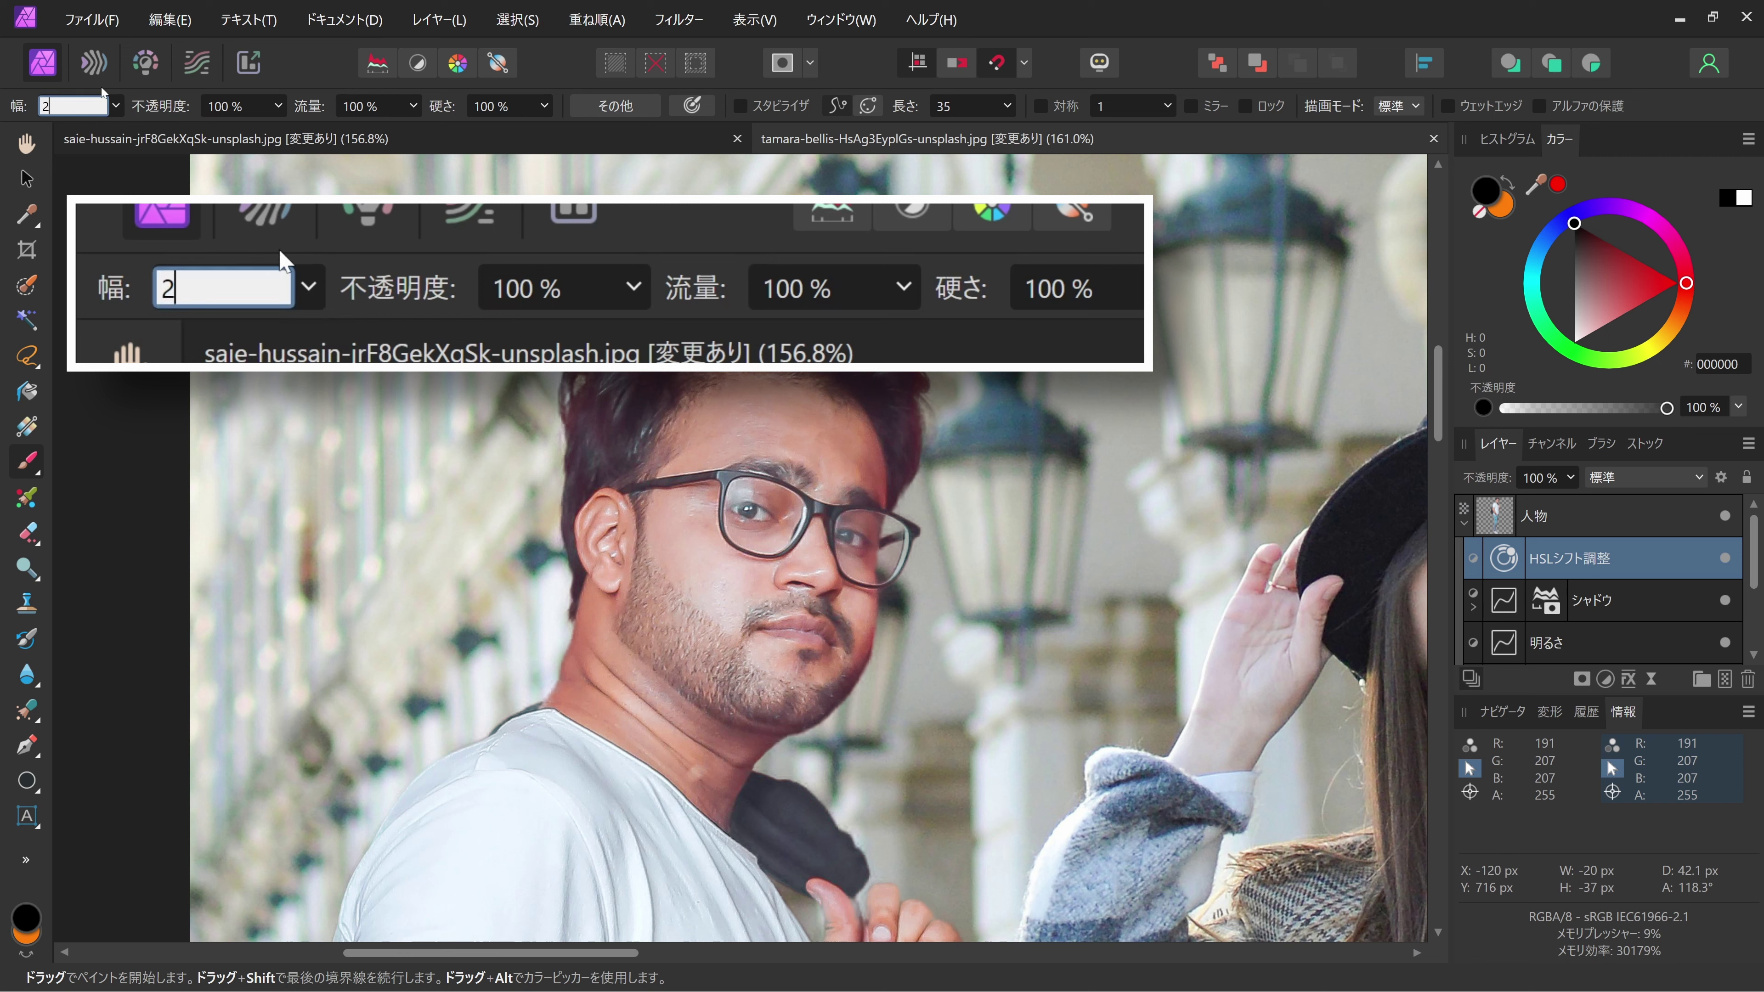
type("00")
key("Return")
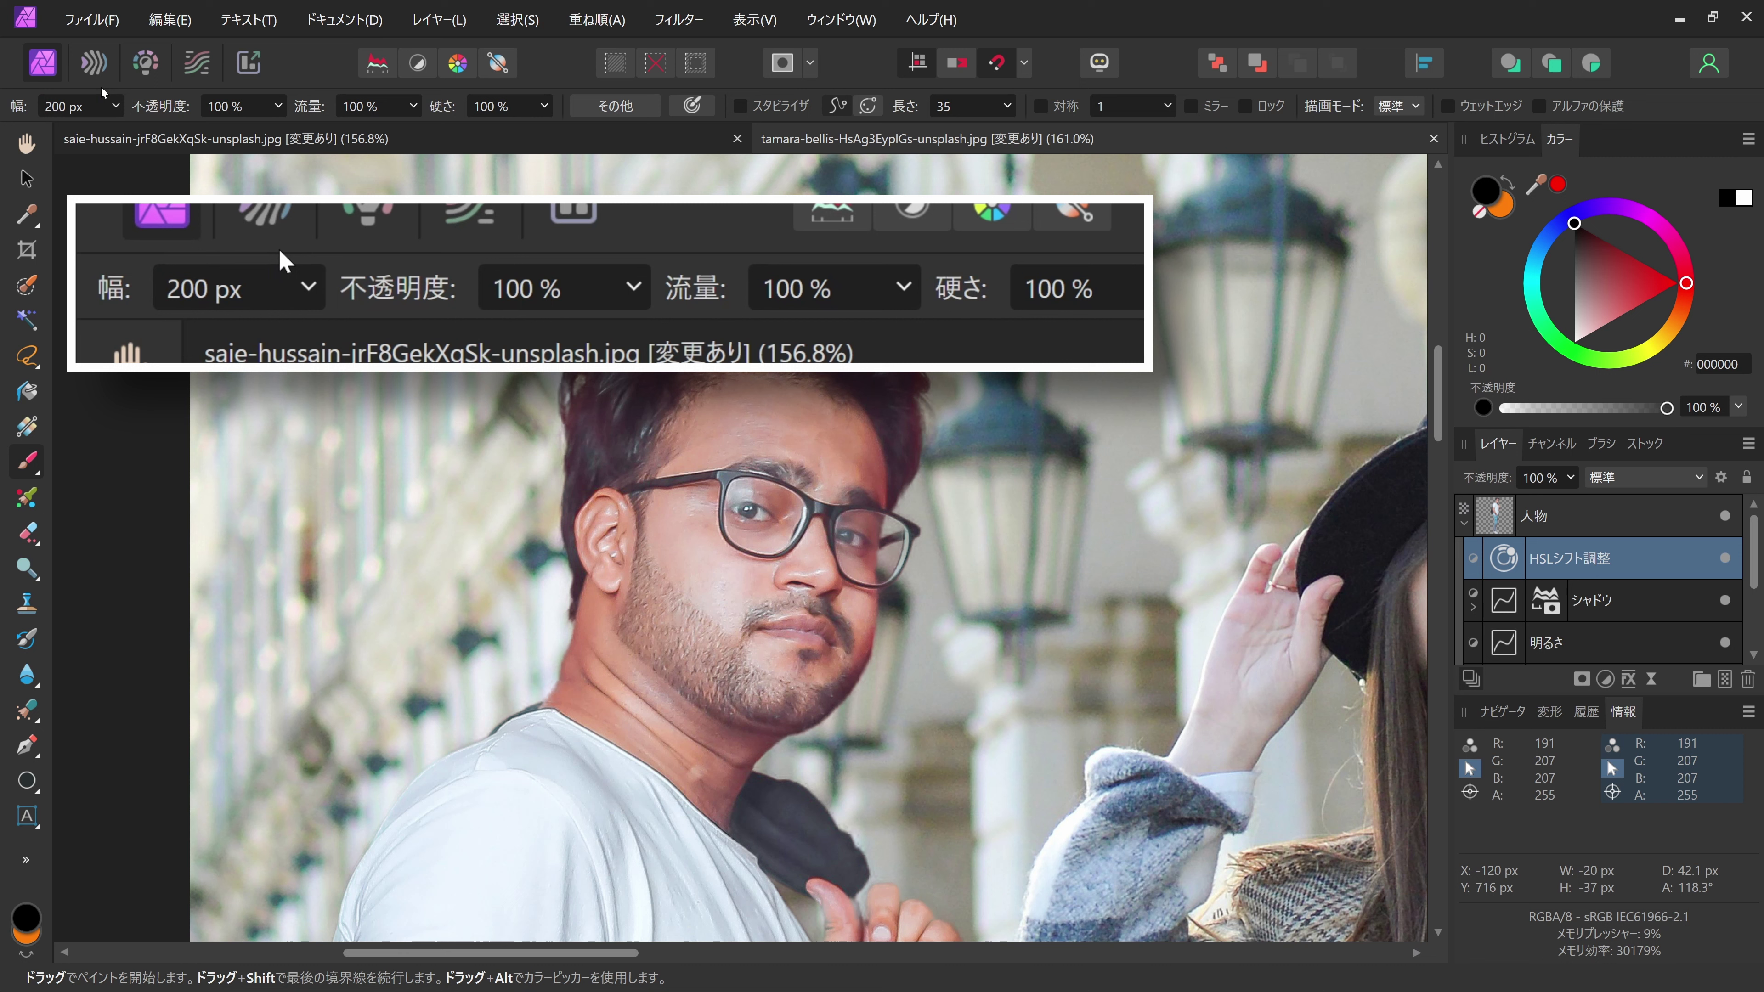
left_click(357, 107)
type("20")
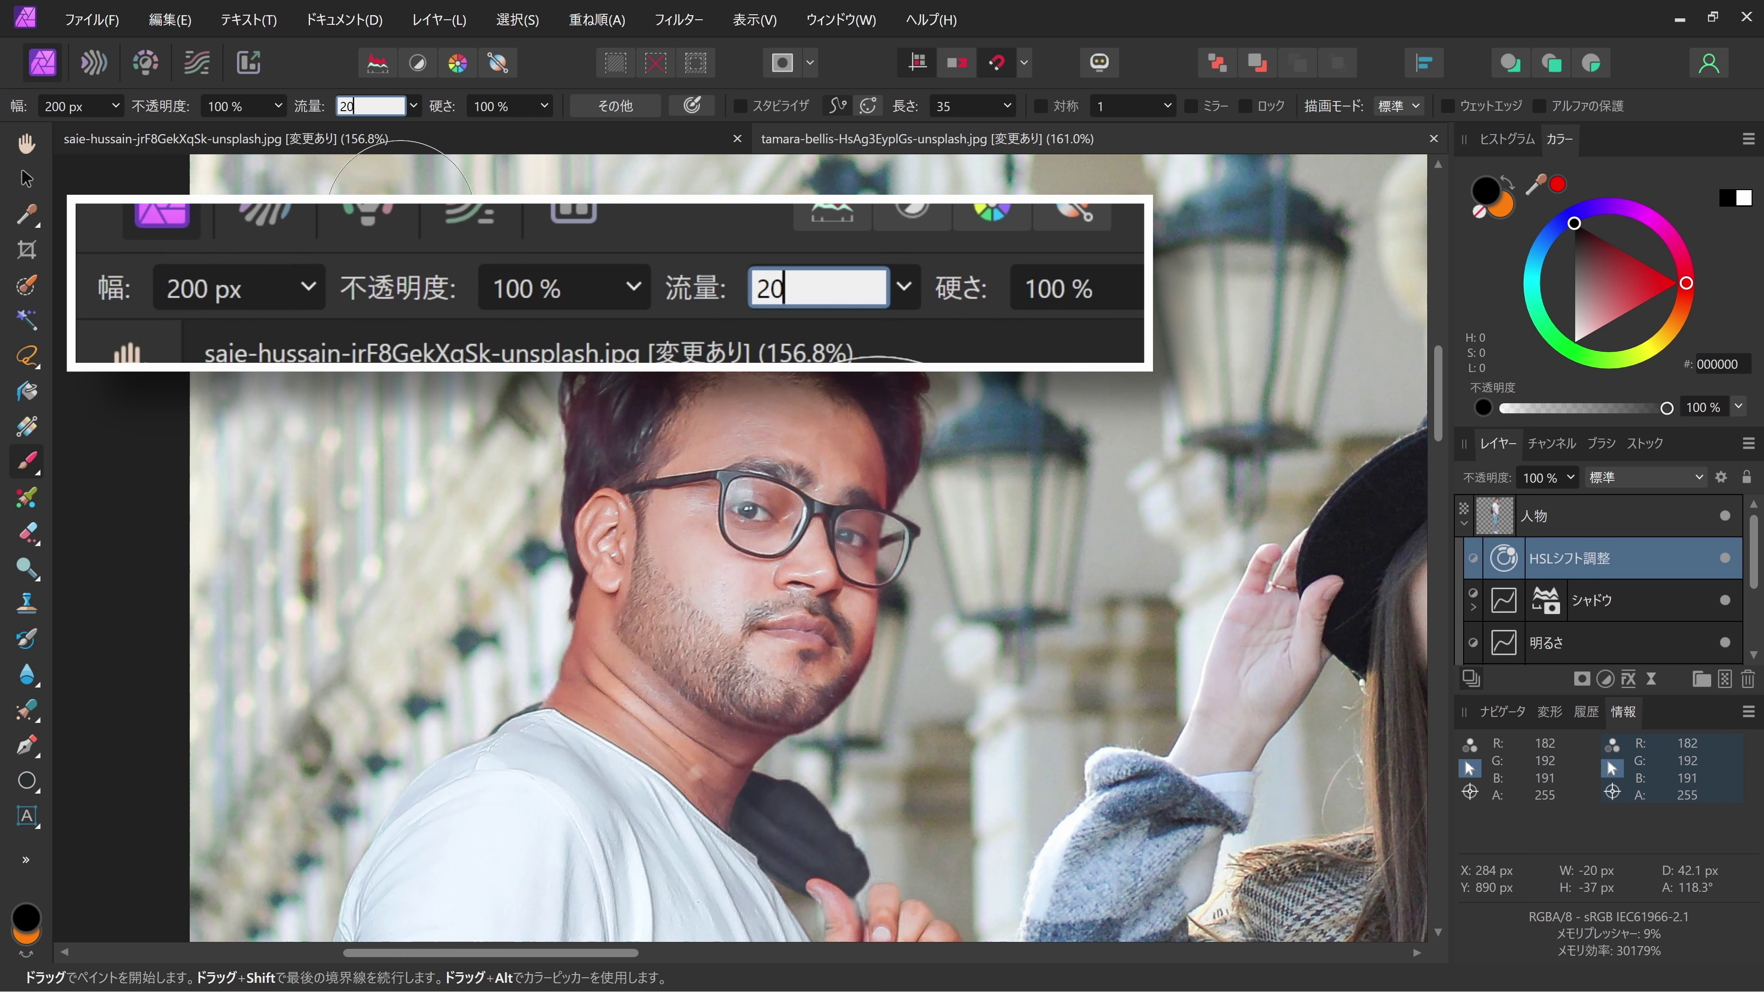
key("Return")
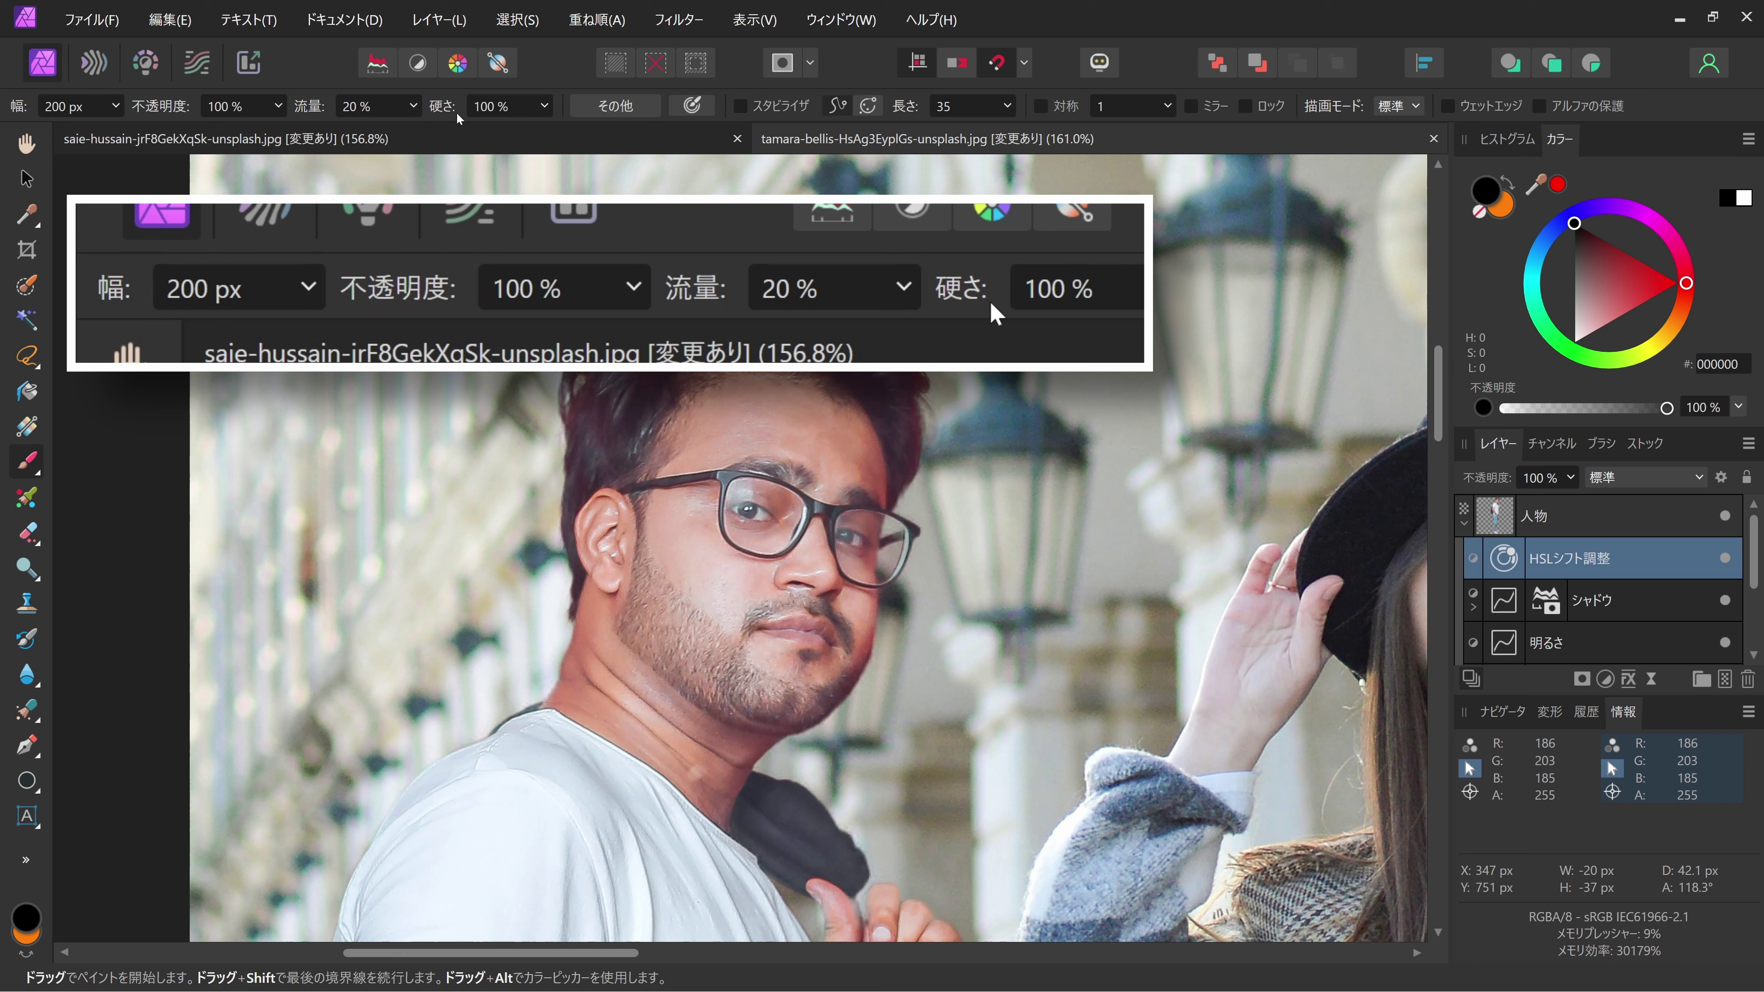
left_click(492, 106)
type("0")
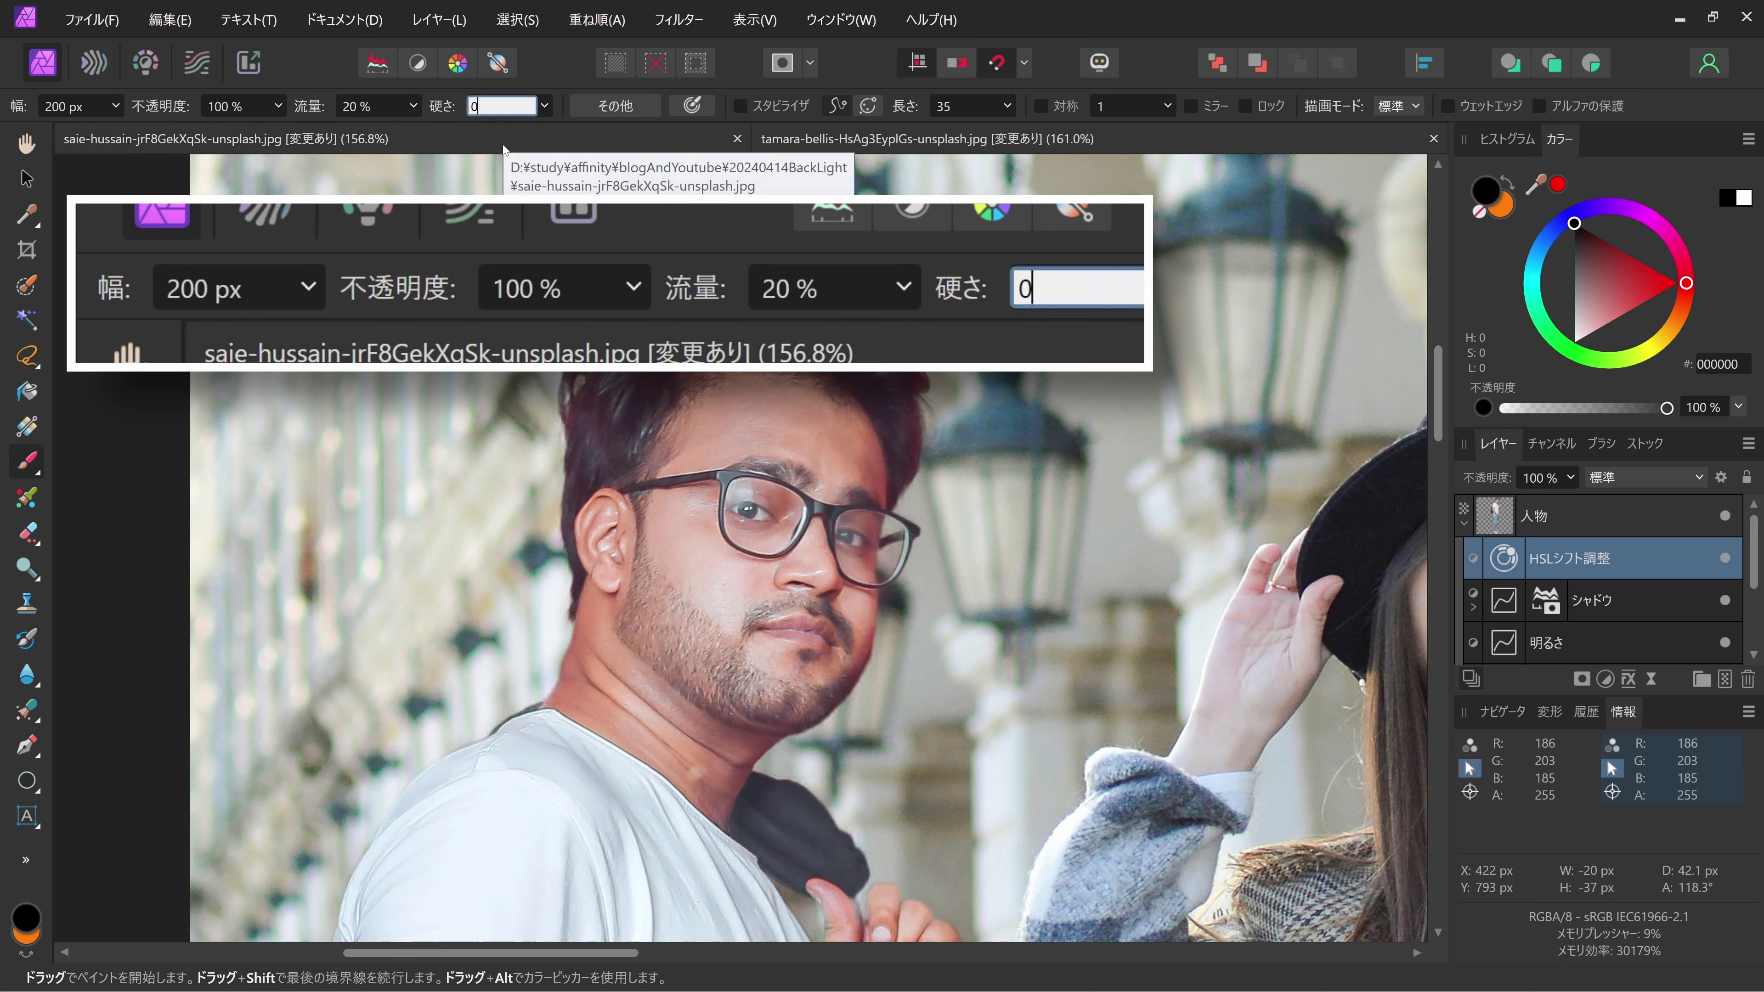
key("Return")
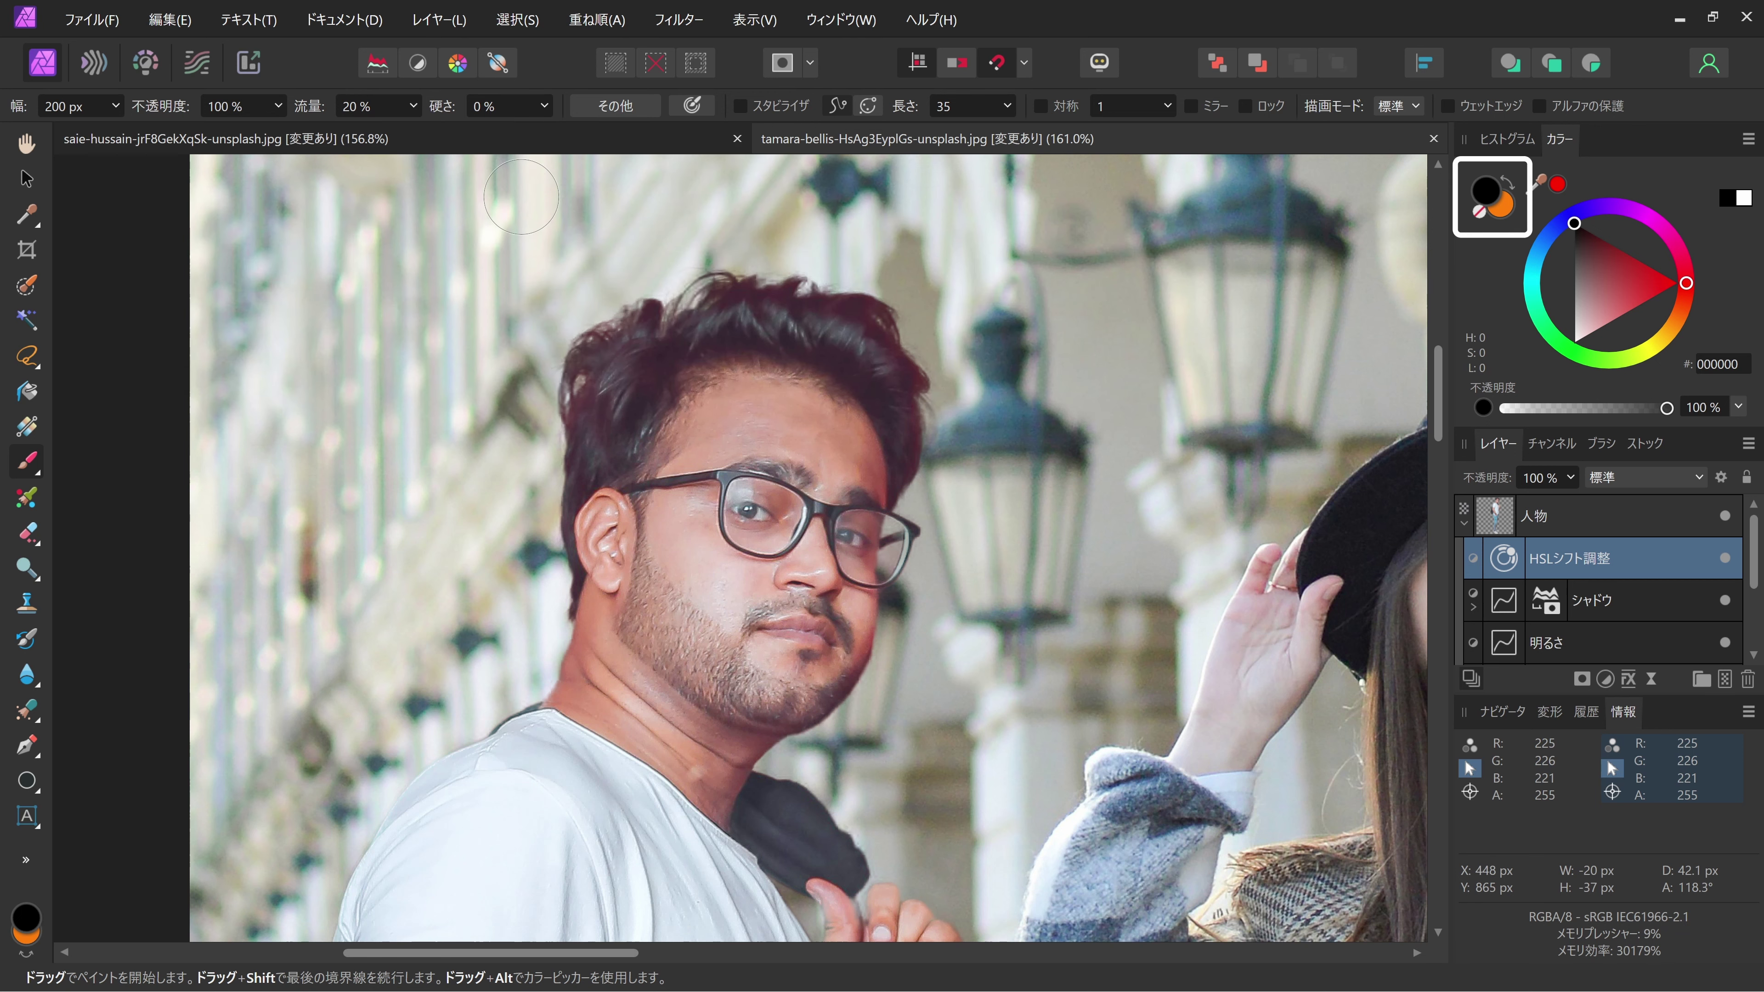
Step: Paint white into the HSL mask over the reddish hair and the red fringe along the arm
left_click_drag(1601, 280, 1575, 344)
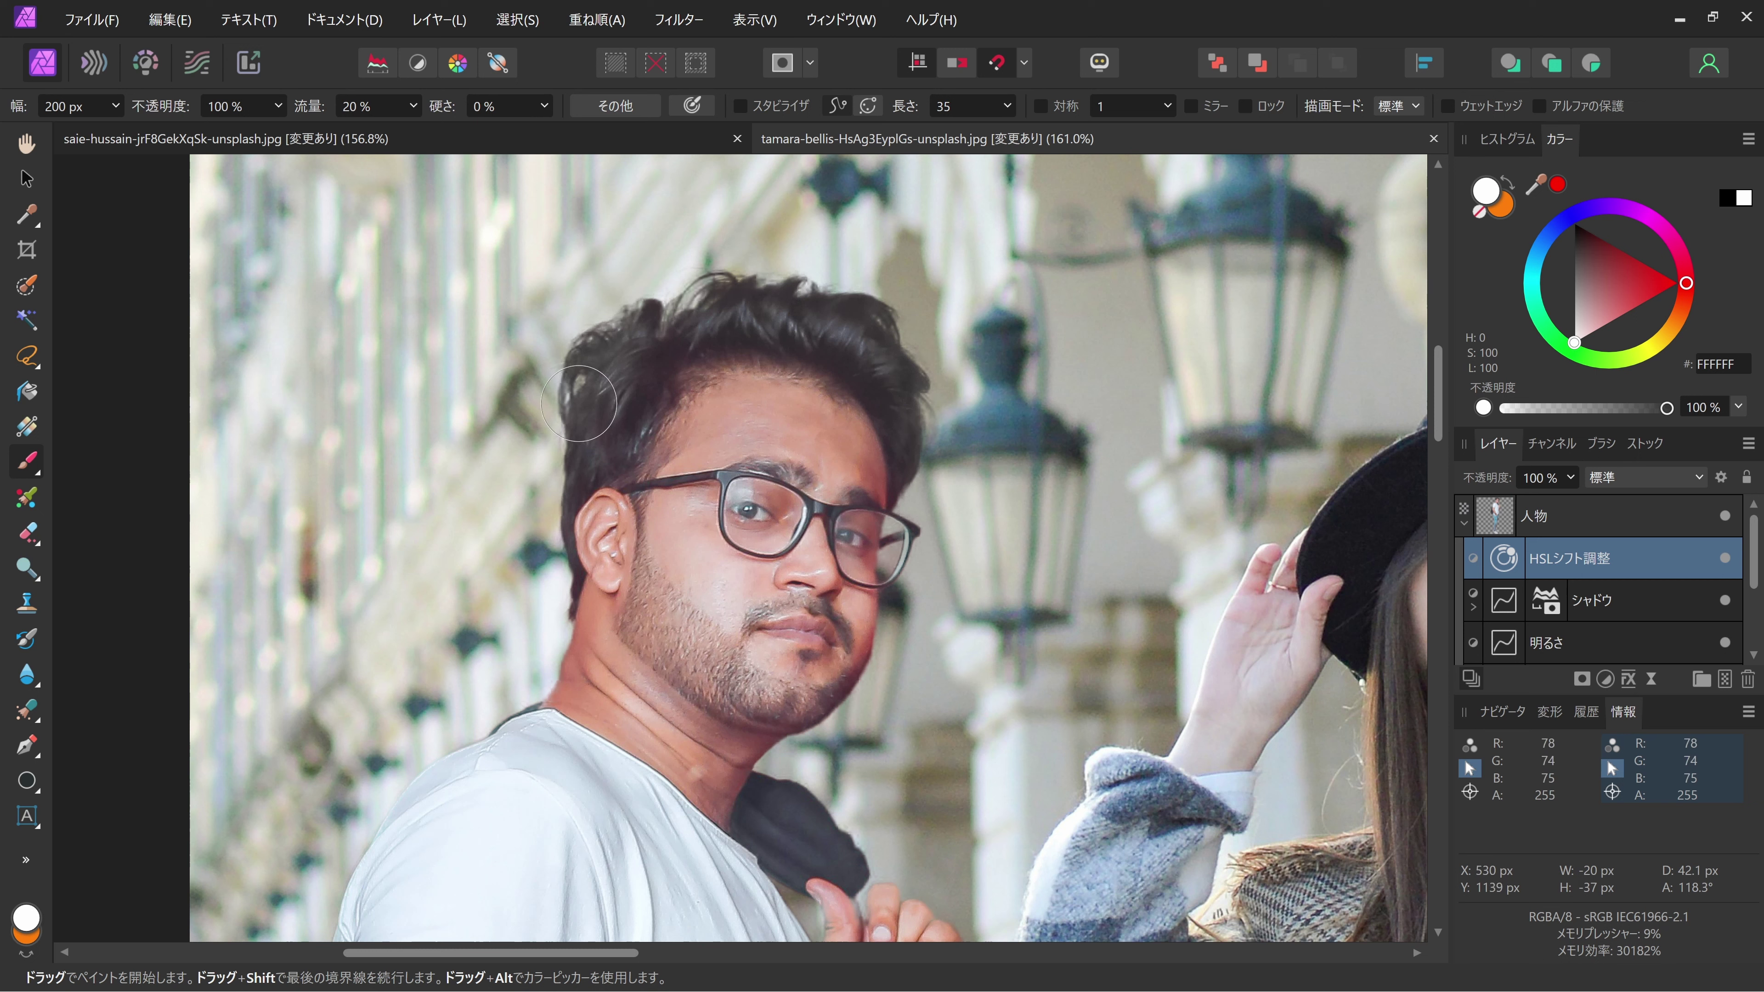
key("ctrl+i")
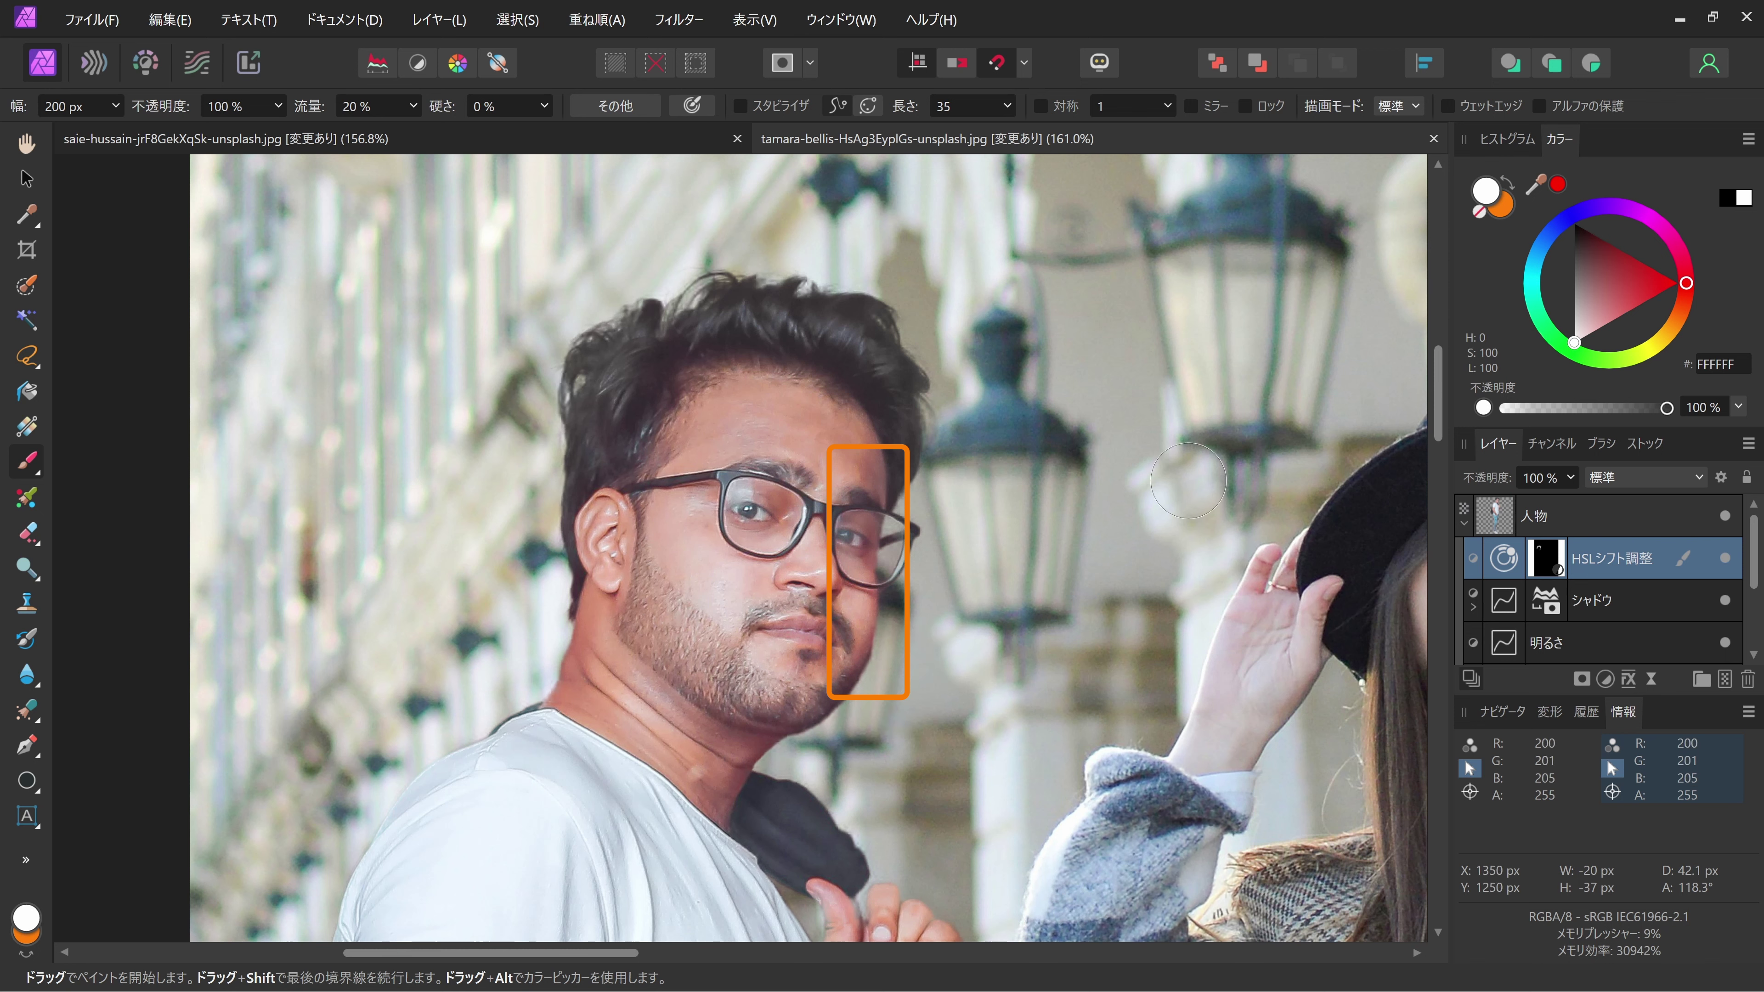
scroll(1014, 785, "down", 5)
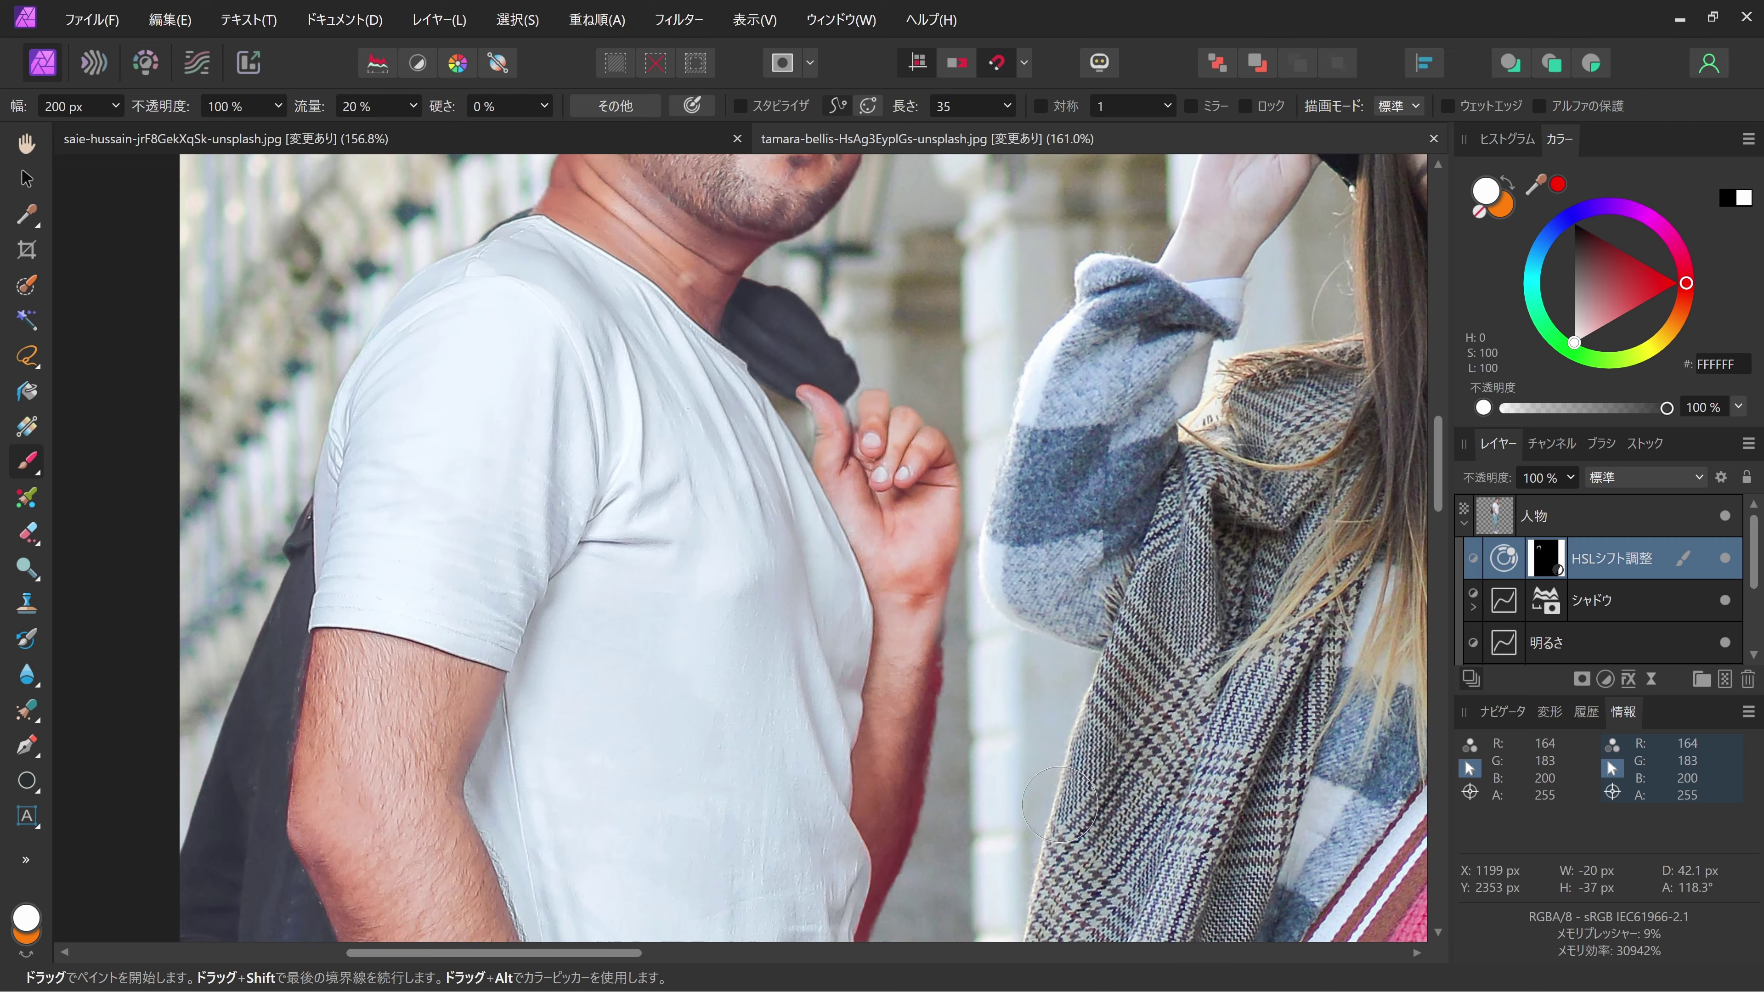
scroll(1060, 805, "down", 2)
scroll(1035, 563, "down", 2)
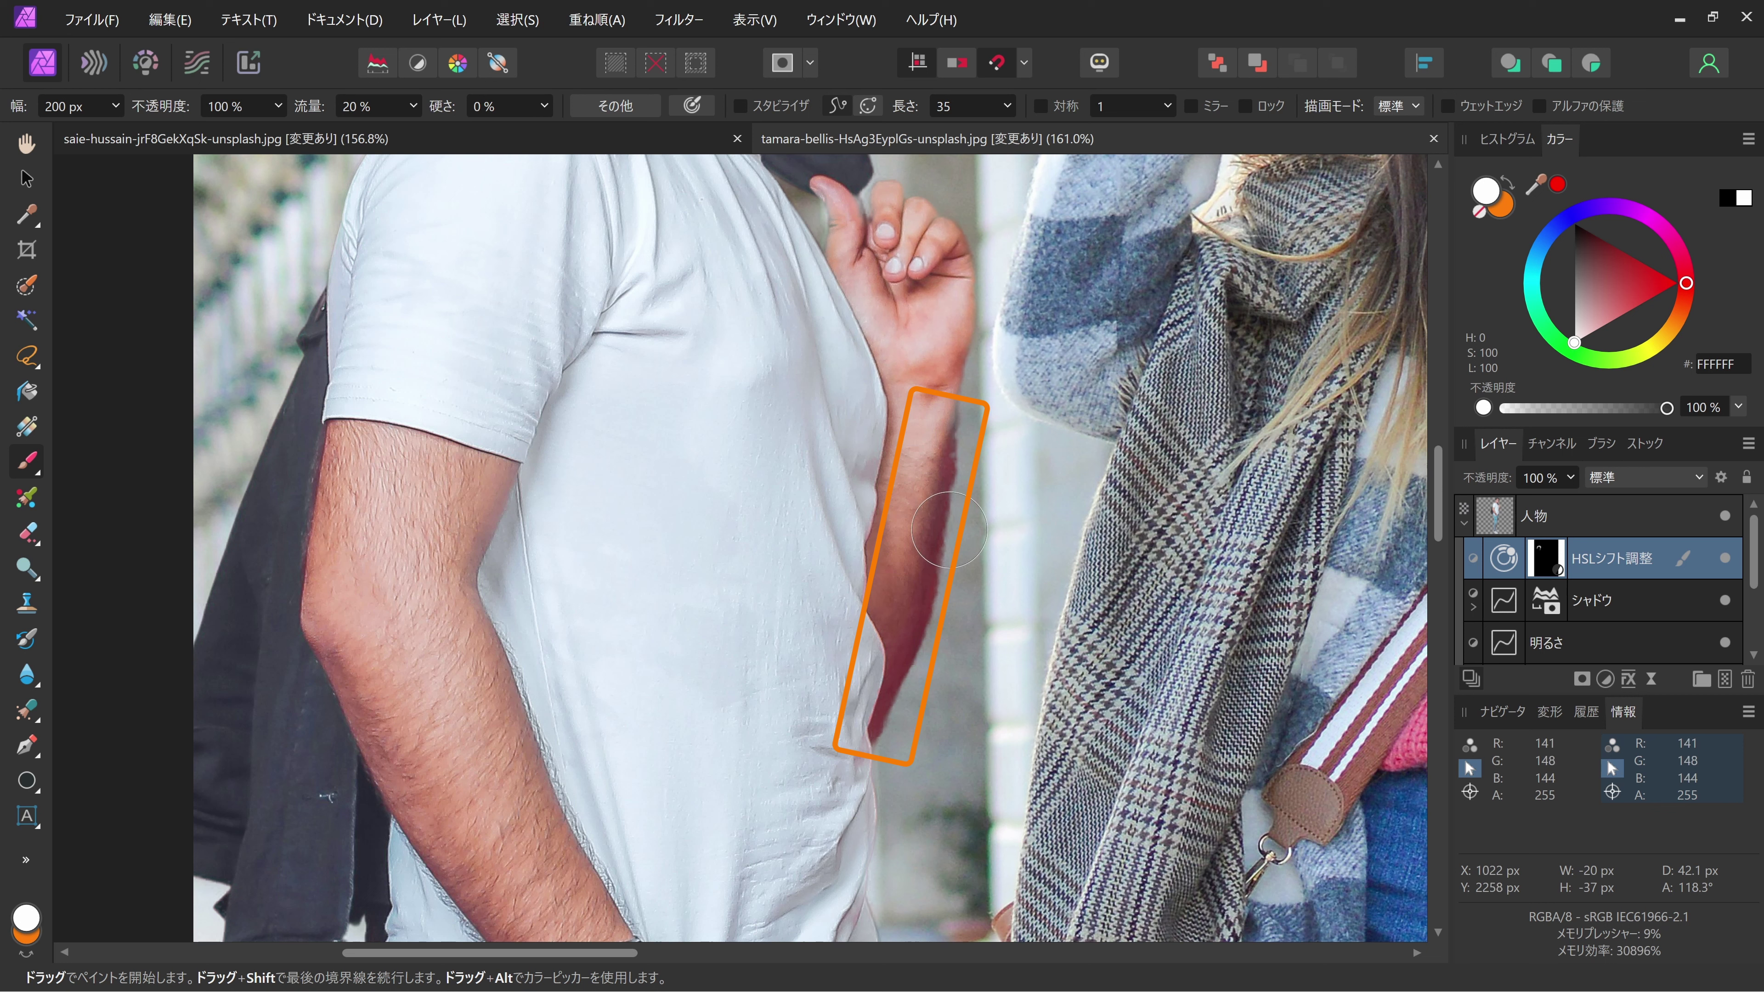
mouse_move(955, 452)
left_mouse_down()
mouse_move(938, 583)
mouse_move(952, 614)
left_mouse_up()
scroll(1035, 484, "down", 5)
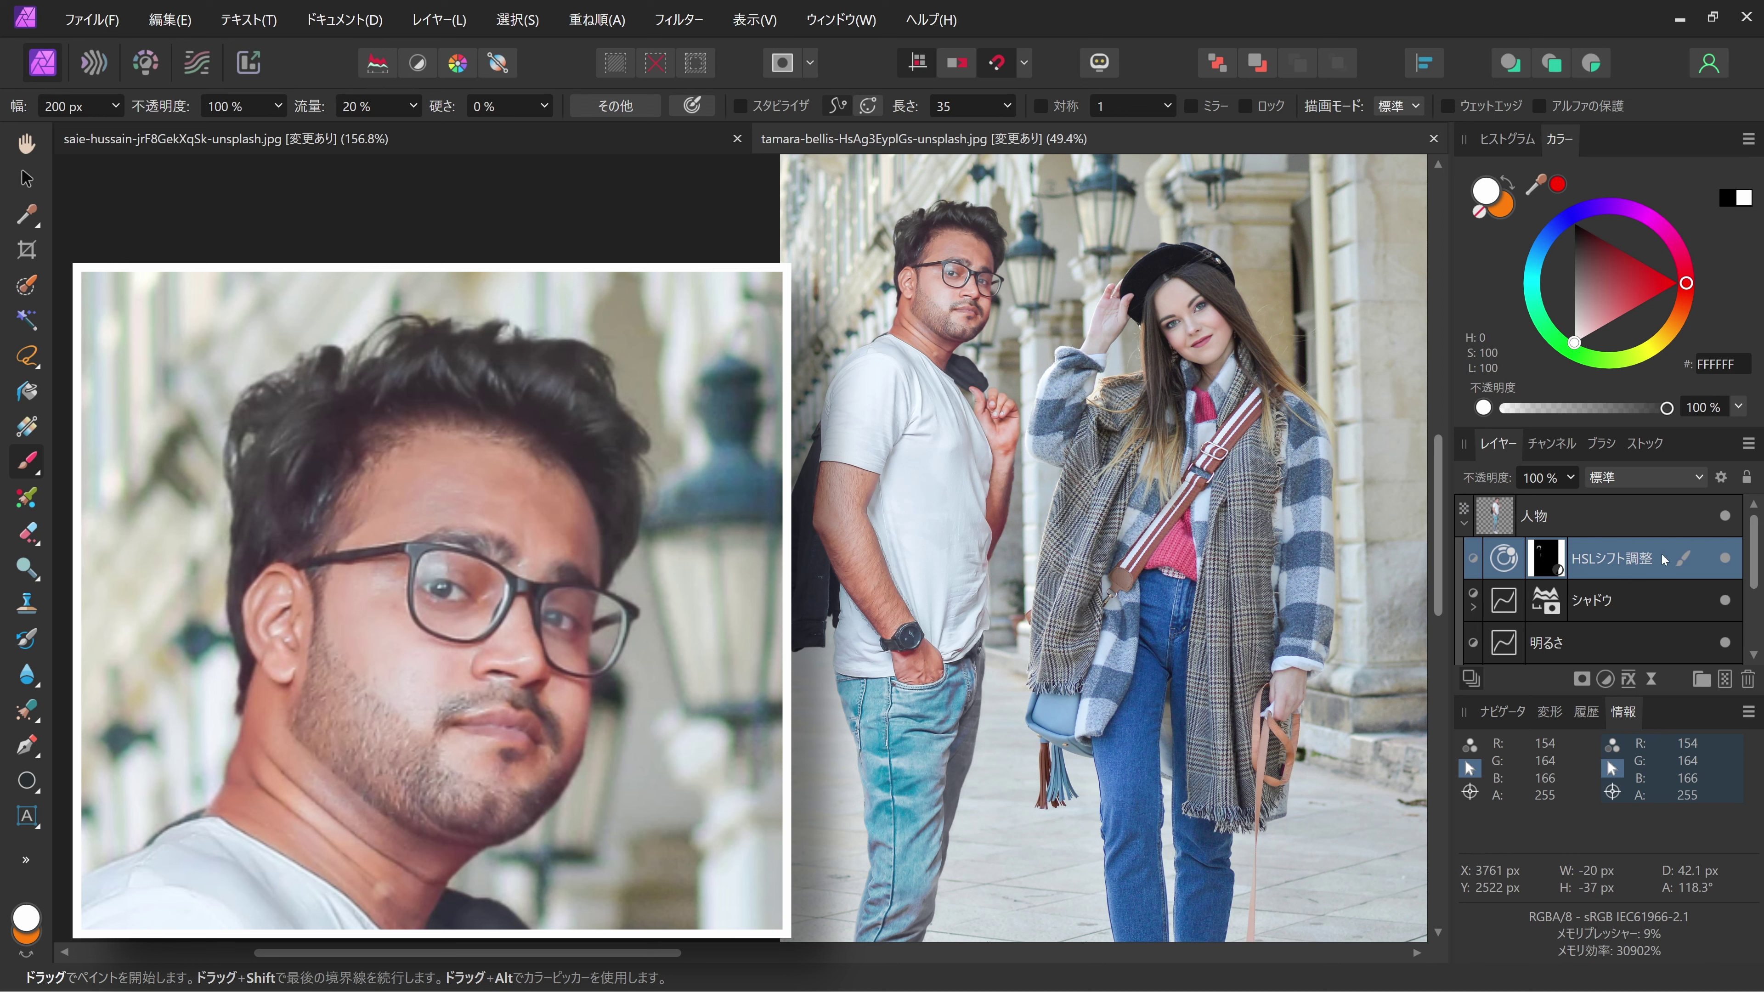
left_click(1725, 559)
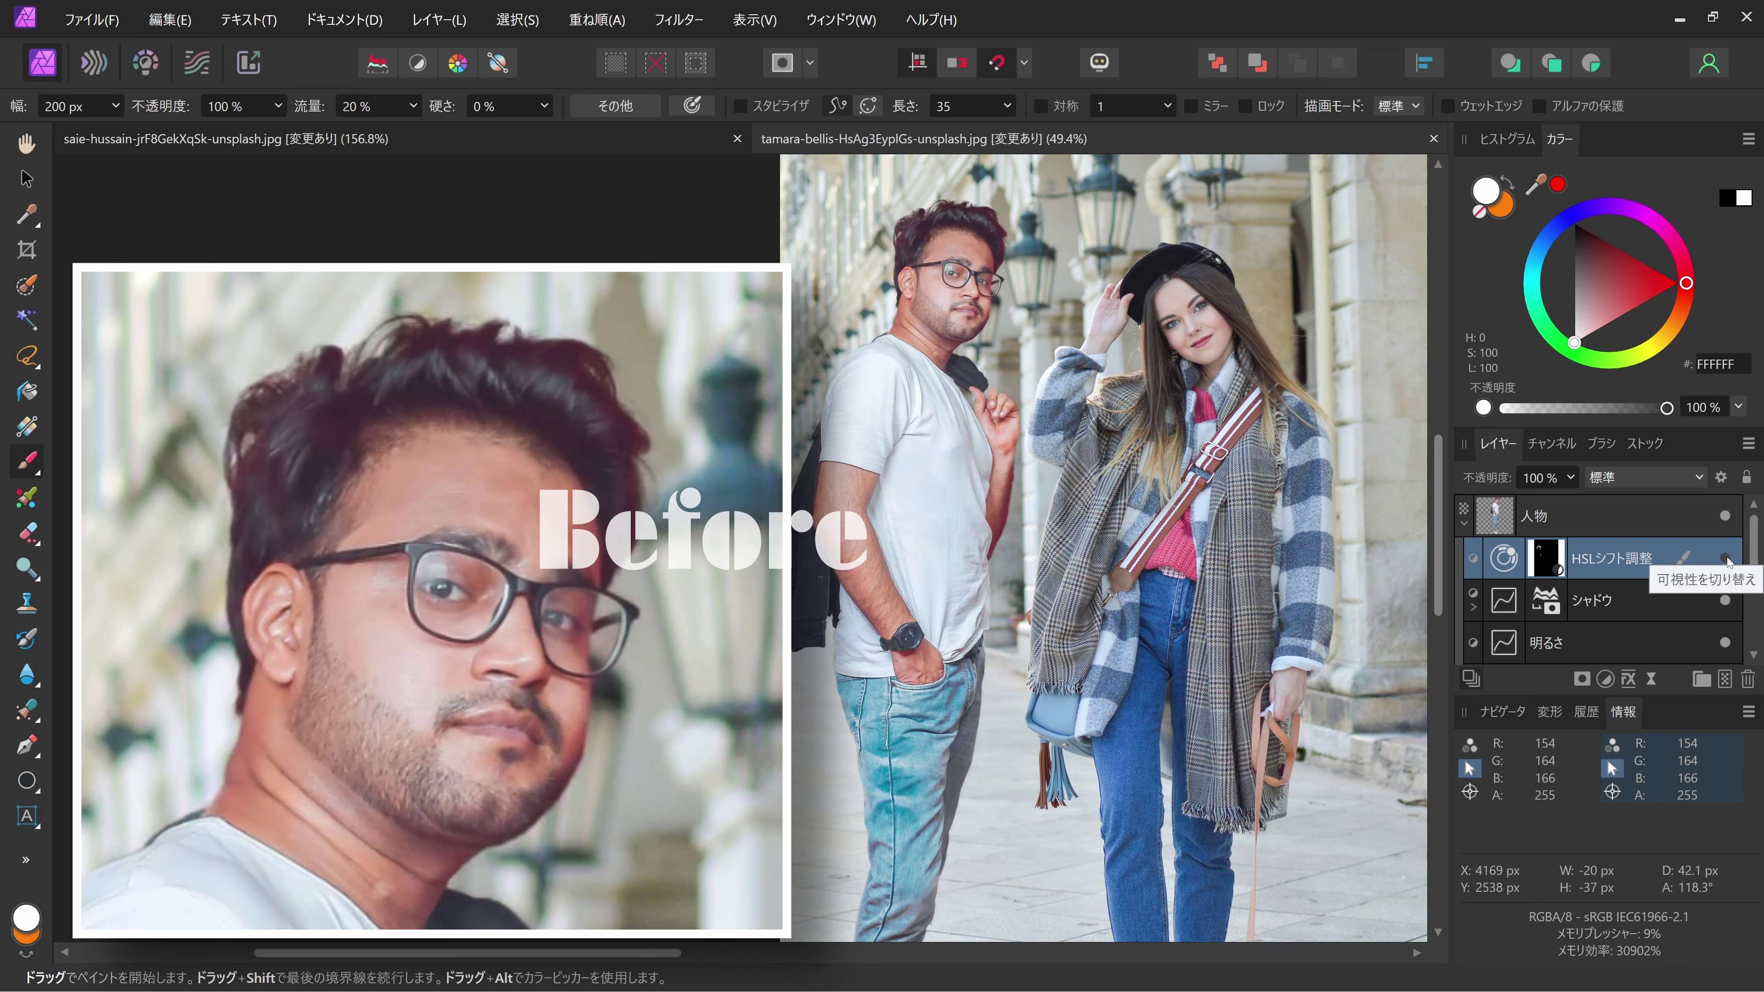
left_click(1724, 560)
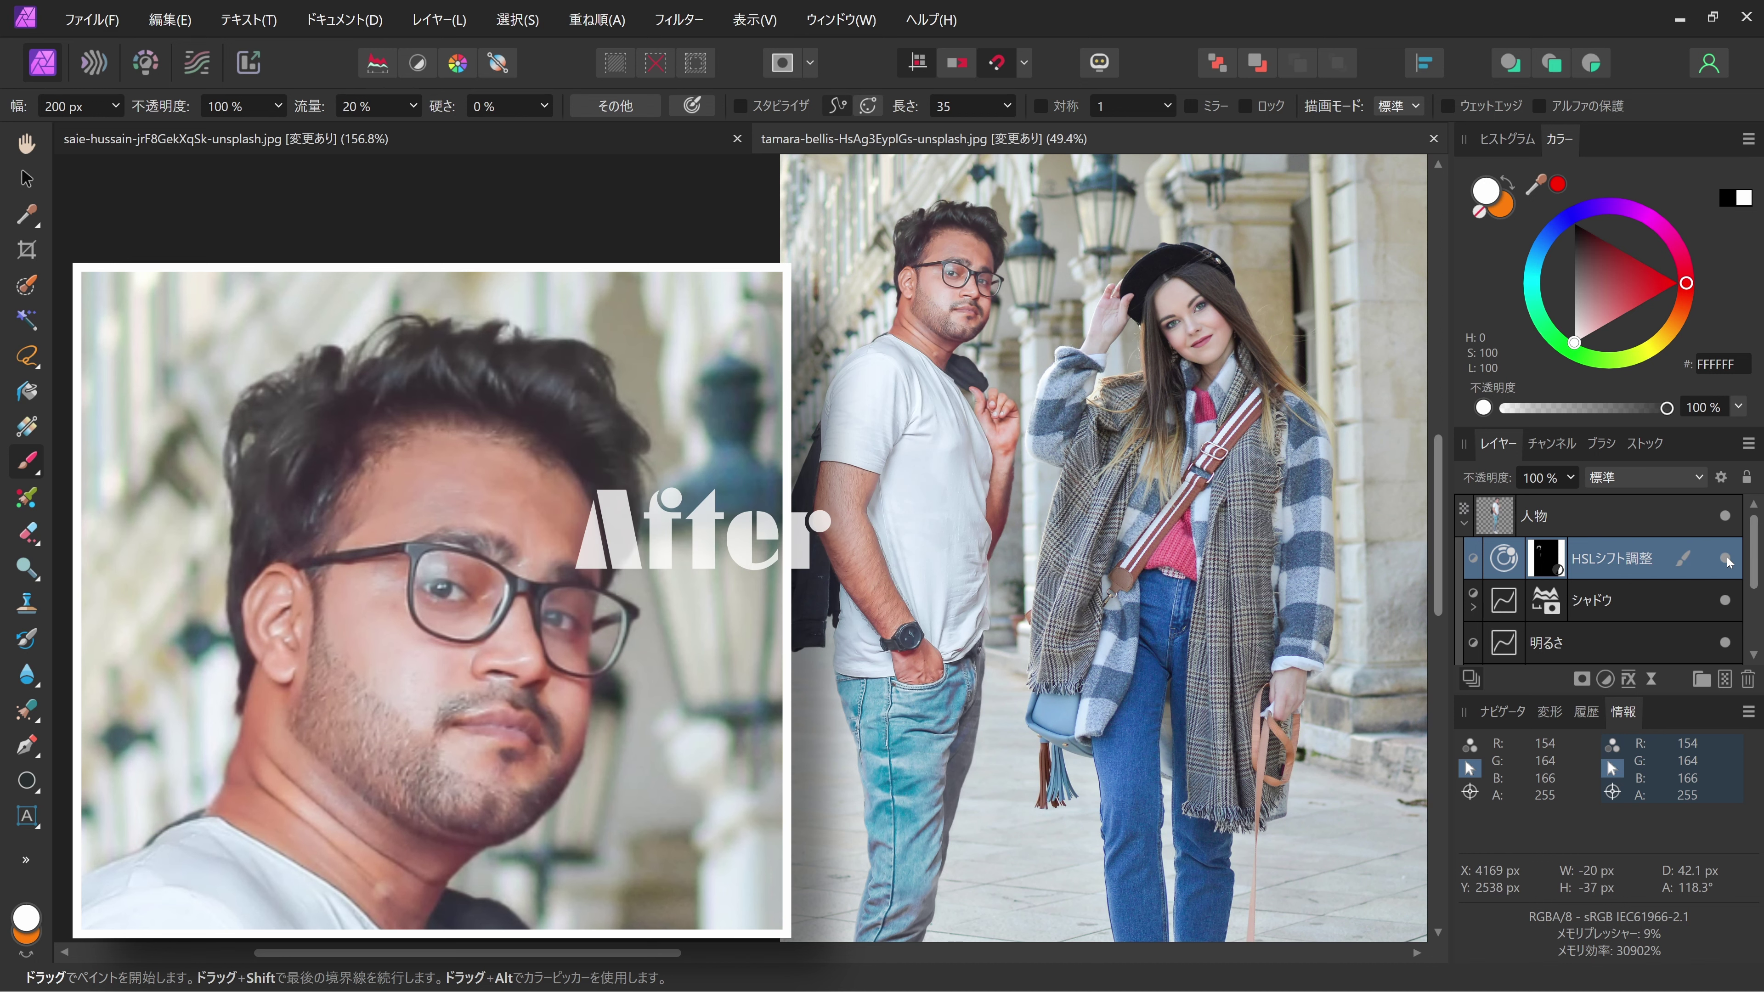
left_click(1725, 560)
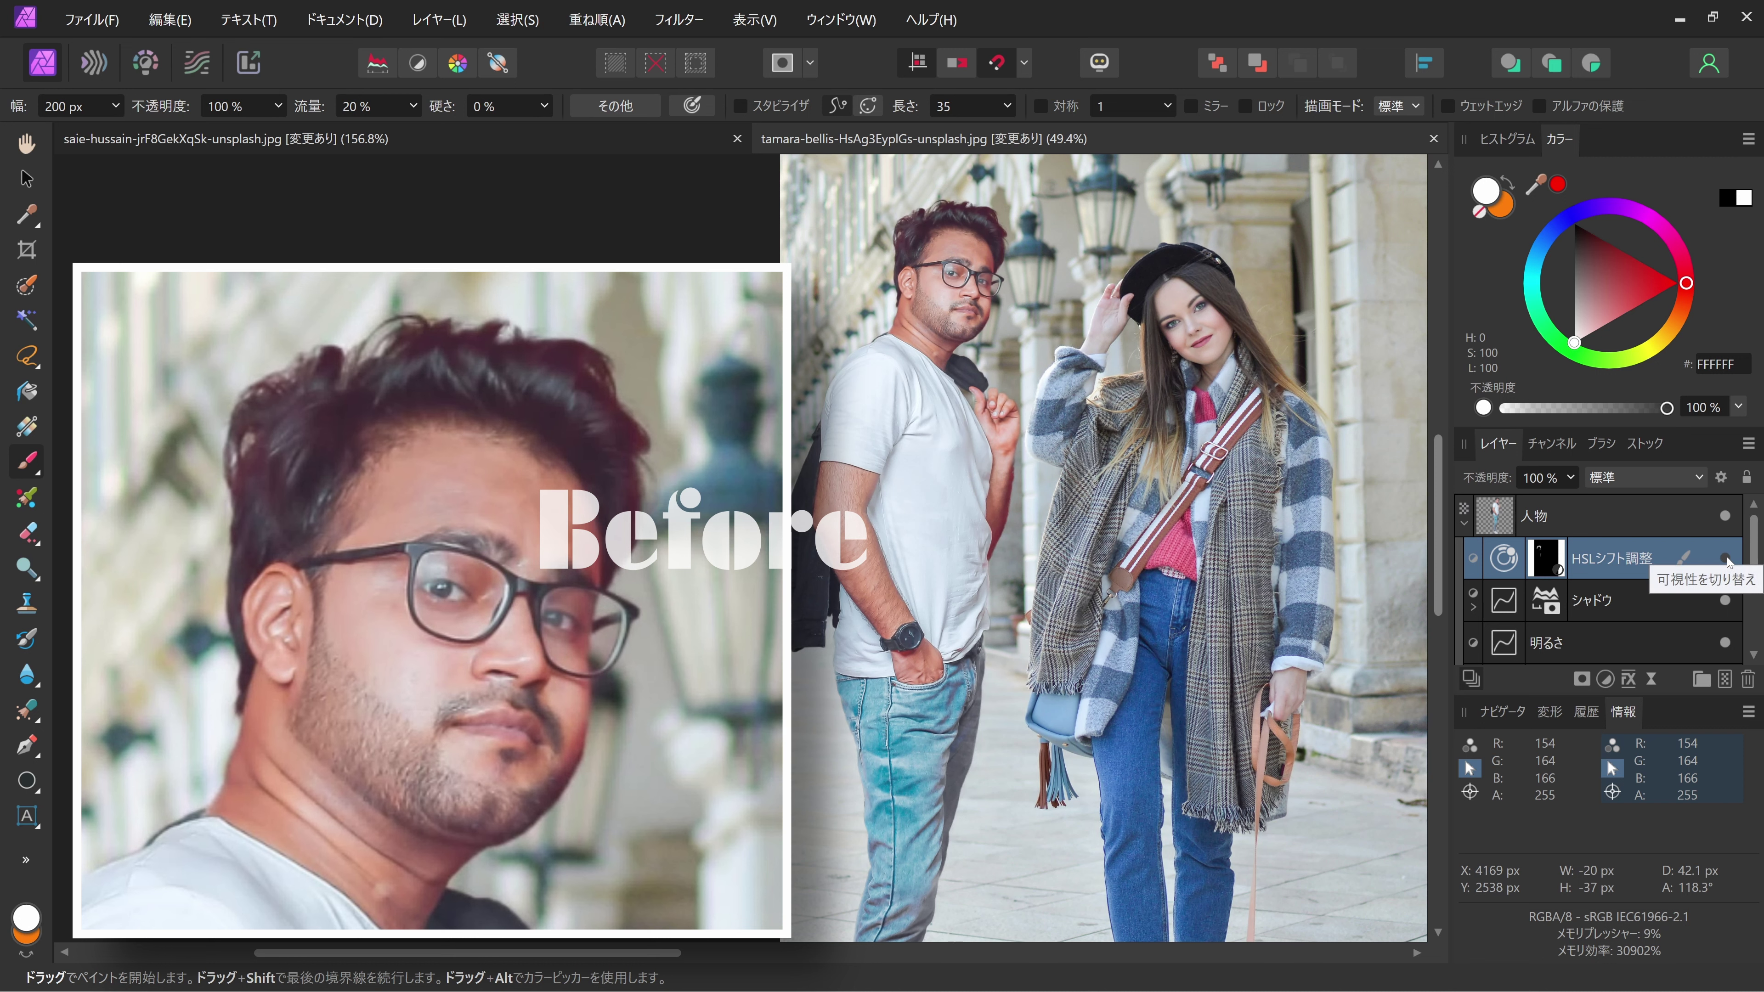
left_click(1725, 559)
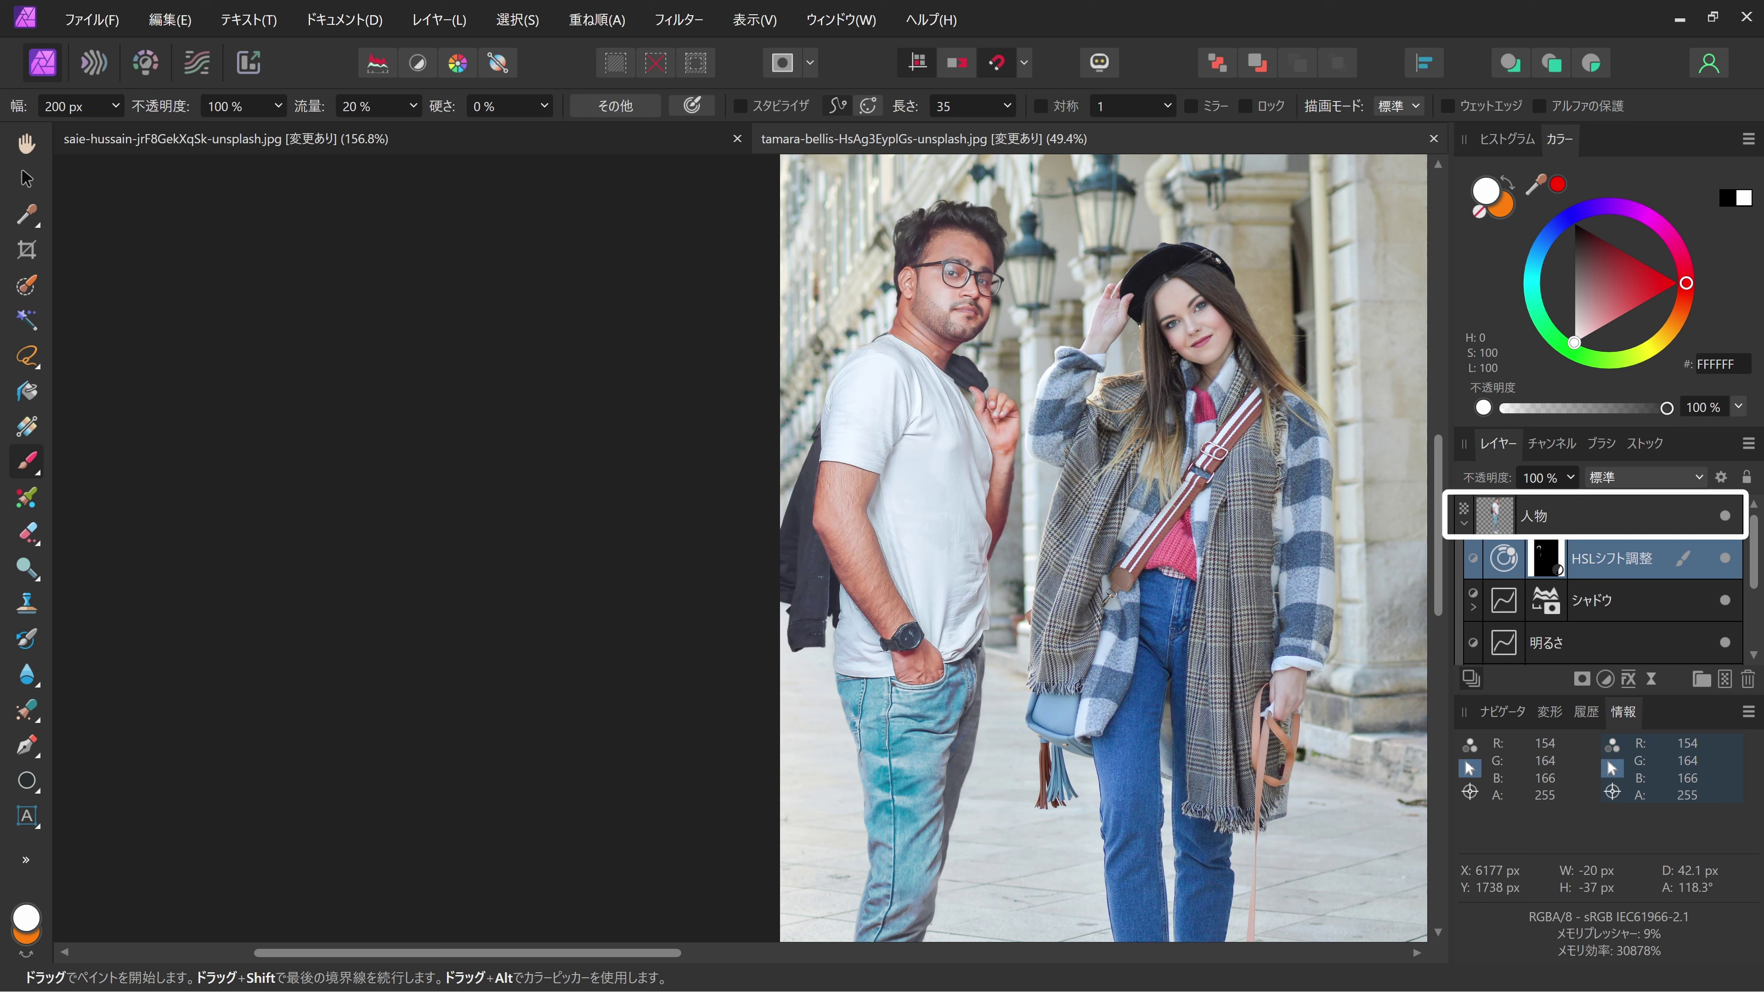
Step: Add a live Clarity filter (明瞭度) to the 人物 layer with strength lowered to -100%
left_click(1537, 520)
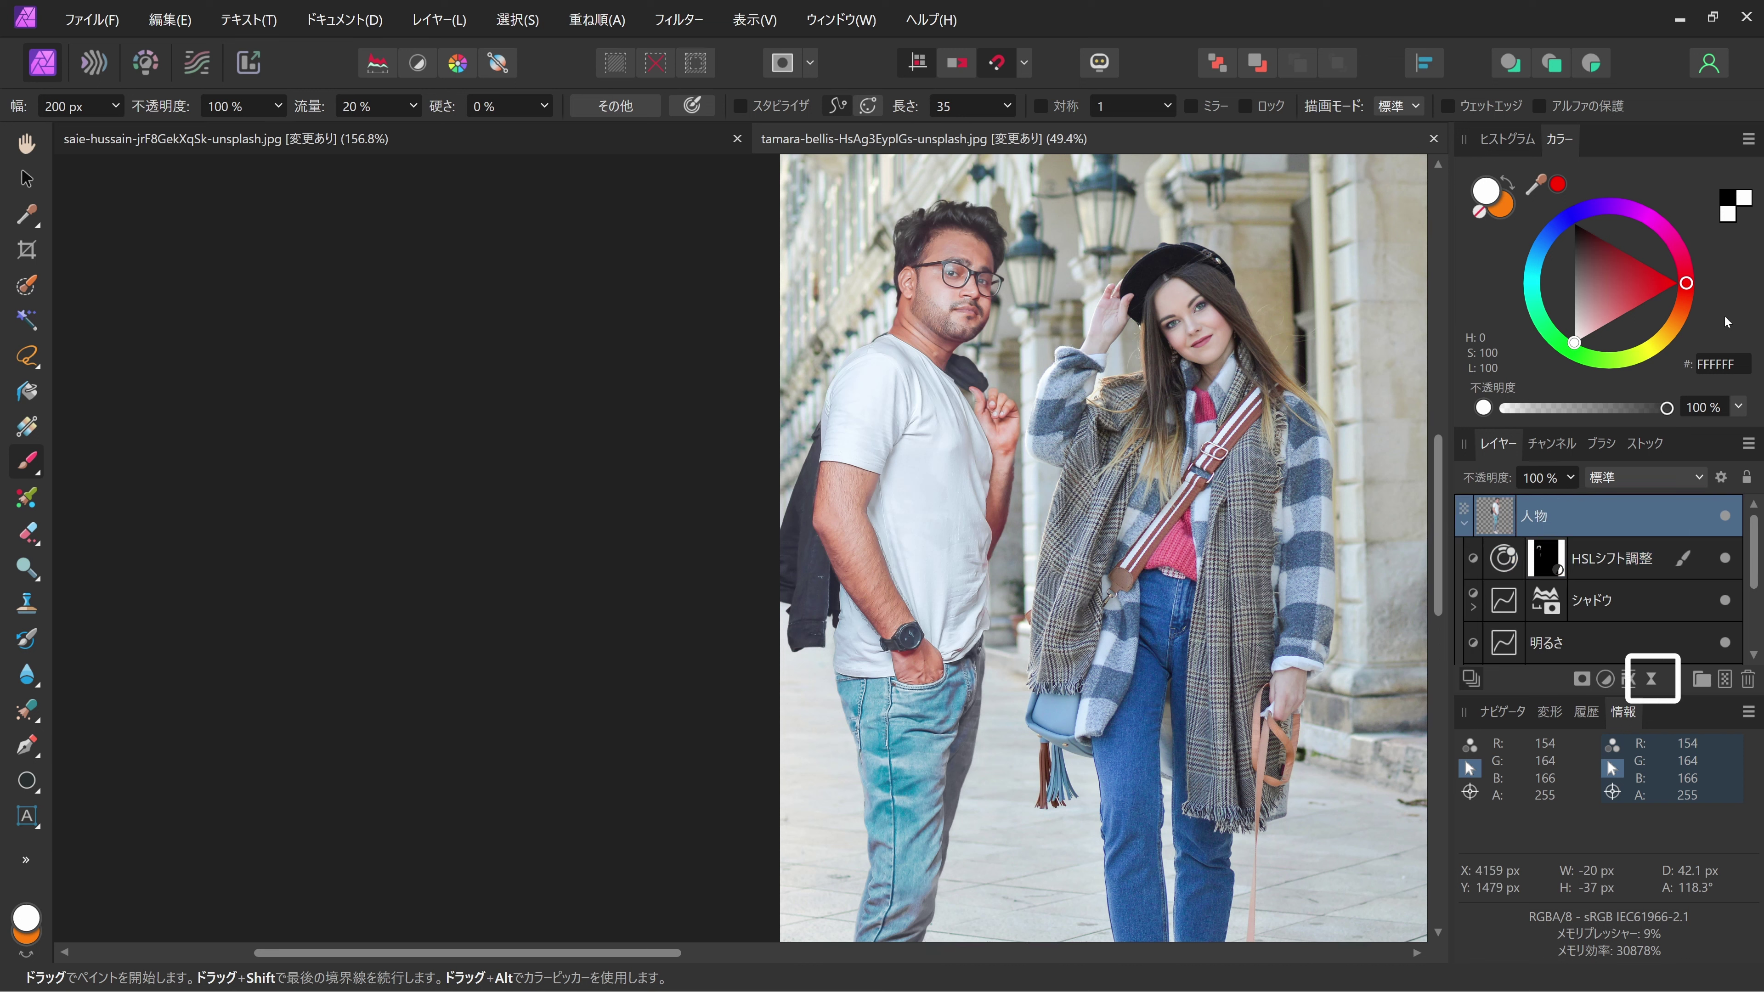
left_click(1650, 684)
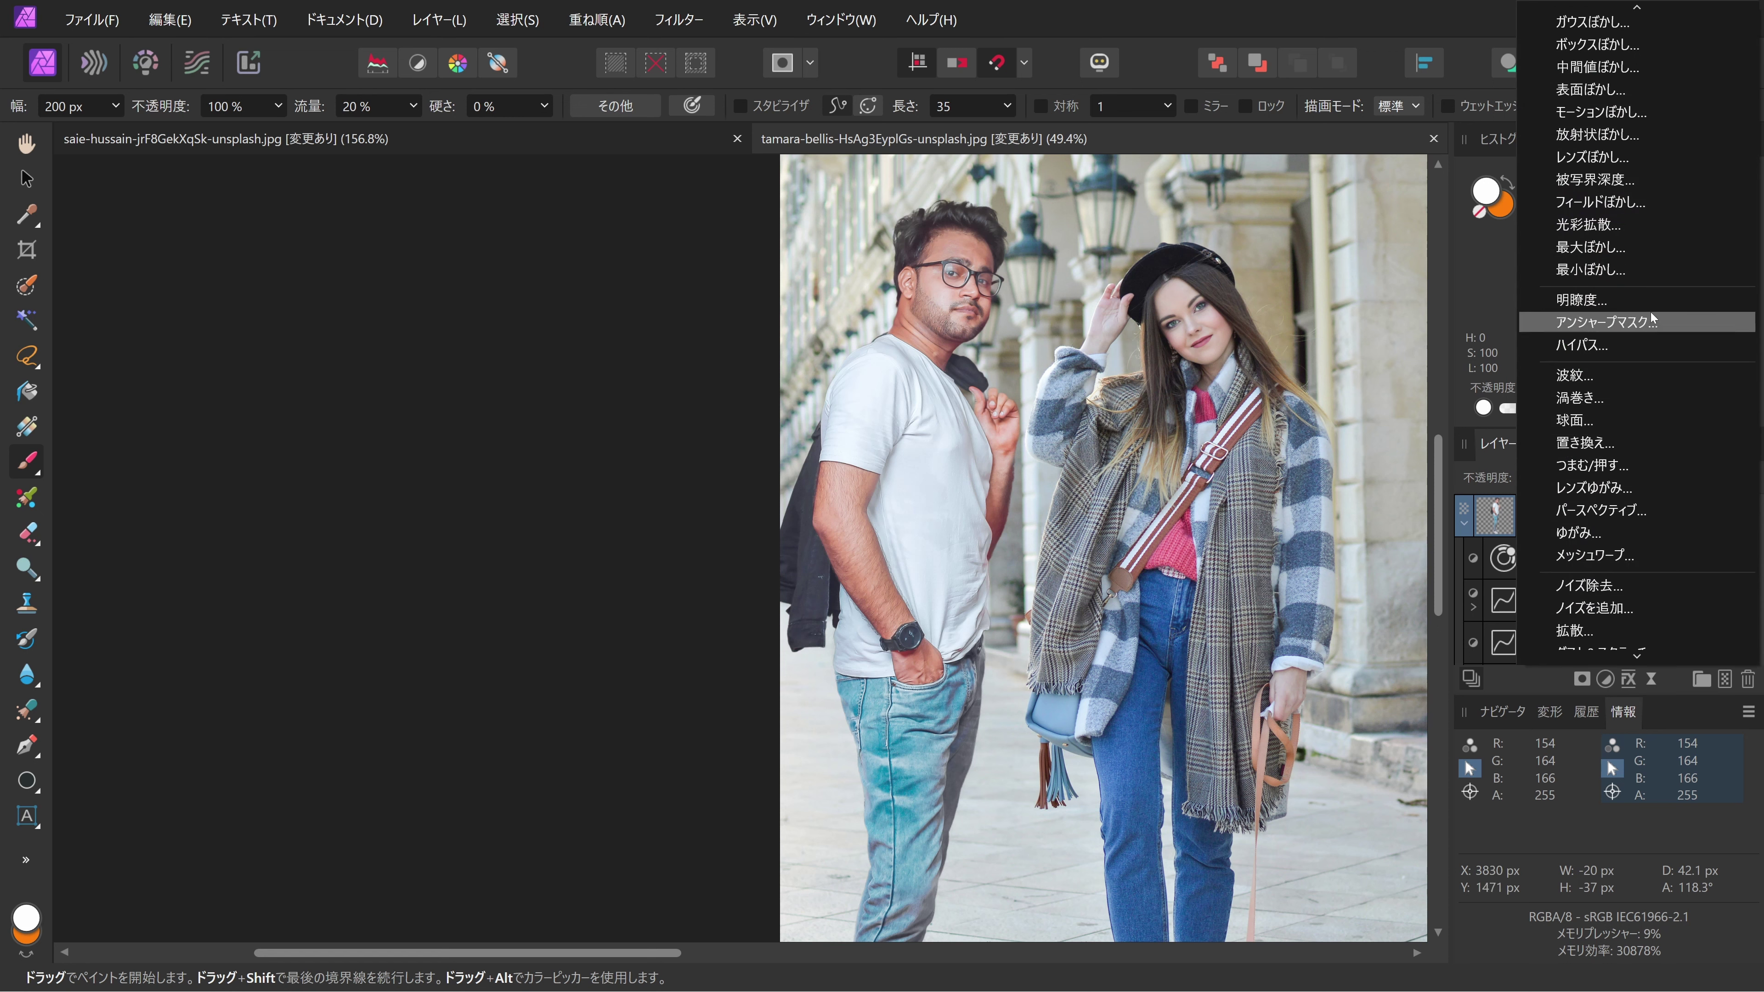
left_click(1652, 301)
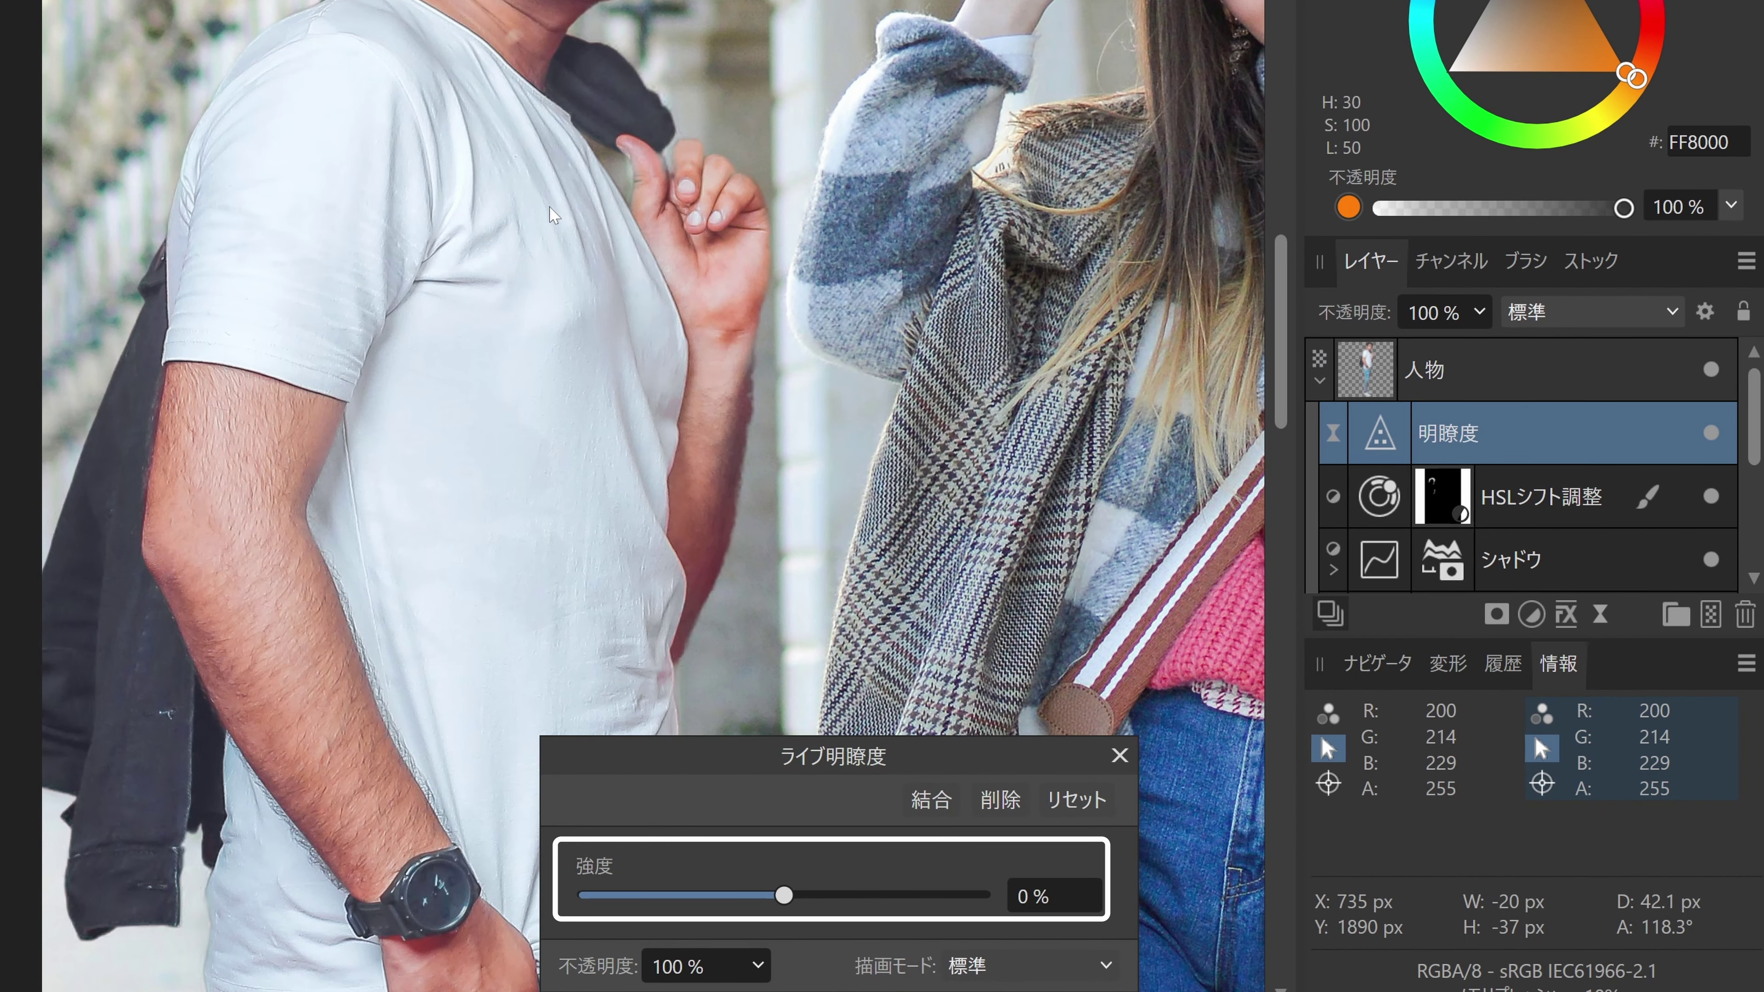
mouse_move(783, 896)
left_mouse_down()
mouse_move(611, 896)
mouse_move(556, 930)
left_mouse_up()
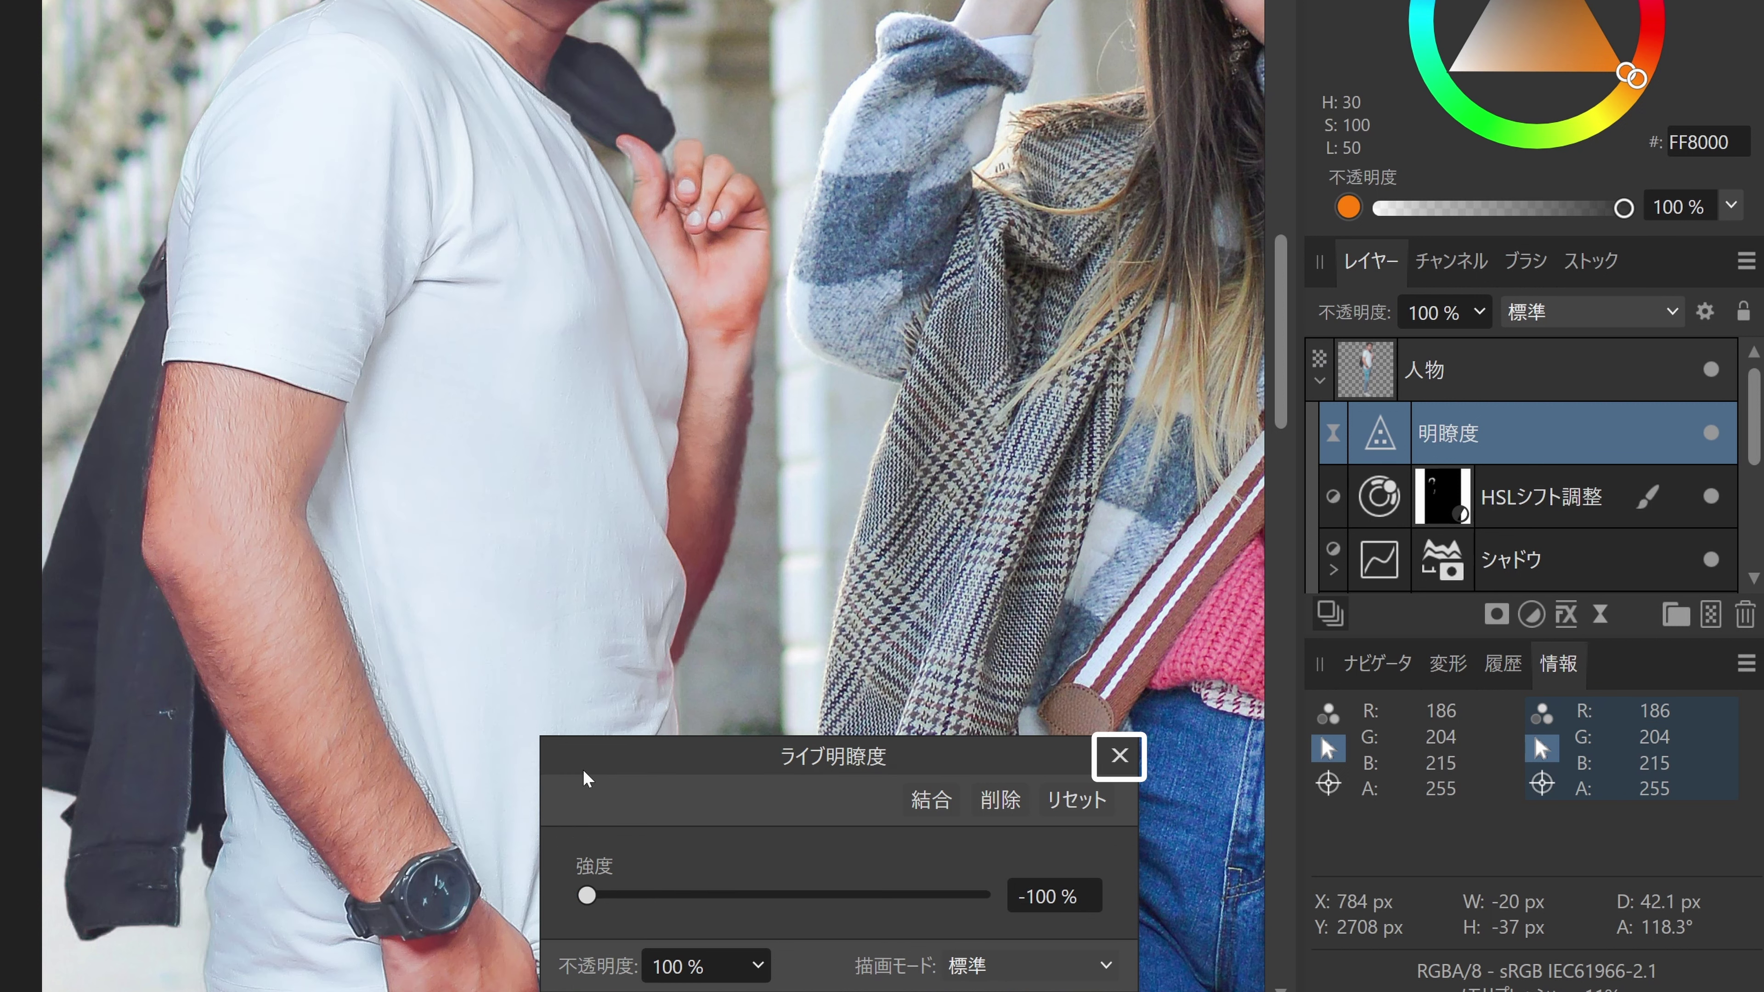
left_click(1119, 756)
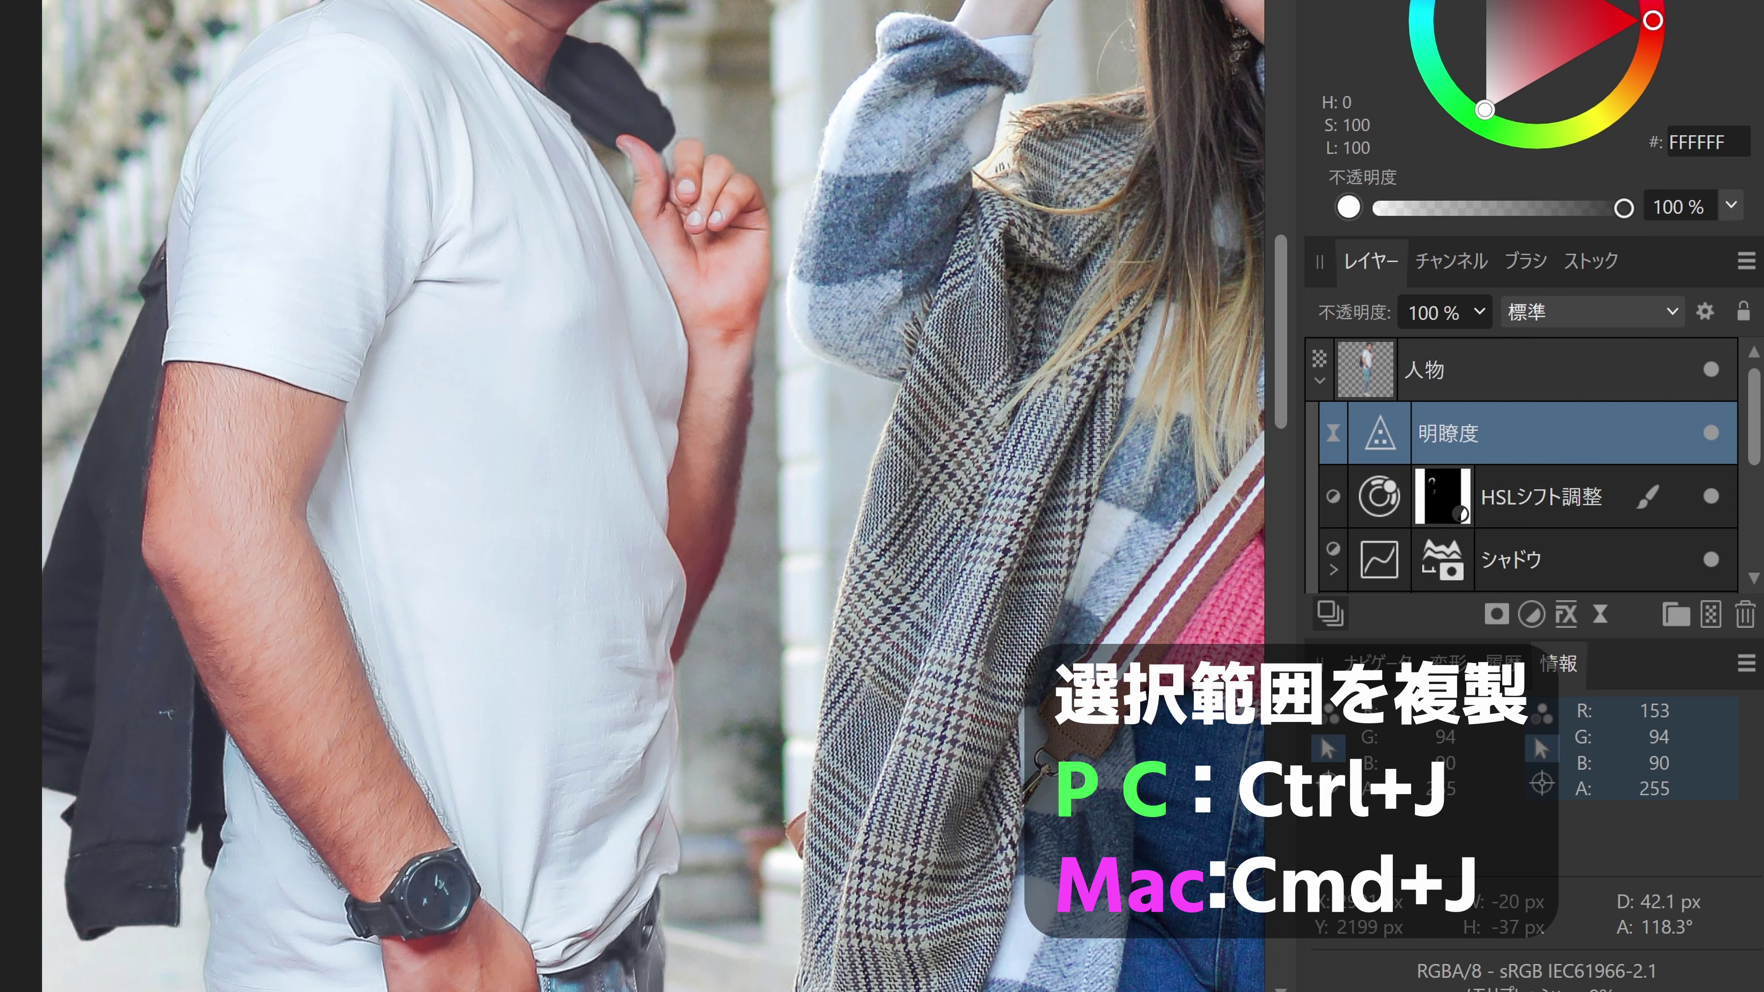
key("ctrl+j")
key("ctrl+j")
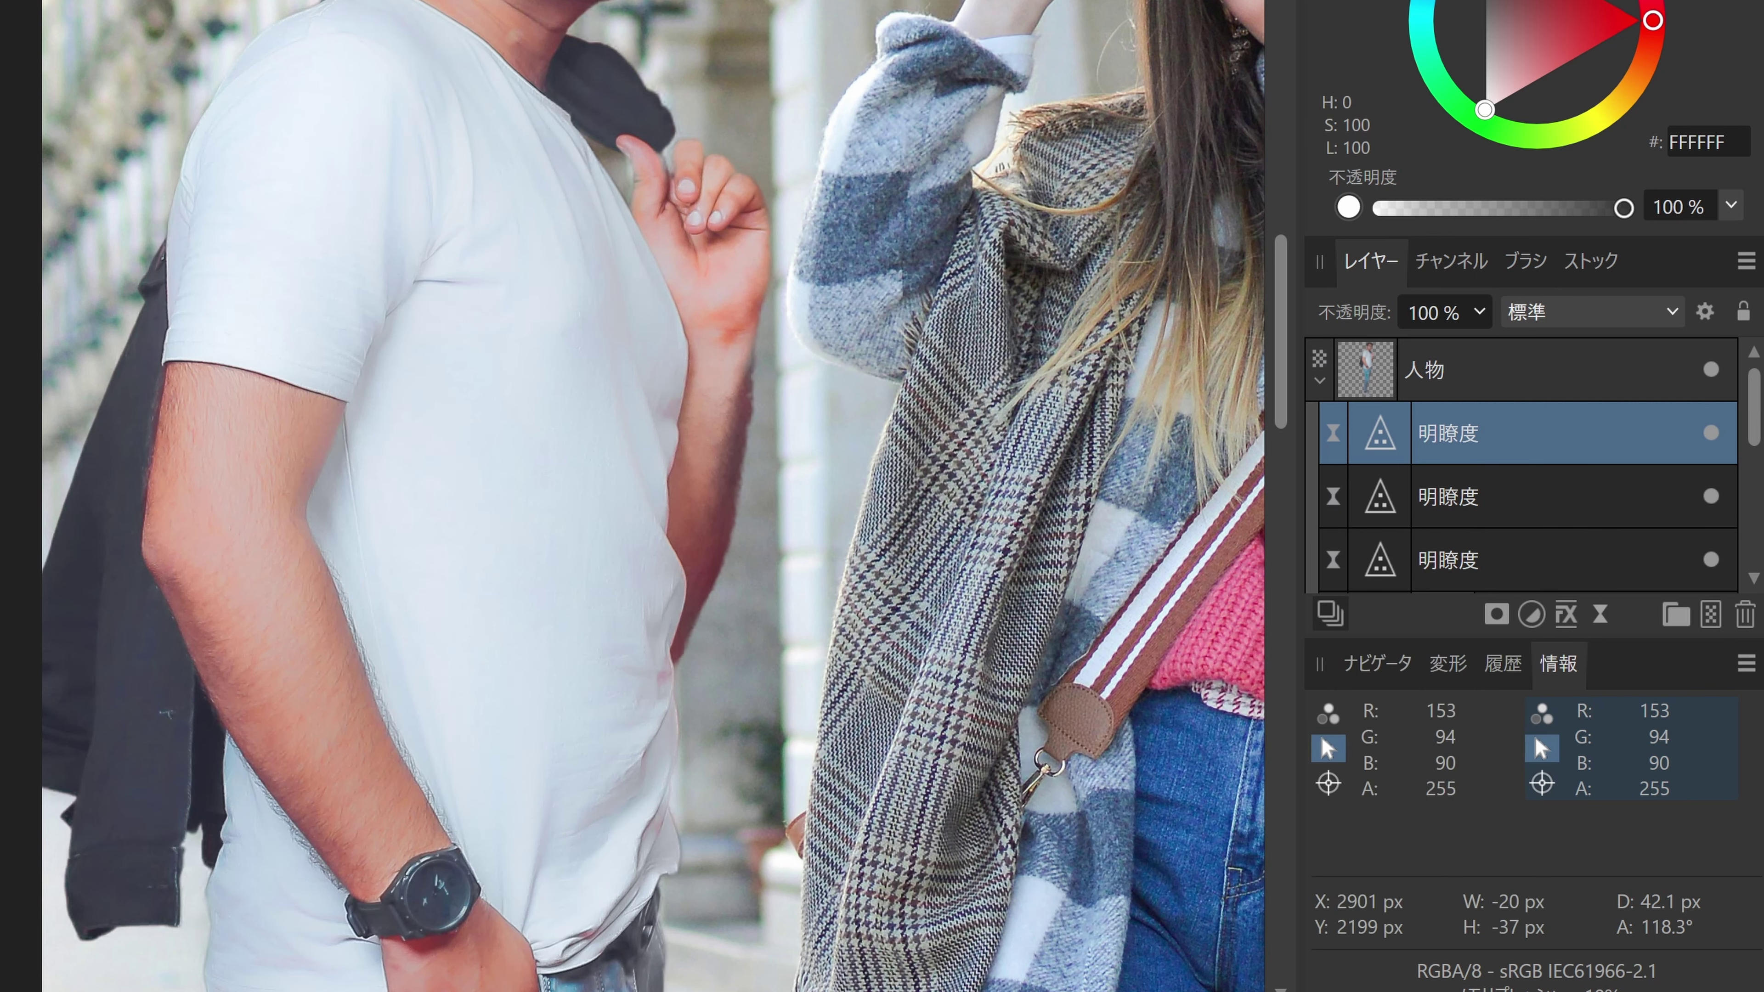
left_click(1547, 554, "shift")
left_click(1710, 427)
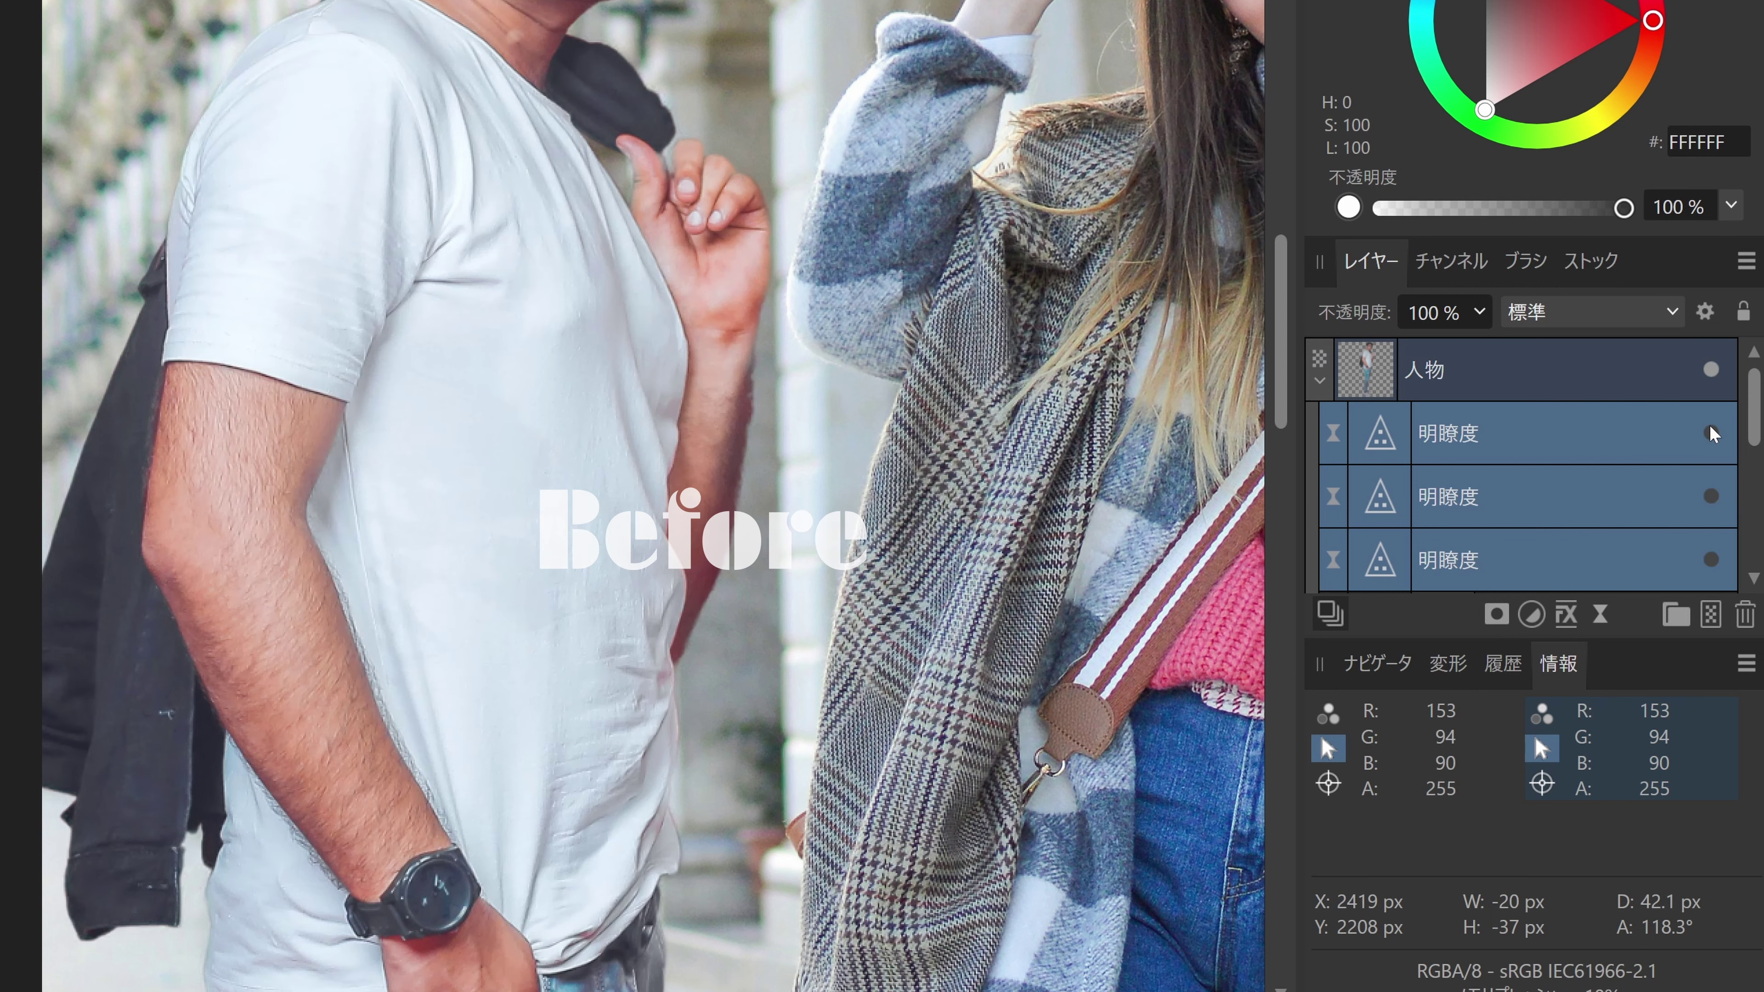
left_click(1709, 427)
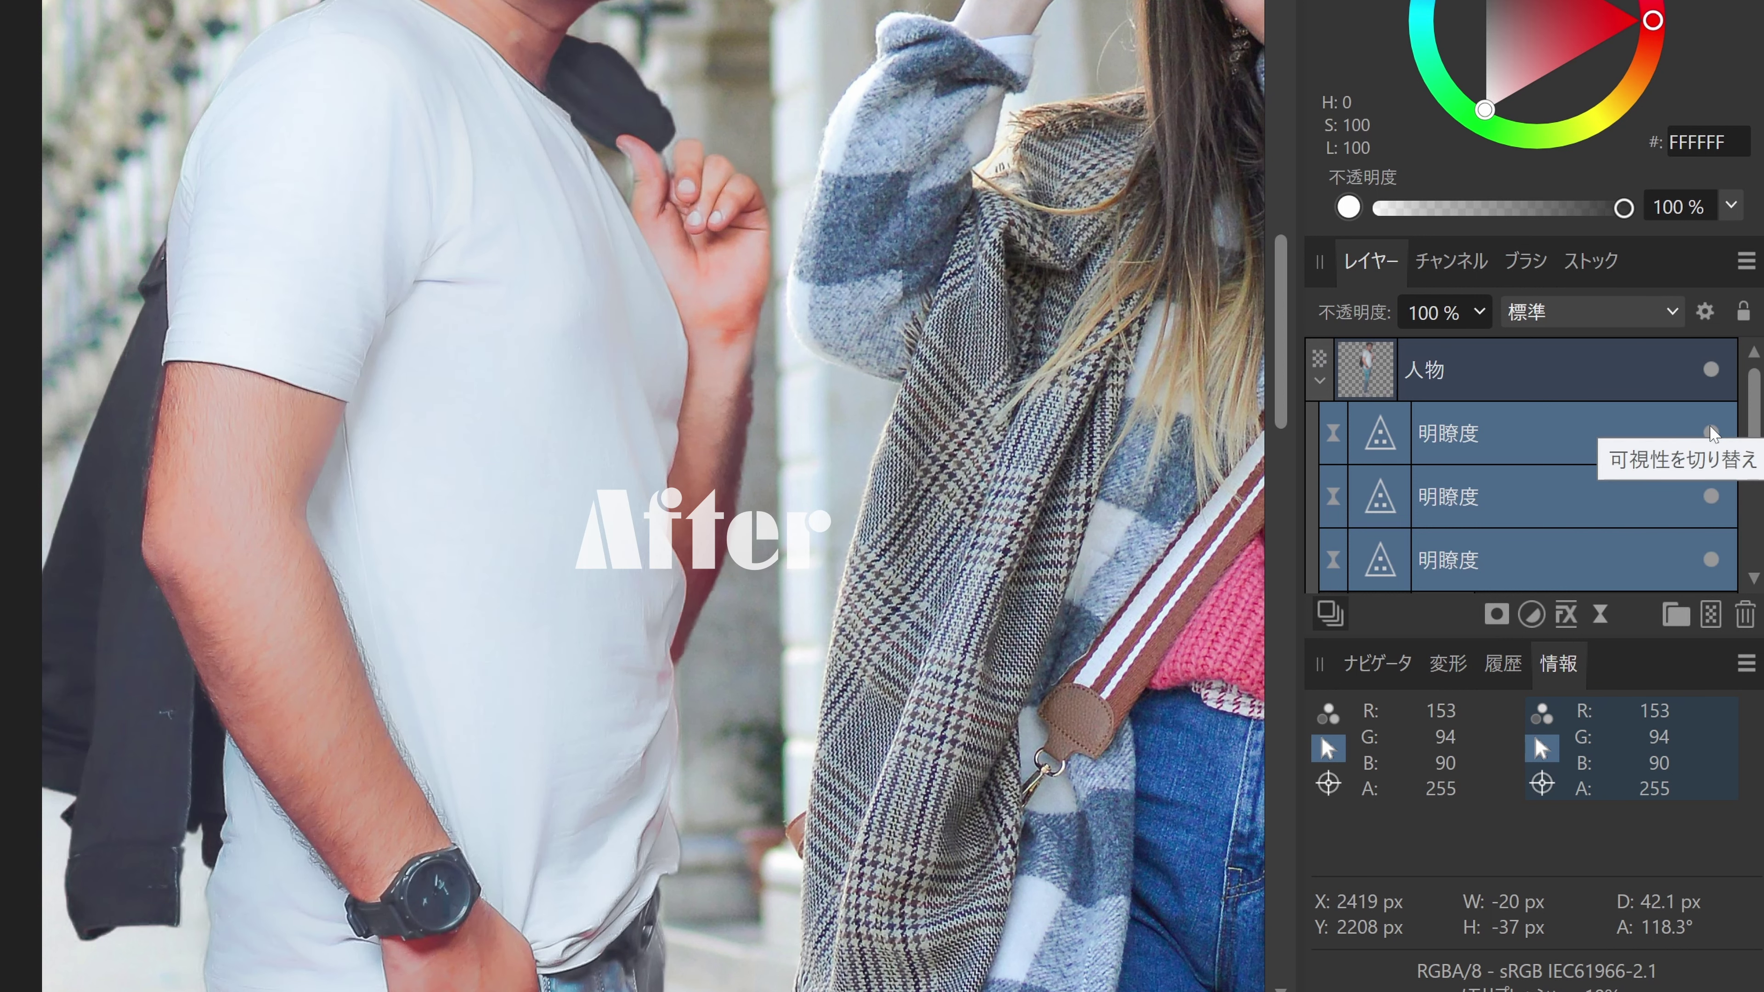
left_click(1709, 427)
left_click(1710, 432)
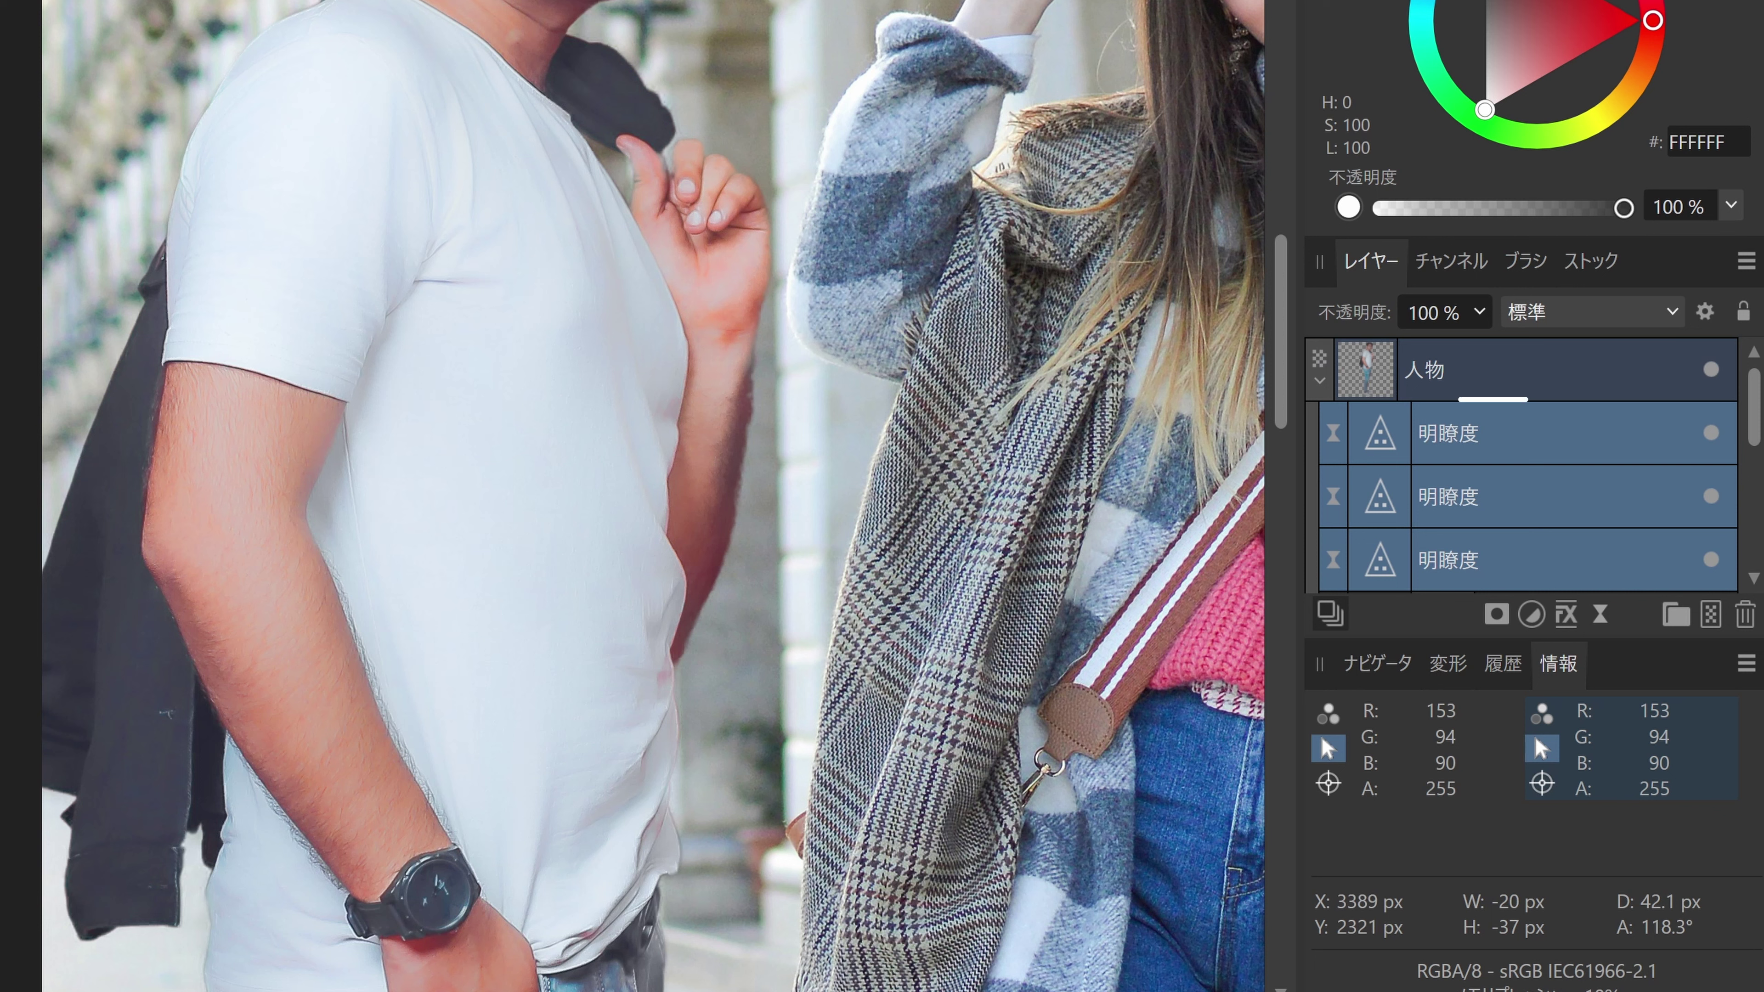
left_click(1564, 434)
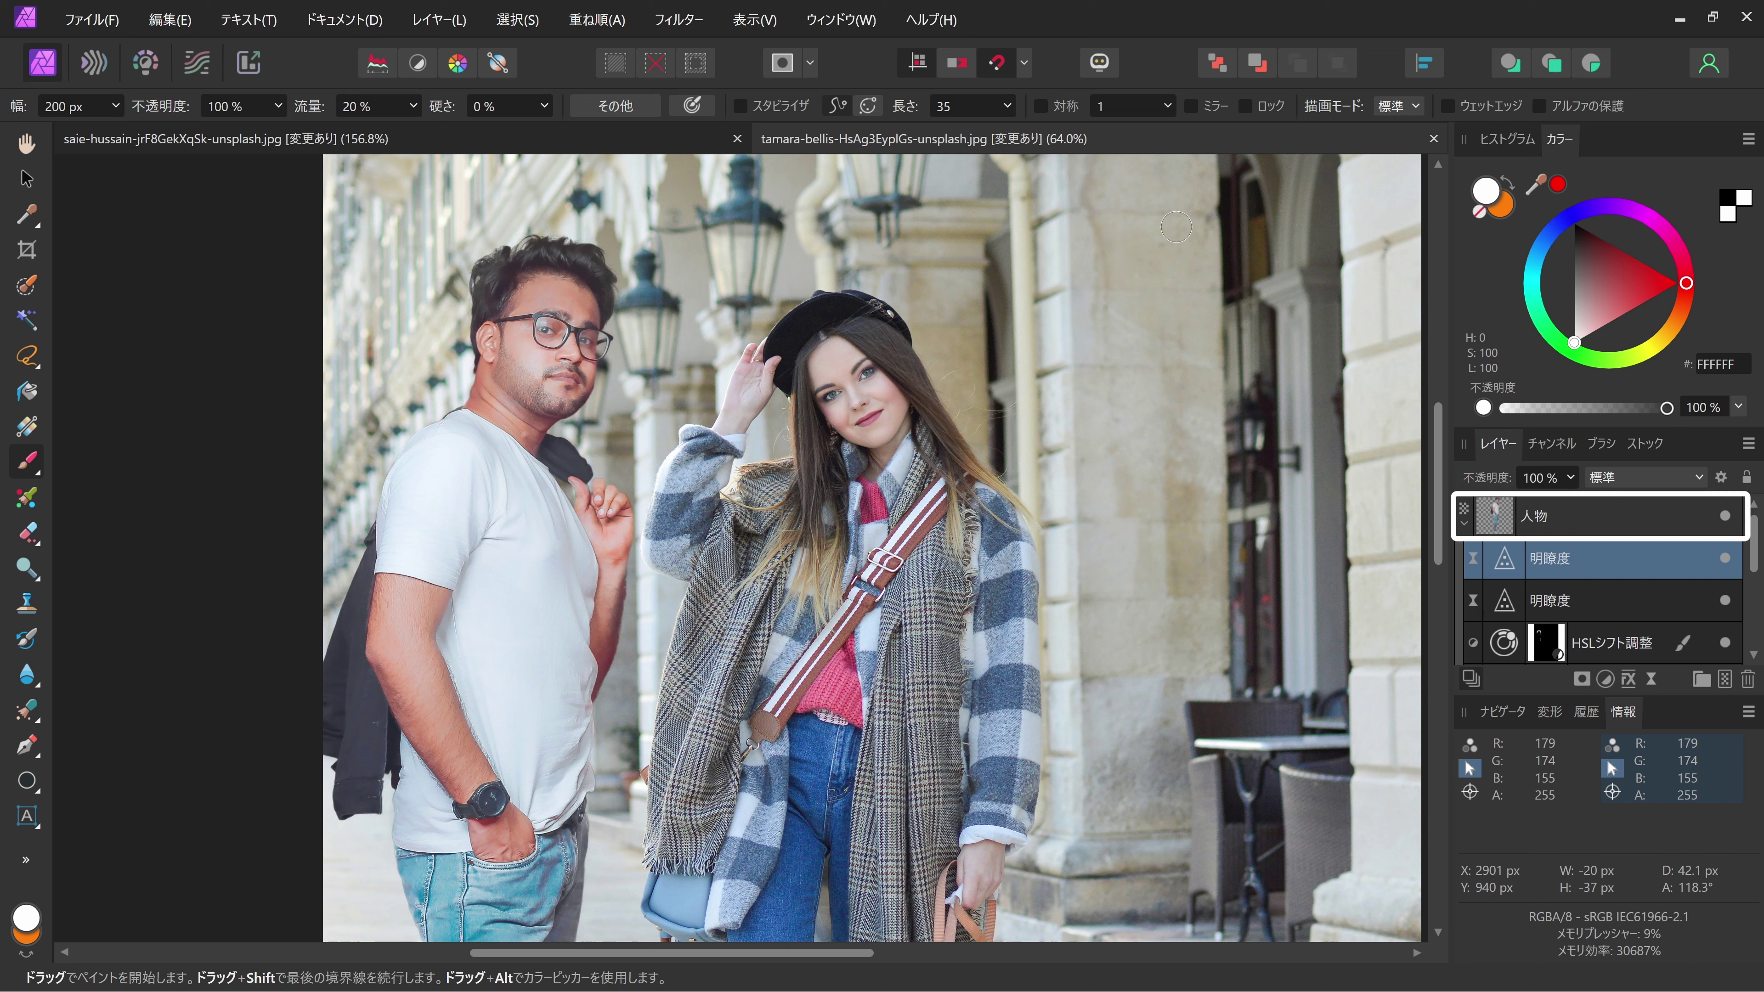
Step: Give 人物 a 特定色域 adjustment with Reds magenta -10% and yellow -29%, comparing before and after
left_click(1600, 515)
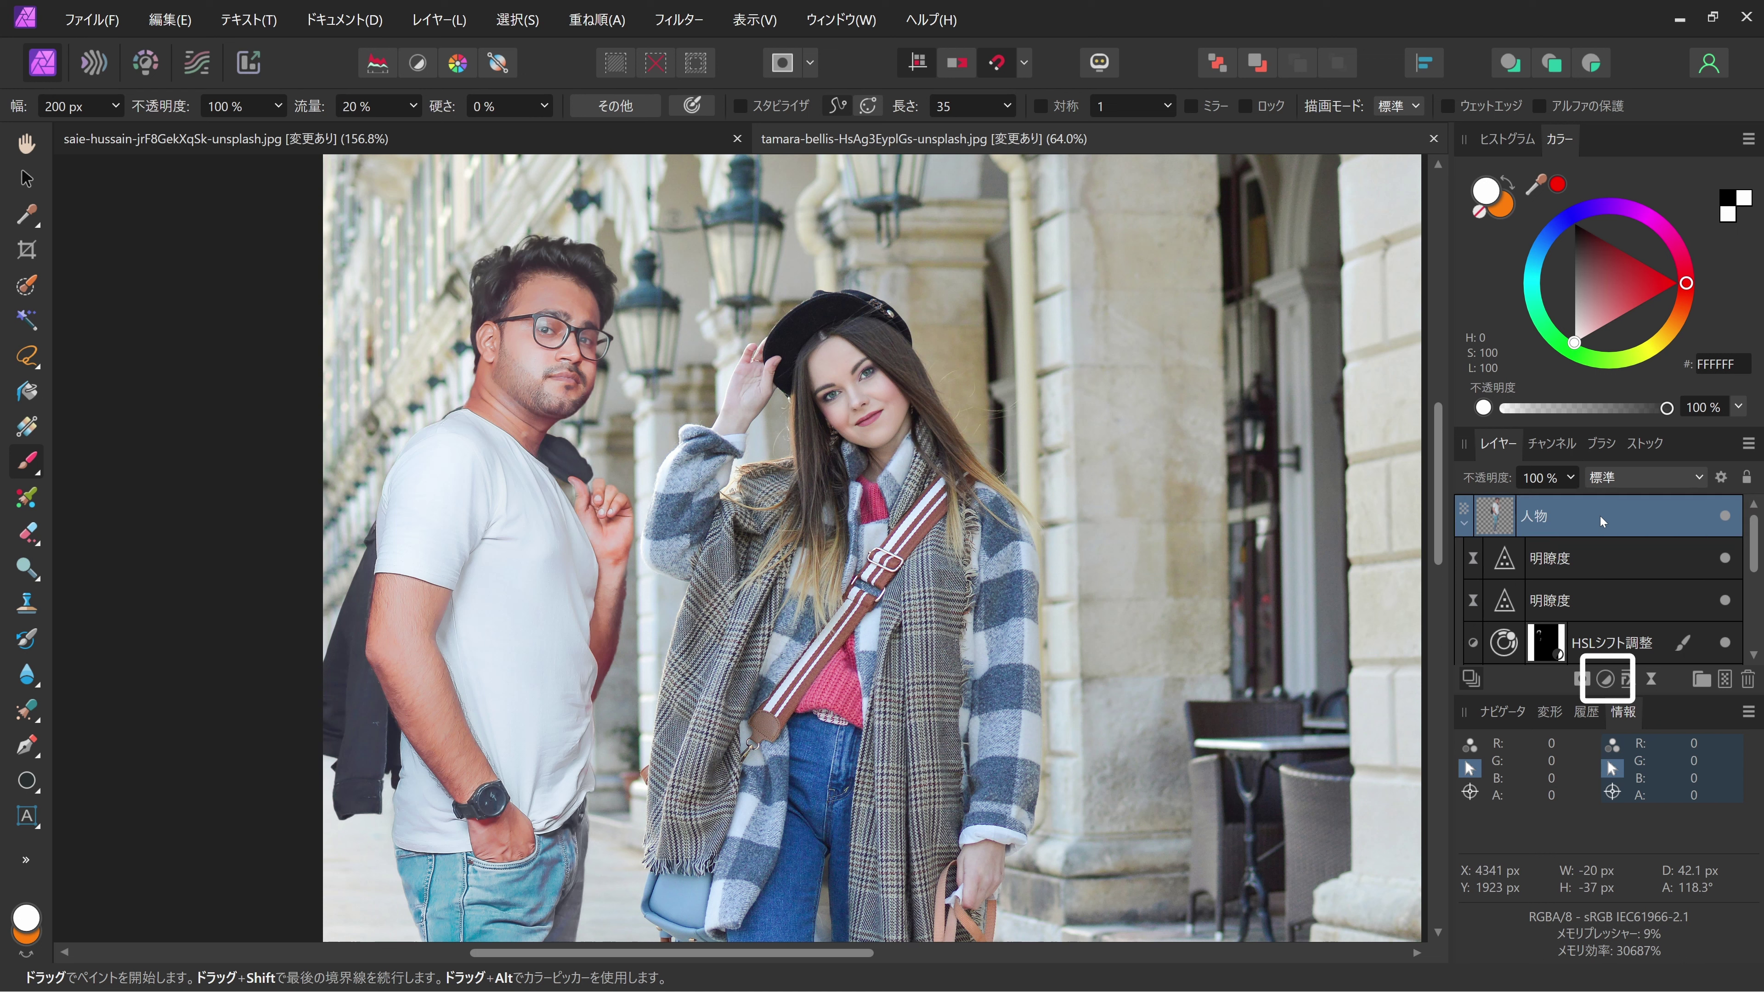
left_click(1605, 686)
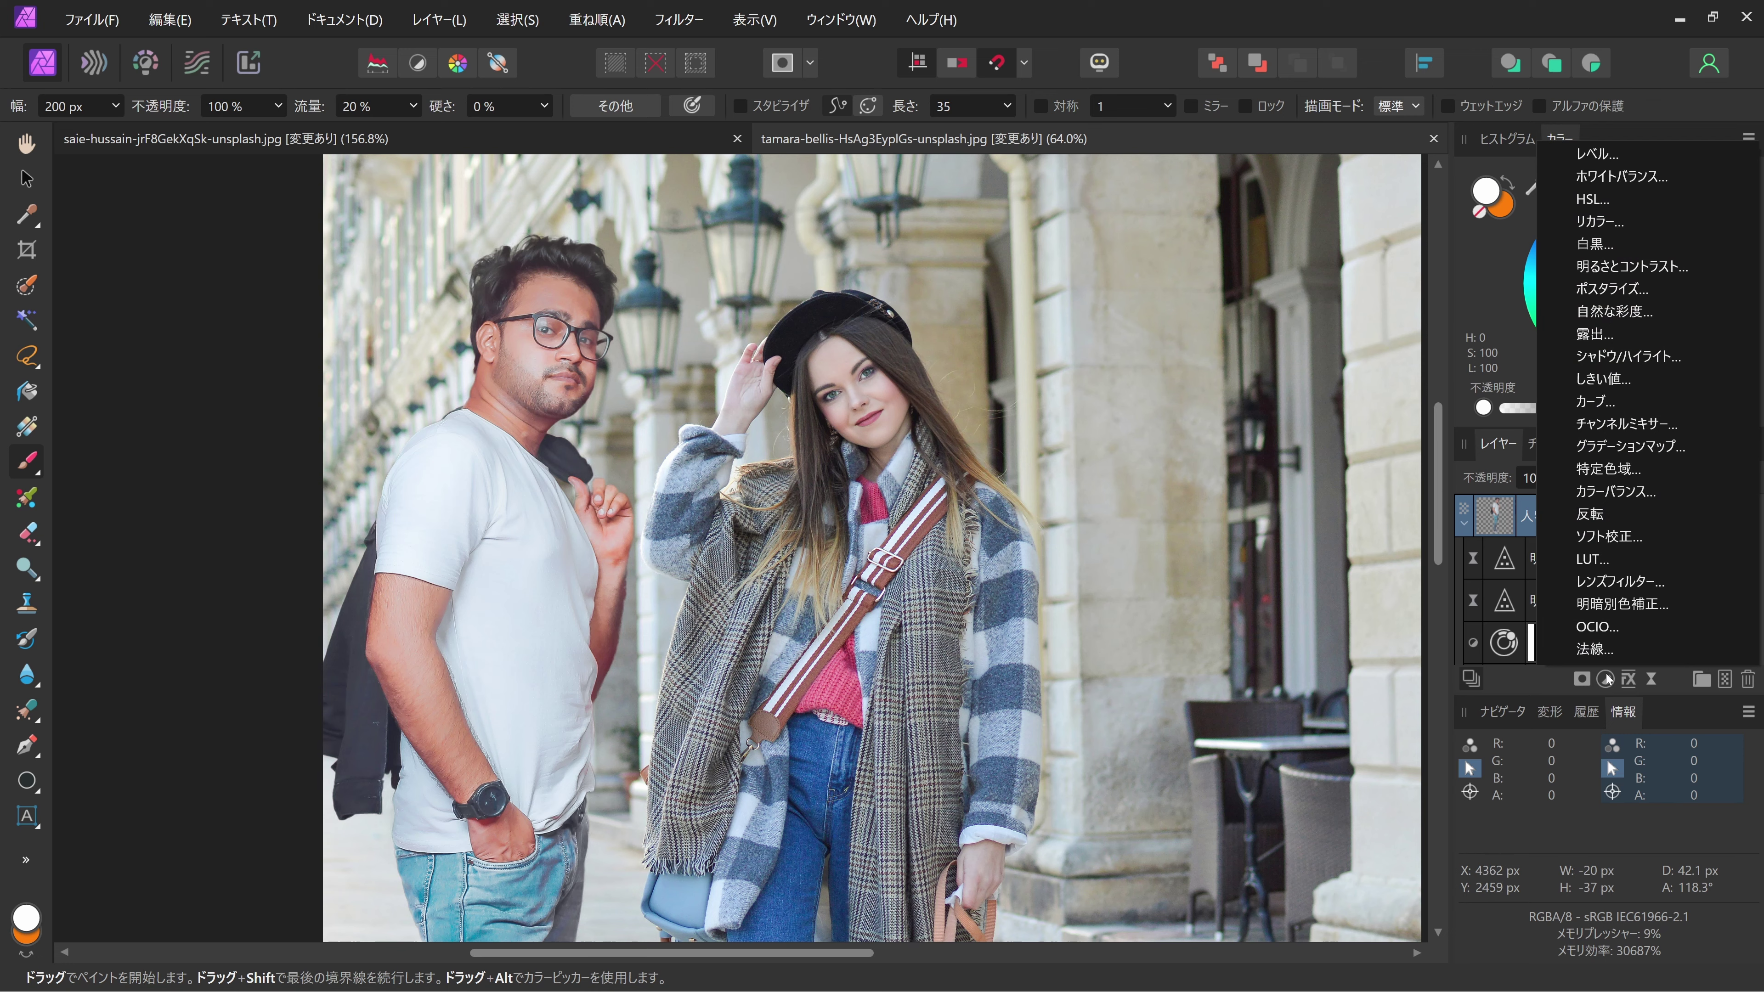
left_click(1641, 473)
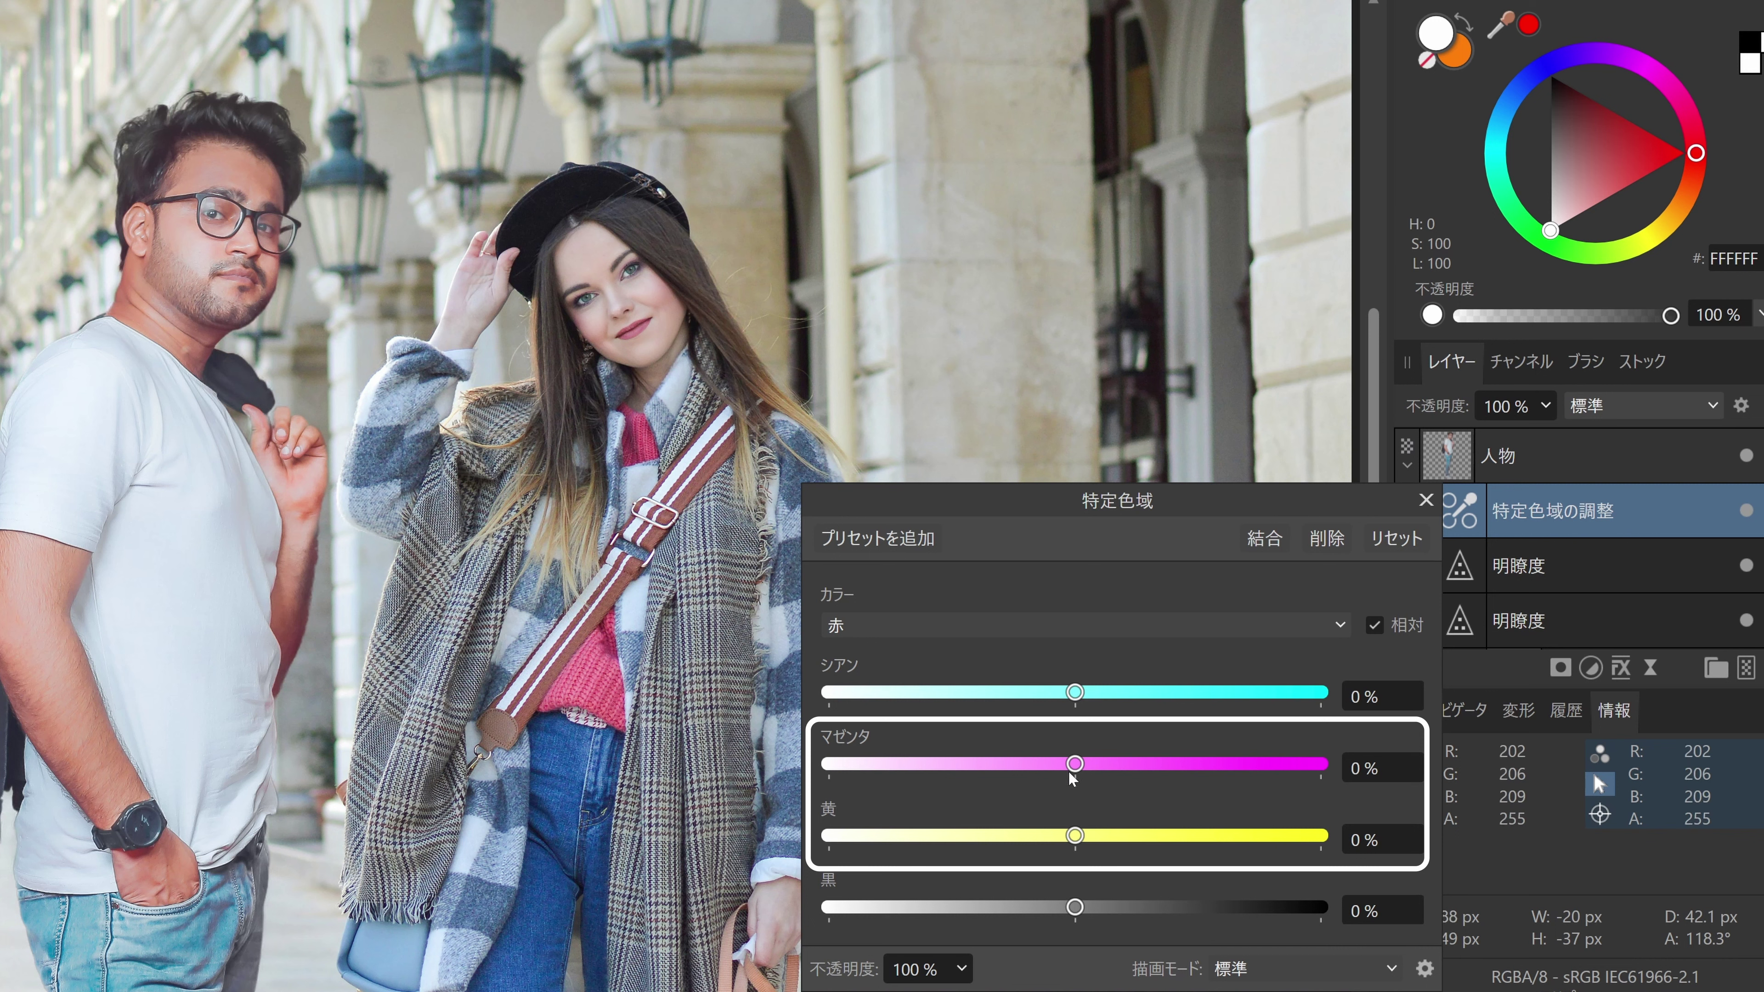
left_click_drag(1075, 767, 1050, 765)
left_click_drag(1075, 837, 1007, 843)
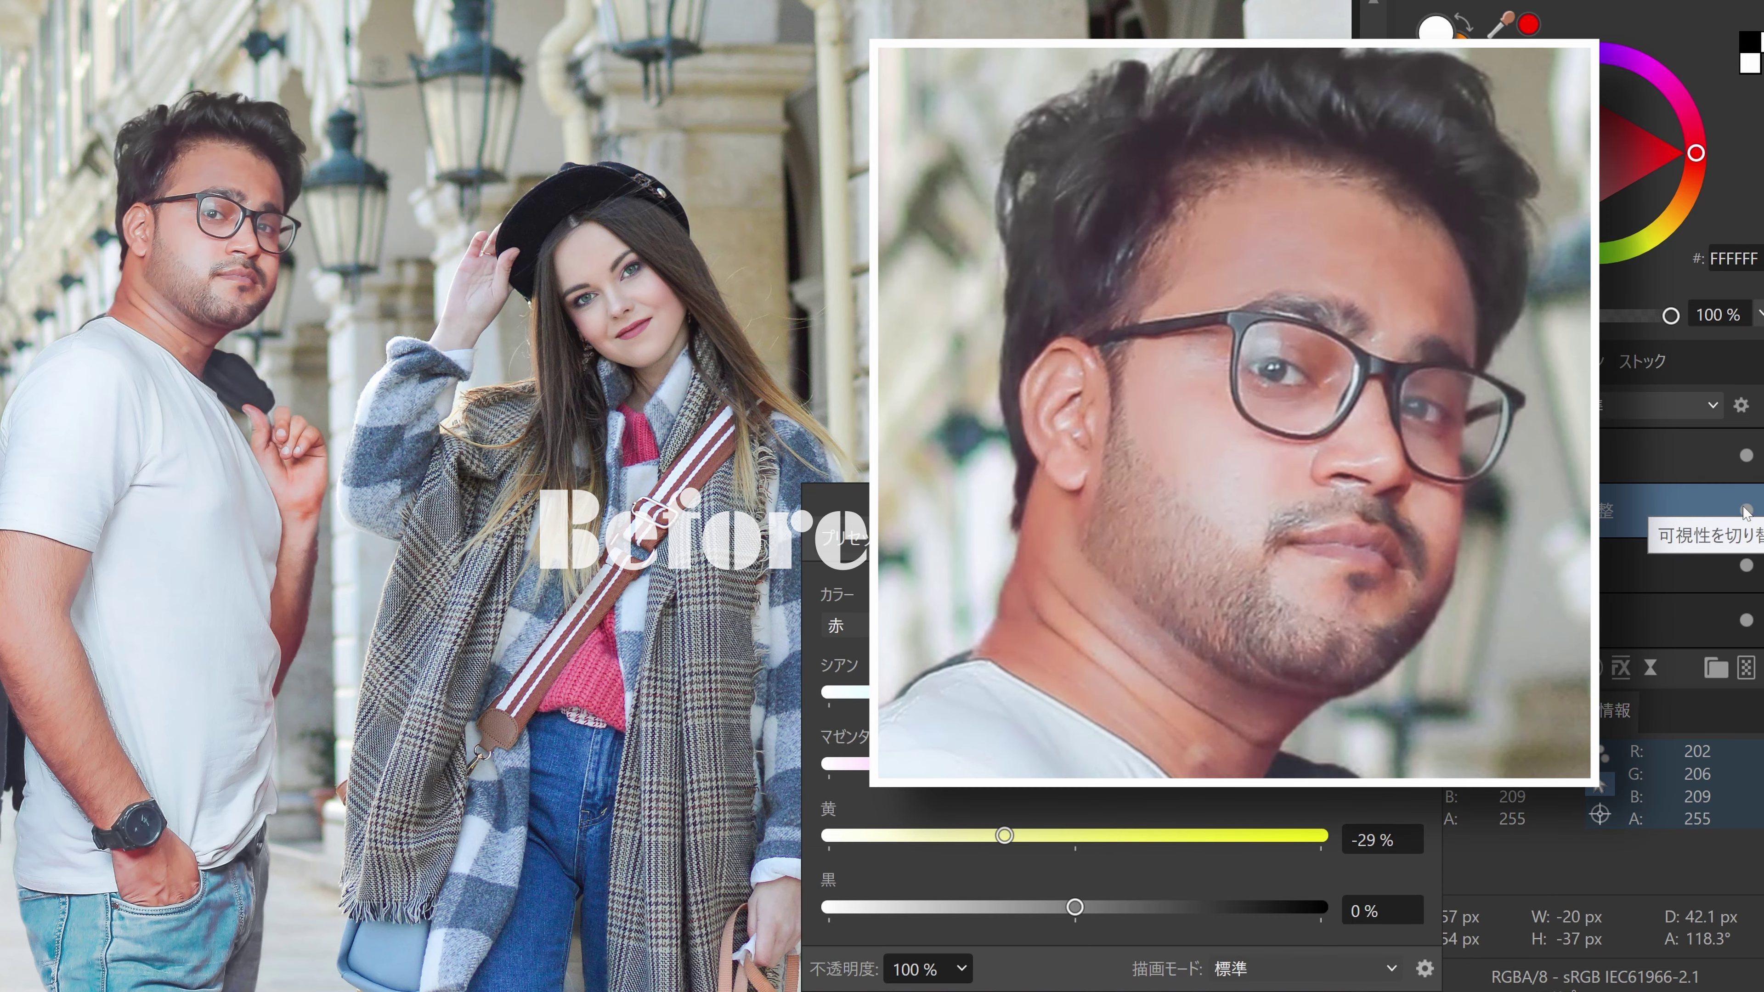
left_click(1746, 512)
left_click(1746, 512)
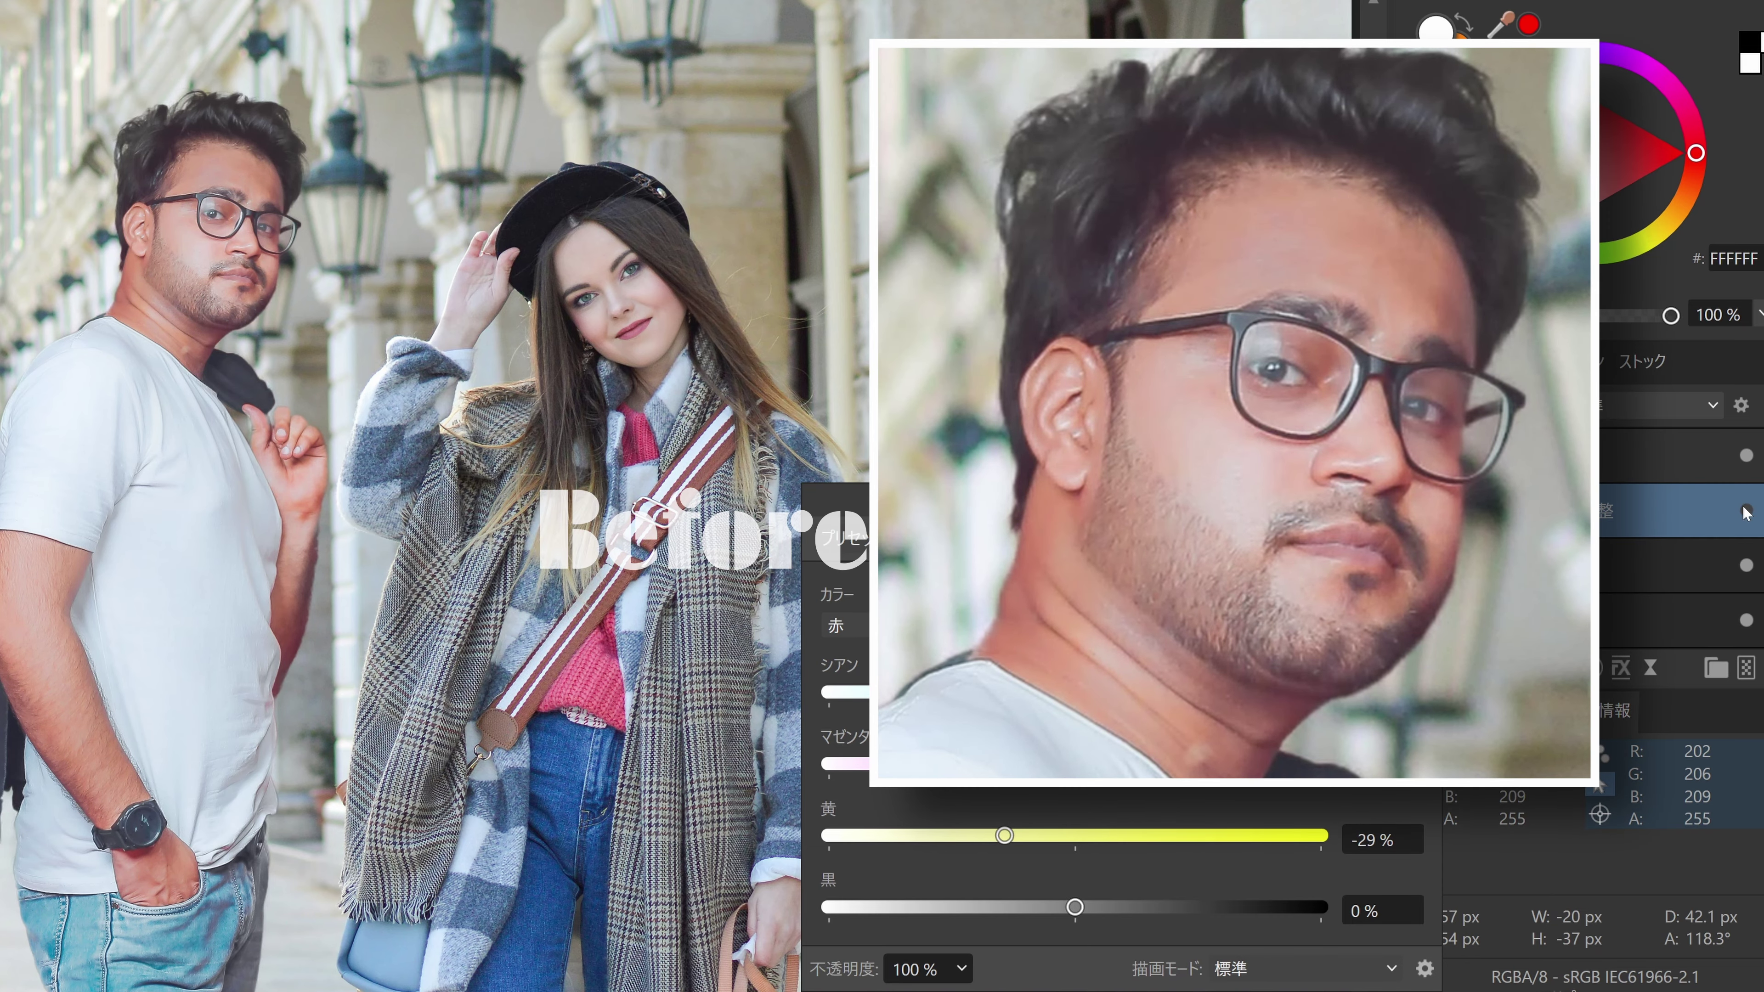
left_click(1746, 512)
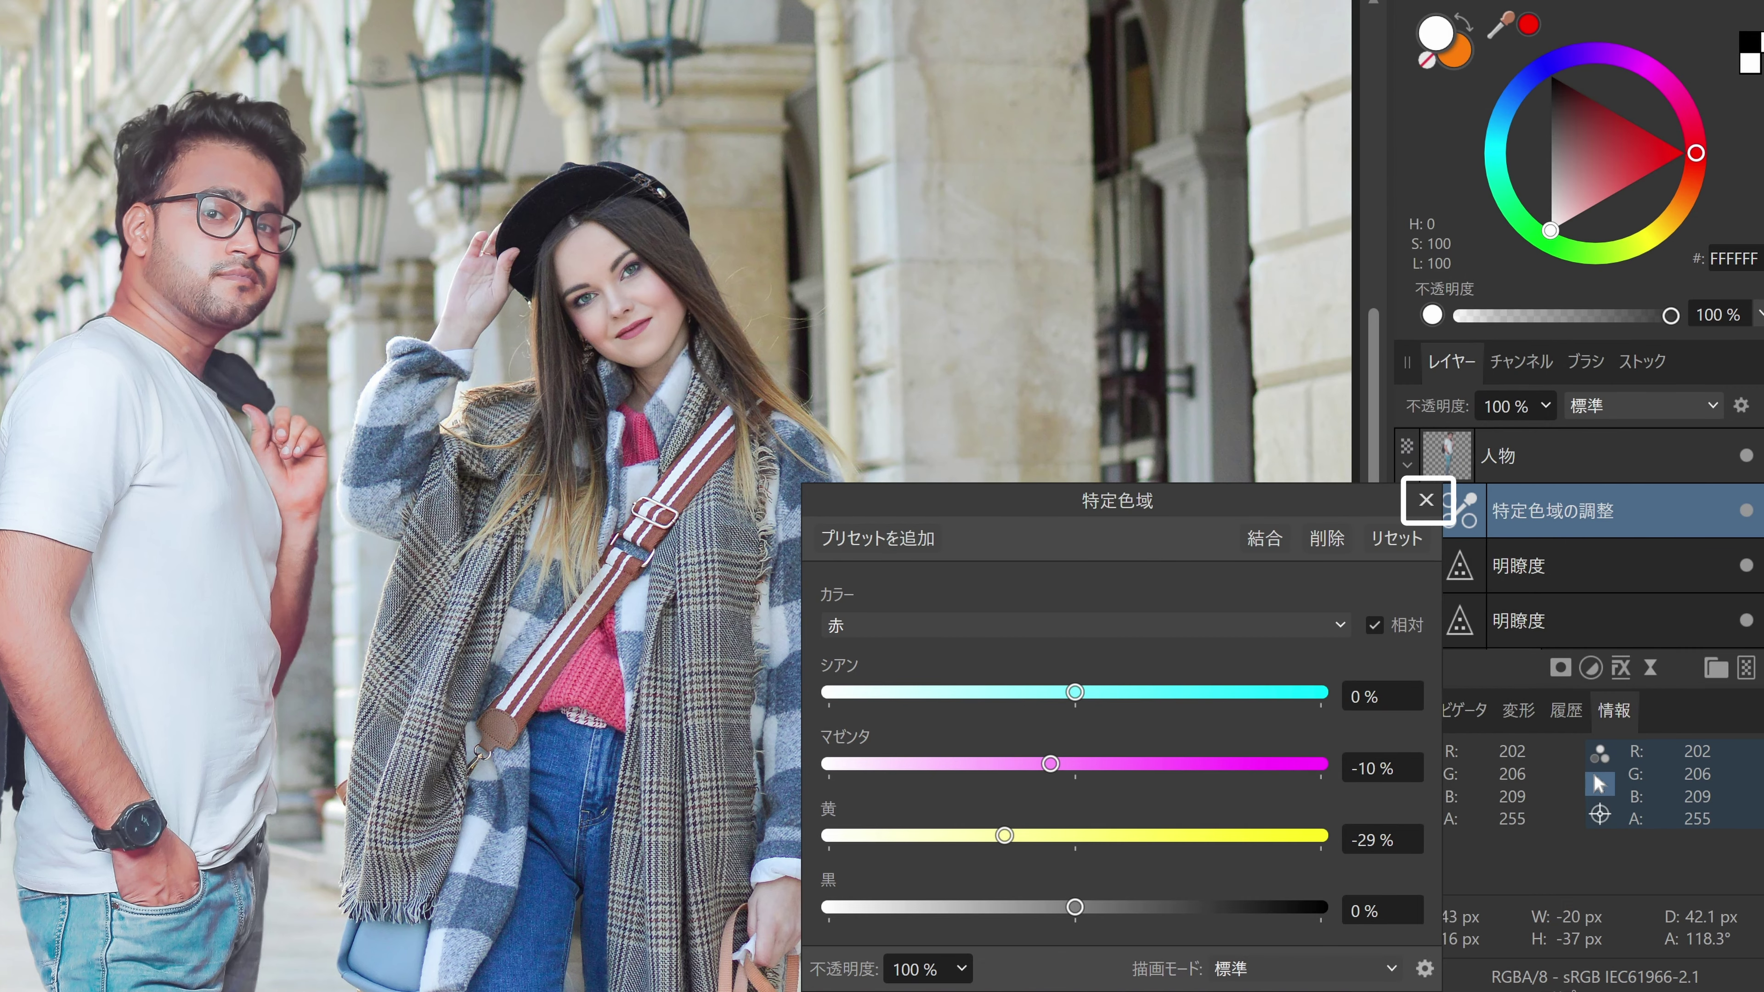
left_click(1426, 500)
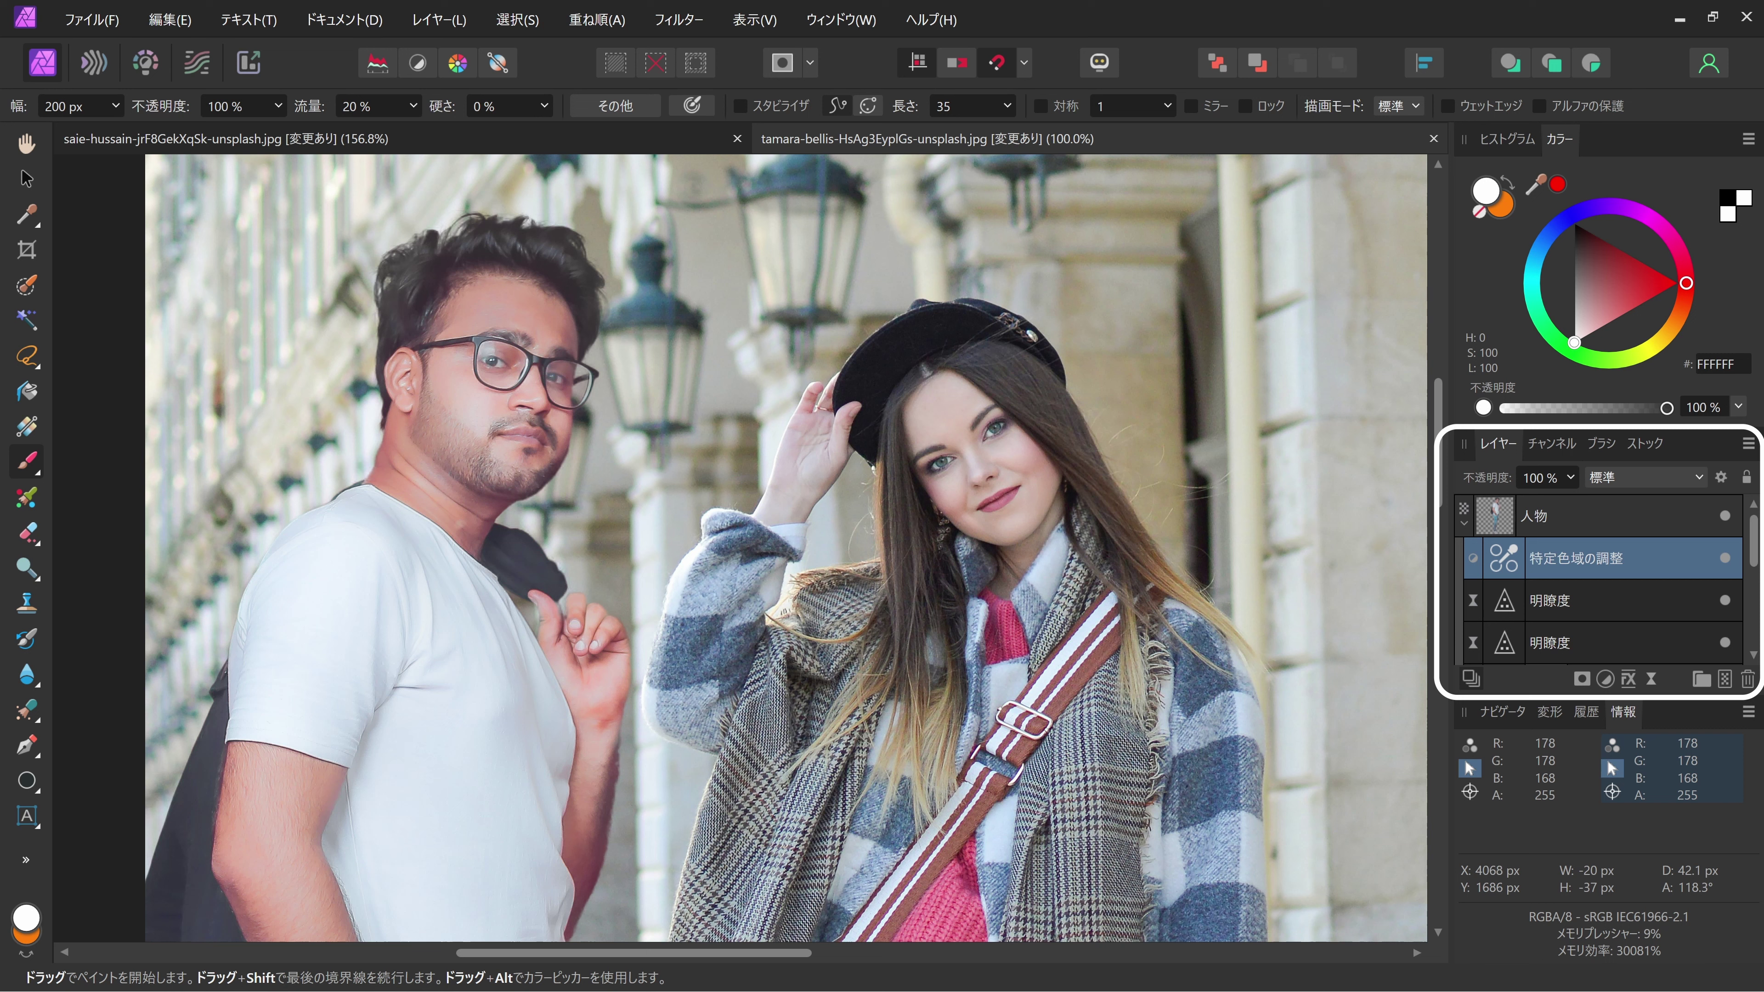
Step: Add a live アンシャープマスク to 背景 with 0.5 px radius and factor 1, toggling it to compare
scroll(1618, 611, "down", 5)
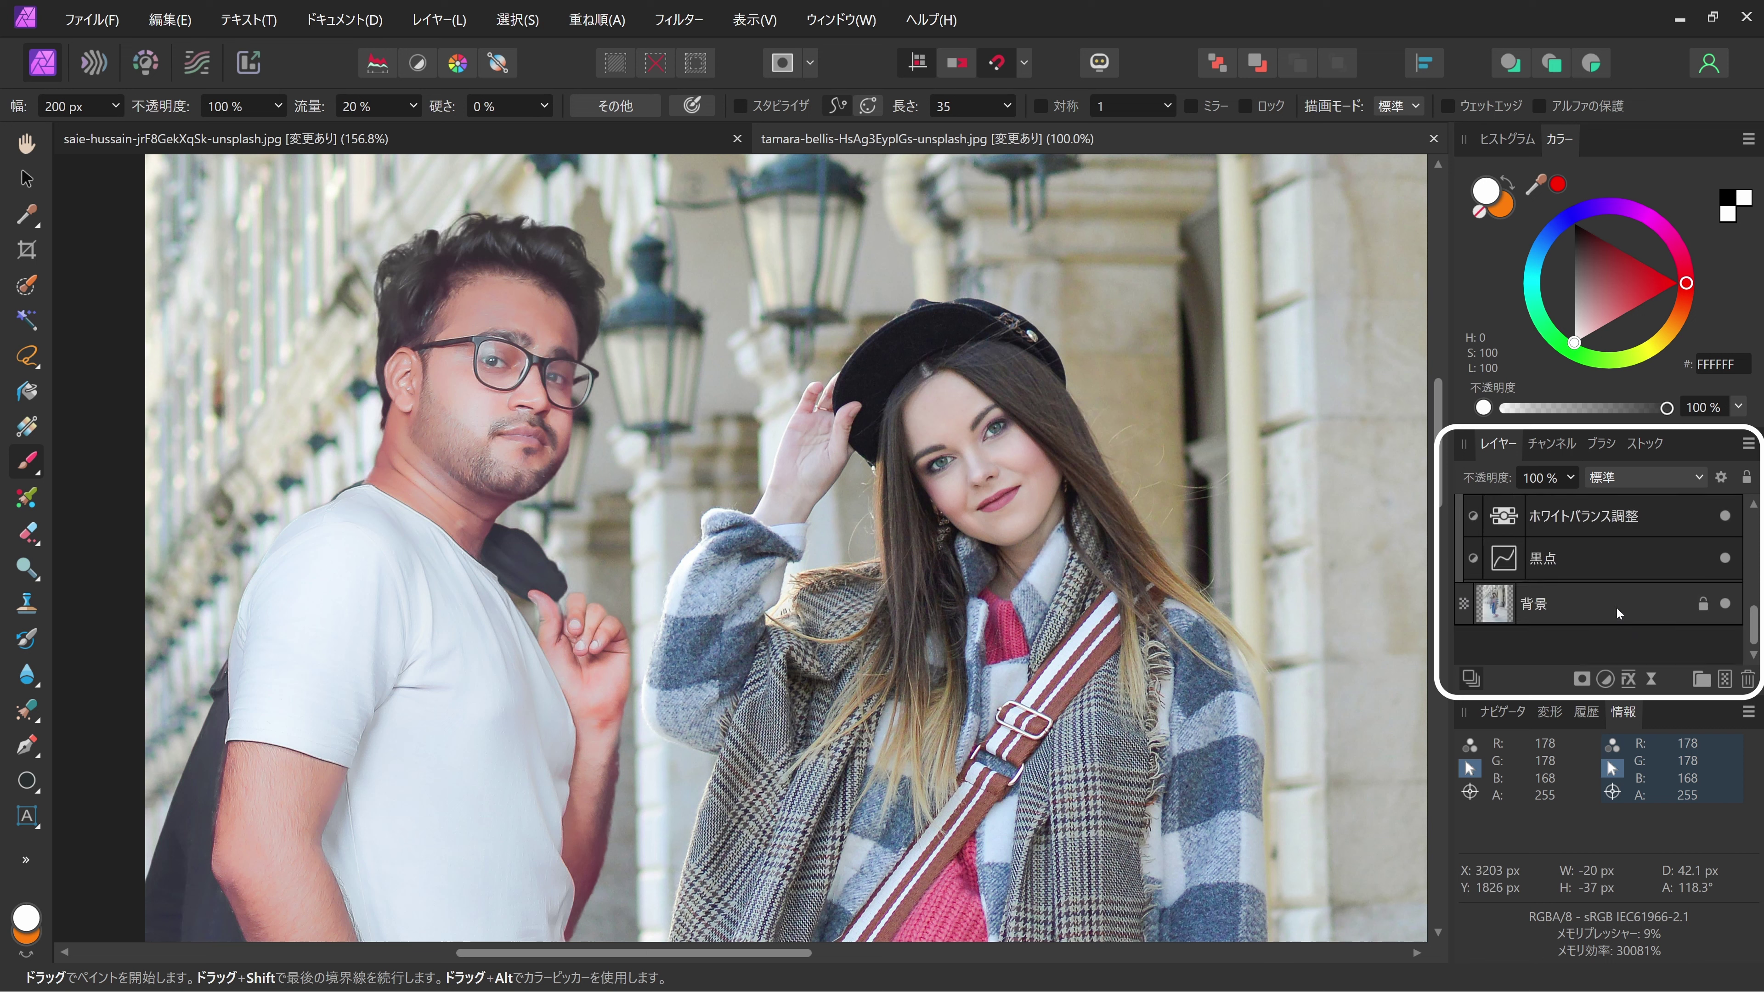
left_click(1617, 614)
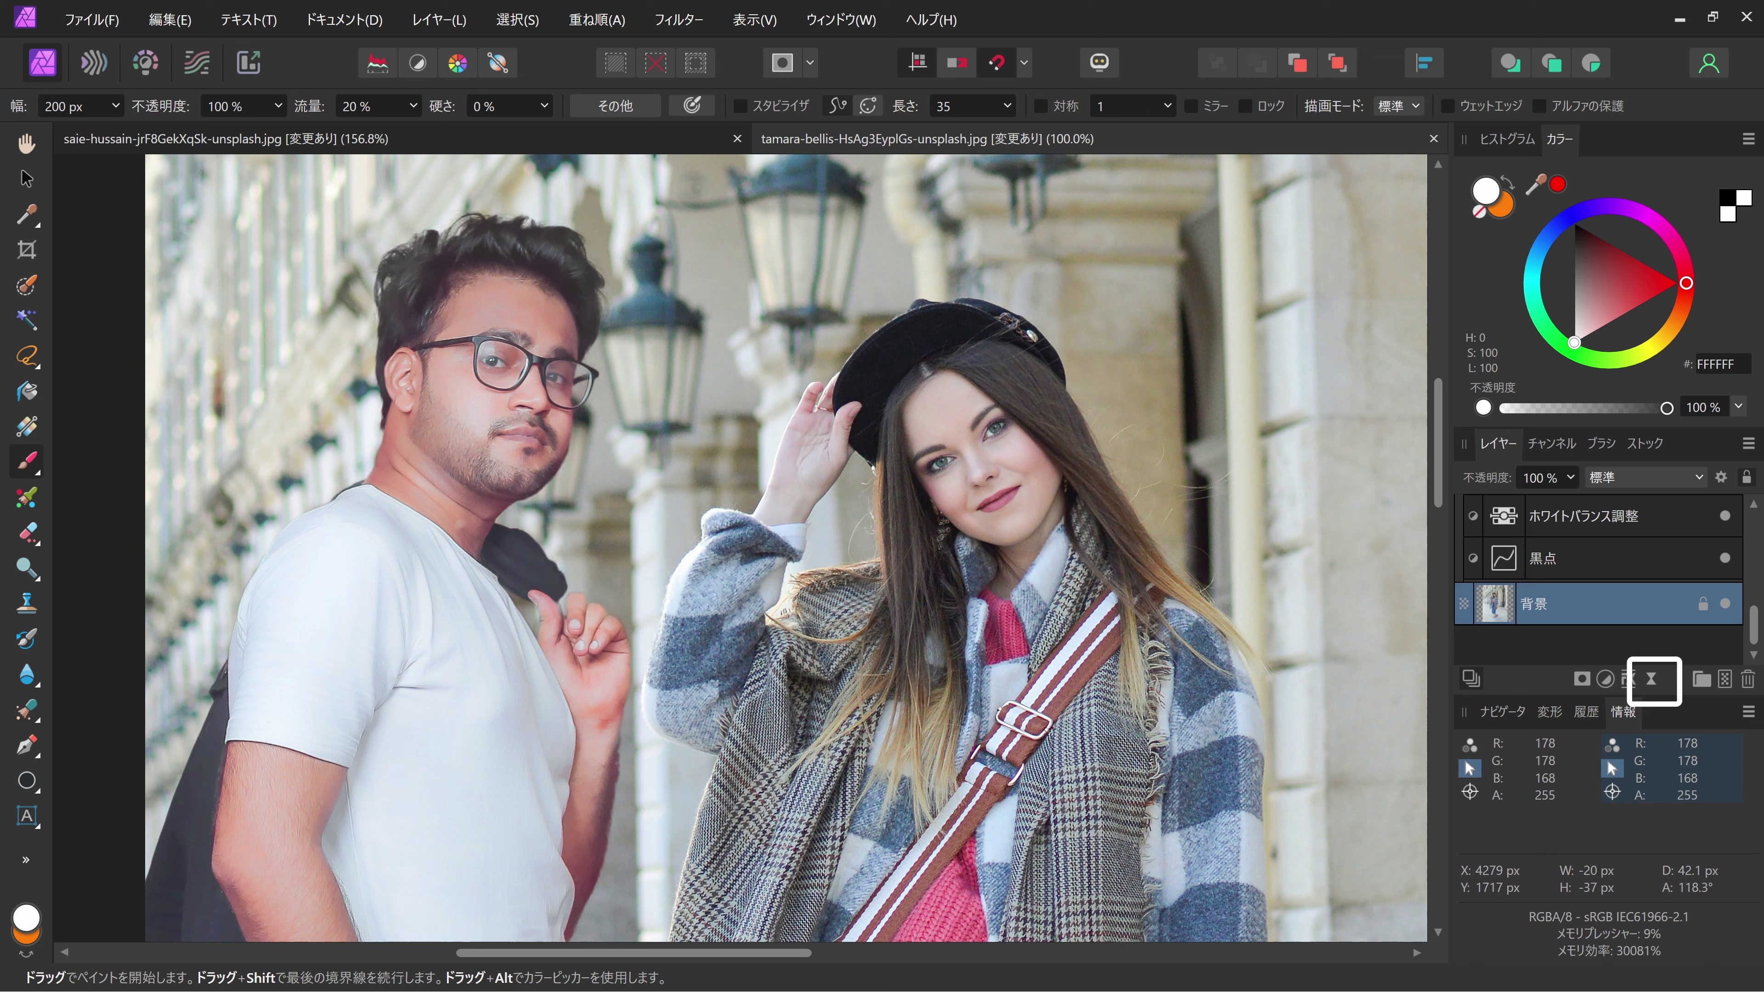
left_click(1651, 685)
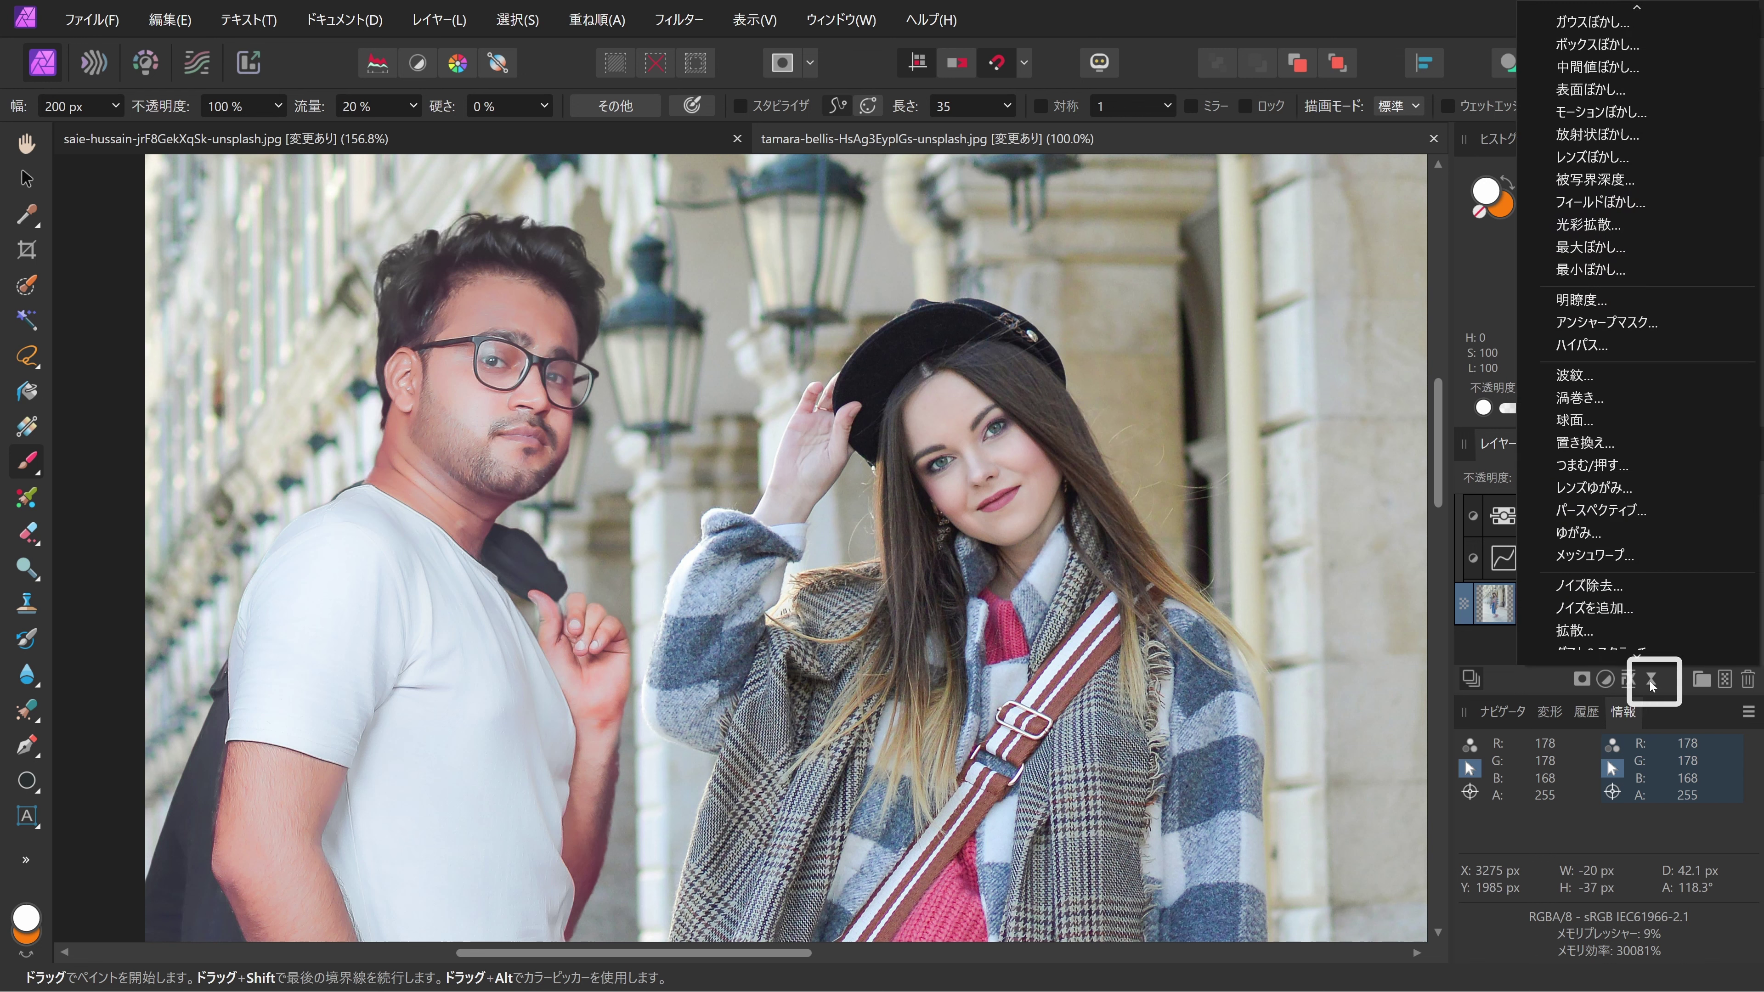
left_click(1630, 310)
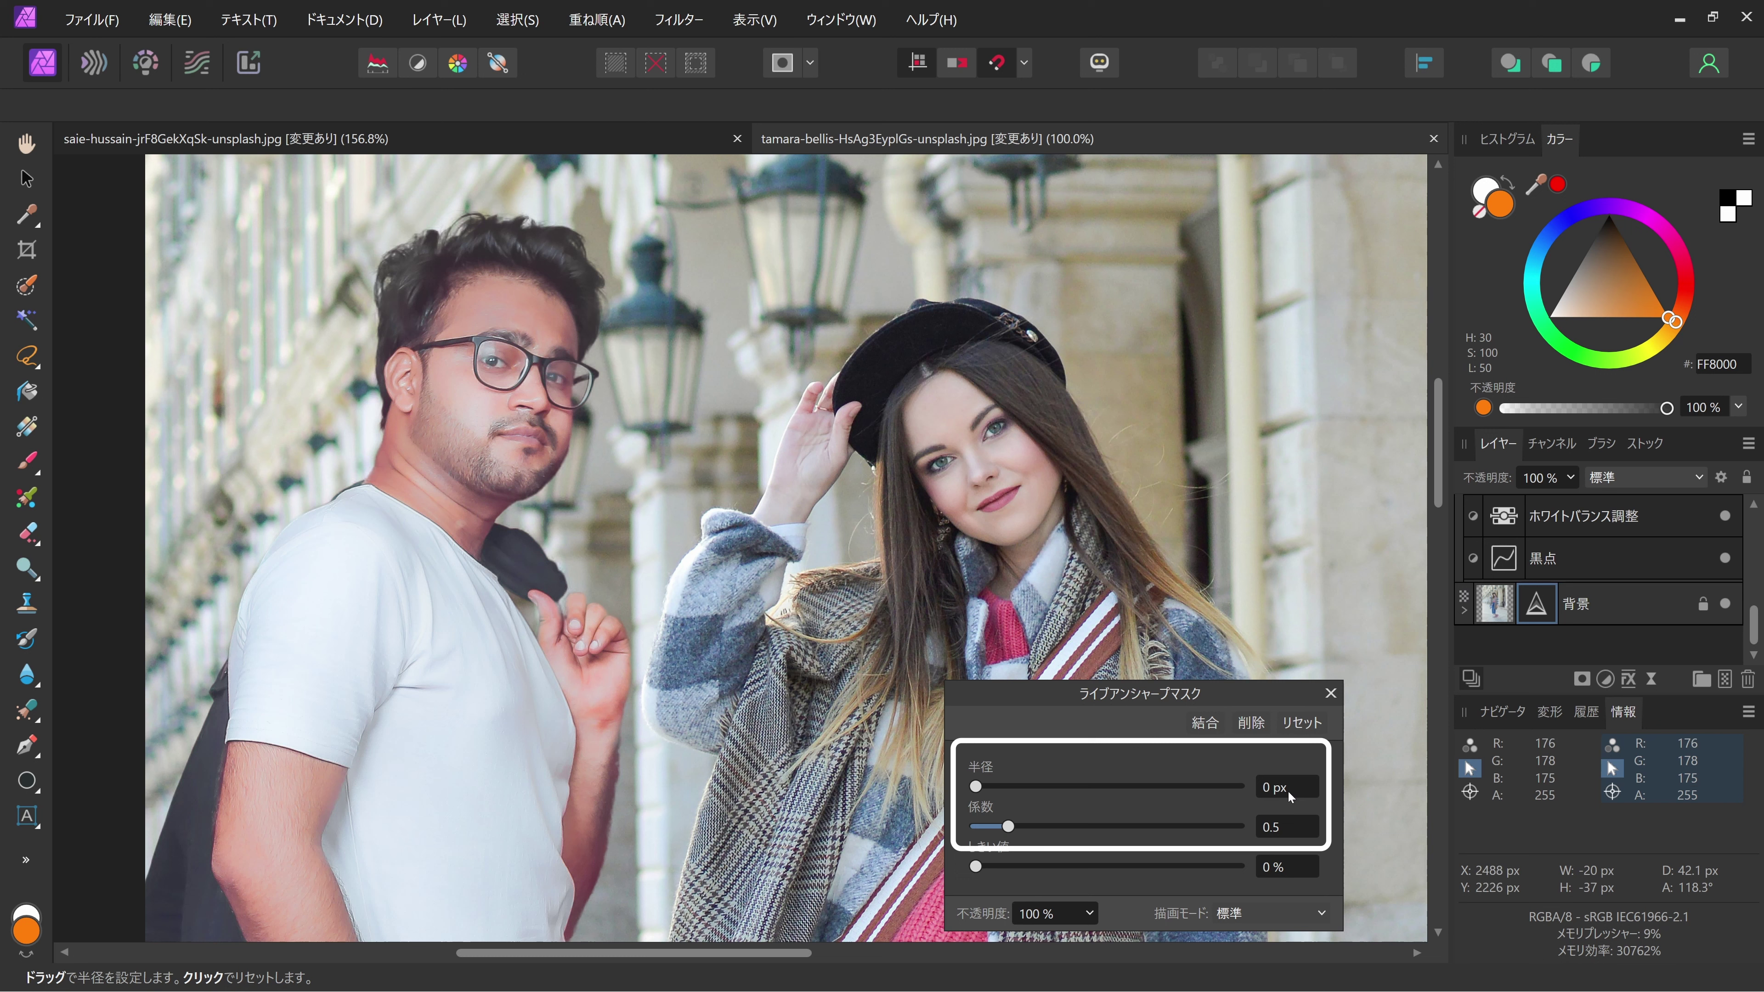
left_click_drag(1288, 796, 1319, 832)
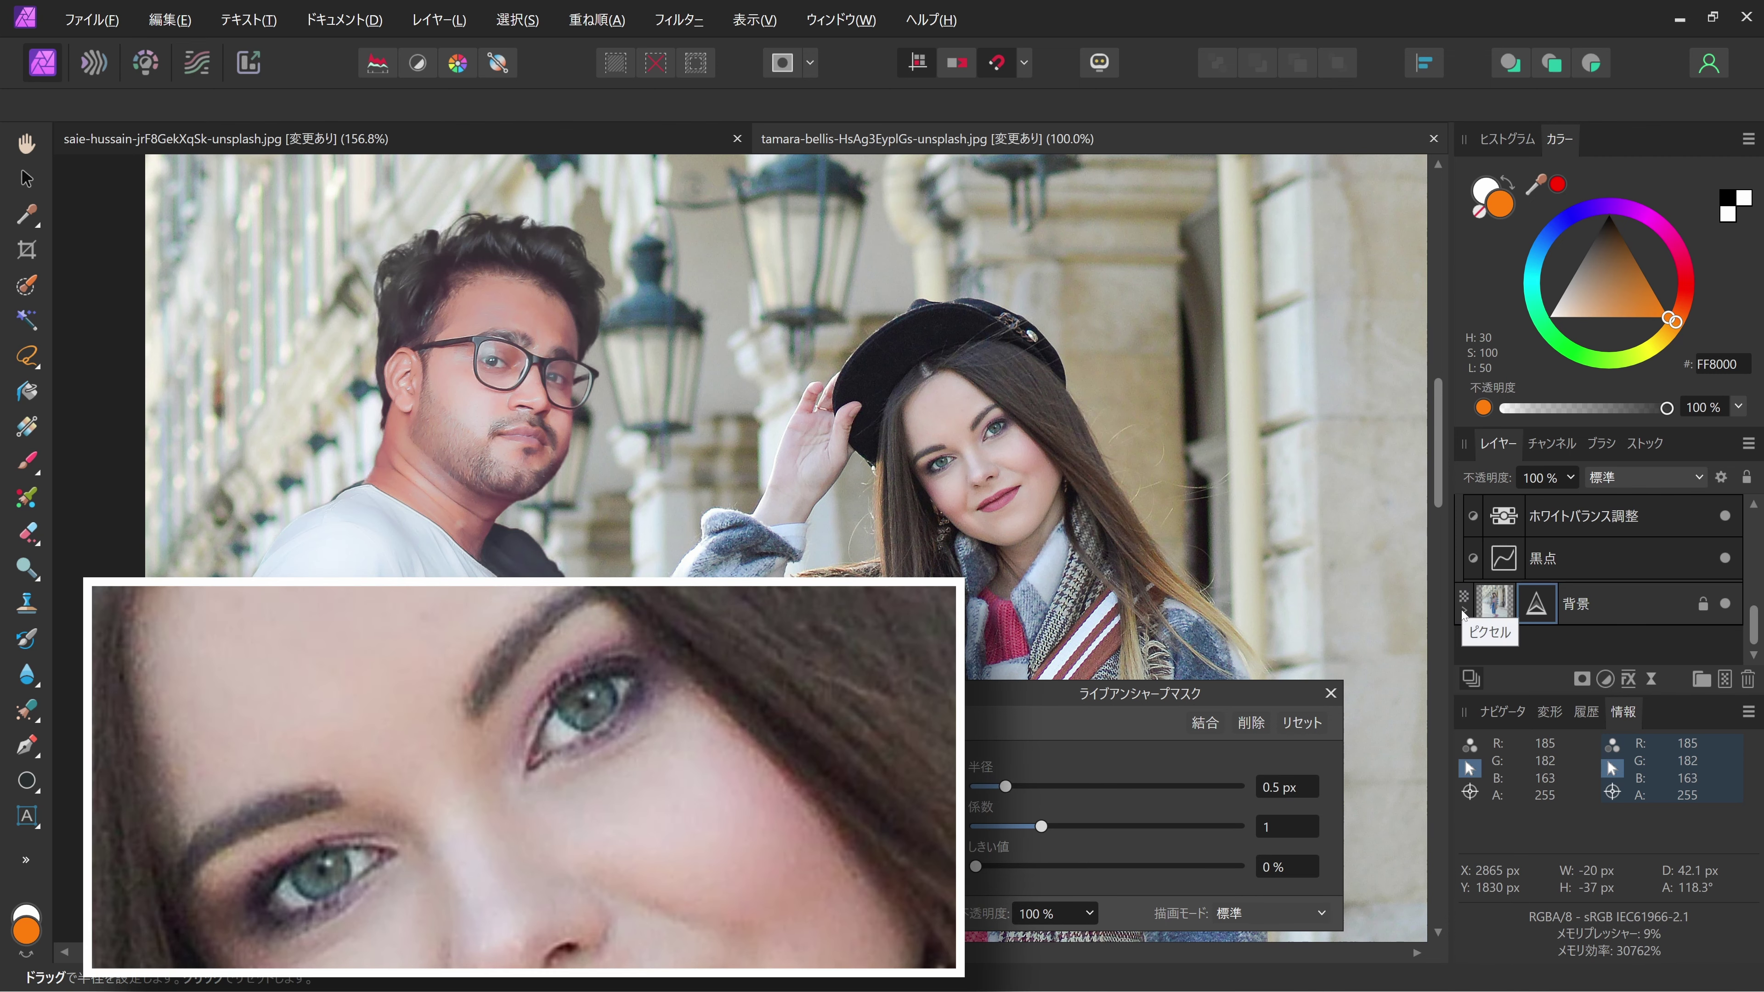
scroll(1722, 652, "down", 1)
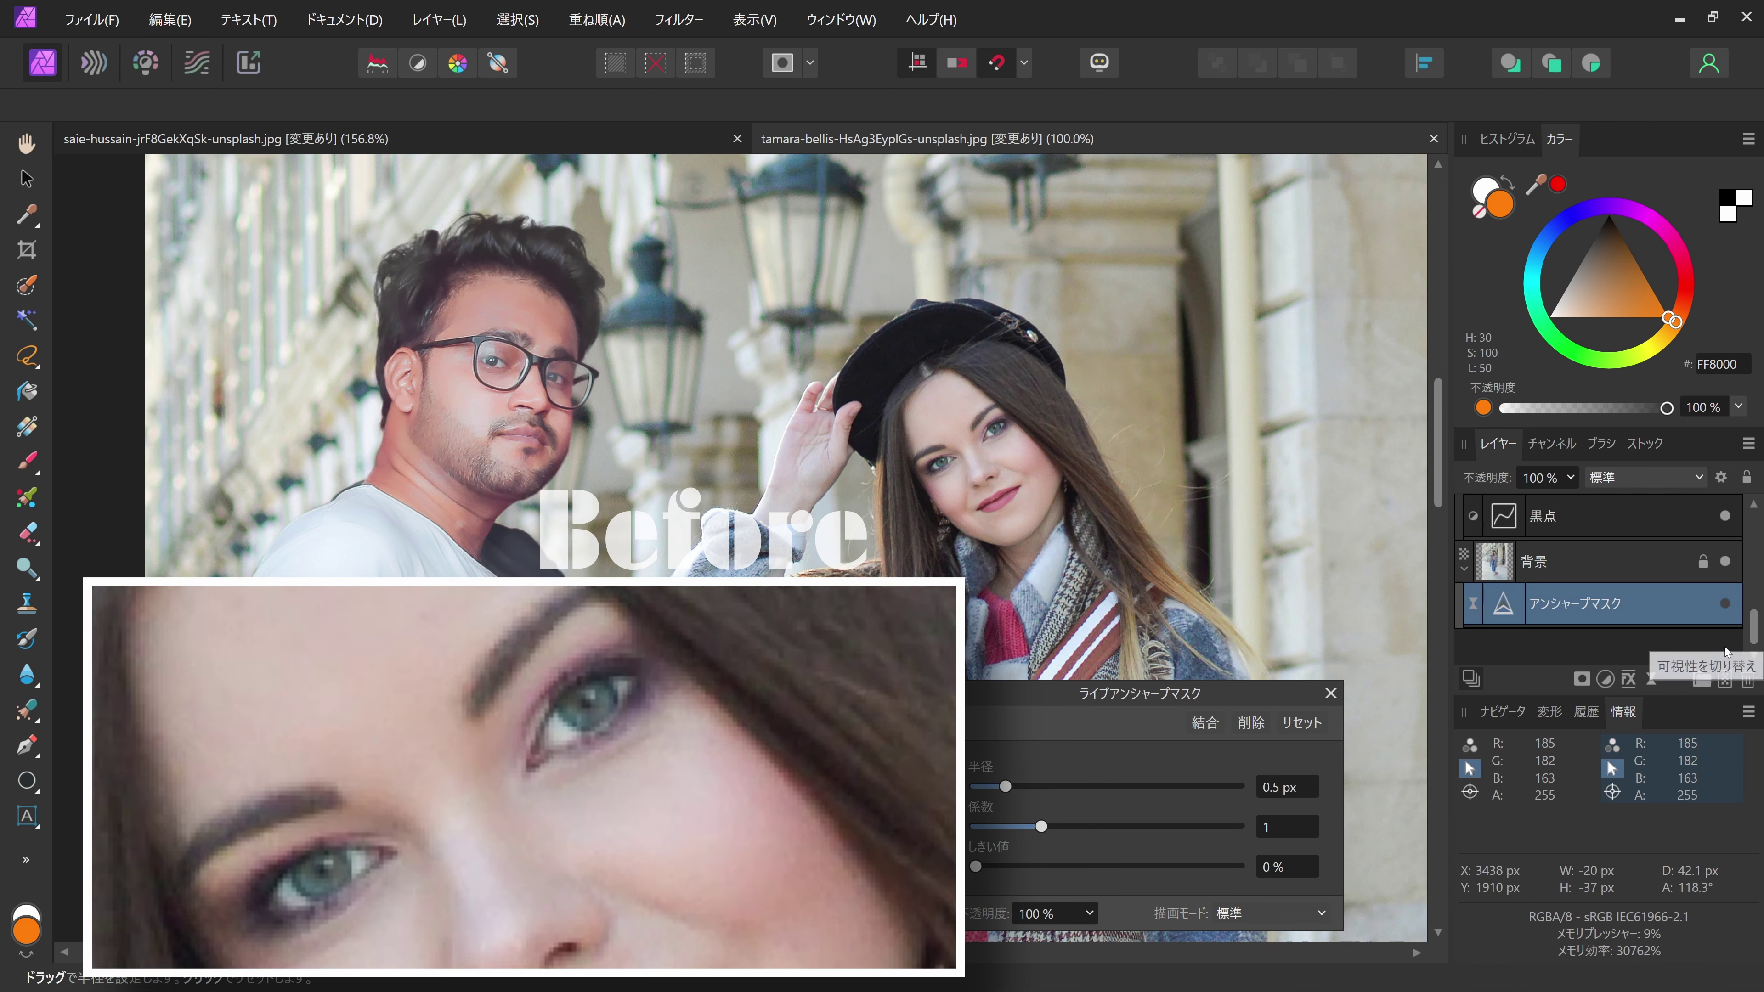
left_click(1725, 605)
left_click(1725, 604)
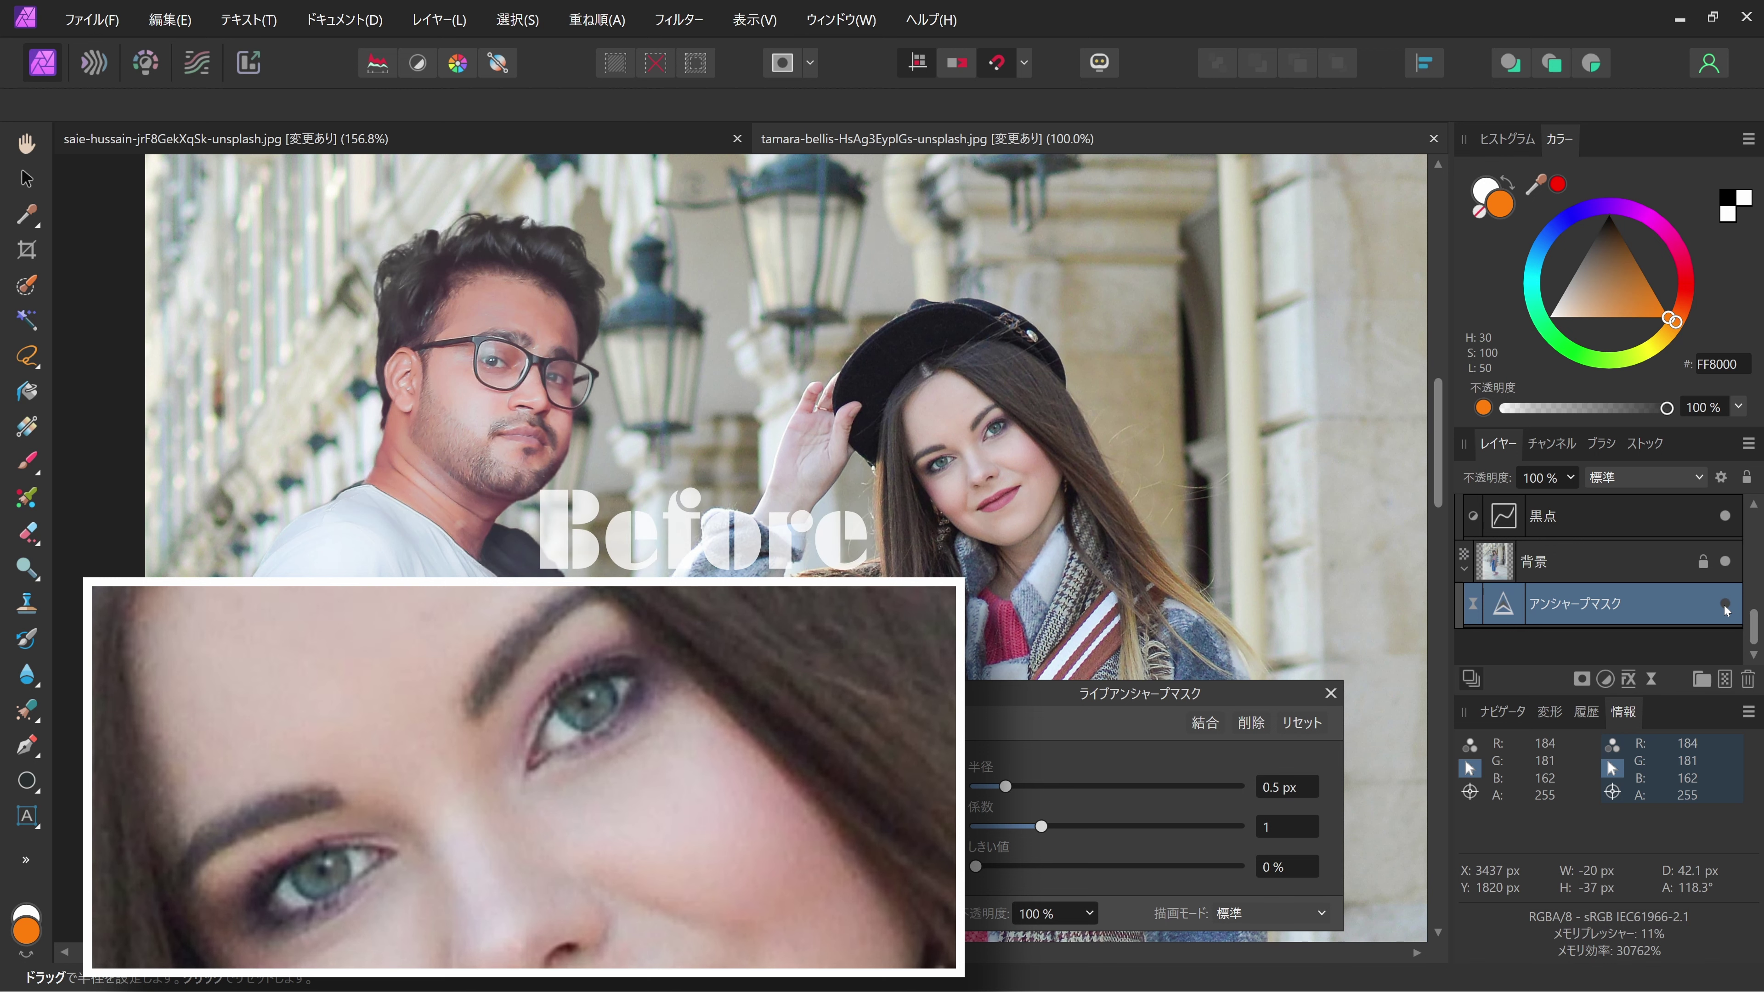
left_click(1725, 605)
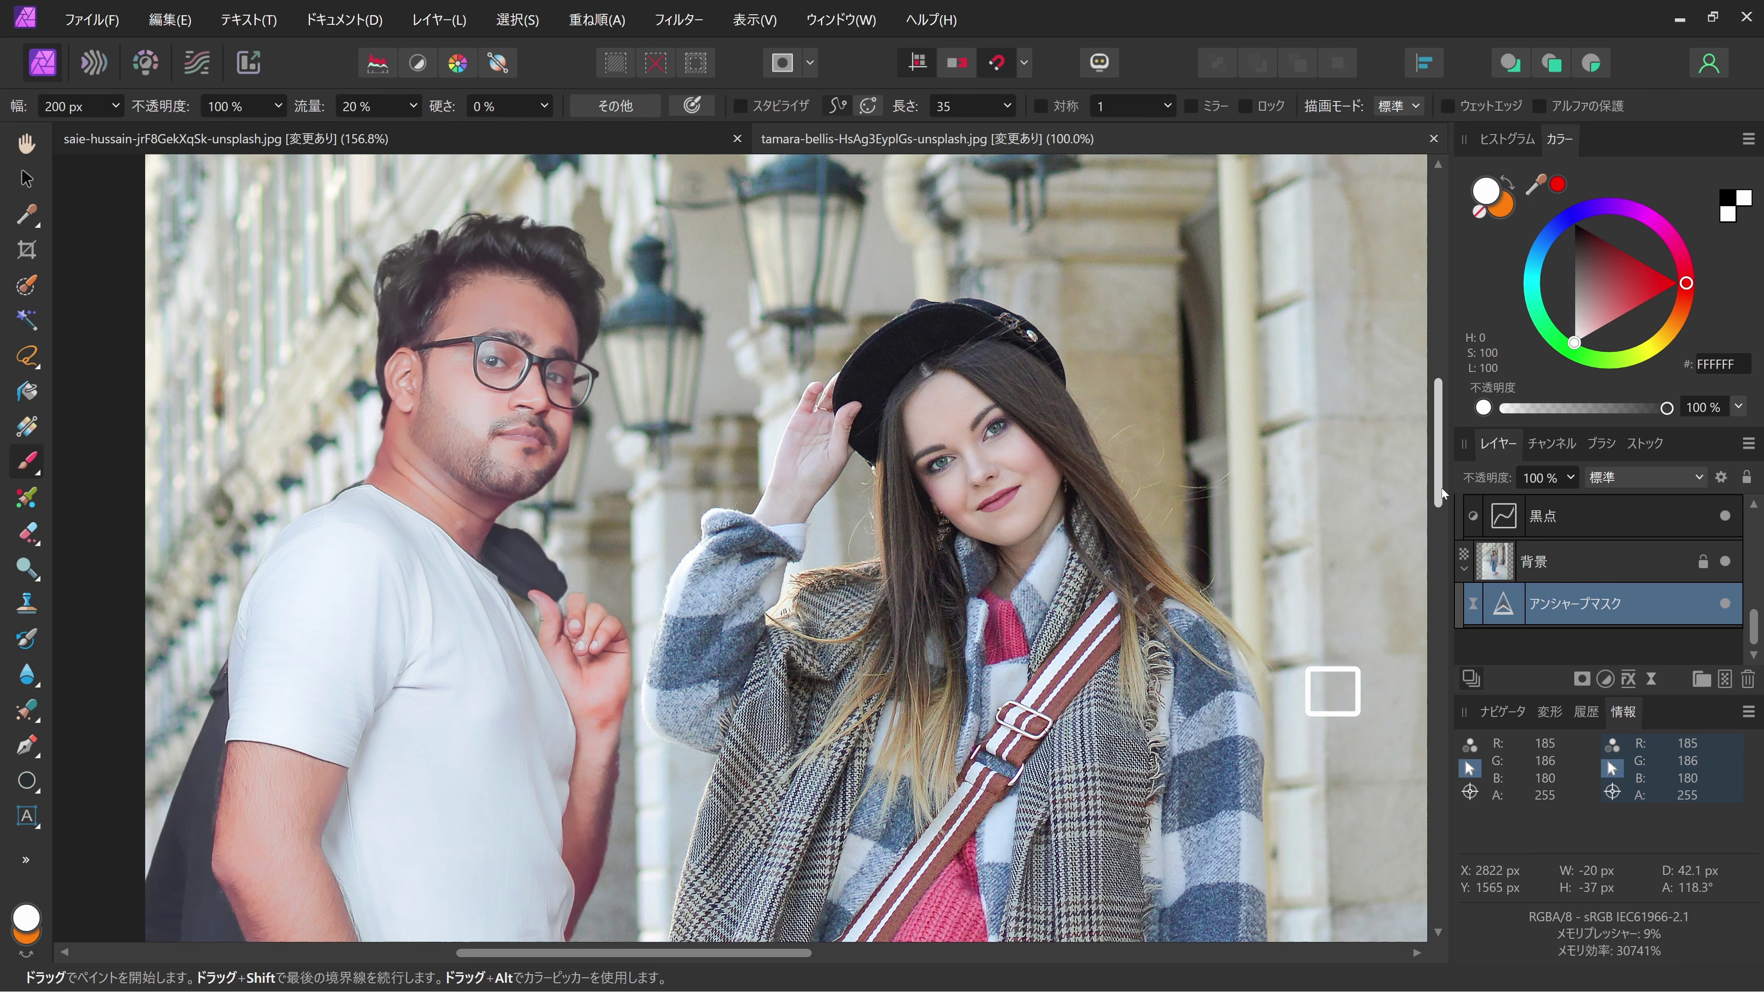
scroll(1071, 526, "down", 3)
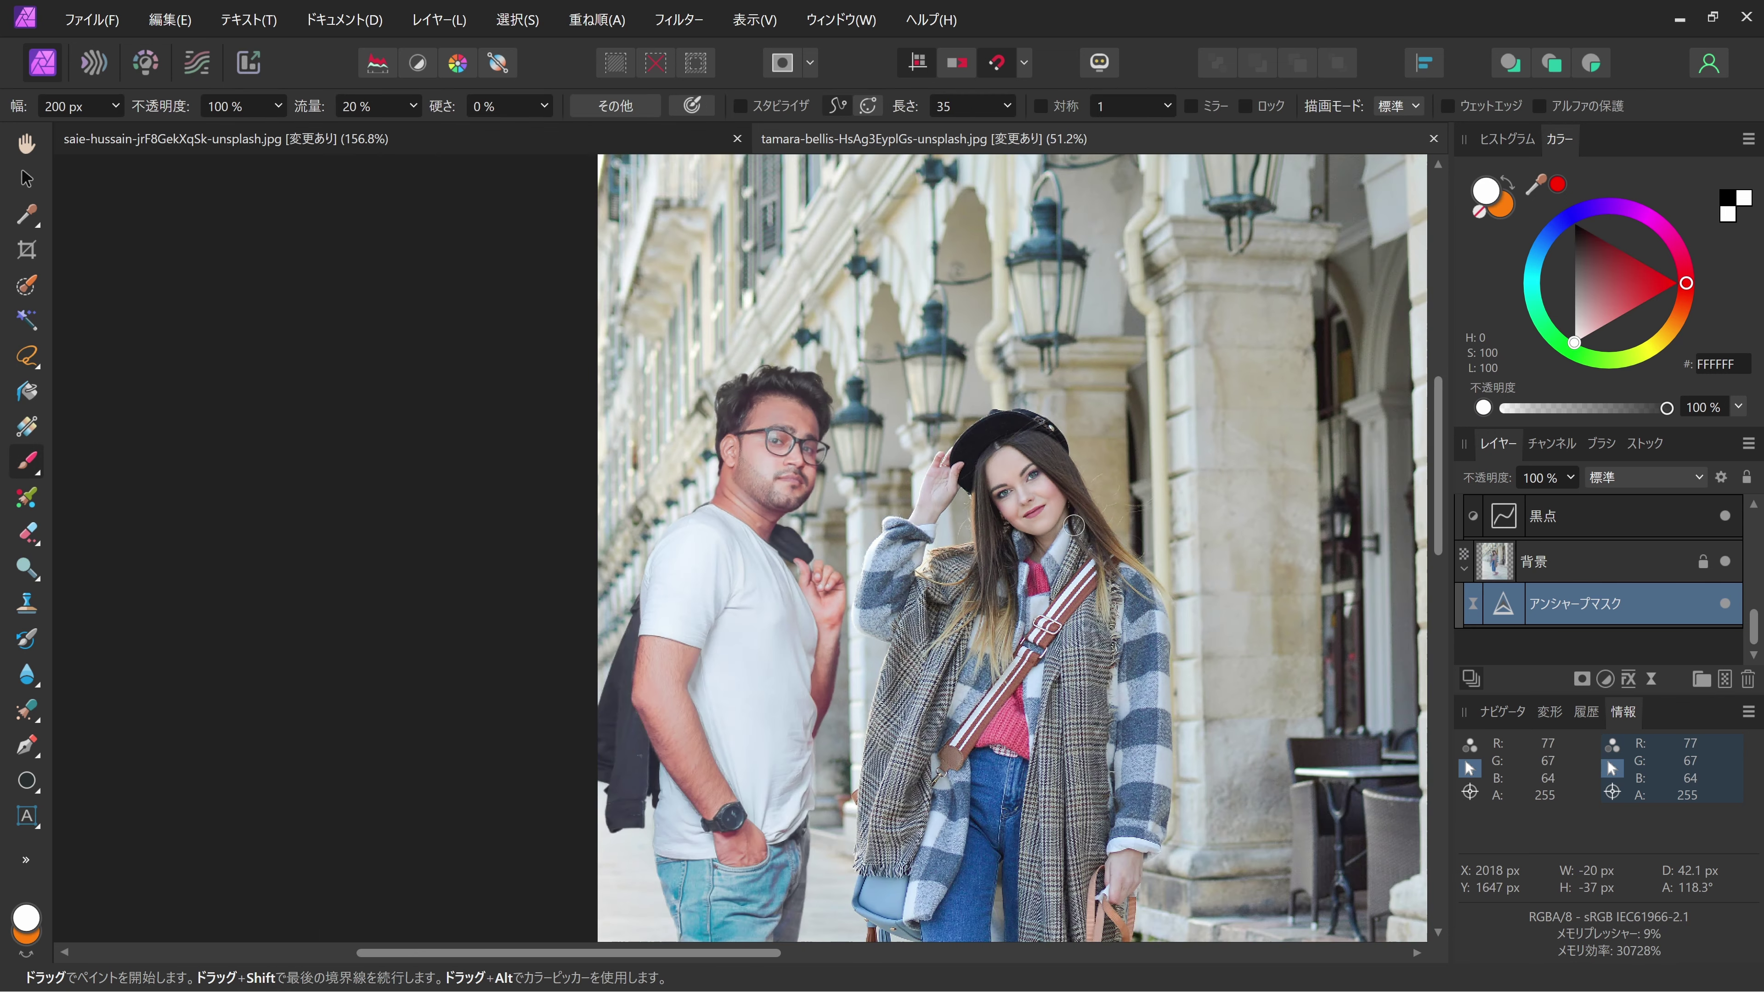
scroll(1070, 591, "down", 2)
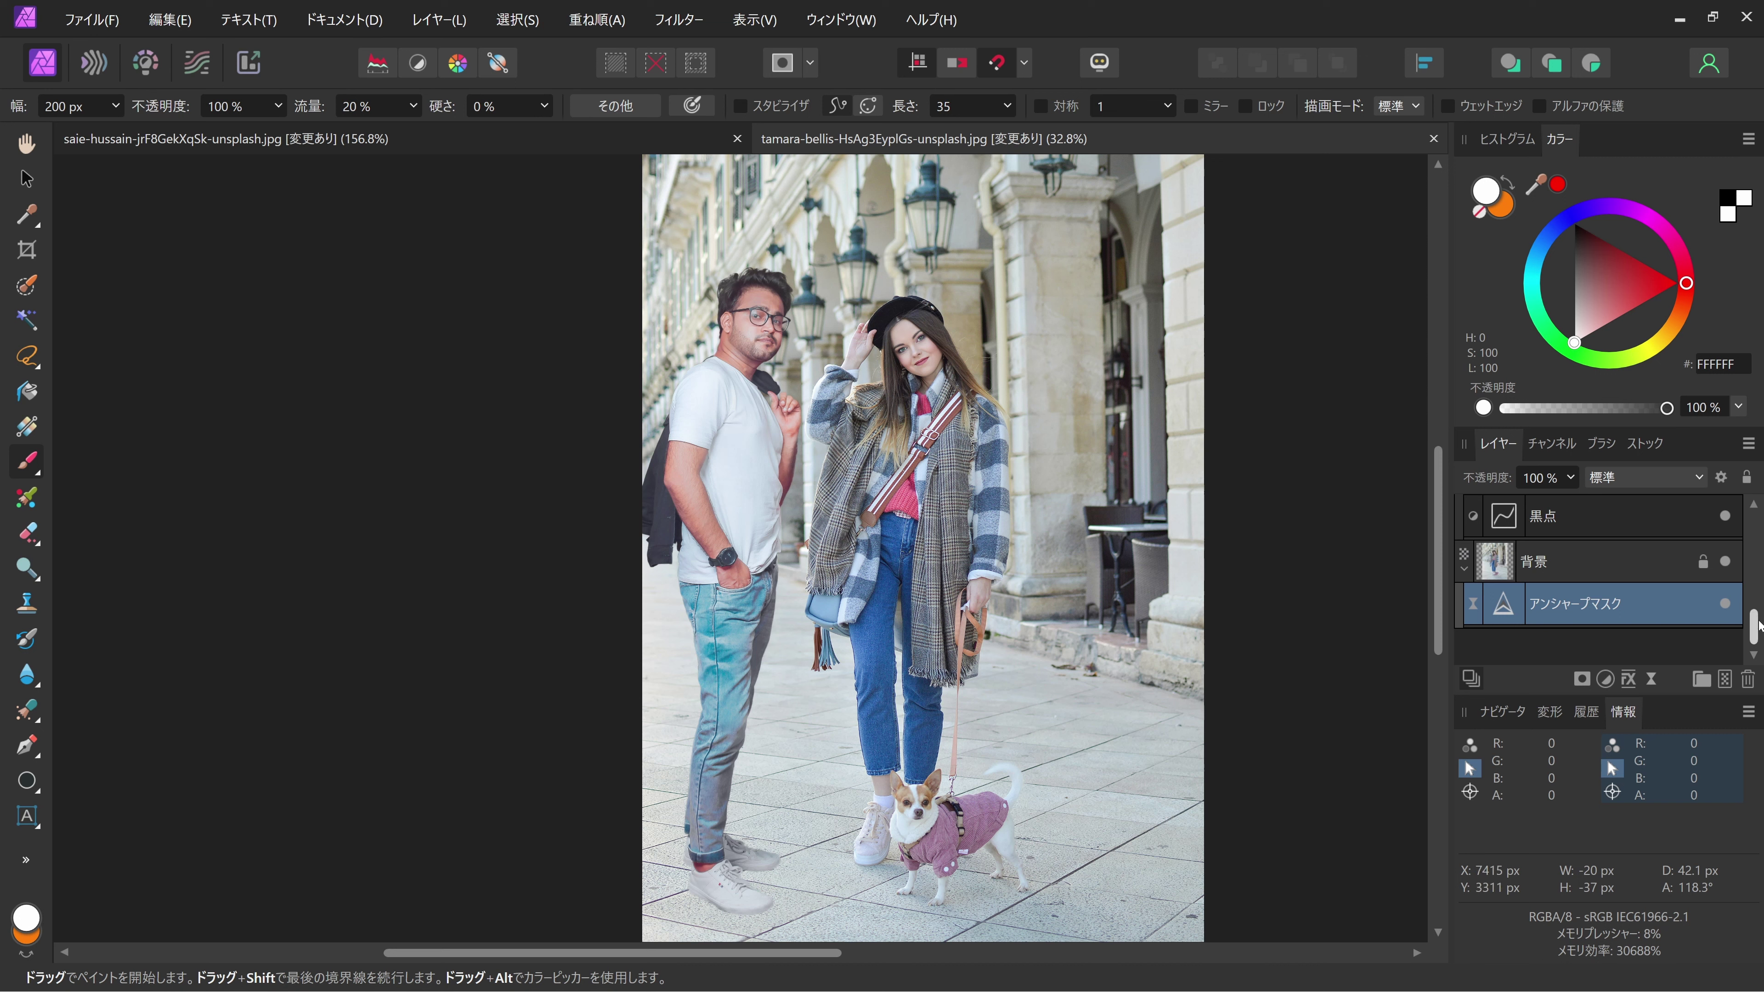
left_click_drag(1759, 626, 1741, 514)
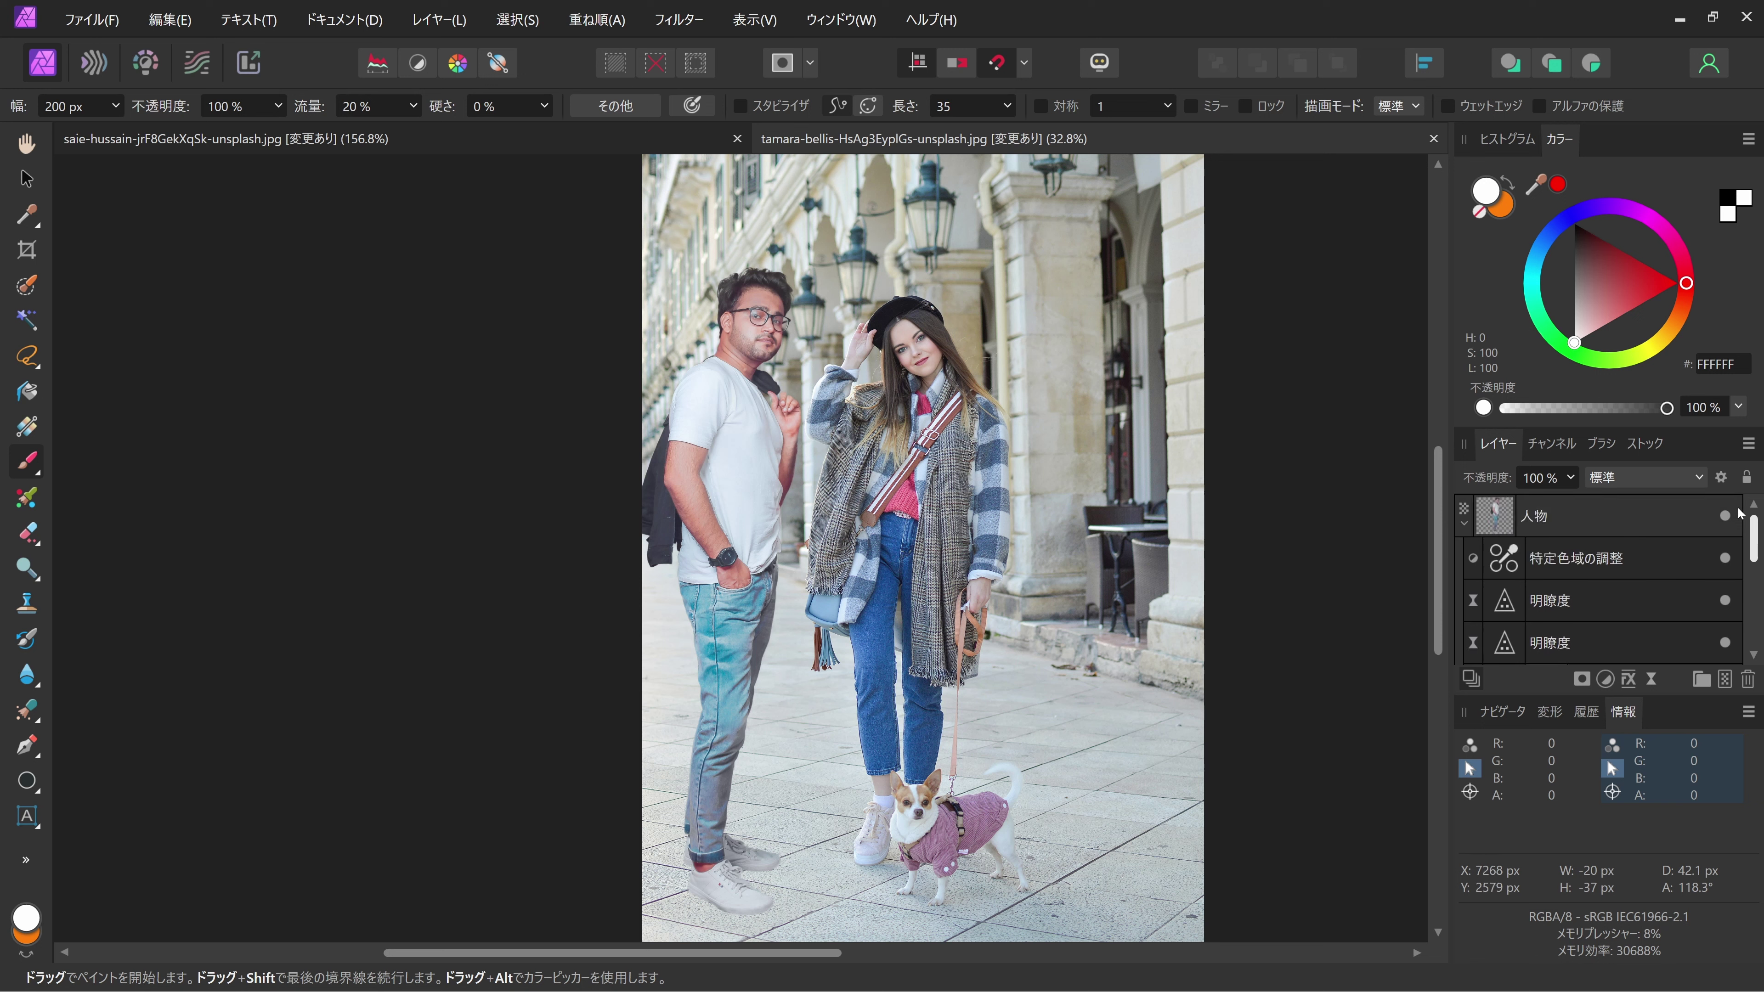
left_click(1695, 560, "shift")
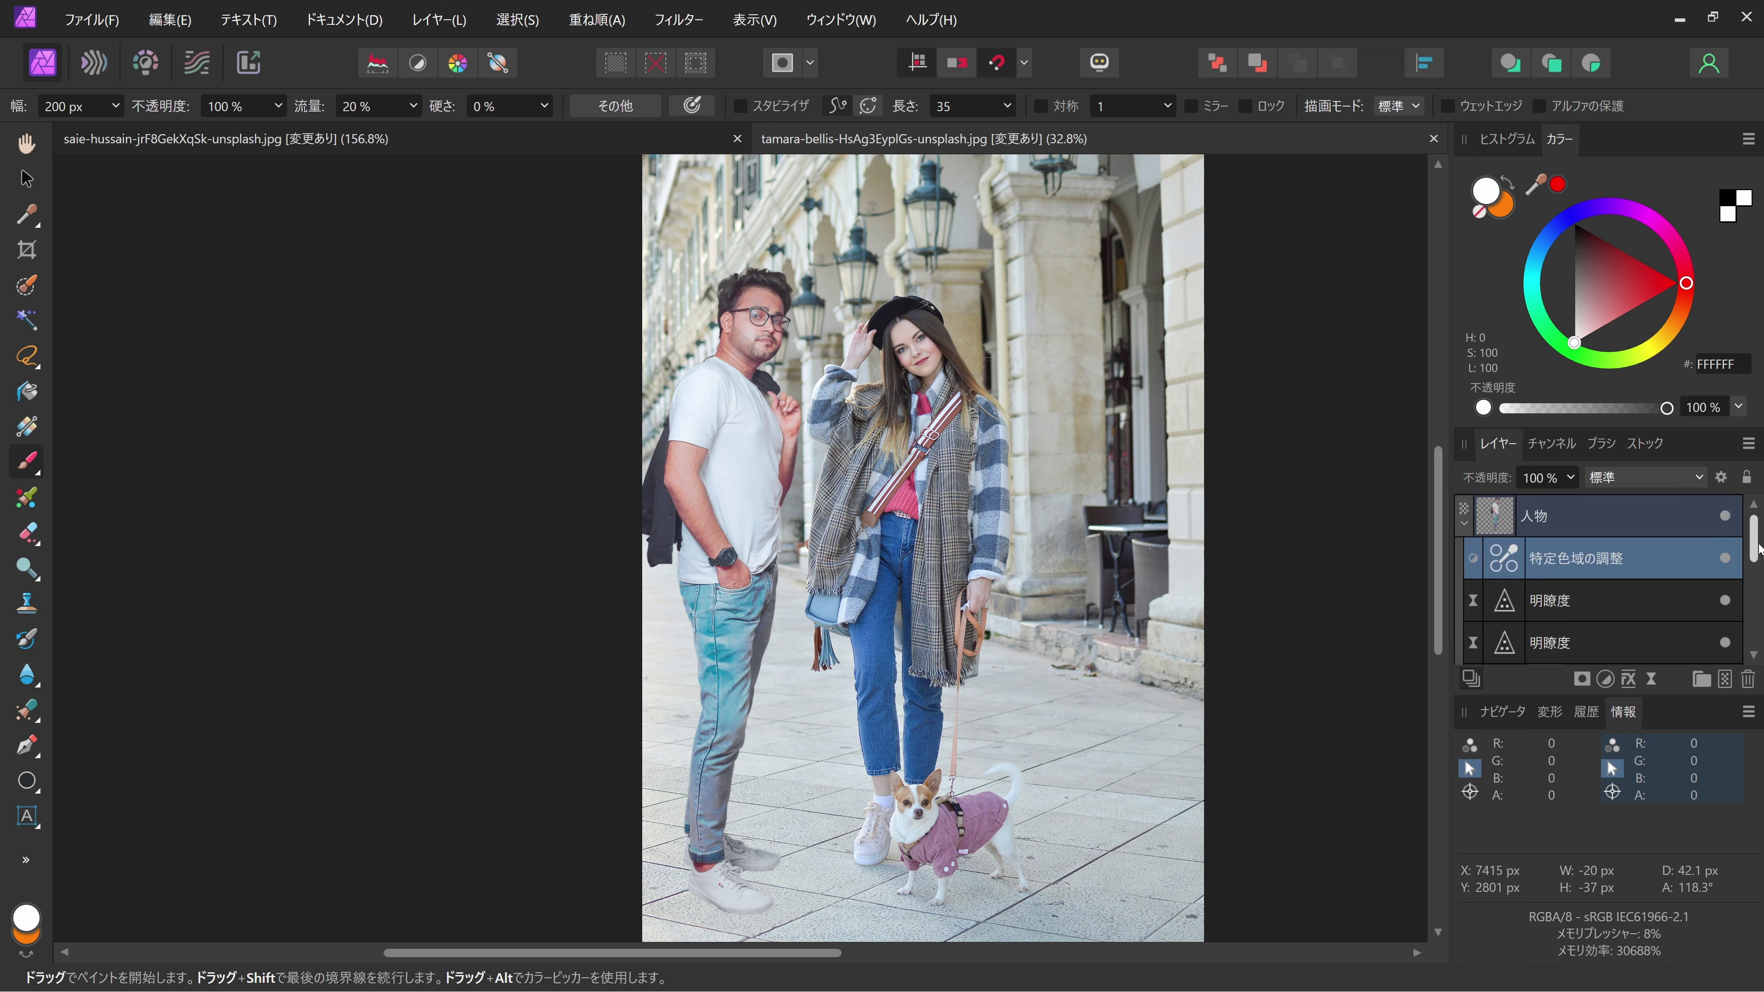
left_click_drag(1758, 549, 1755, 622)
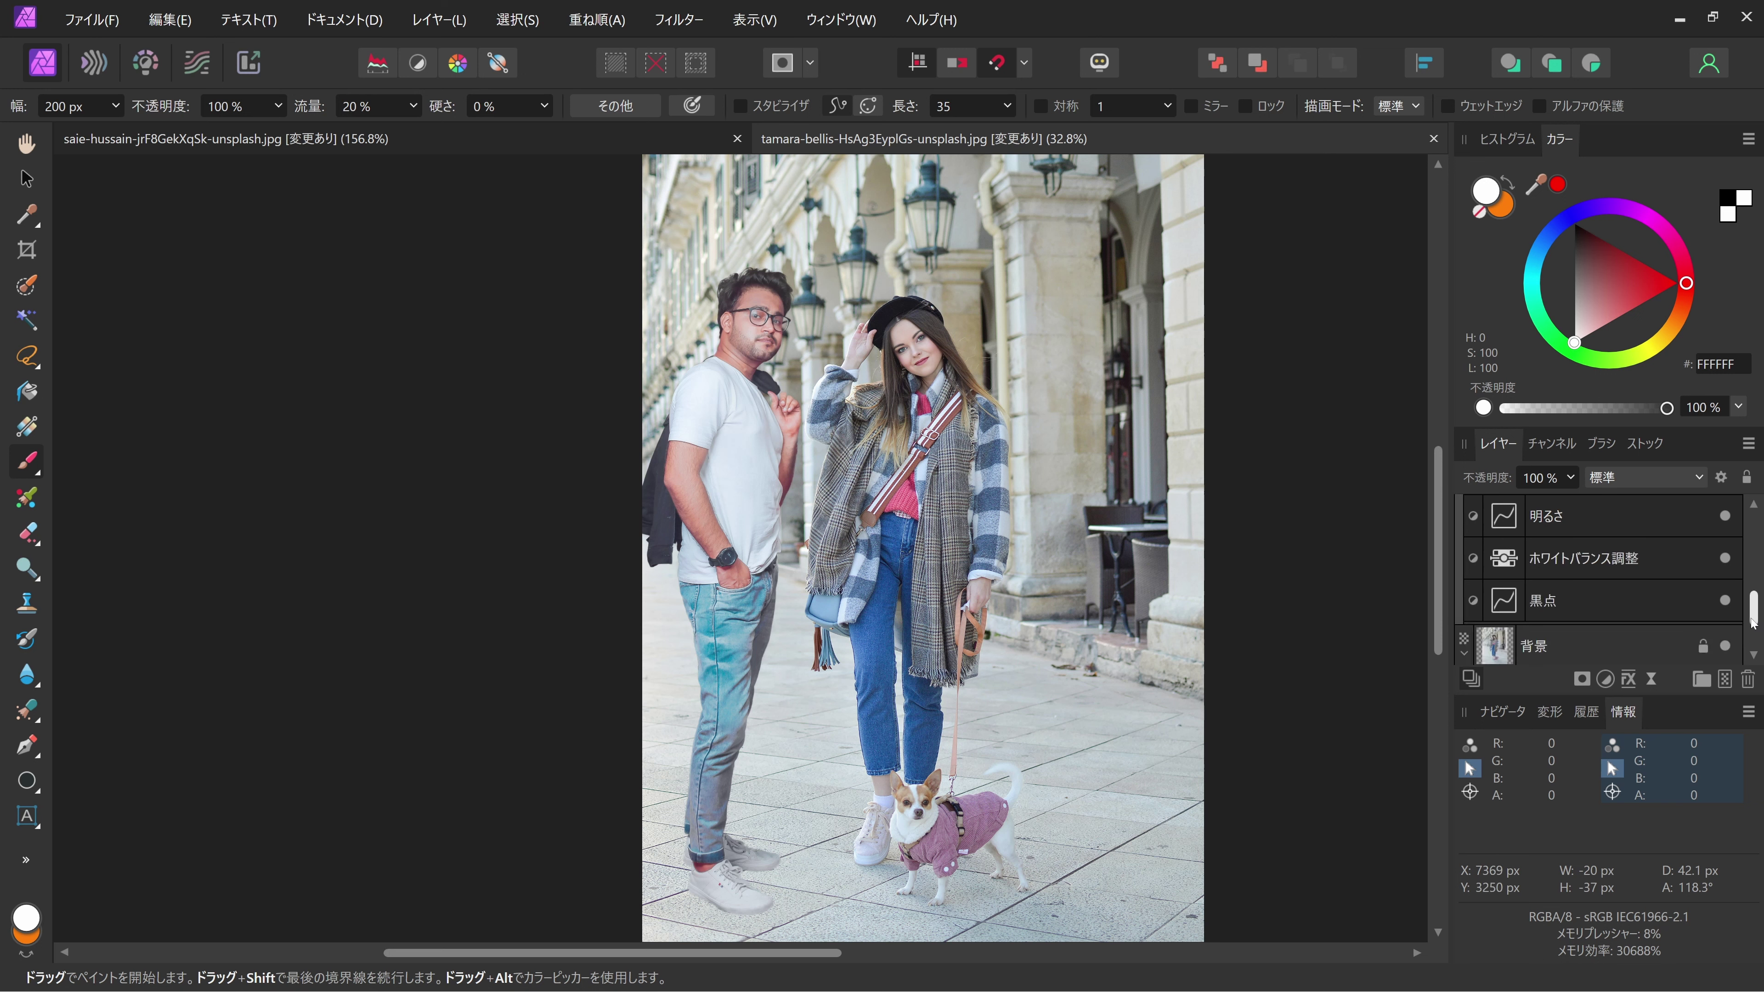
left_click(1650, 598, "shift")
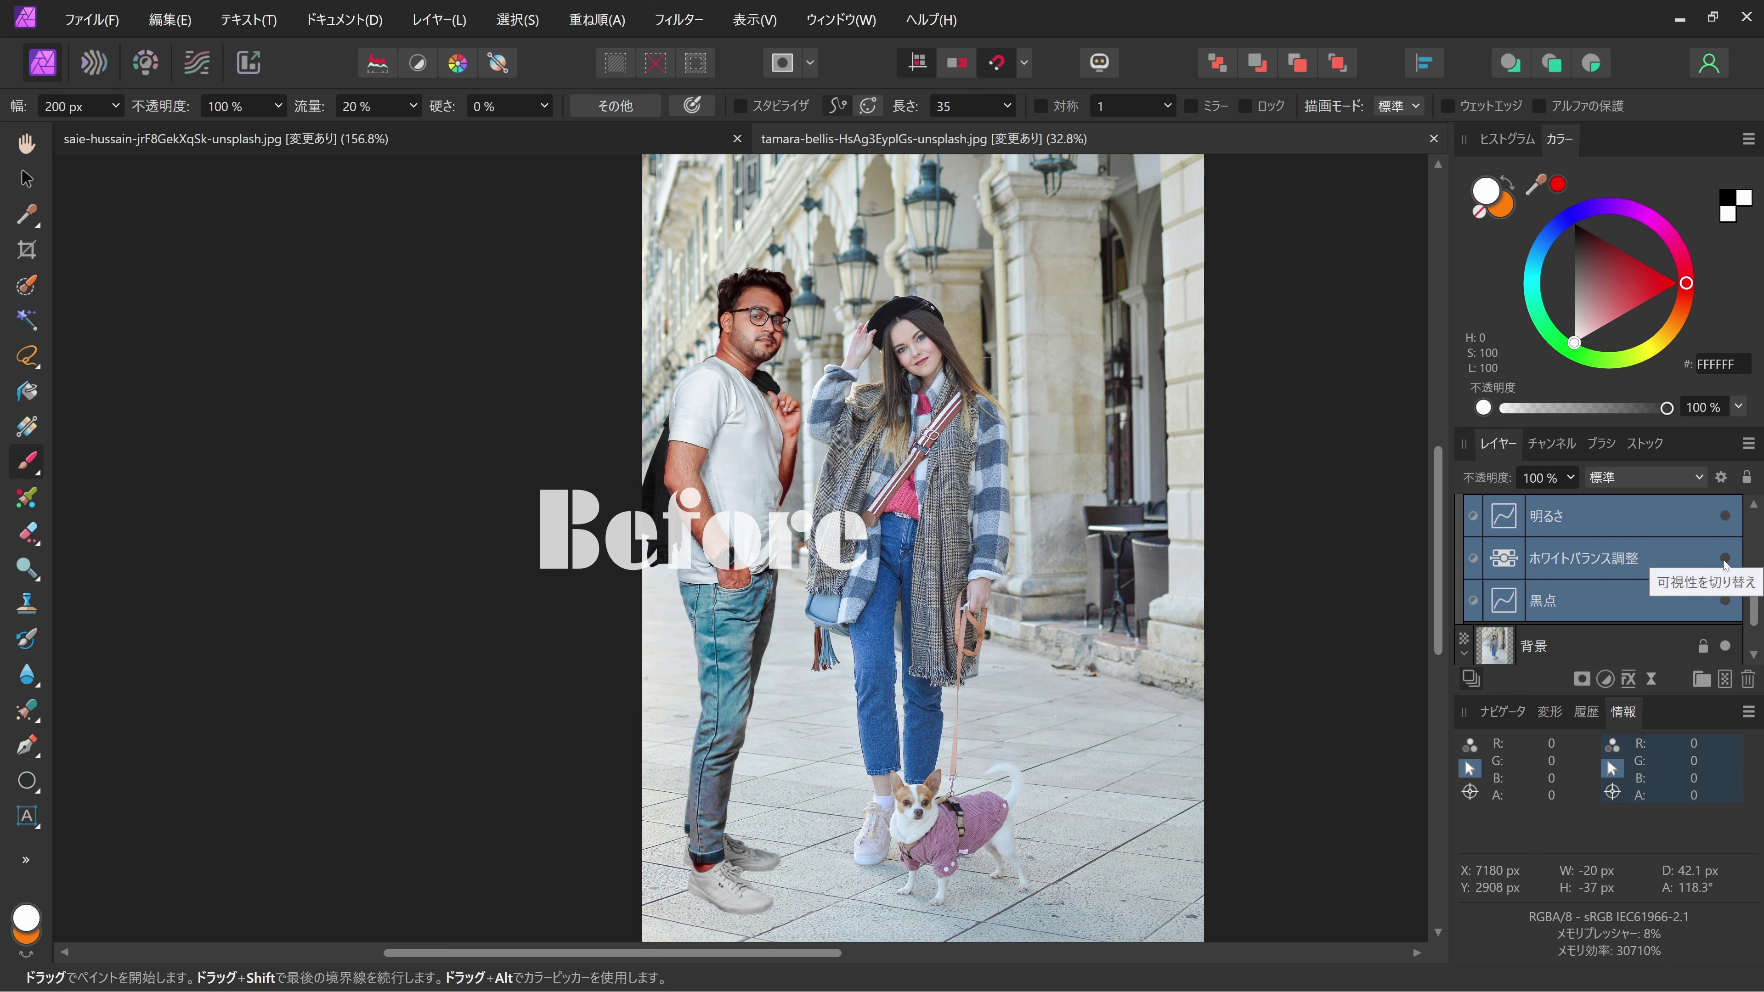
left_click(1724, 560)
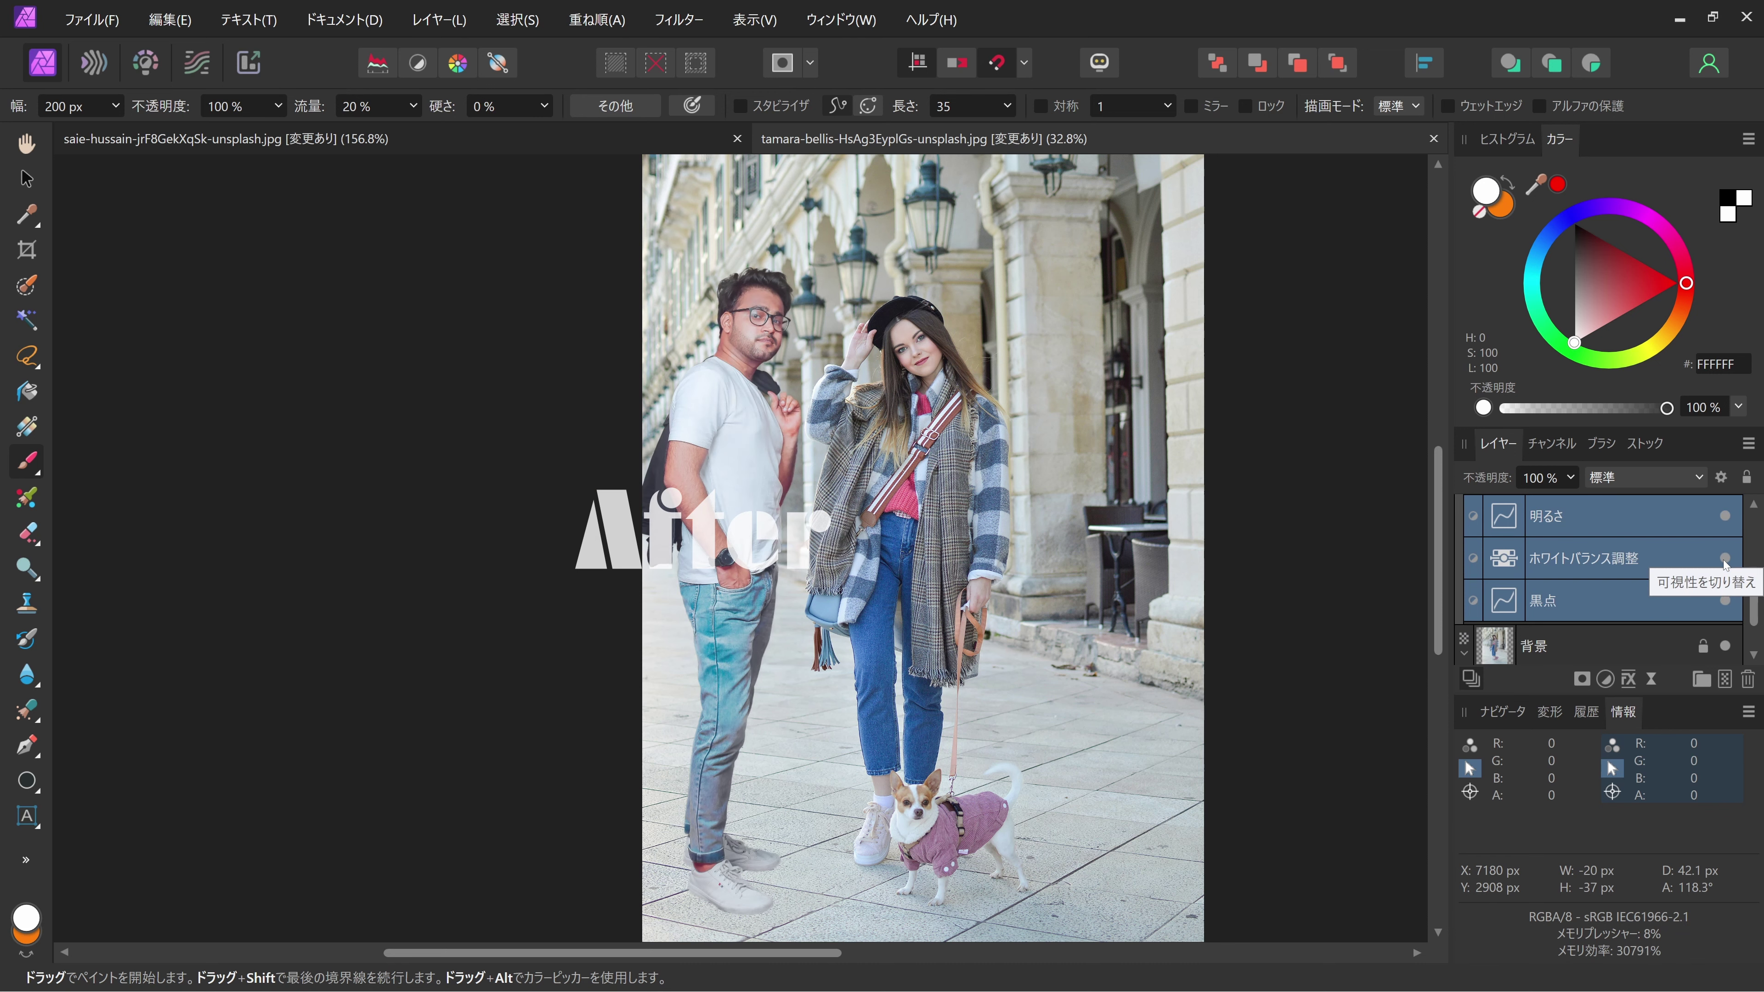
left_click(1724, 559)
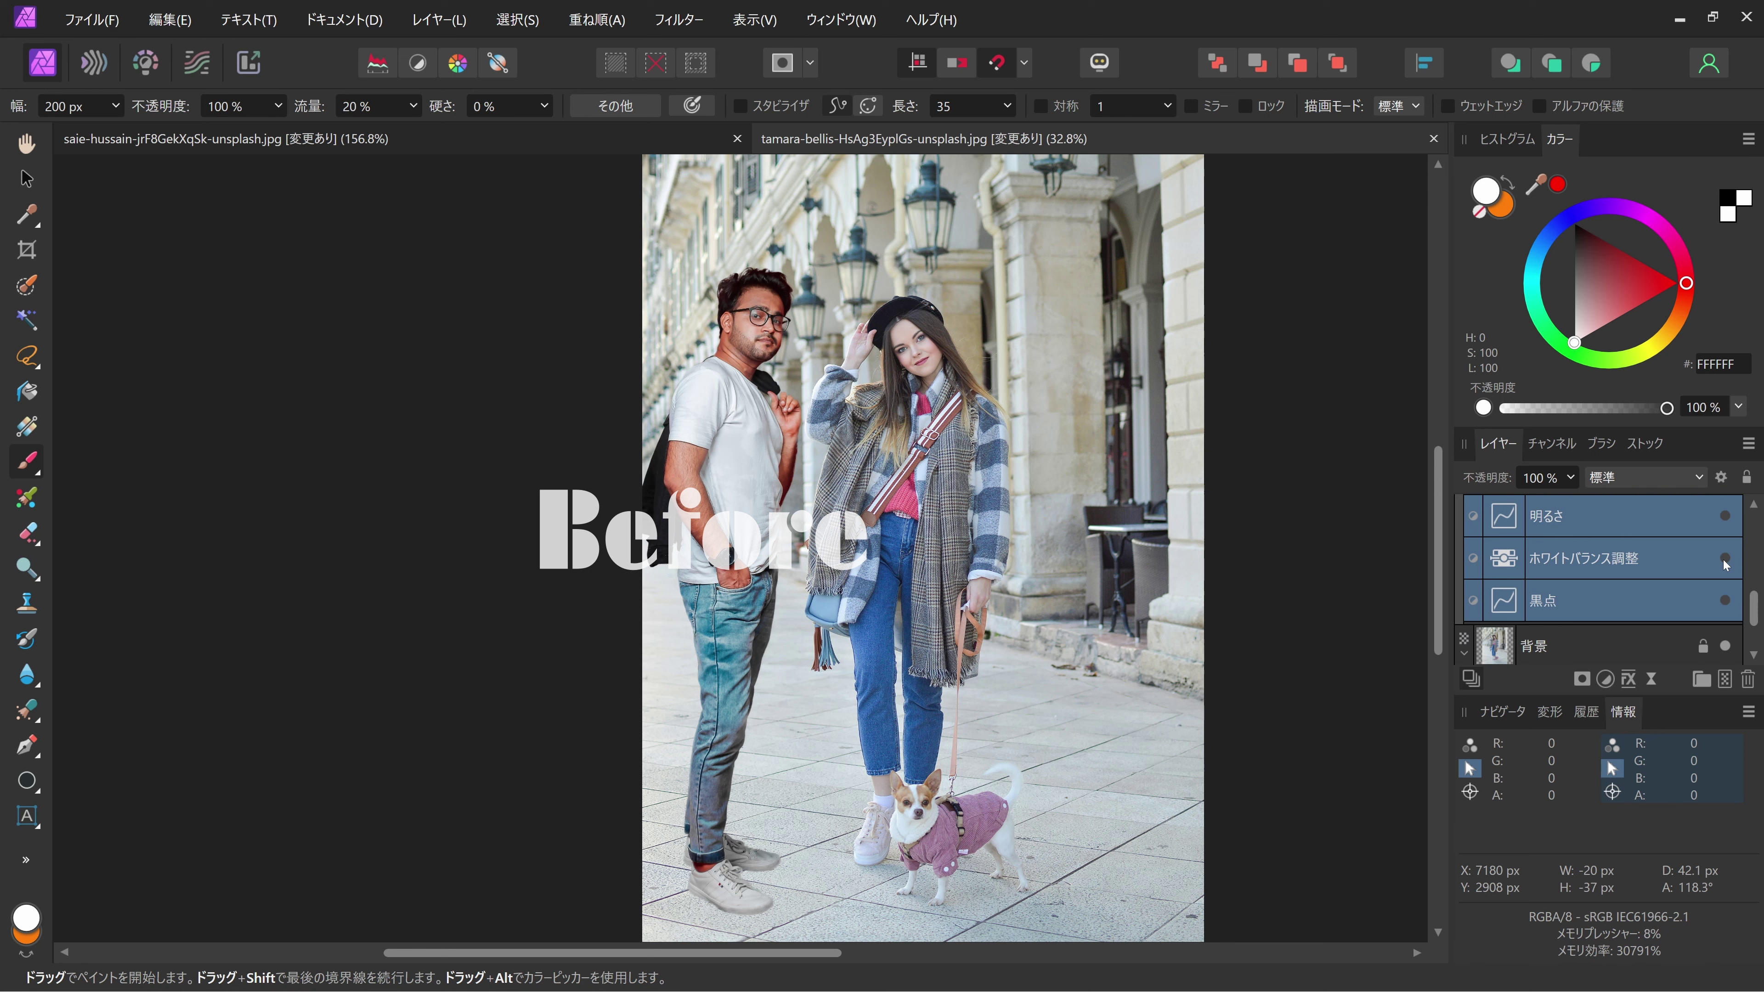